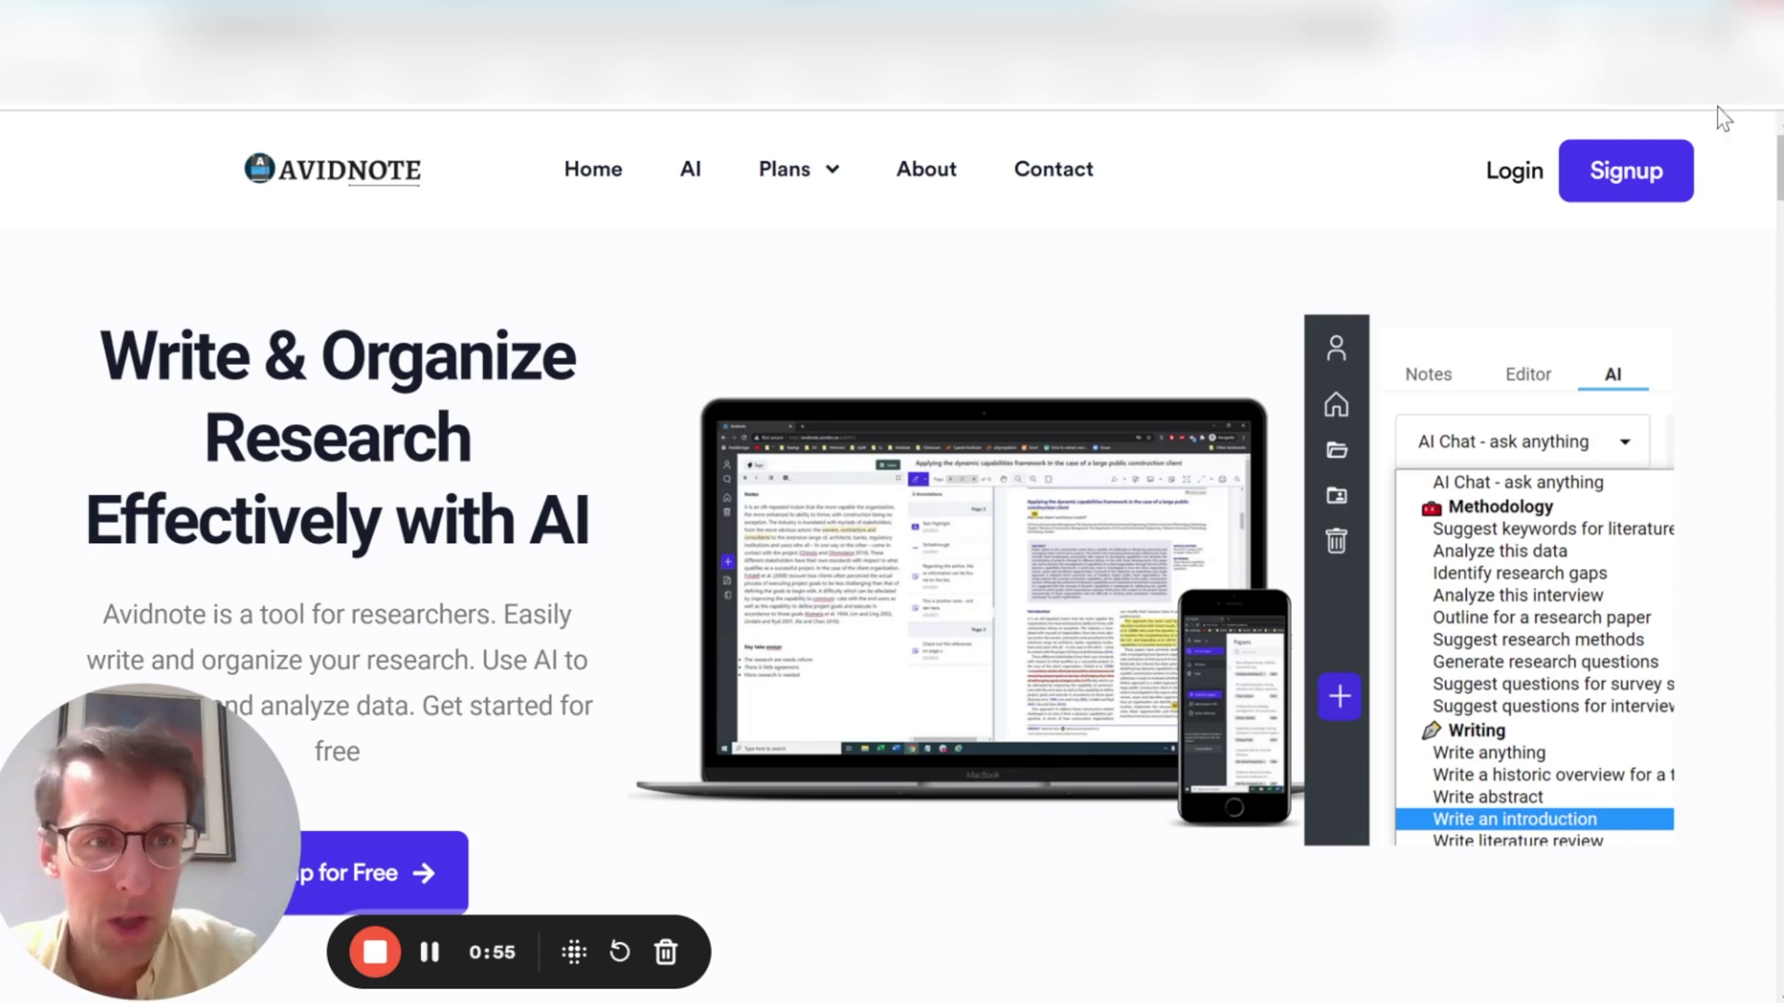
scroll(892, 557, "down", 3)
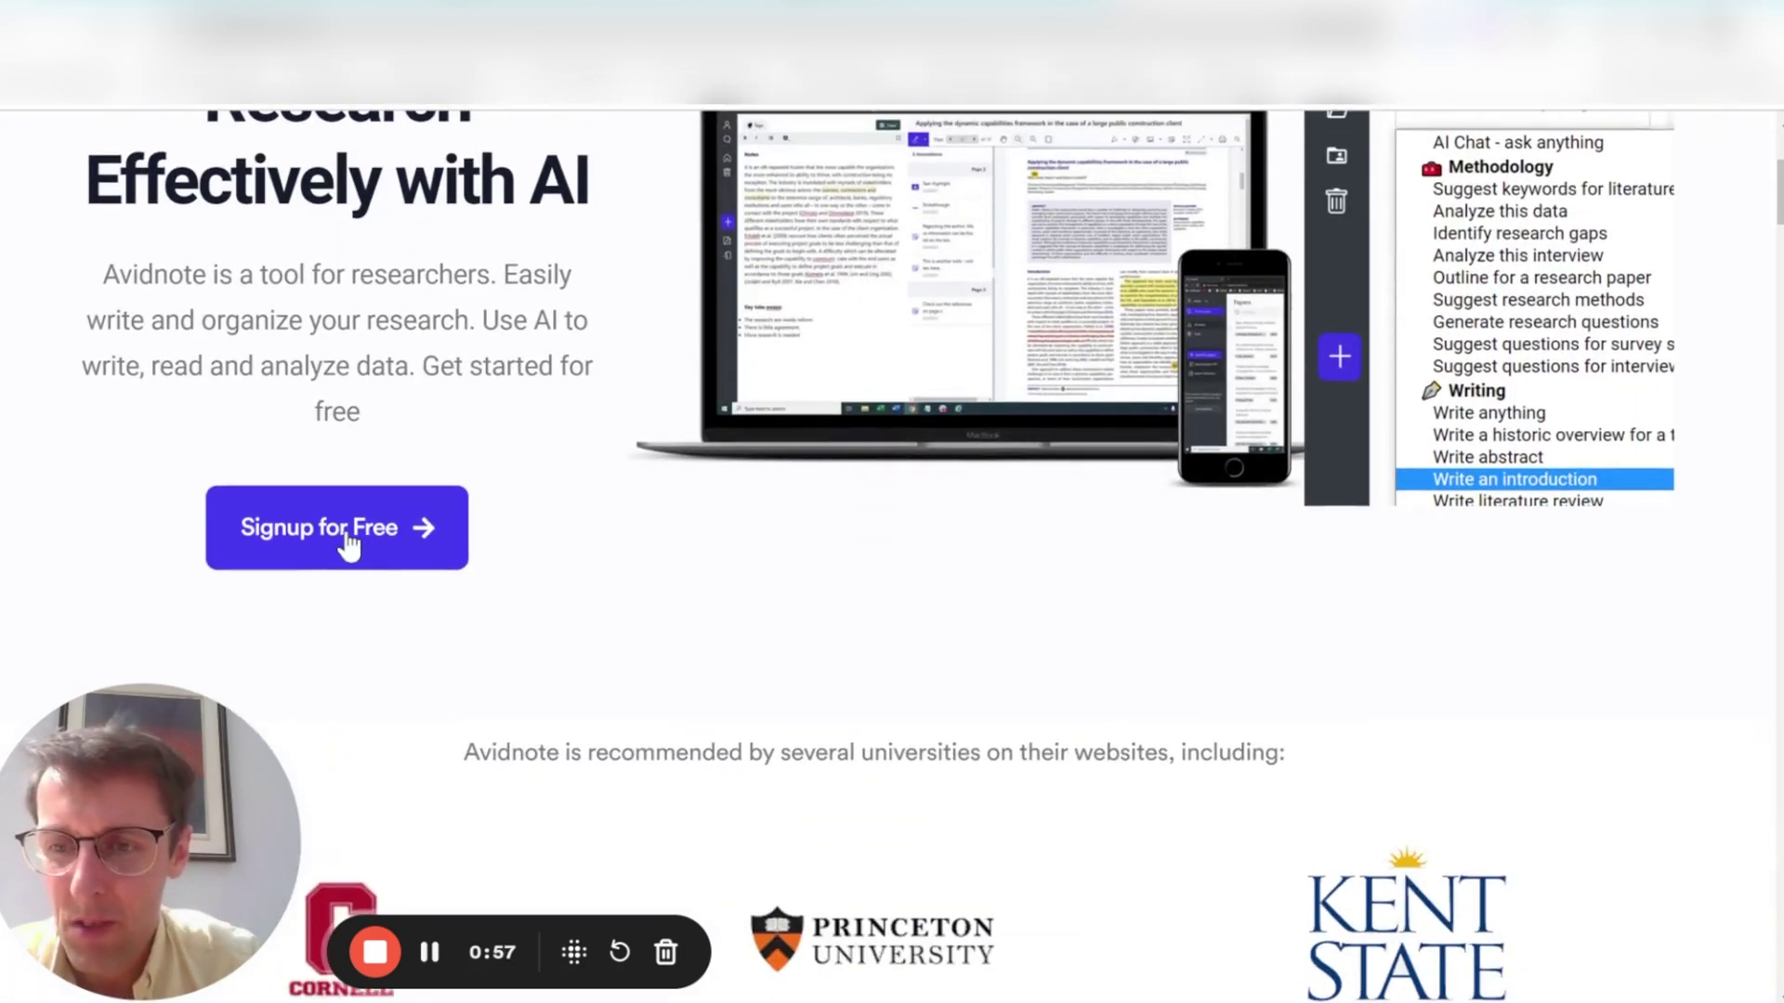
scroll(606, 554, "up", 2)
scroll(605, 557, "up", 2)
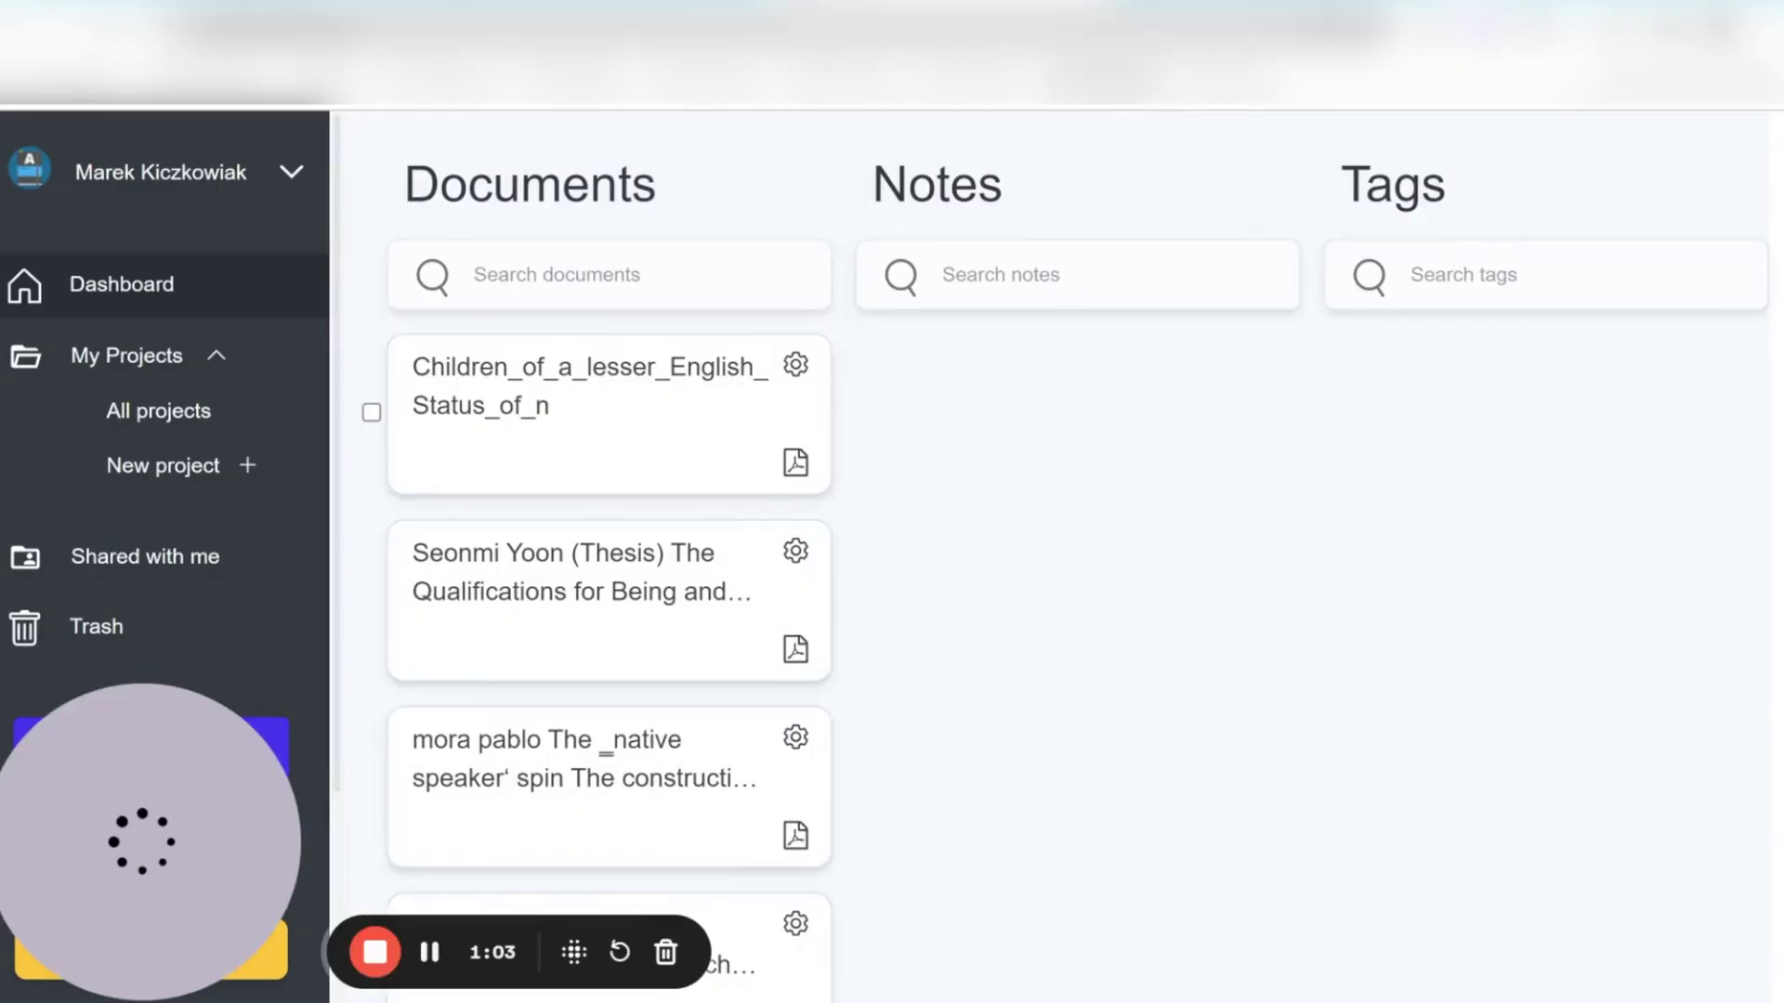
left_click_drag(268, 760, 1252, 424)
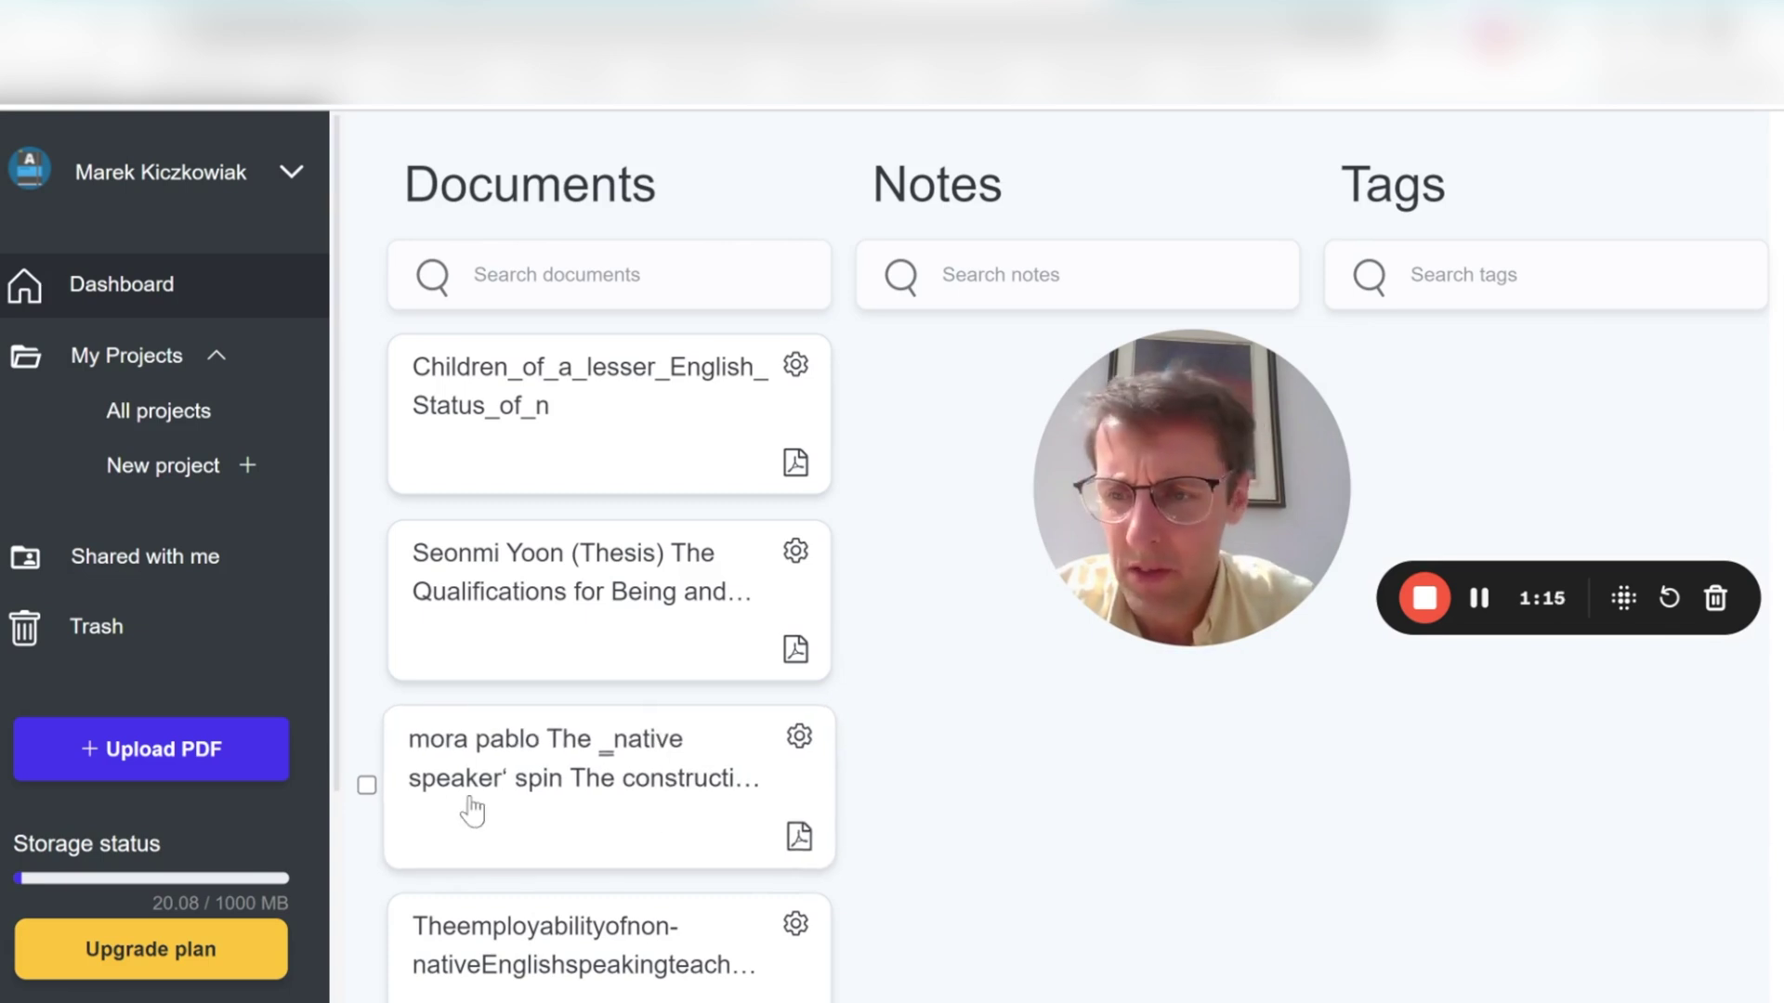
left_click(146, 746)
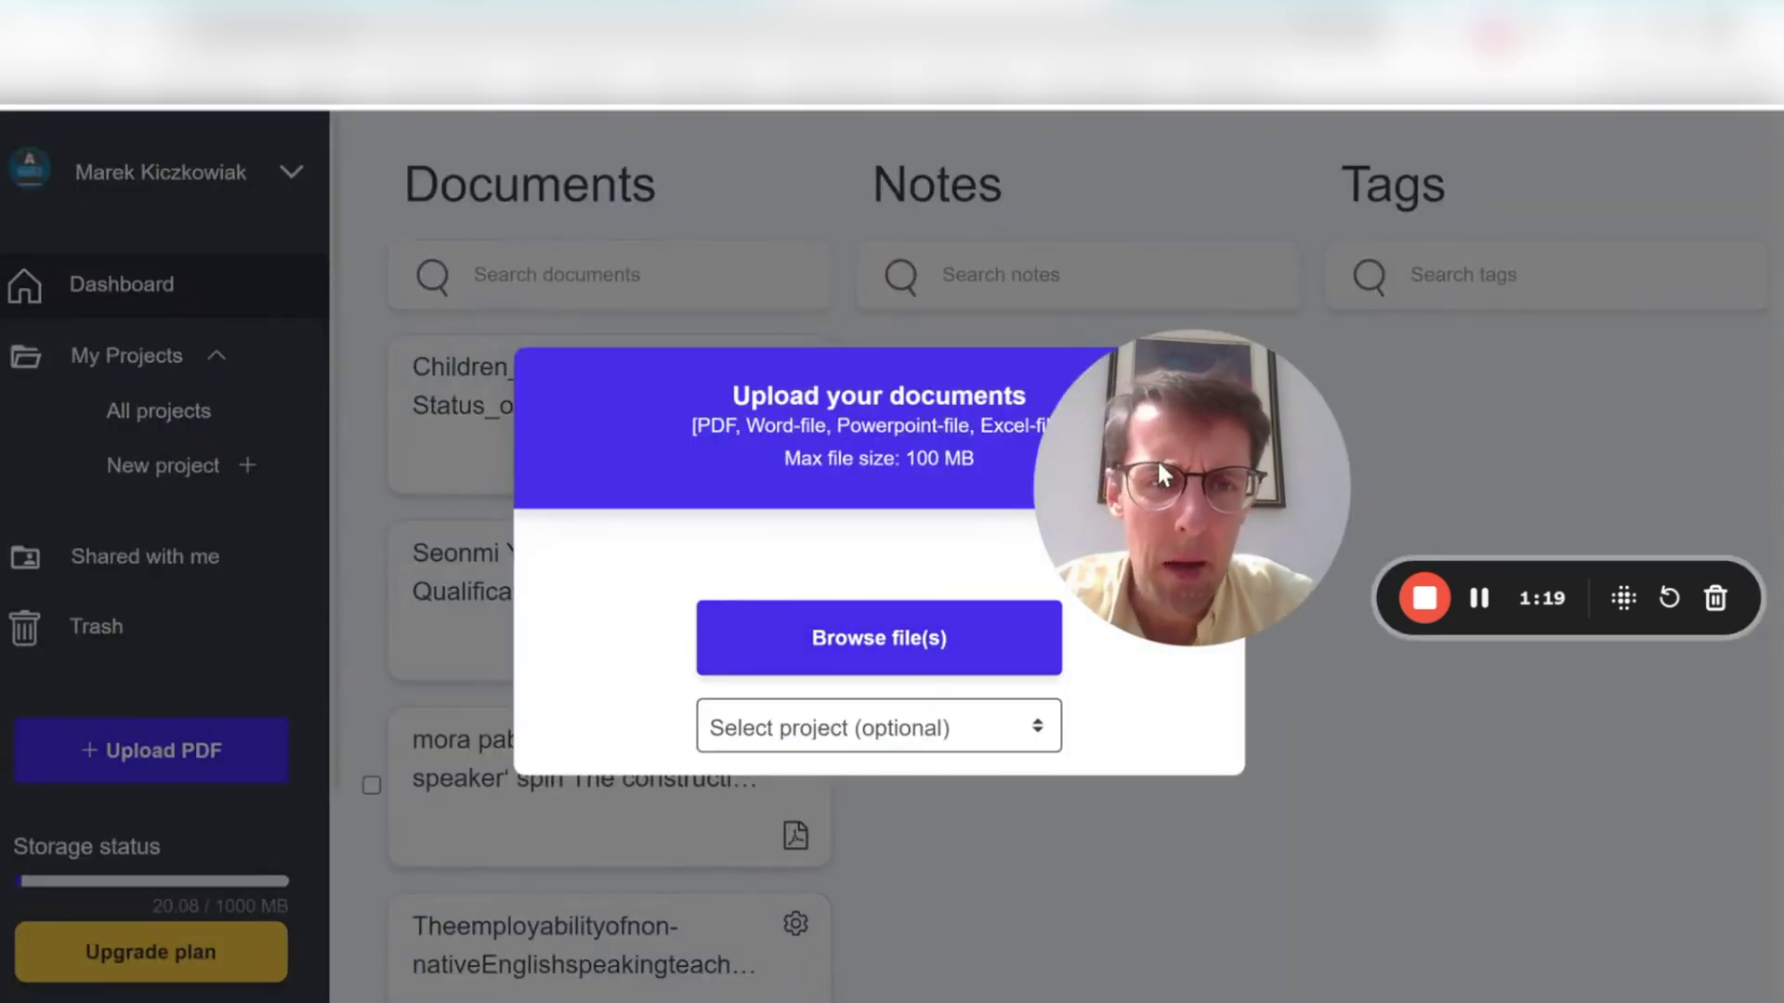
left_click_drag(1189, 461, 1468, 208)
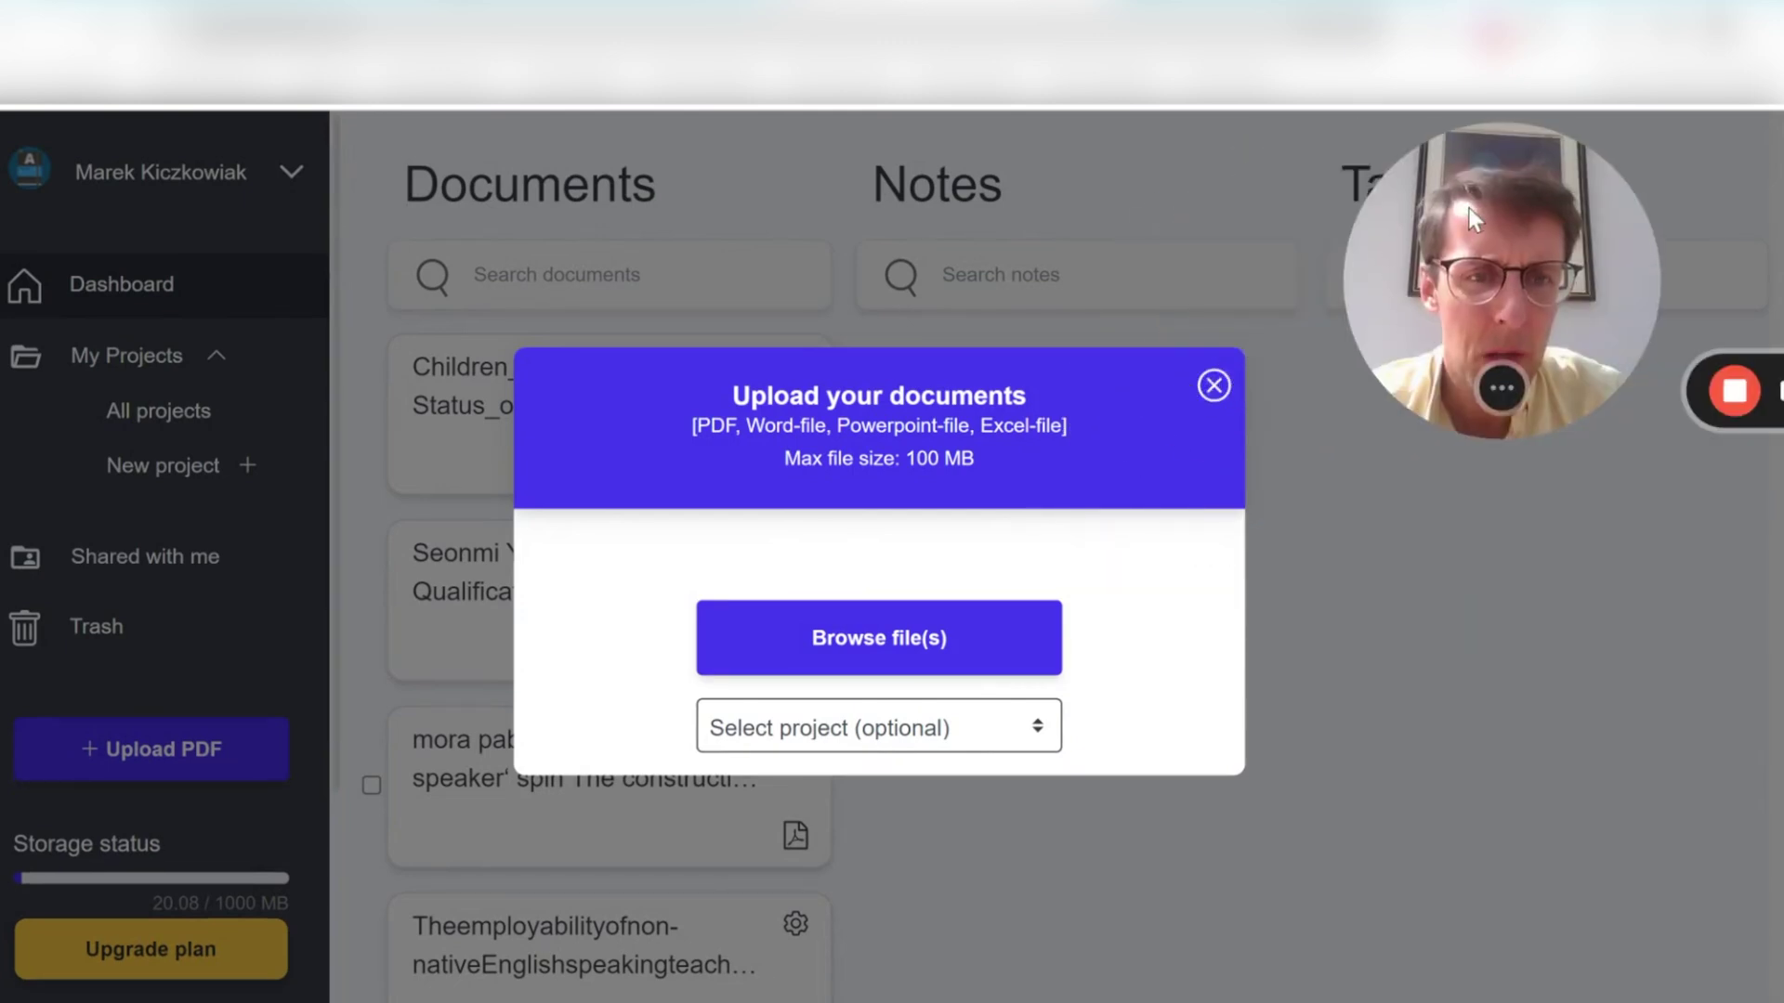
left_click(1214, 385)
- Create a new project named "Paper 1"
left_click(163, 468)
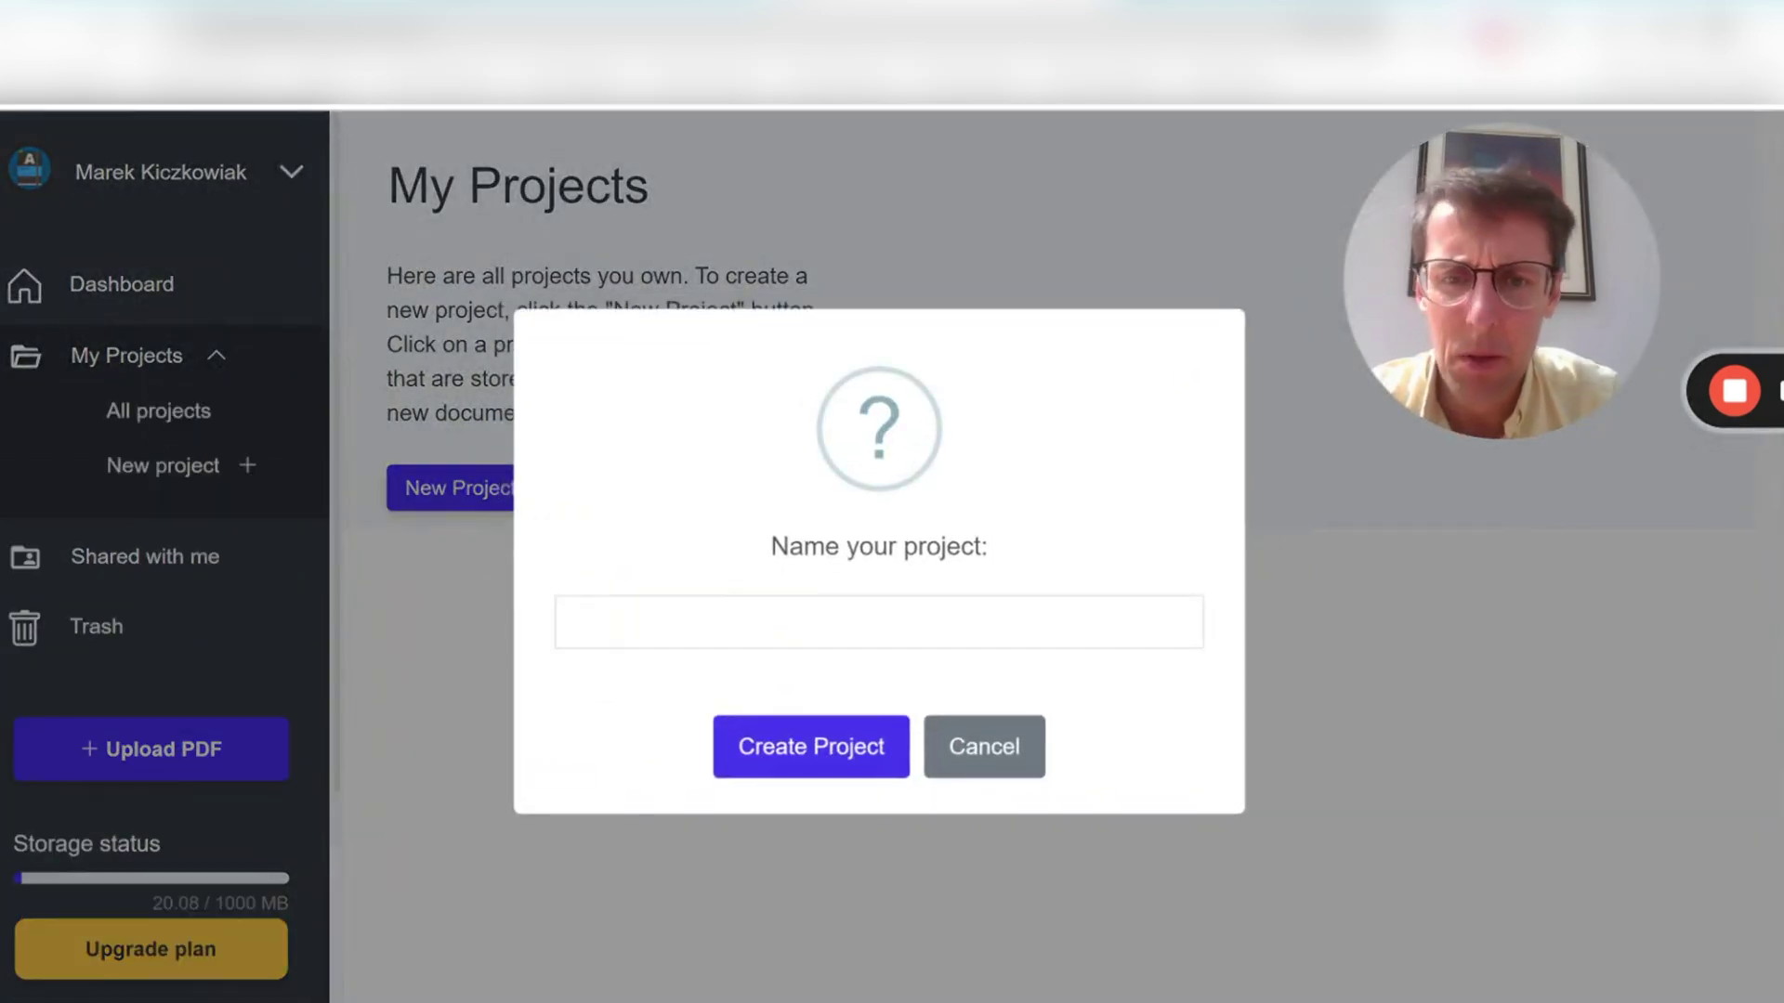
type("Paper 1")
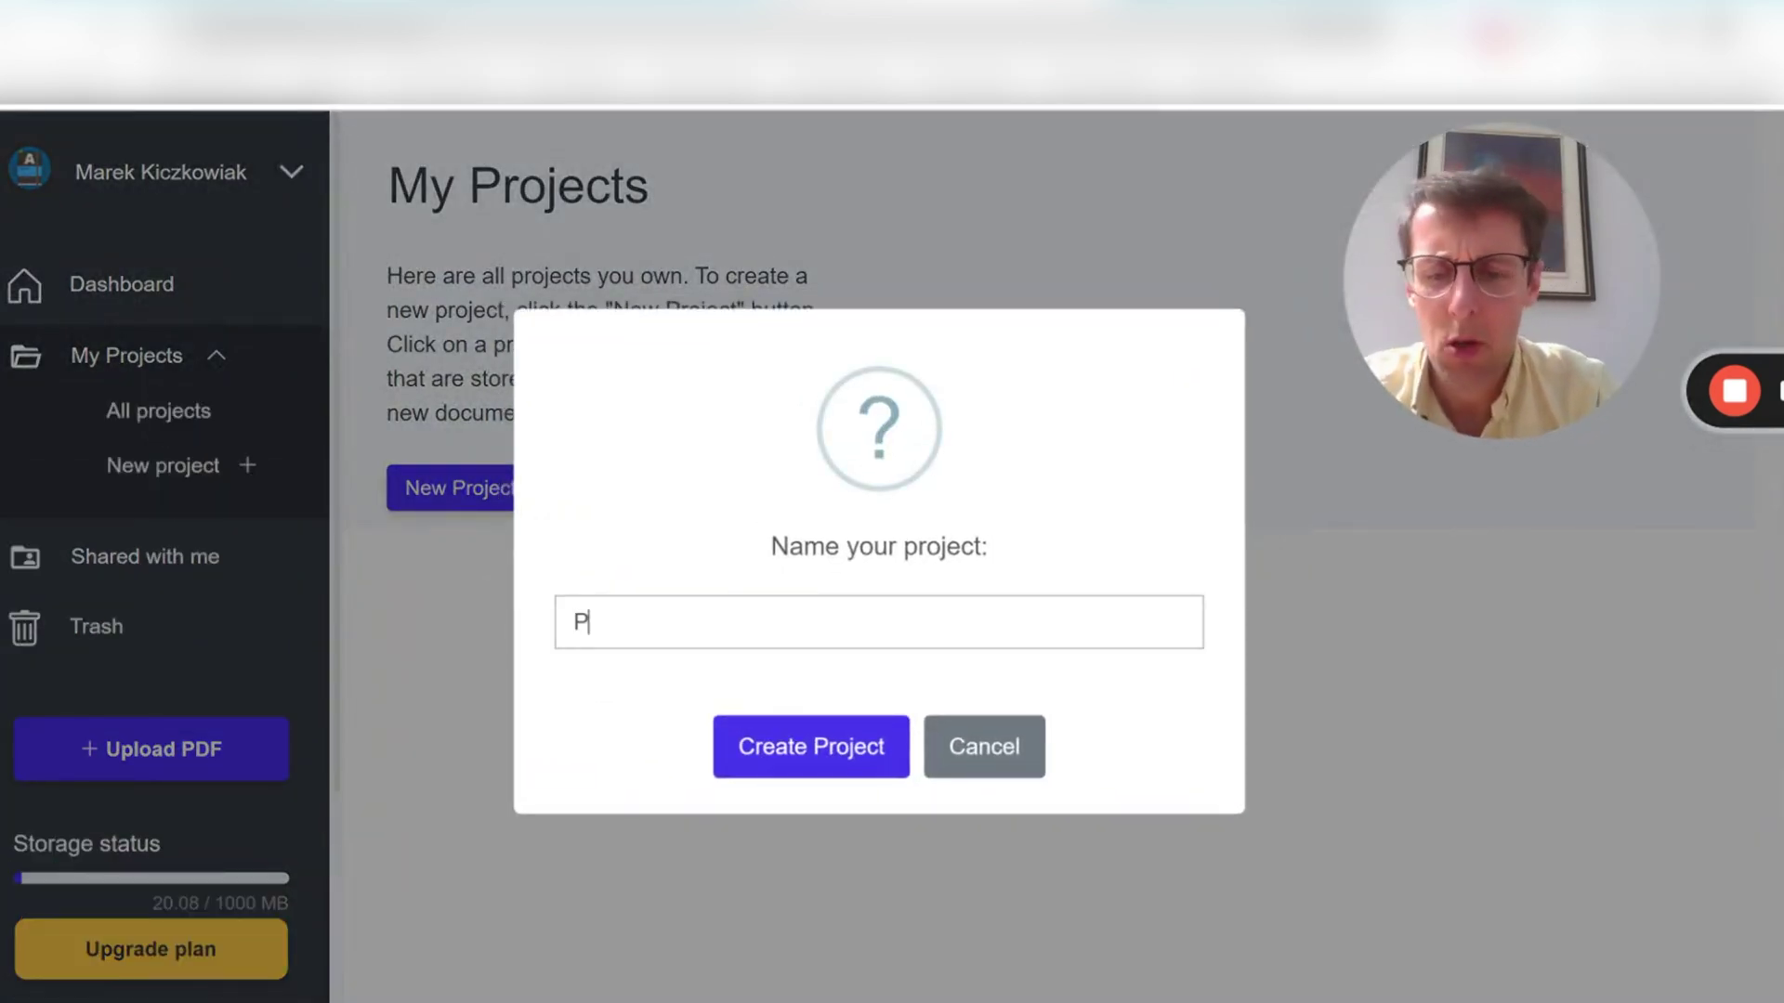
left_click(836, 754)
left_click(223, 803)
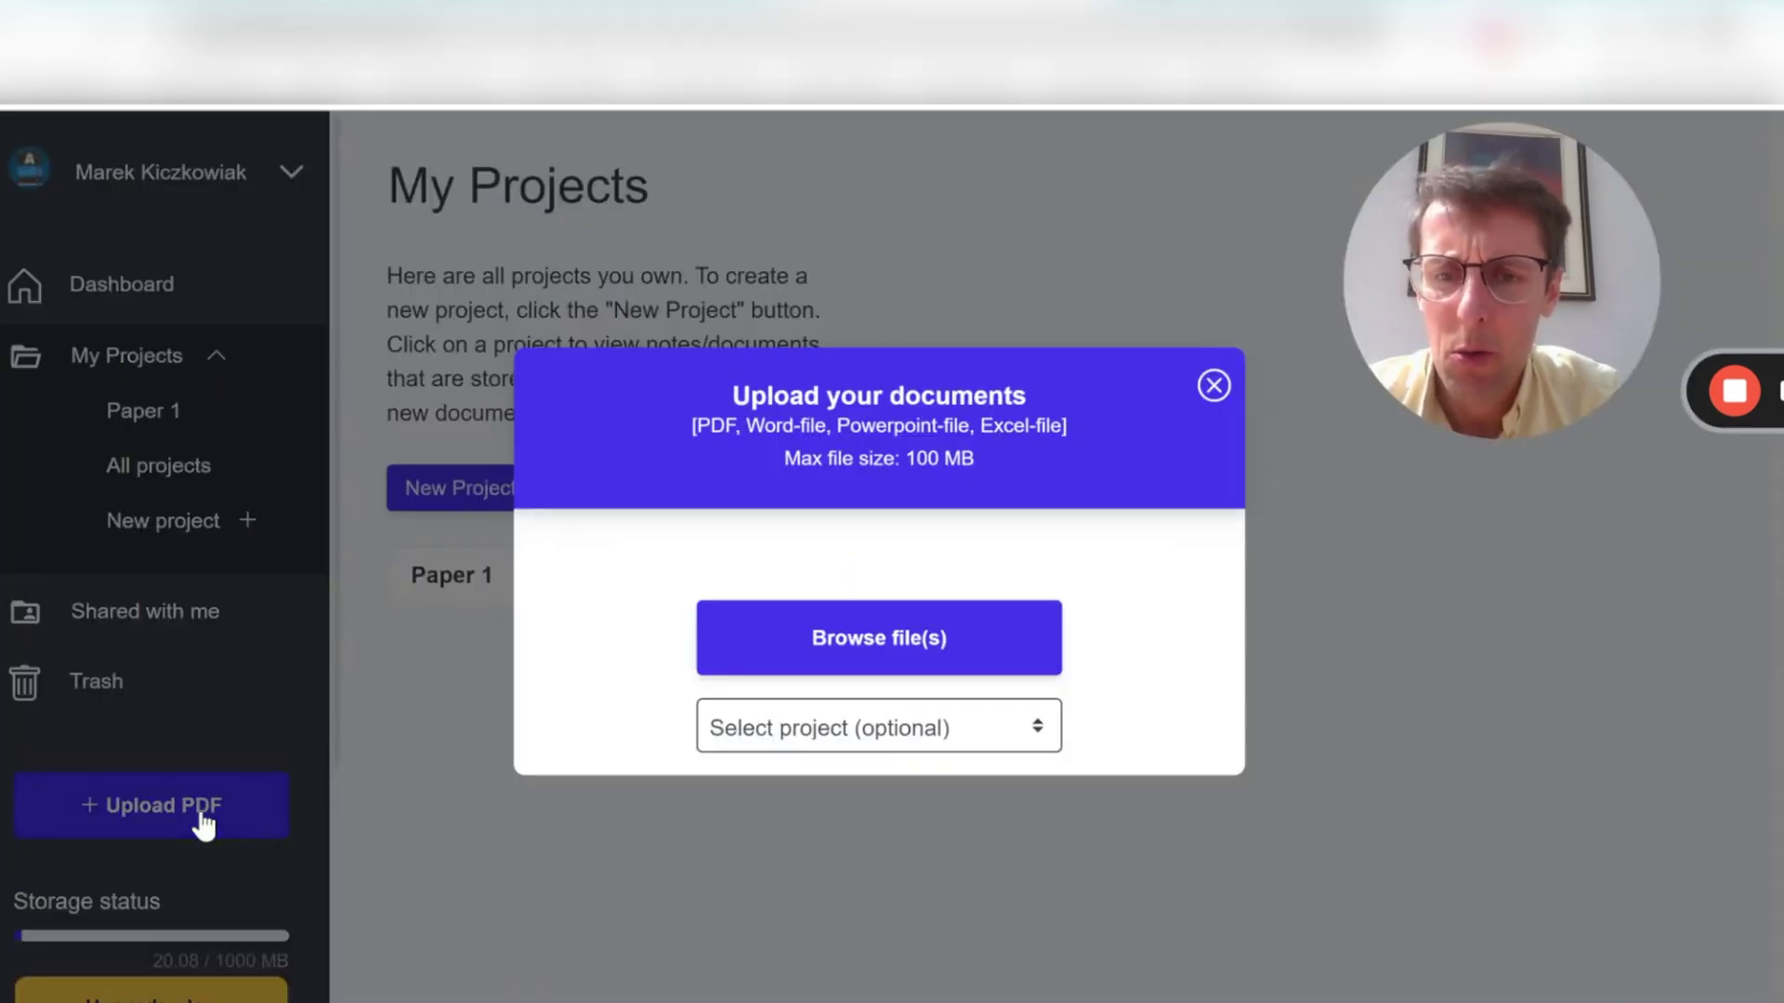
left_click(892, 752)
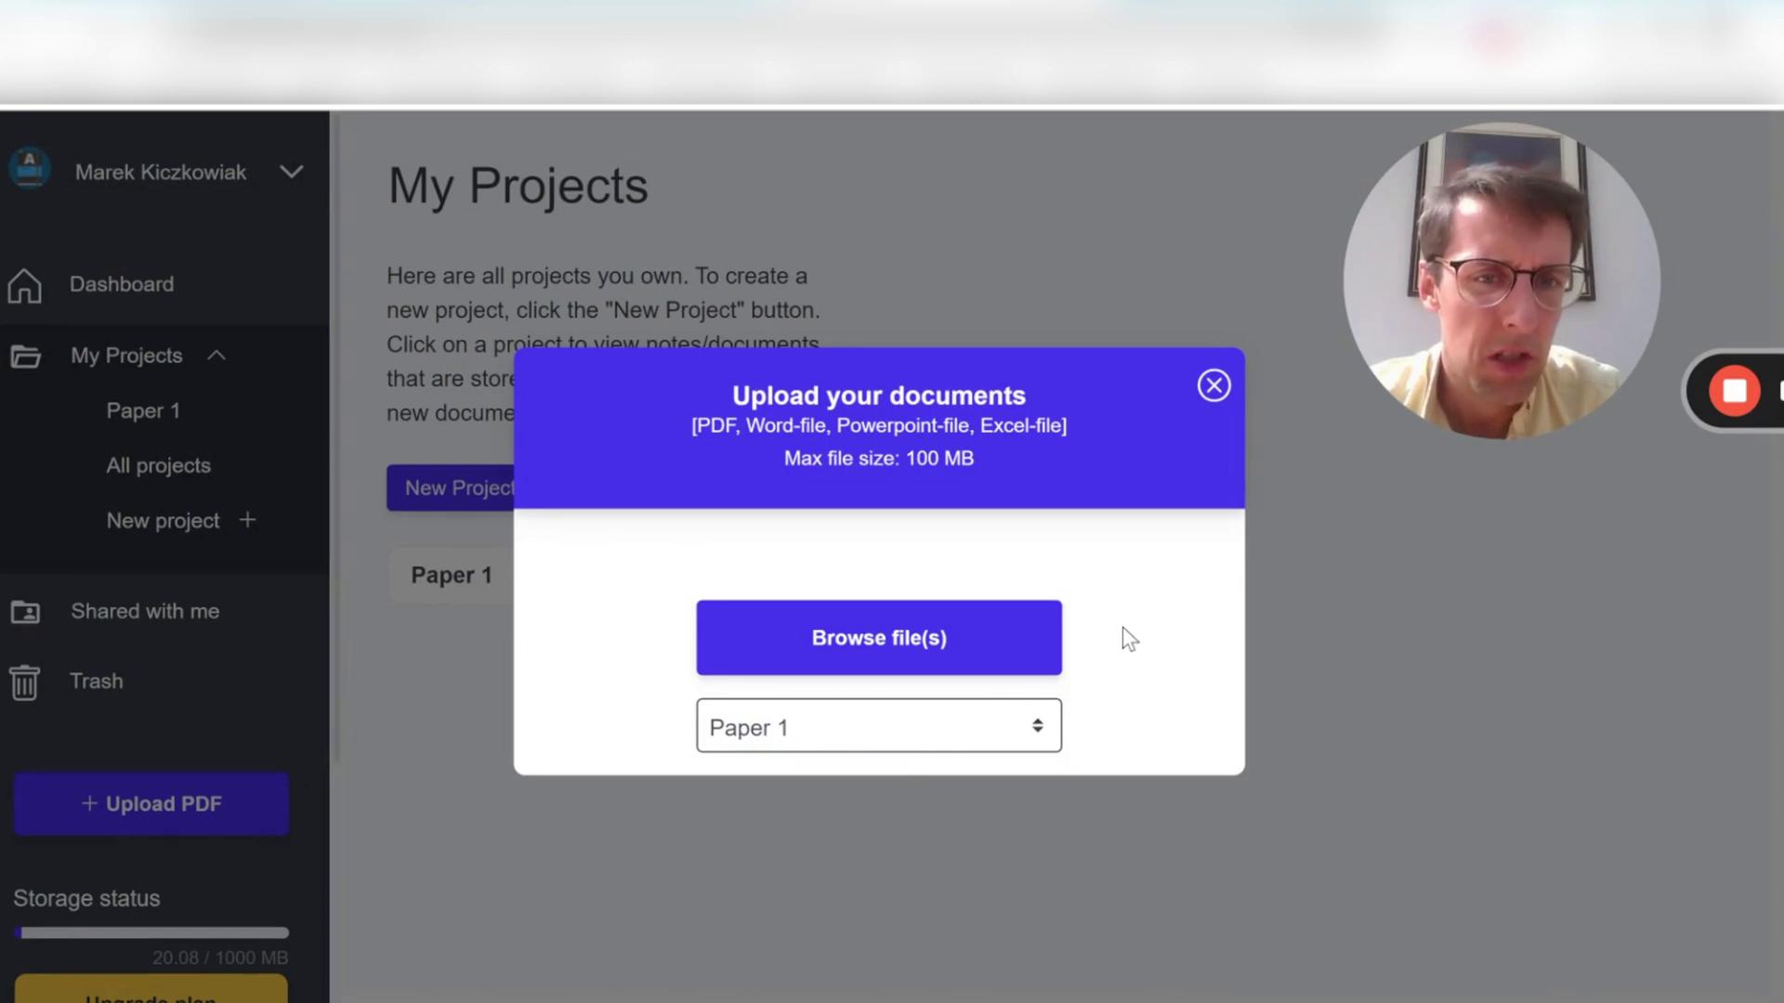
left_click(1212, 391)
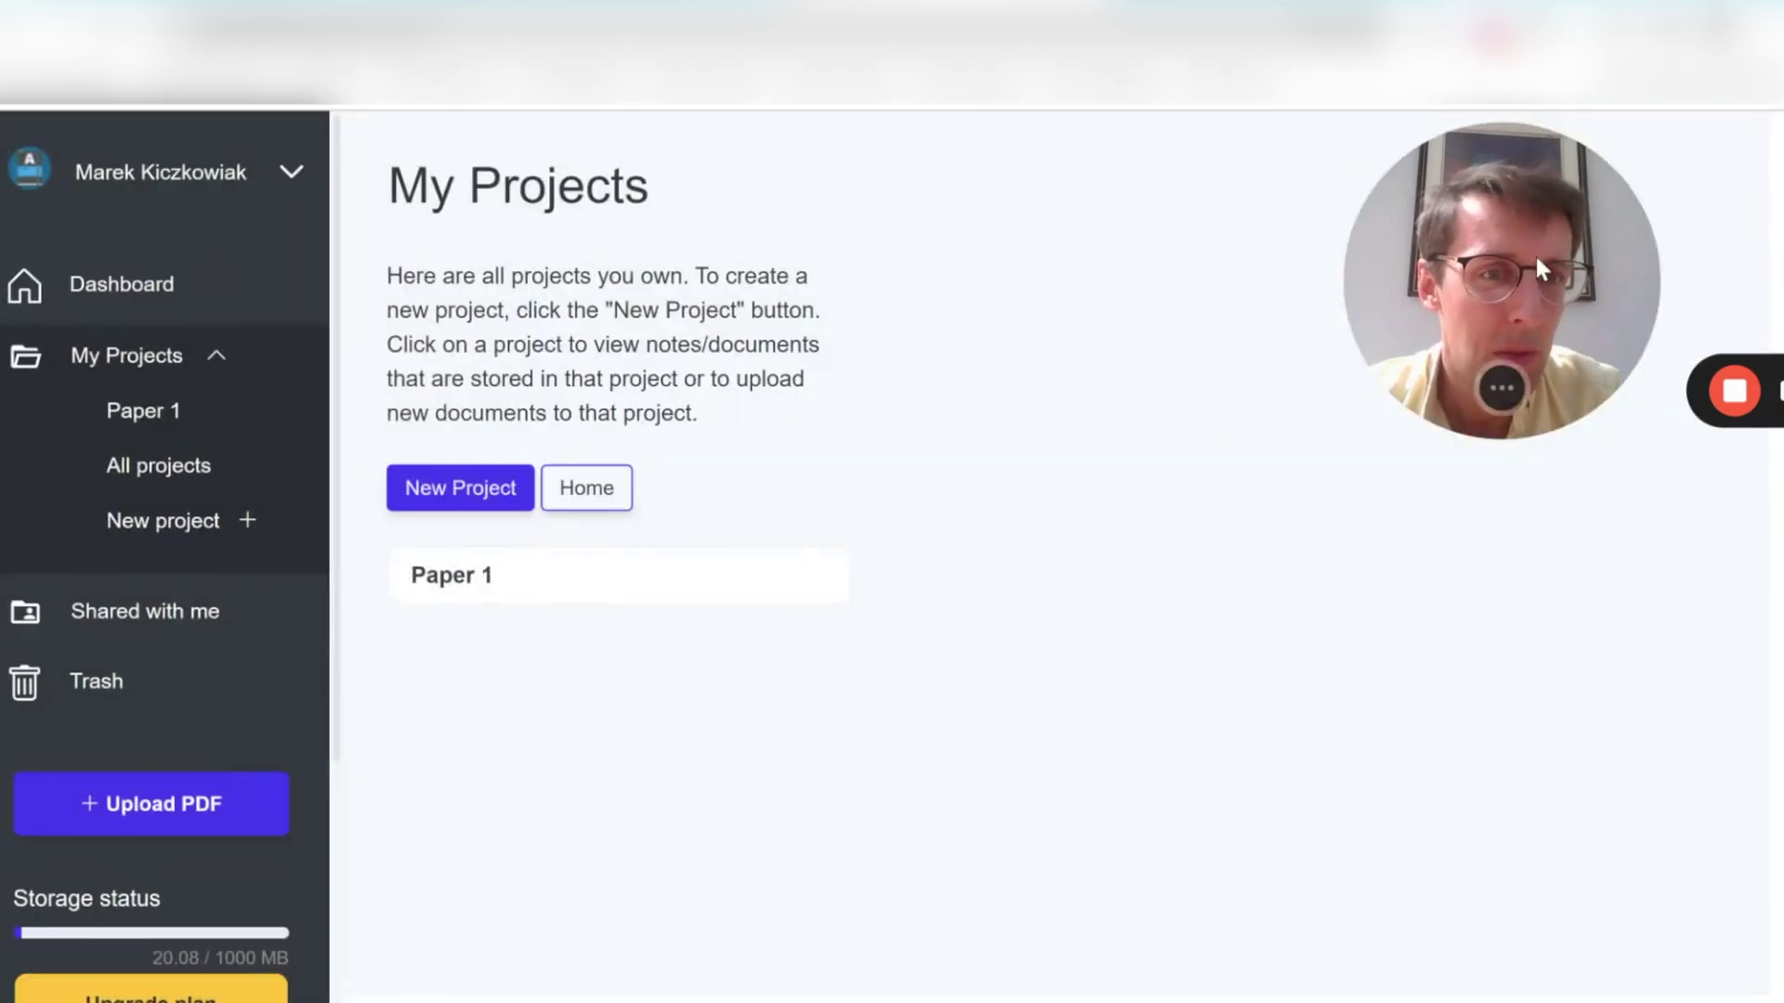
left_click_drag(1529, 253, 1074, 305)
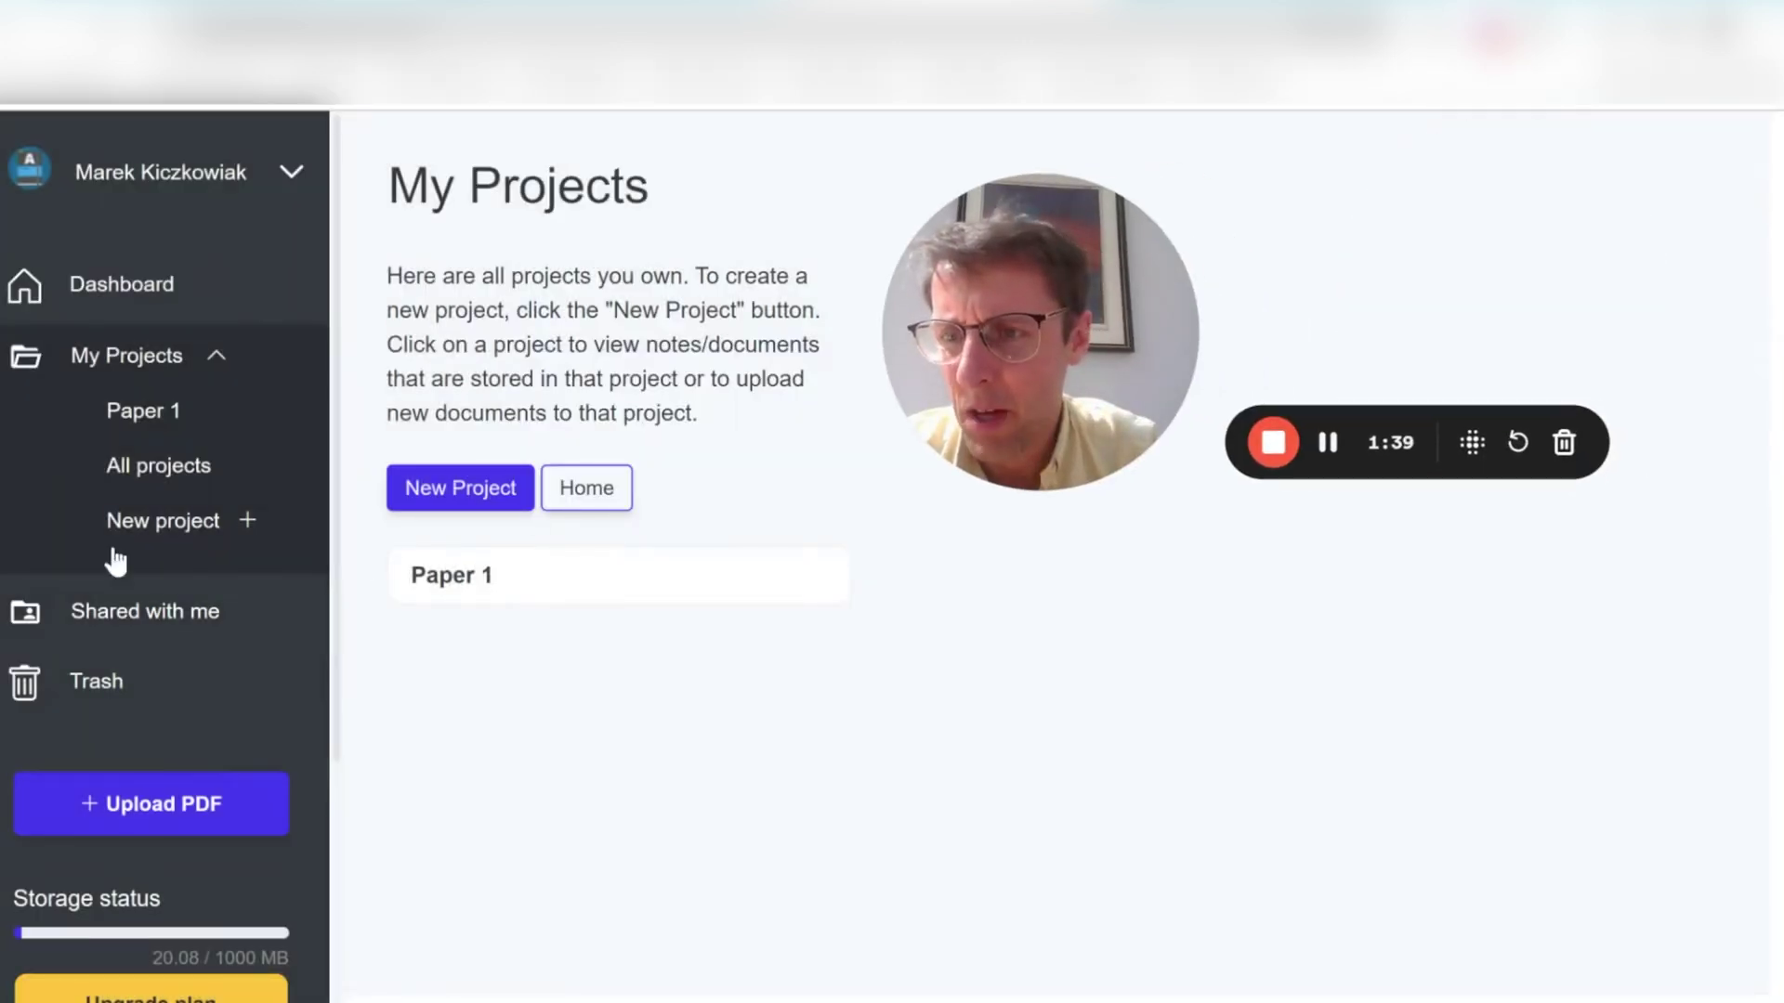
- Open the 2014 "white ns needed" article from the dashboard's document list
left_click(121, 296)
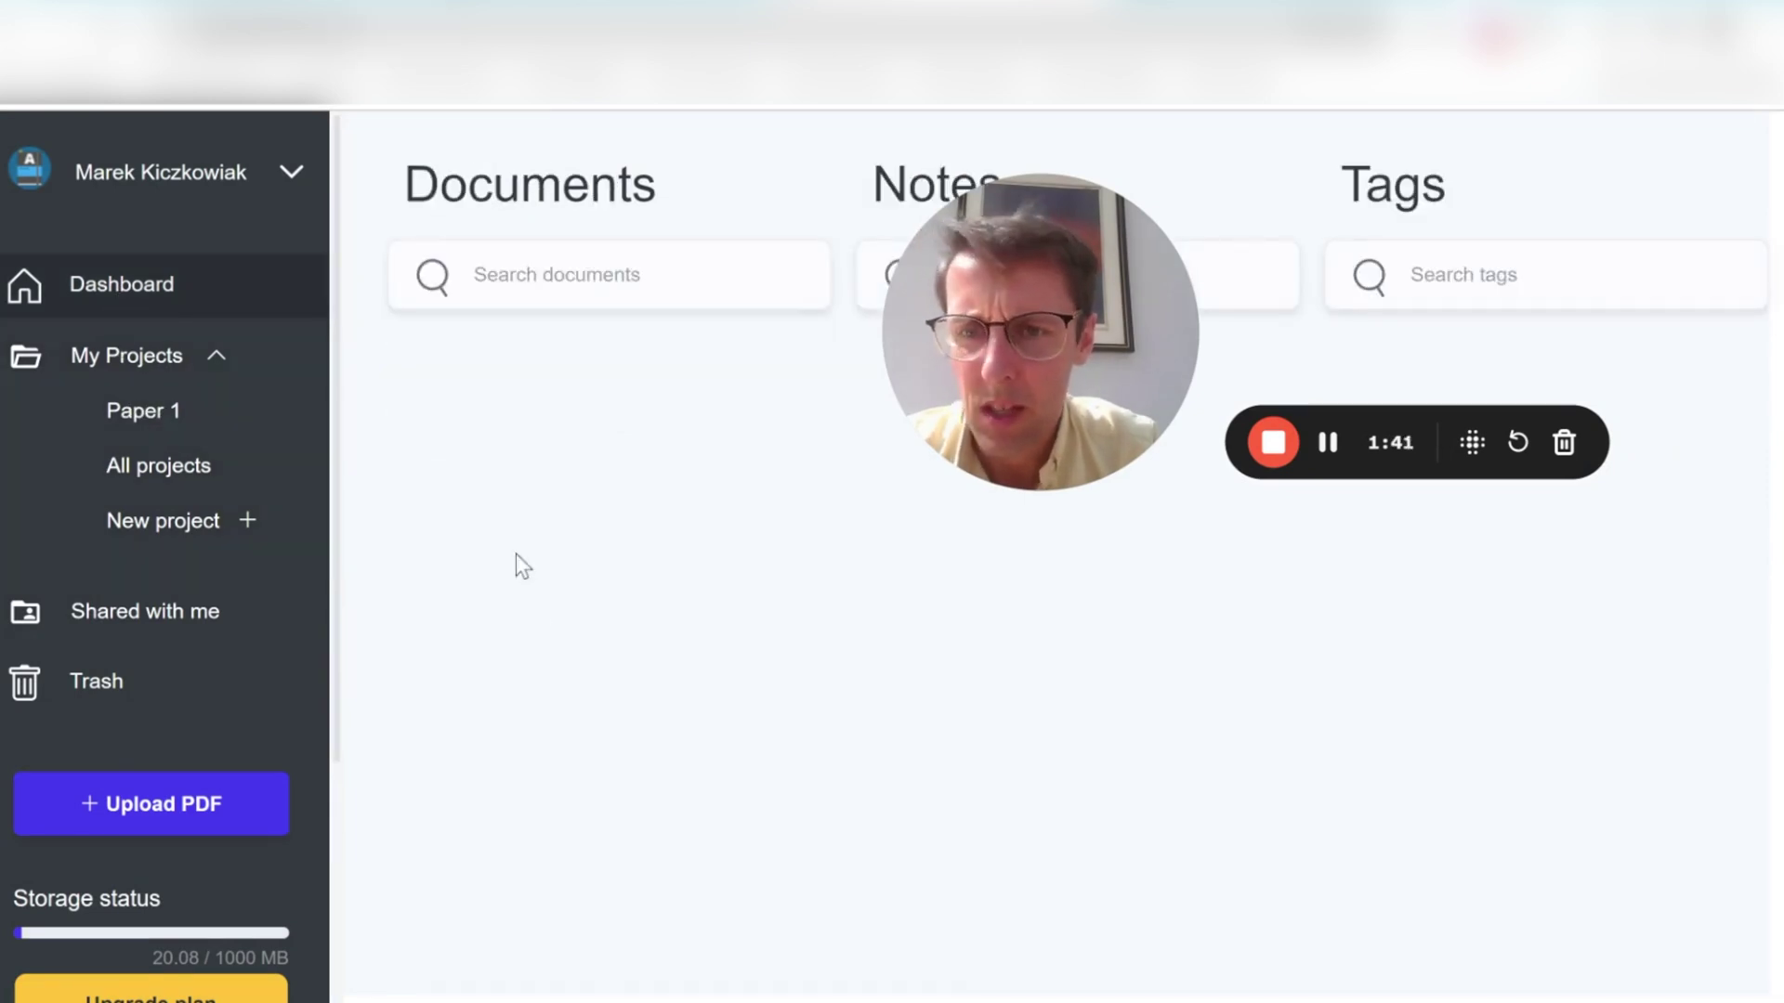
scroll(525, 704, "down", 6)
scroll(525, 705, "down", 3)
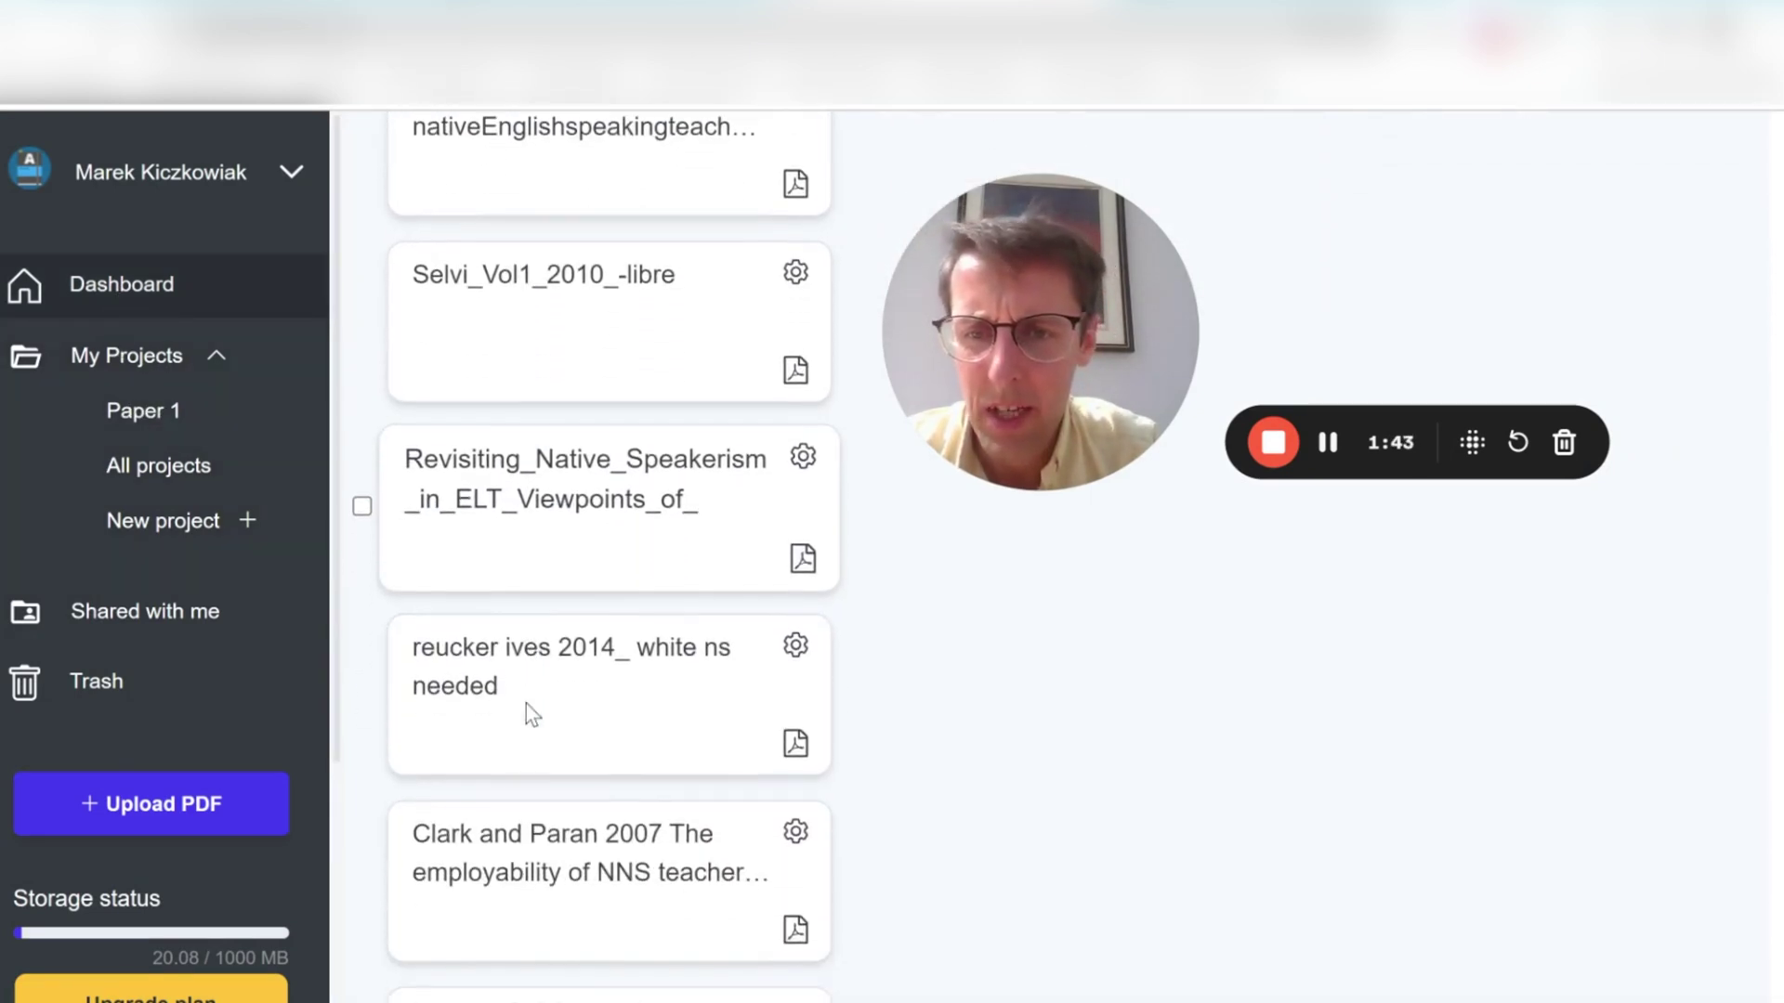
left_click(629, 696)
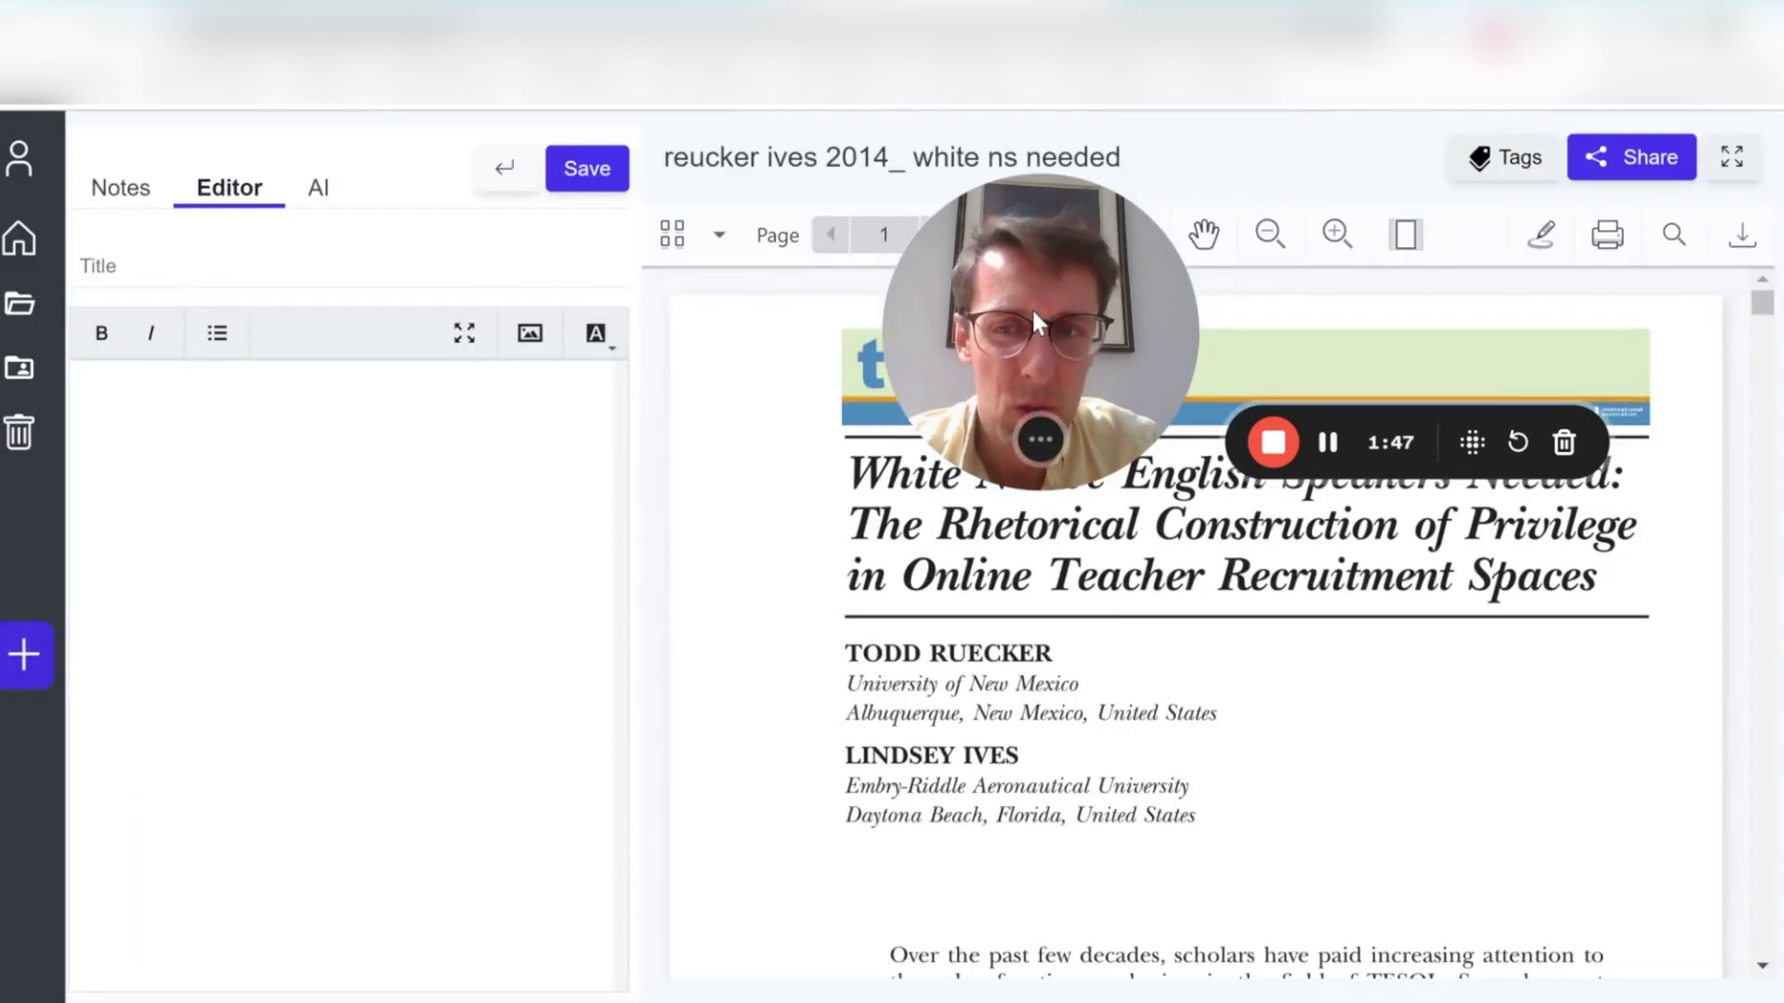
left_click_drag(1034, 321, 1032, 269)
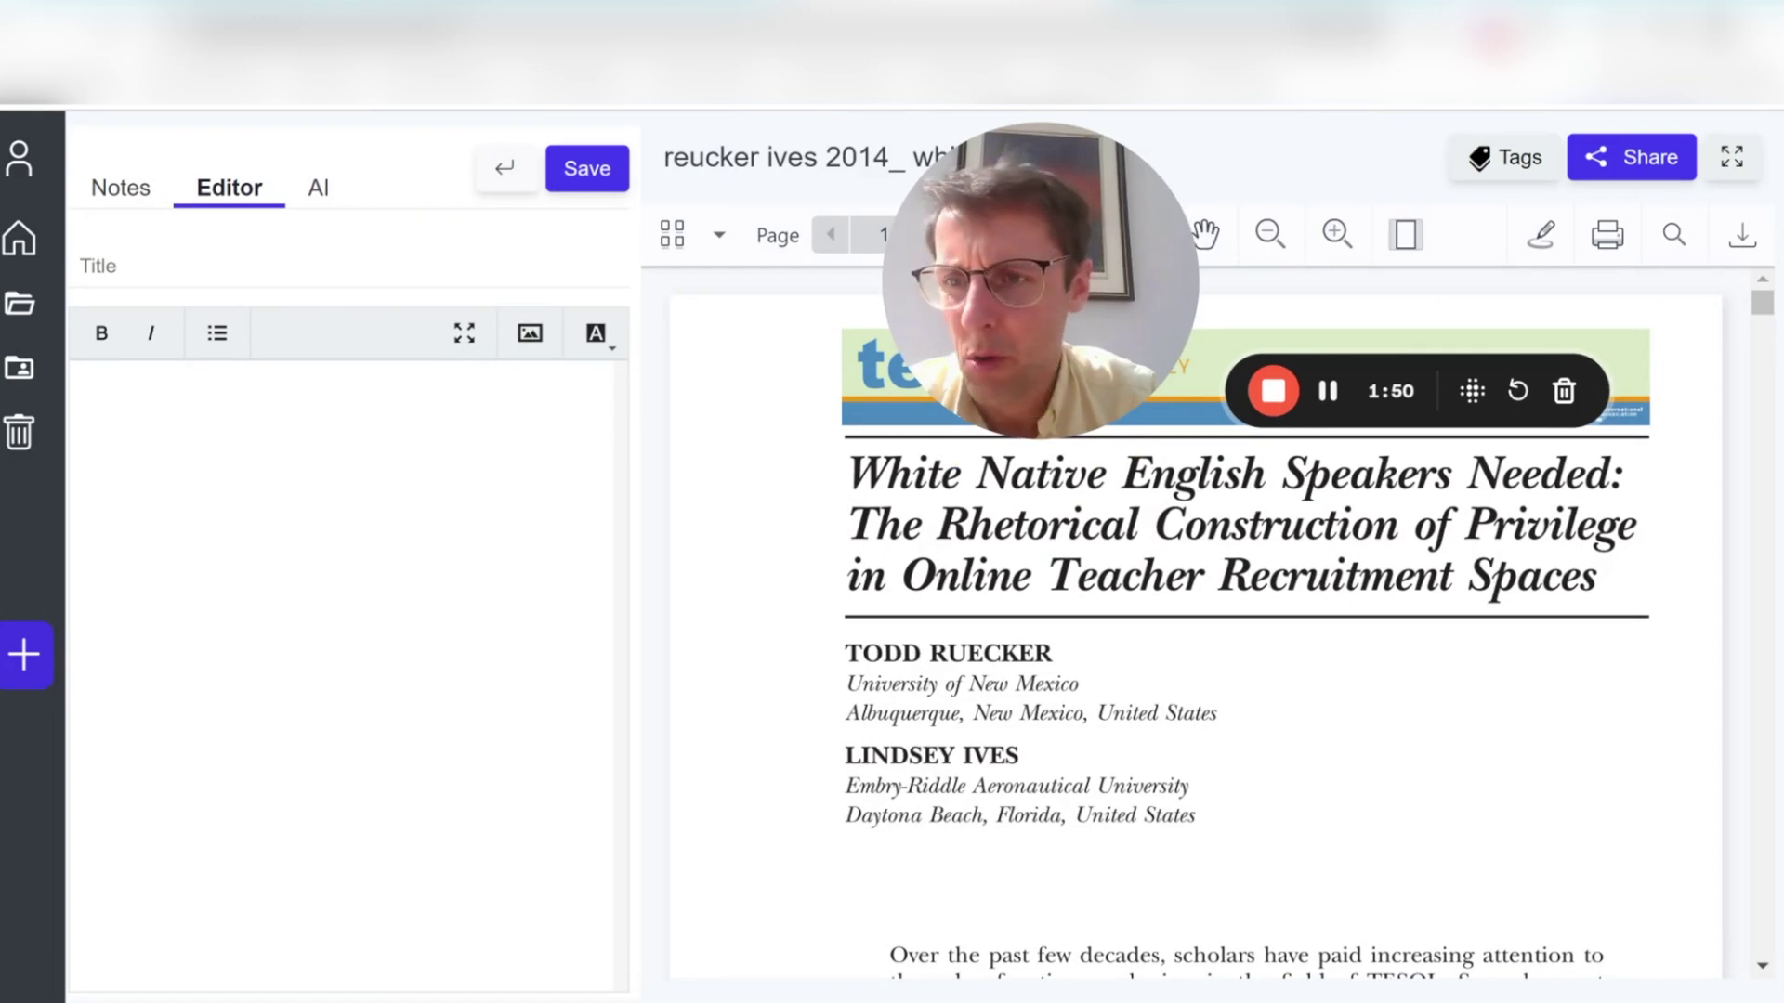
- Have the AI assistant explain the article's "Over the past few decades" paragraph on native speakerism, using the "Explain this to me" prompt
left_click(315, 189)
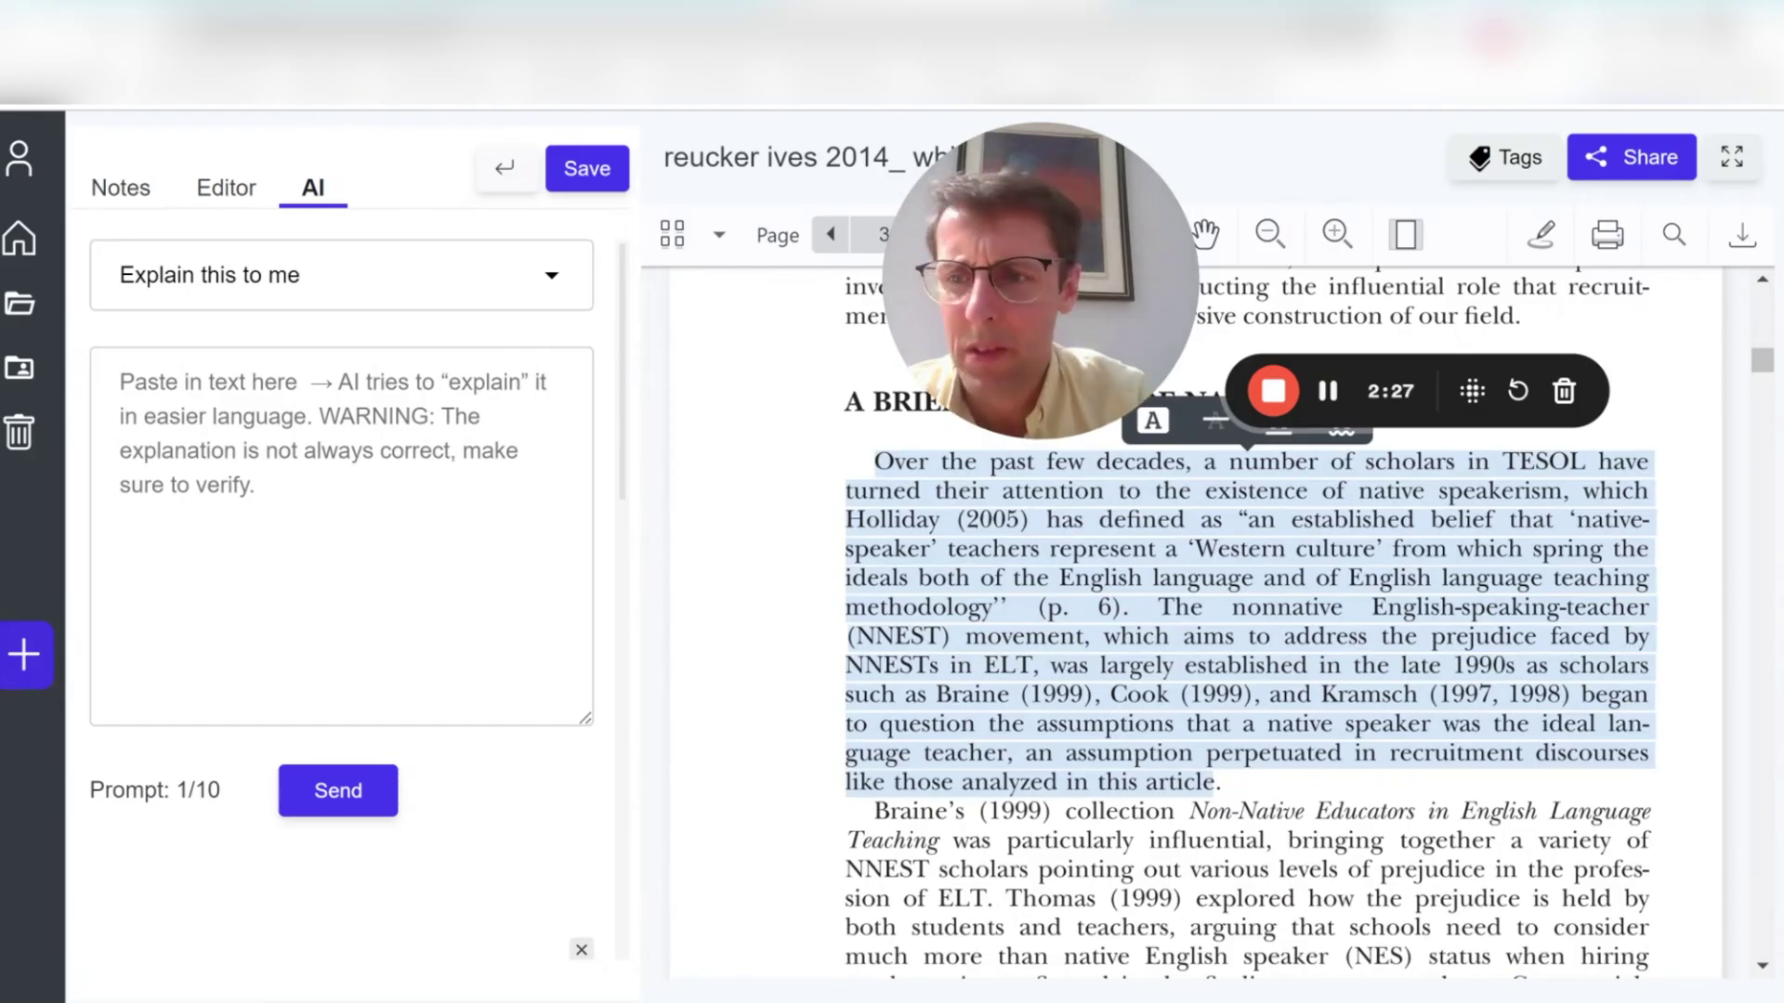
type("Over the past few decades, a number of scholars in TESOL have turned their attention to the existence of native speakerism, which Holliday (2005) has defined as \"an established belief that ‘native- speaker’ teachers represent a ‘Western culture’ from which spring the ideals both of the English language and of English language teaching methodology’’ (p. 6). The nonnative English-speaking-teacher (NNEST) movement, which aims to address the prejudice faced by NNESTs in ELT, was largely established in the late 1990s as scholars such as Braine (1999), Cook (1999), and Kramsch (1997, 1998) began to question the assumptions that a native speaker was the ideal lan- guage teacher, an assumption perpetuated in recruitment discourses like those analyzed in this article")
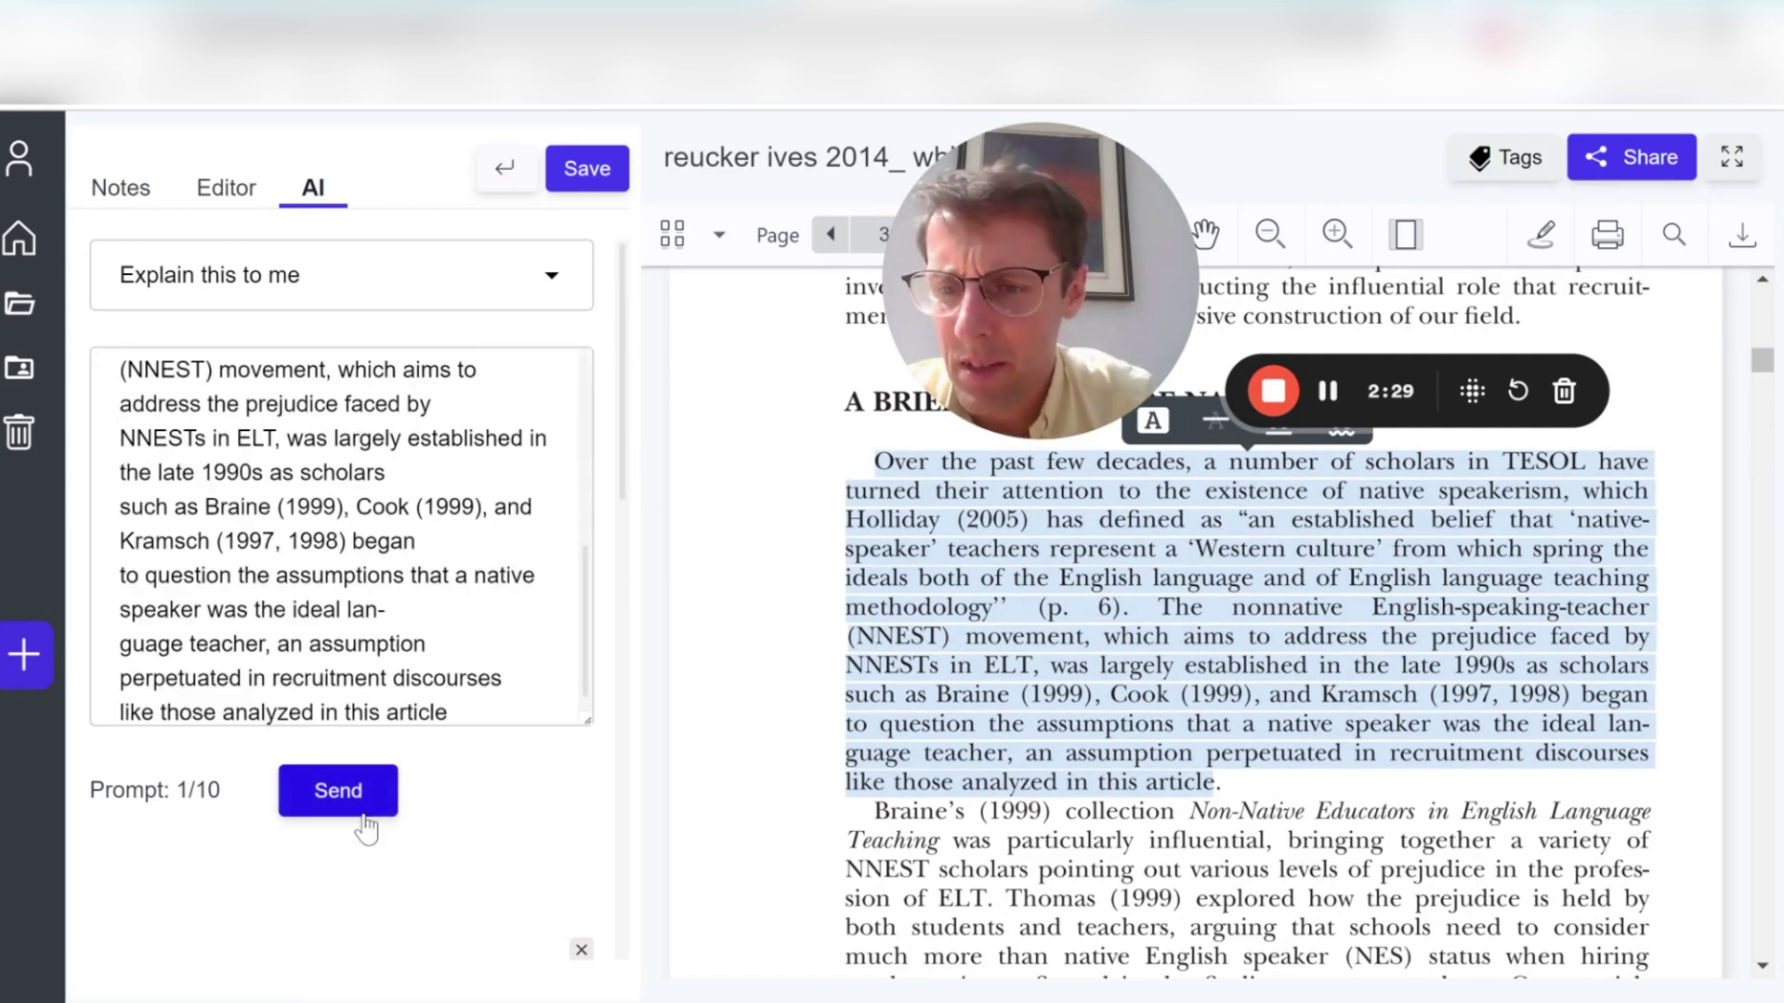
left_click(340, 795)
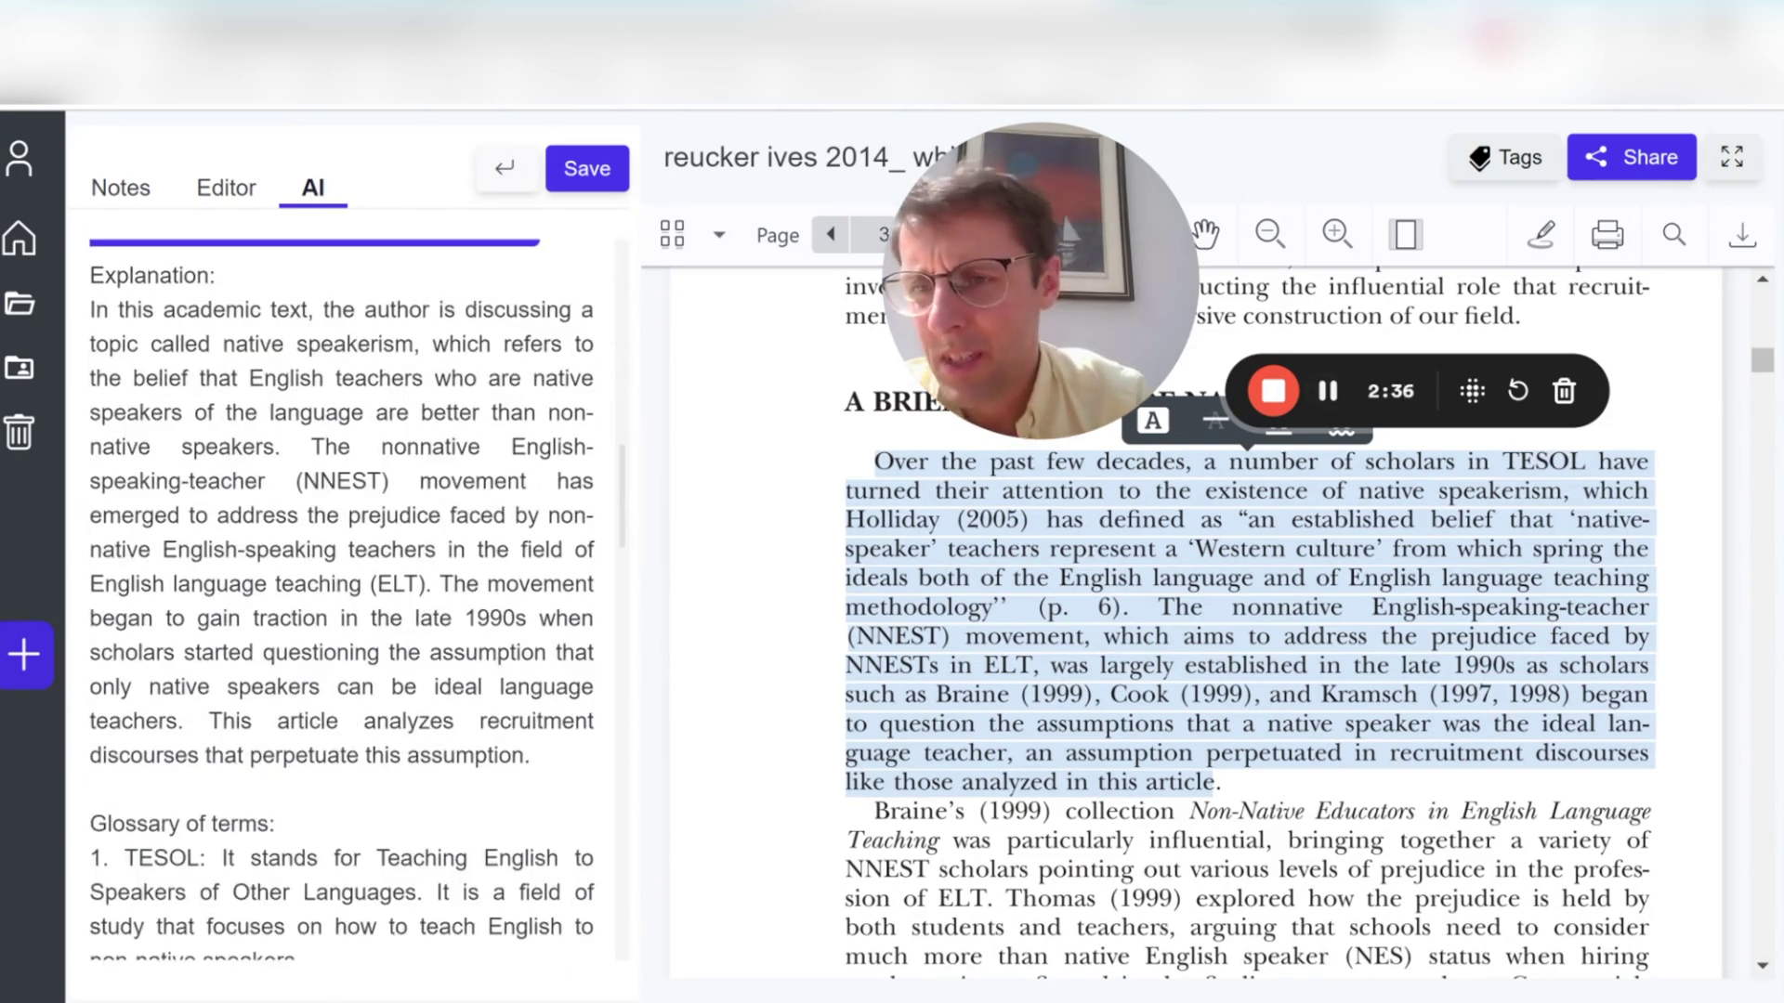
- Examine the AI's explanation of the paragraph and its glossary of terms
left_click_drag(197, 322, 395, 322)
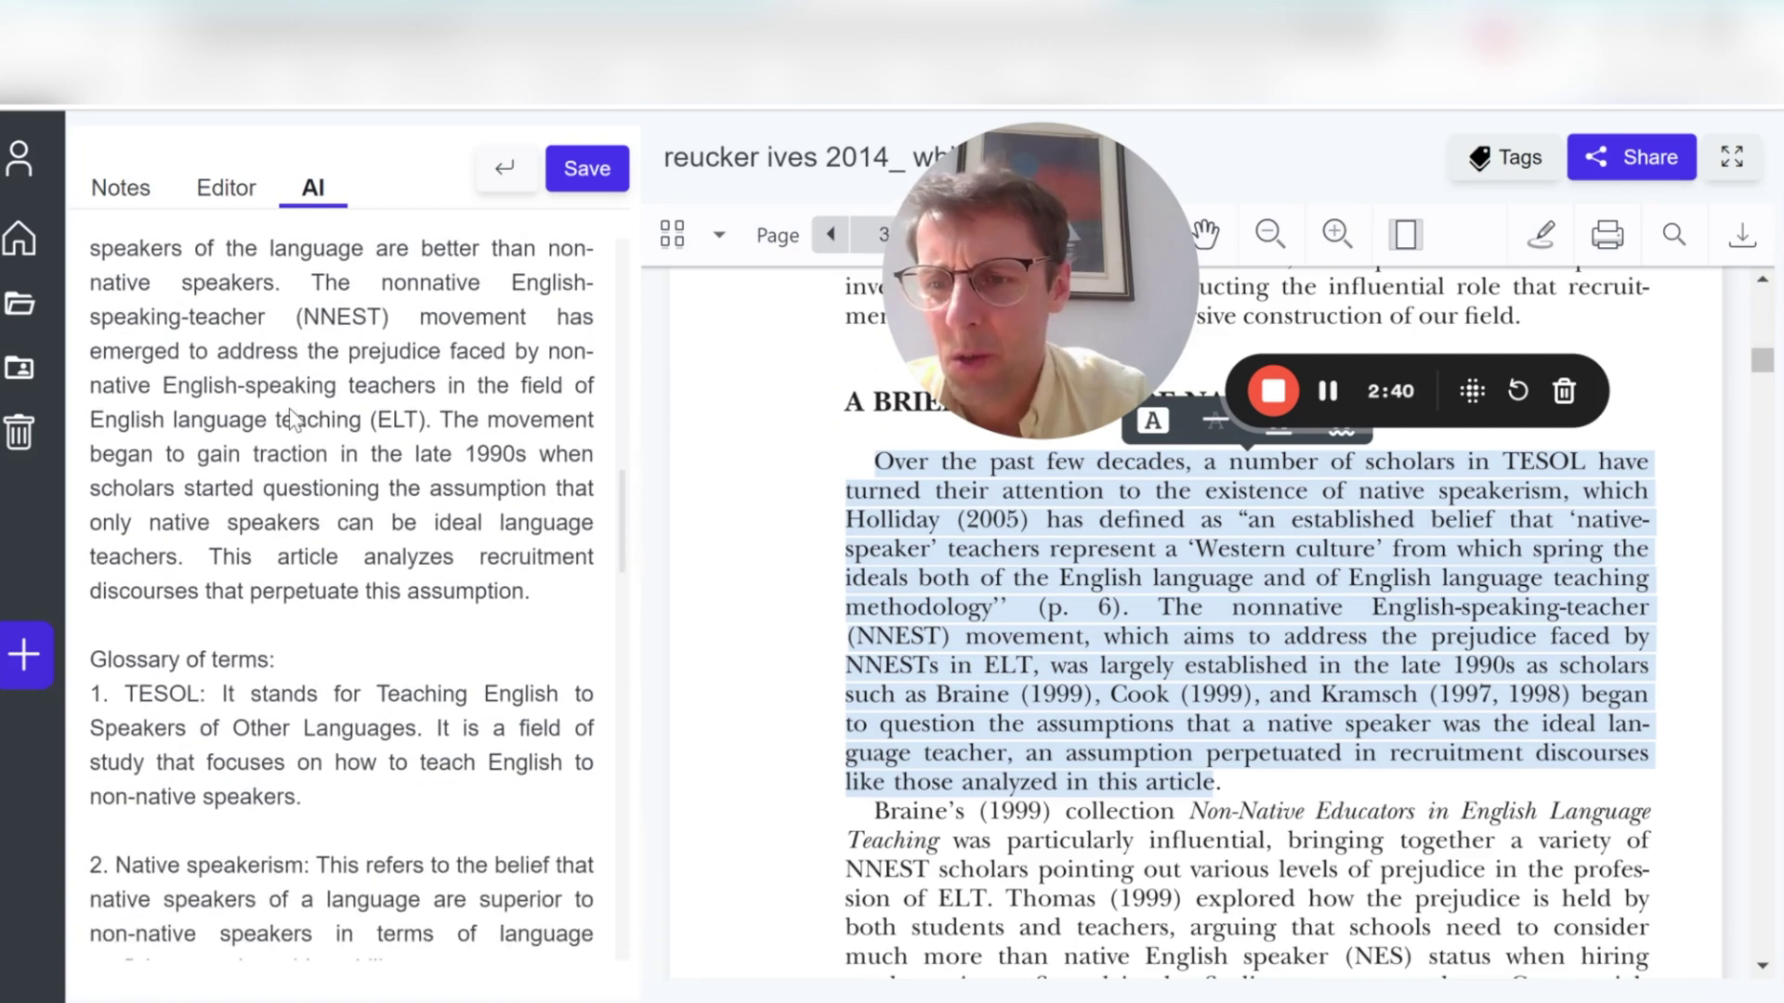
left_click_drag(162, 412, 124, 447)
left_click(186, 446)
left_click_drag(115, 618, 304, 618)
left_click_drag(140, 586, 276, 586)
scroll(276, 595, "down", 5)
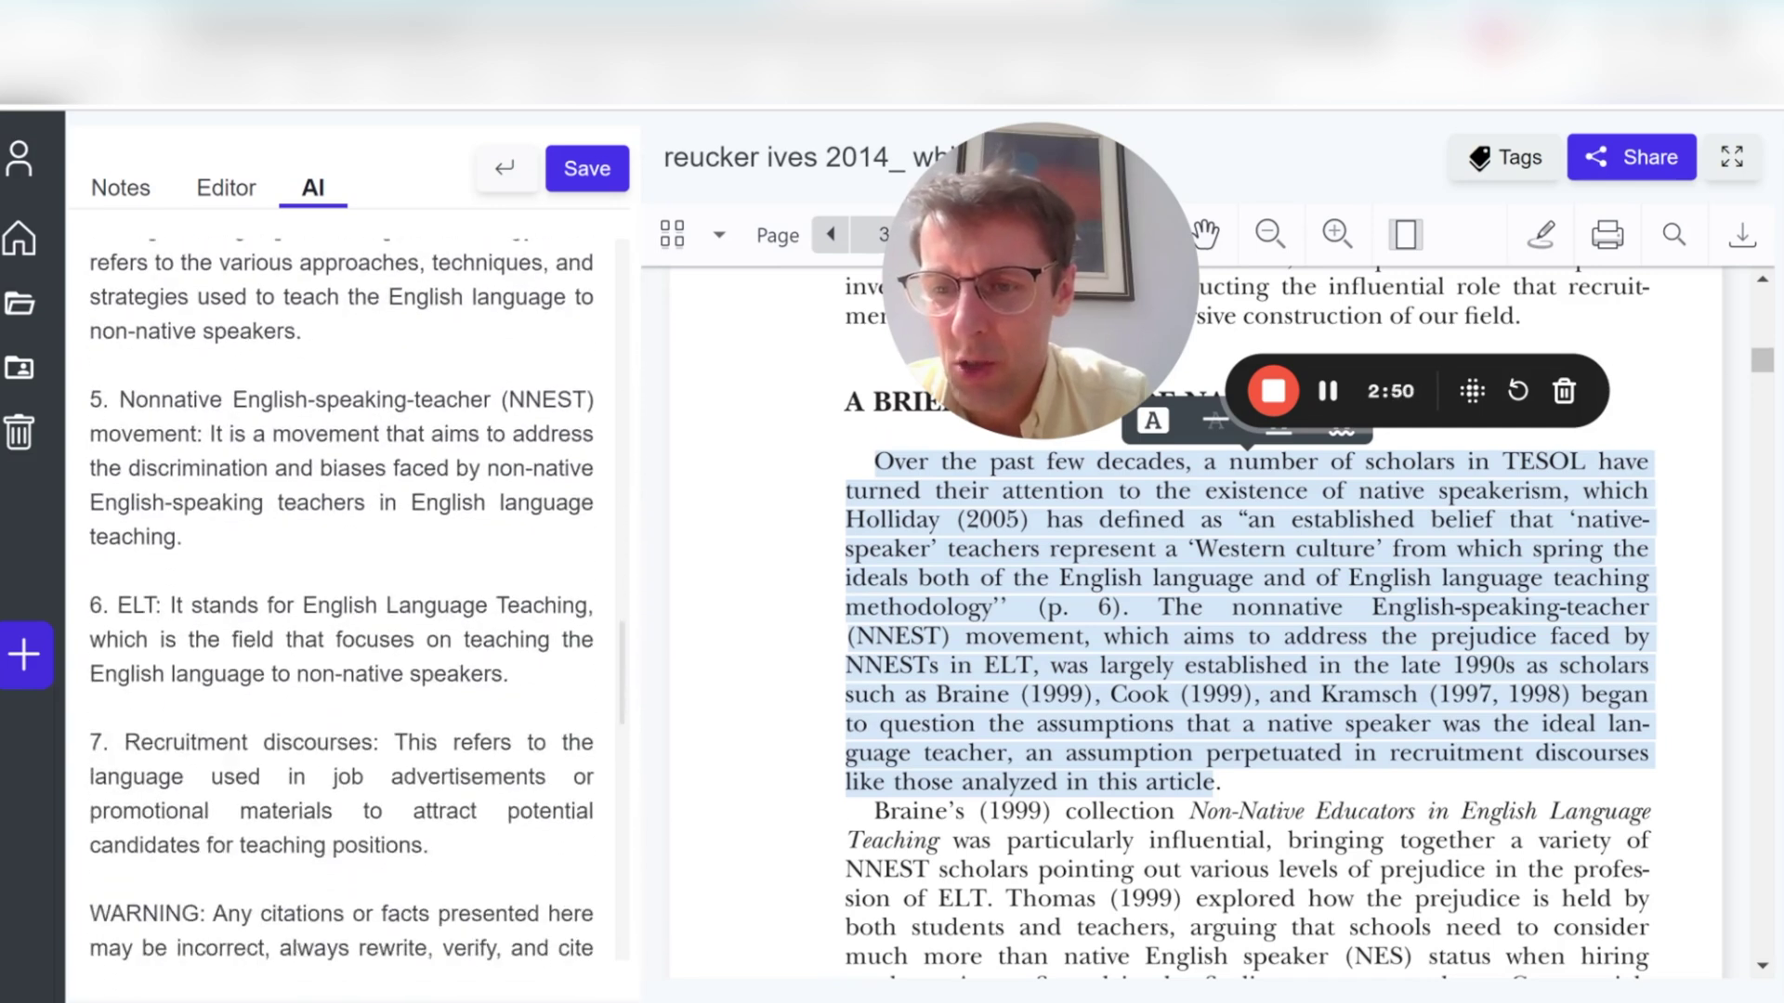
scroll(343, 599, "up", 10)
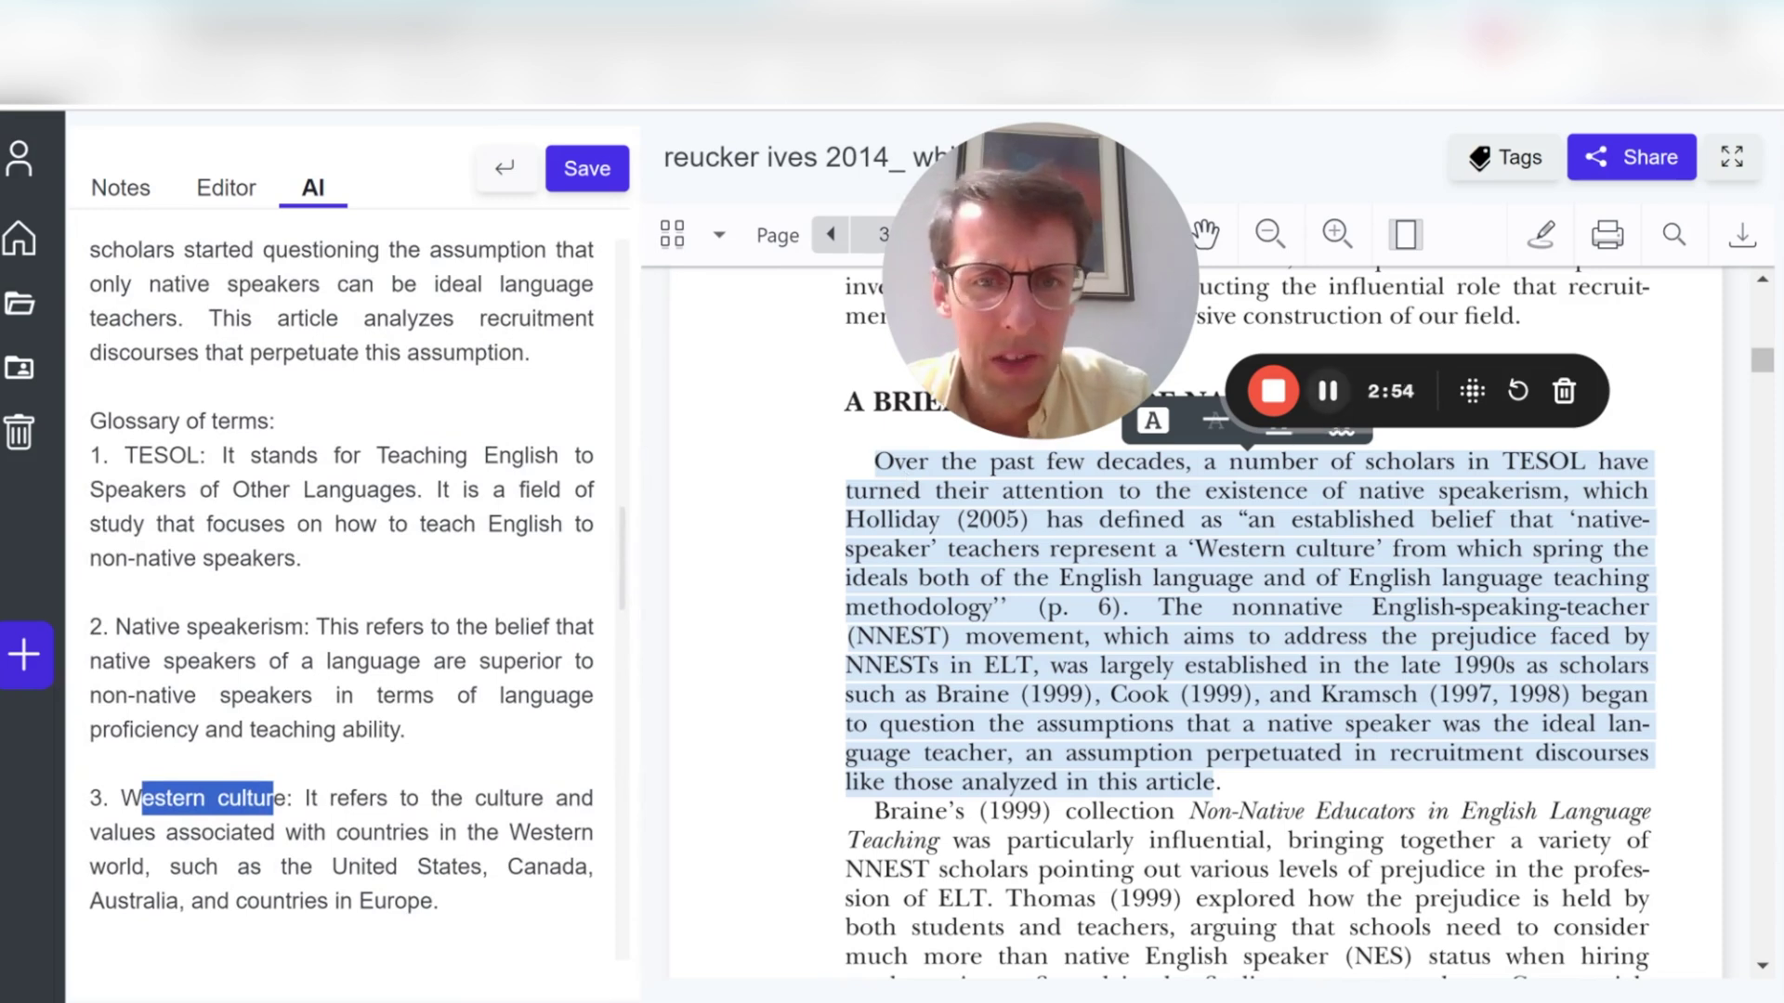
scroll(343, 595, "up", 4)
scroll(343, 599, "up", 13)
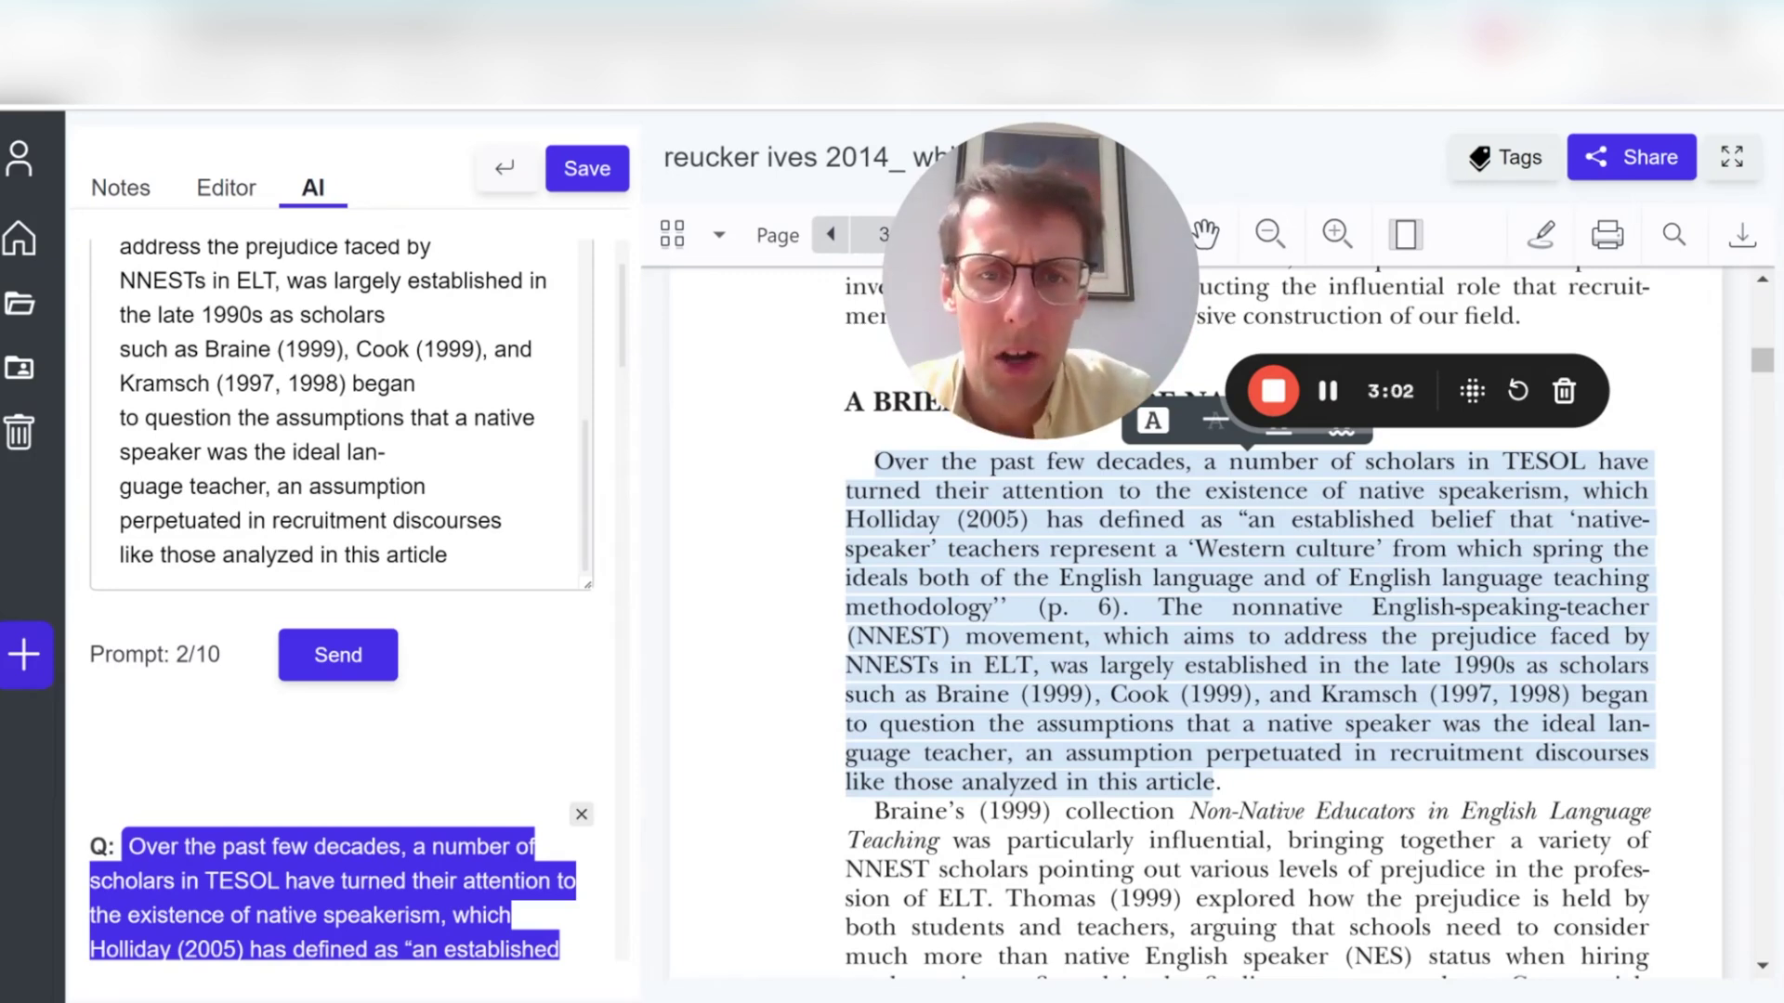
- Have the AI rewrite the article's sentence beginning "In responding to such ads uncritically", replacing the earlier prompt text and using "Rewrite this text"
scroll(527, 291, "up", 5)
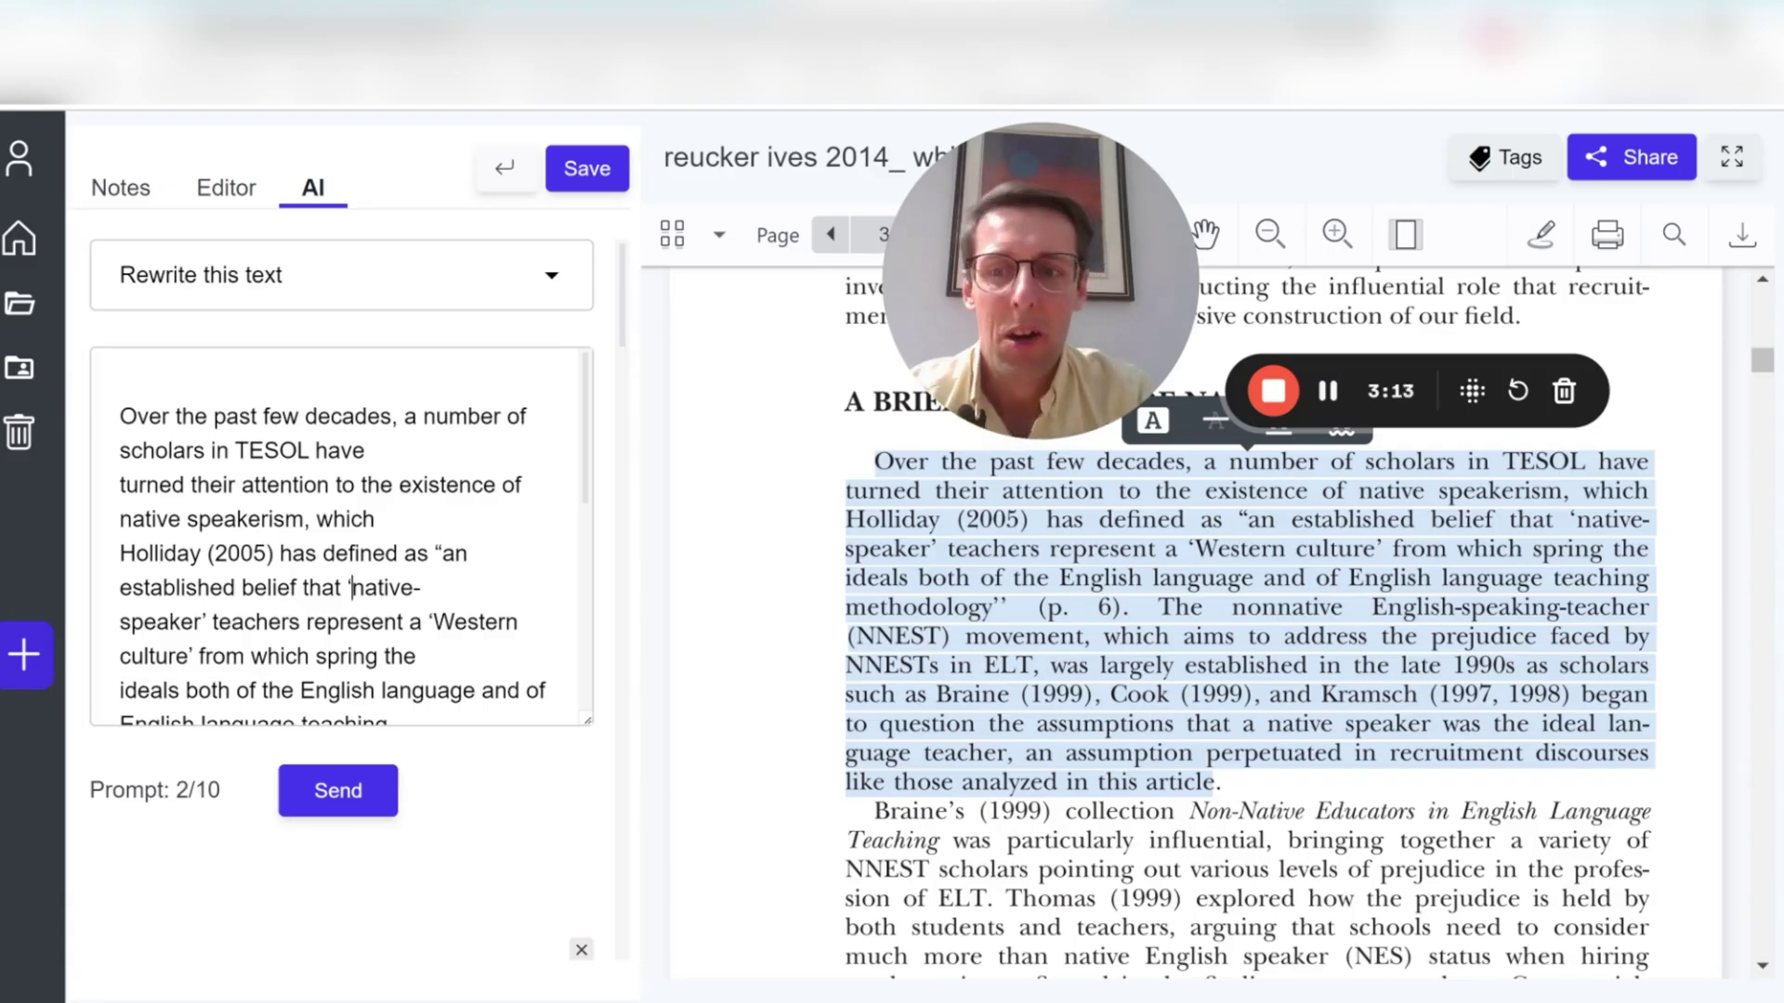
scroll(352, 587, "down", 5)
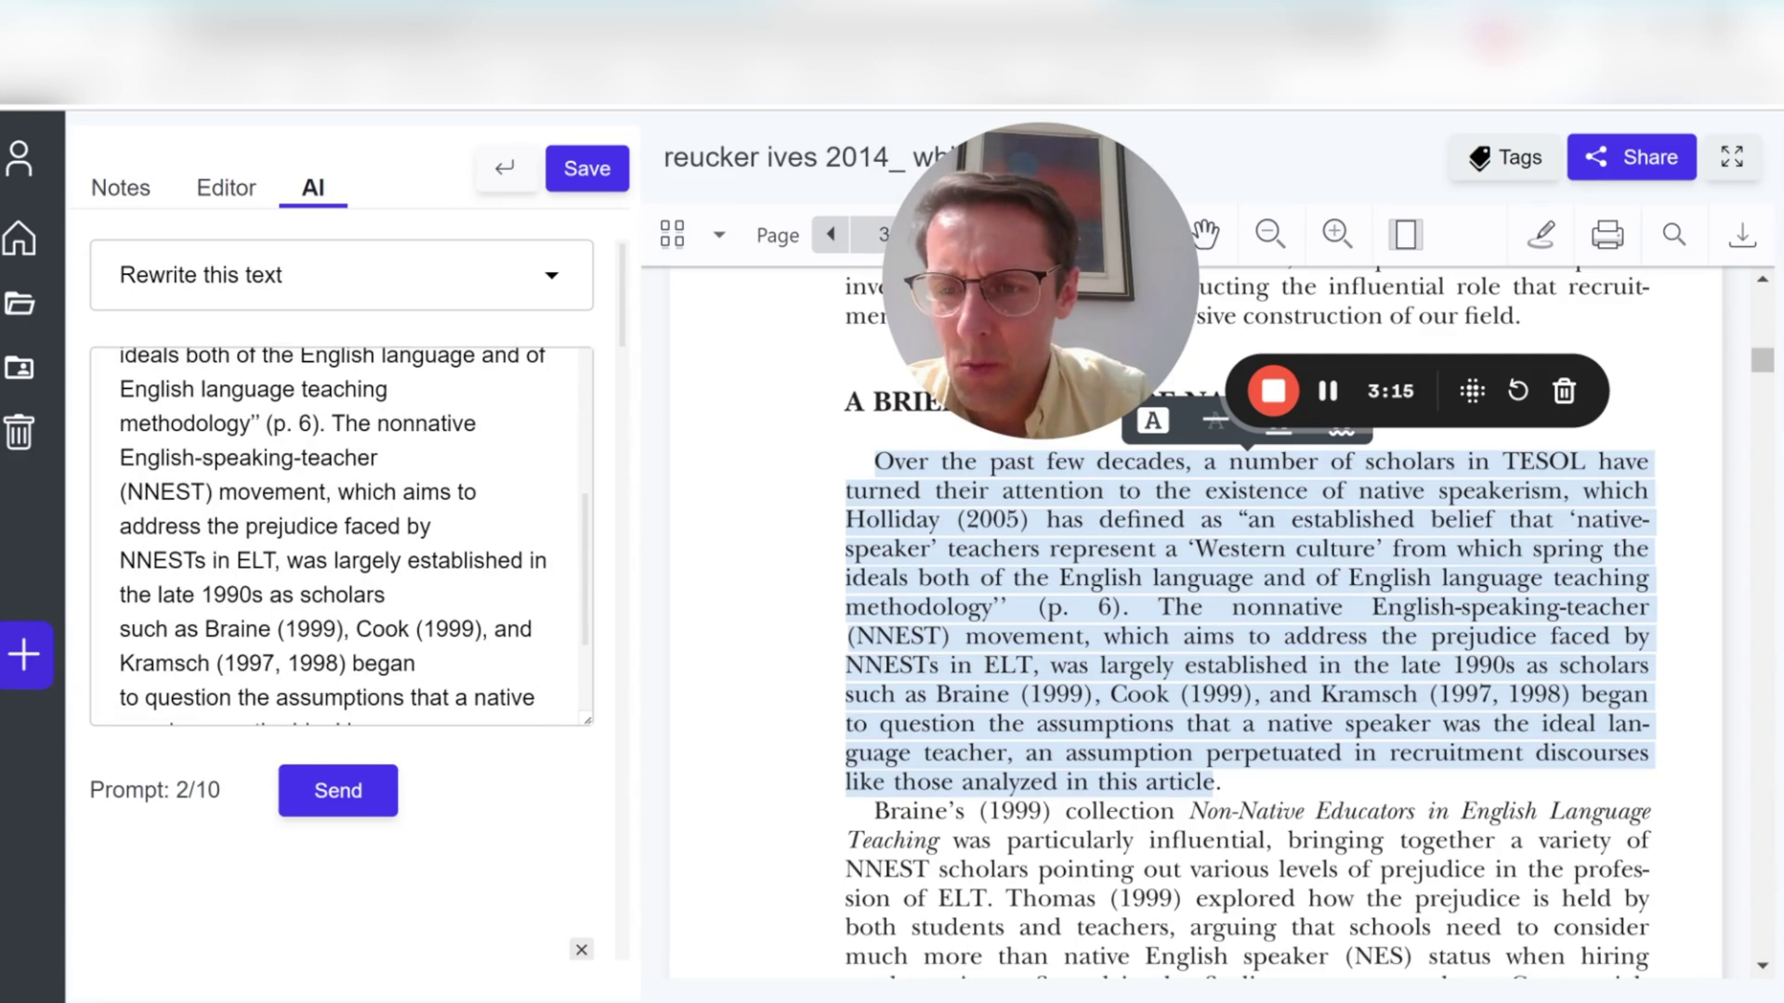
scroll(352, 587, "up", 5)
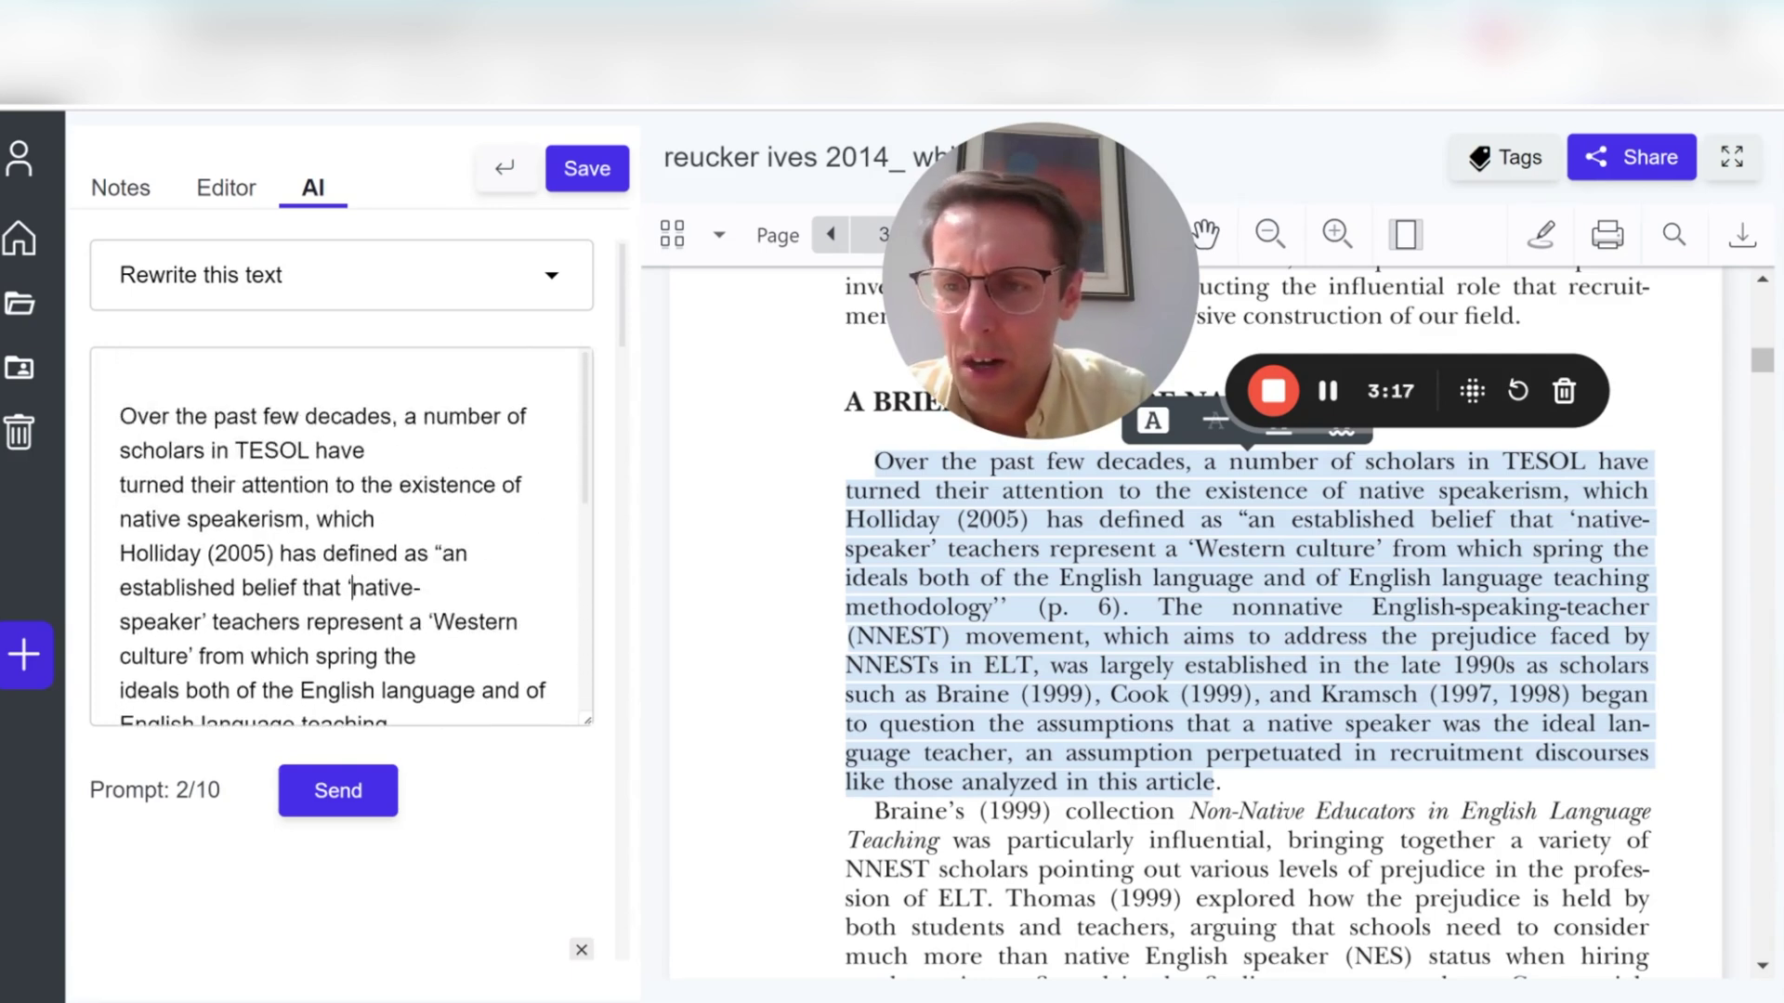
scroll(341, 537, "down", 5)
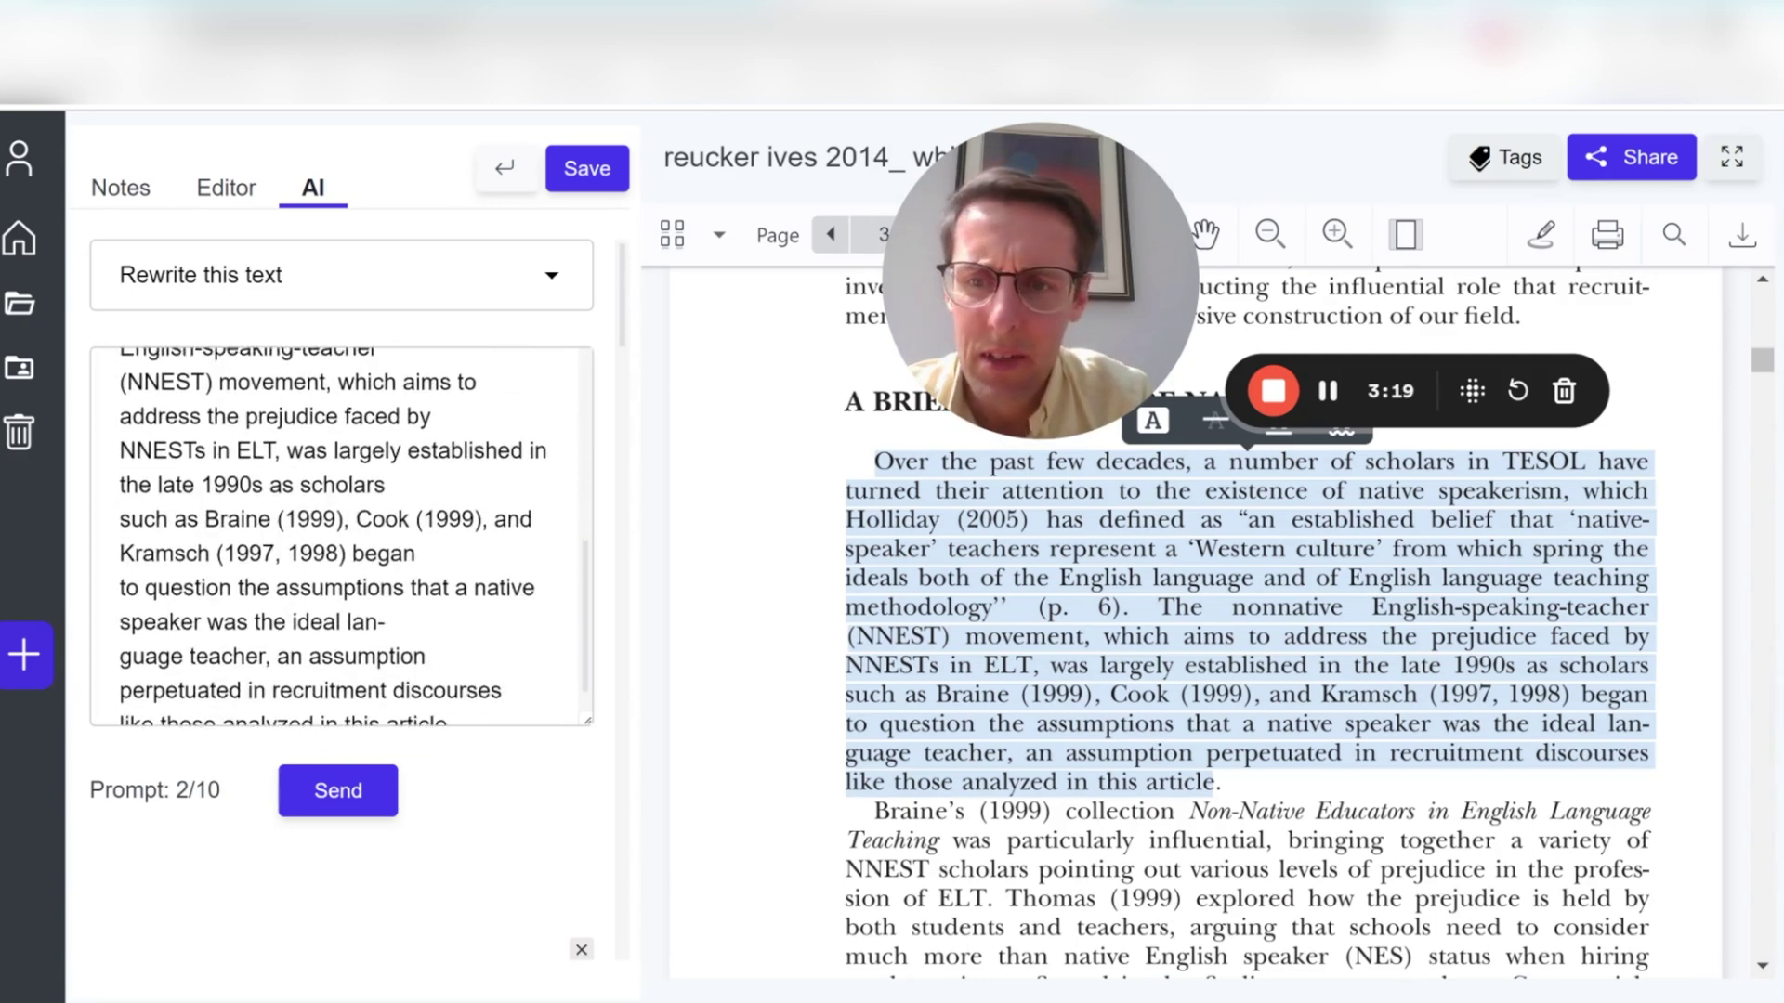
scroll(352, 536, "down", 1)
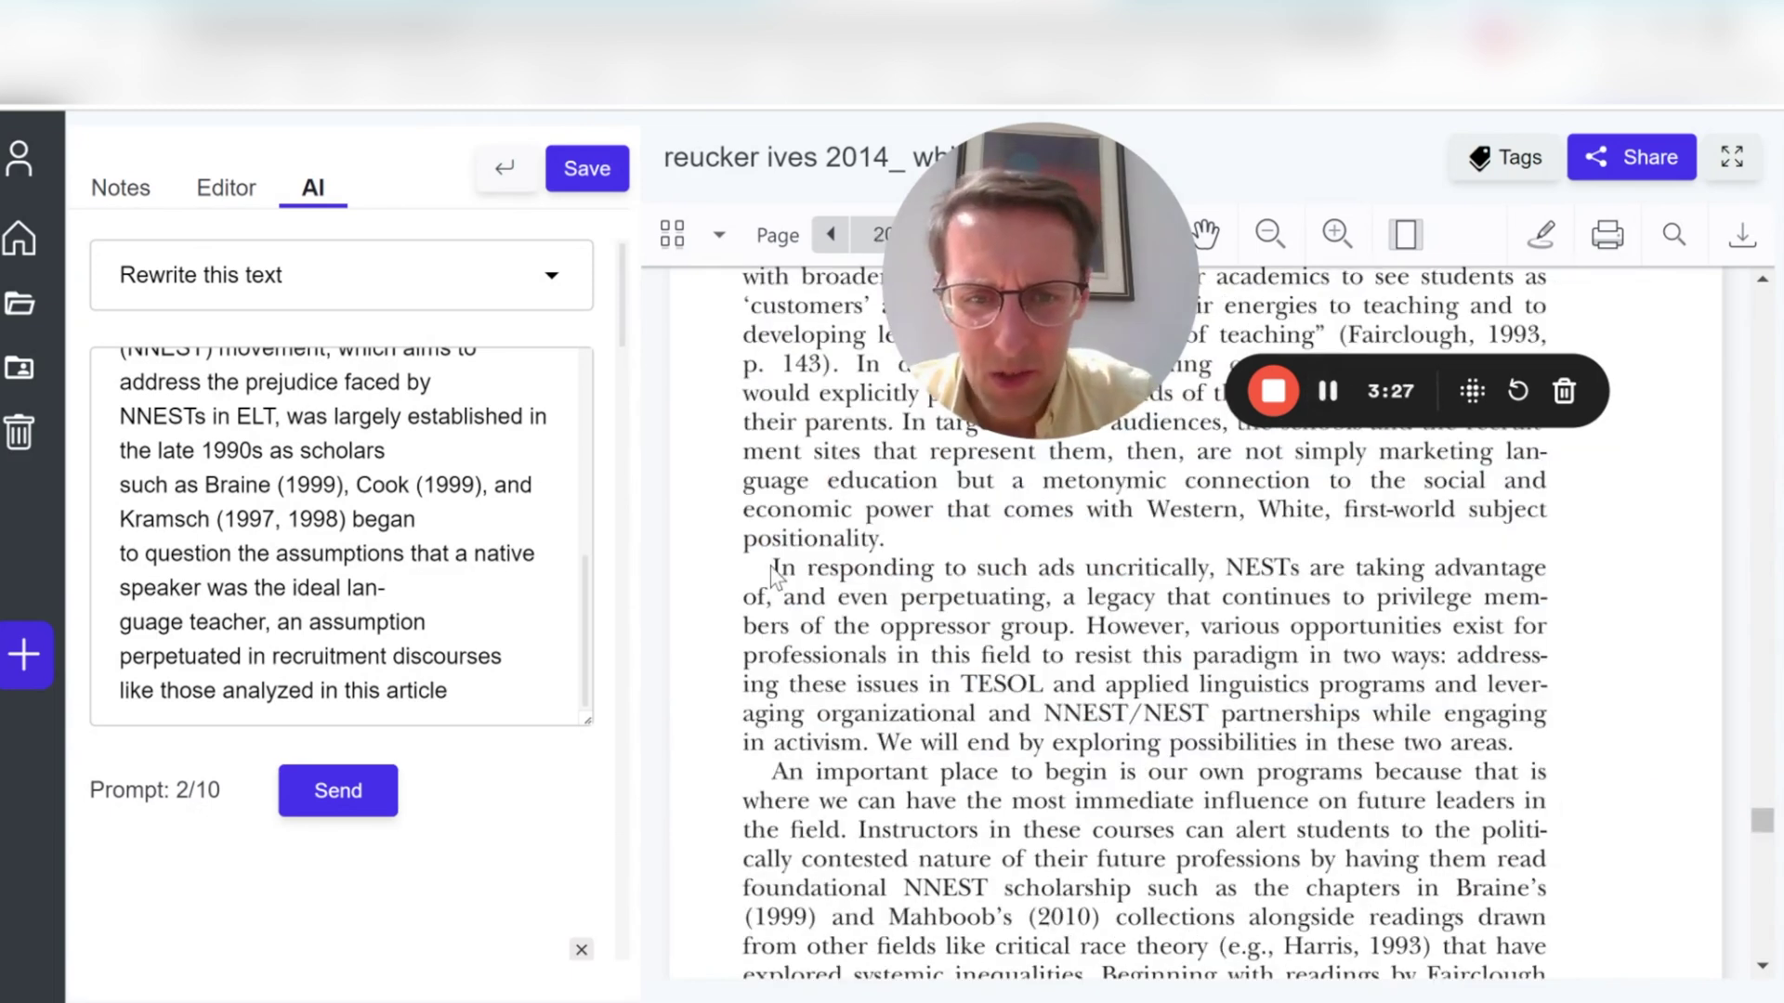
left_click_drag(772, 568, 1082, 629)
key("ctrl+c")
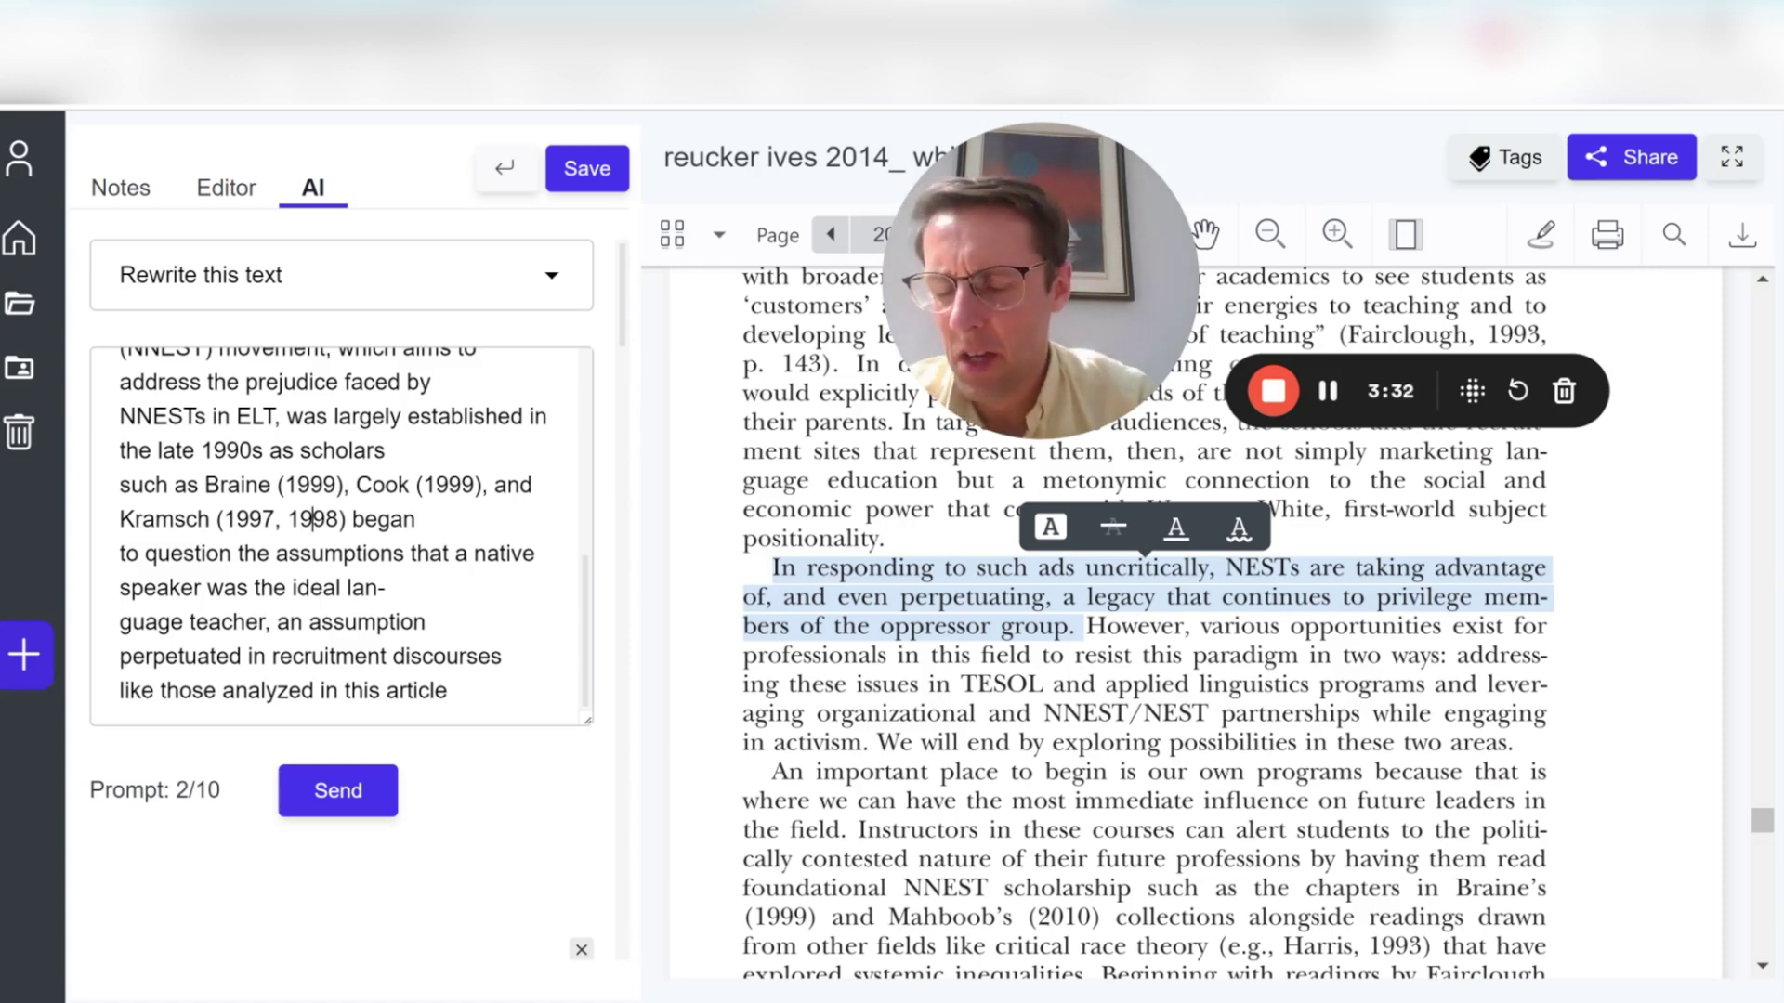
key("ctrl+a")
key("ctrl+v")
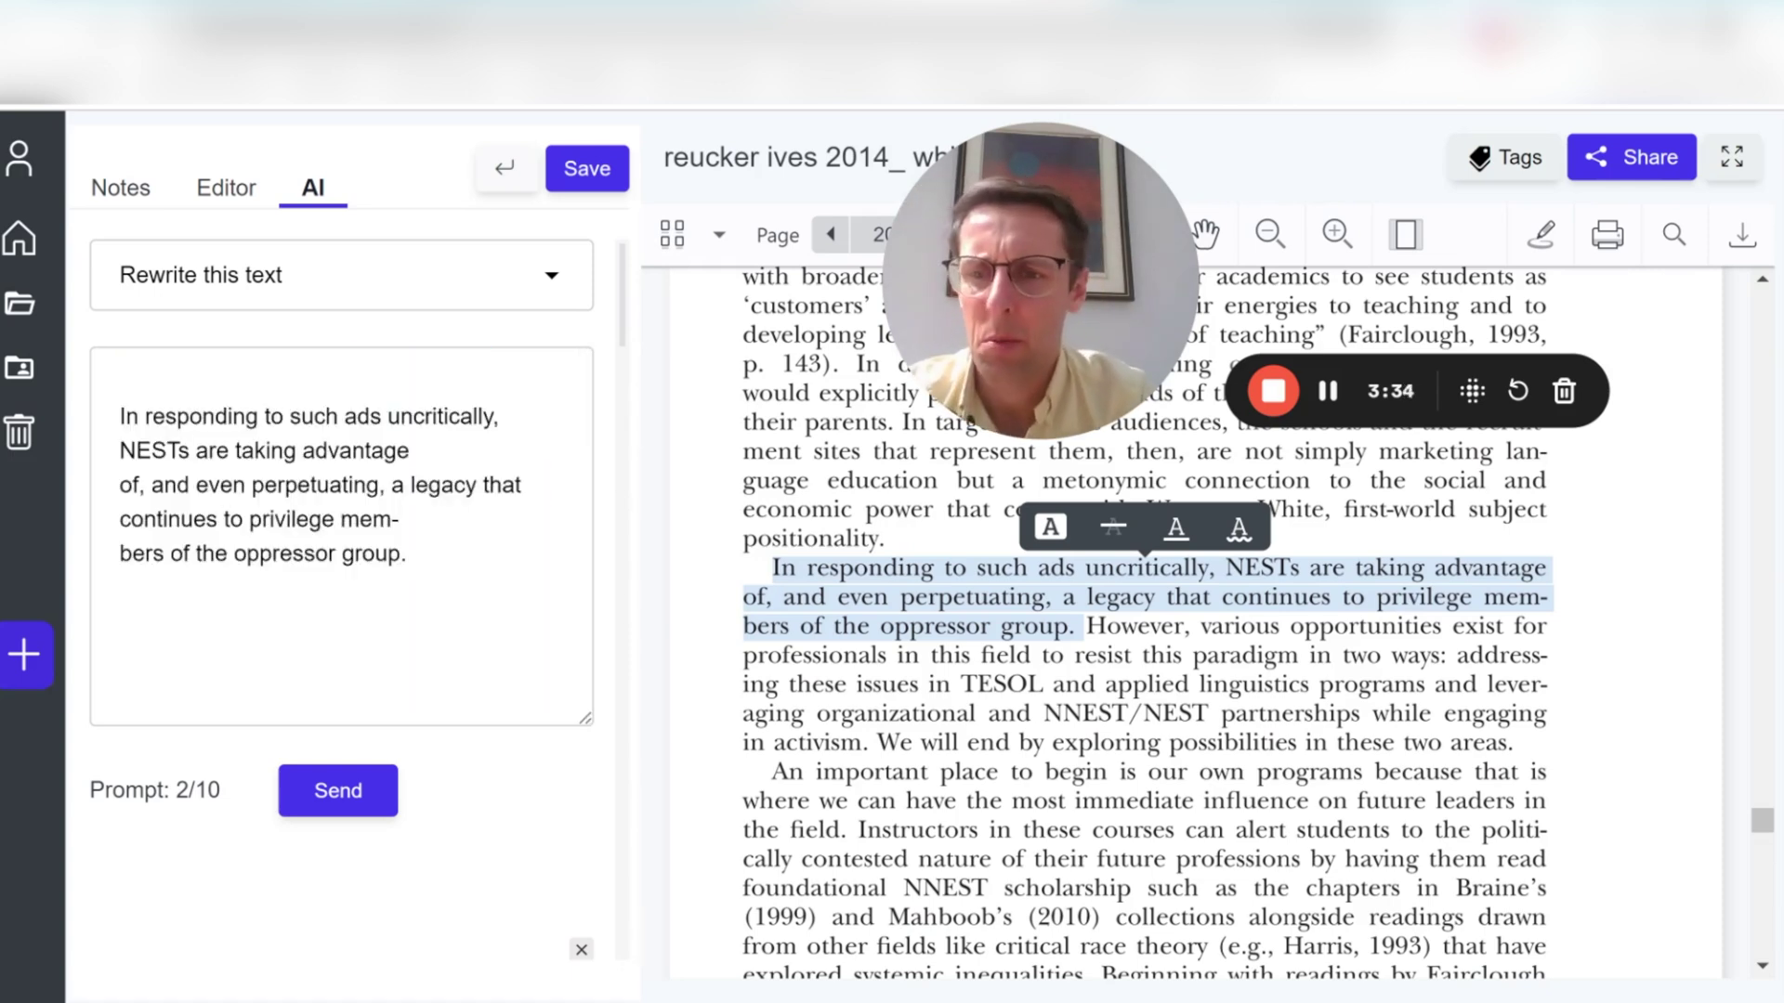
key("Delete")
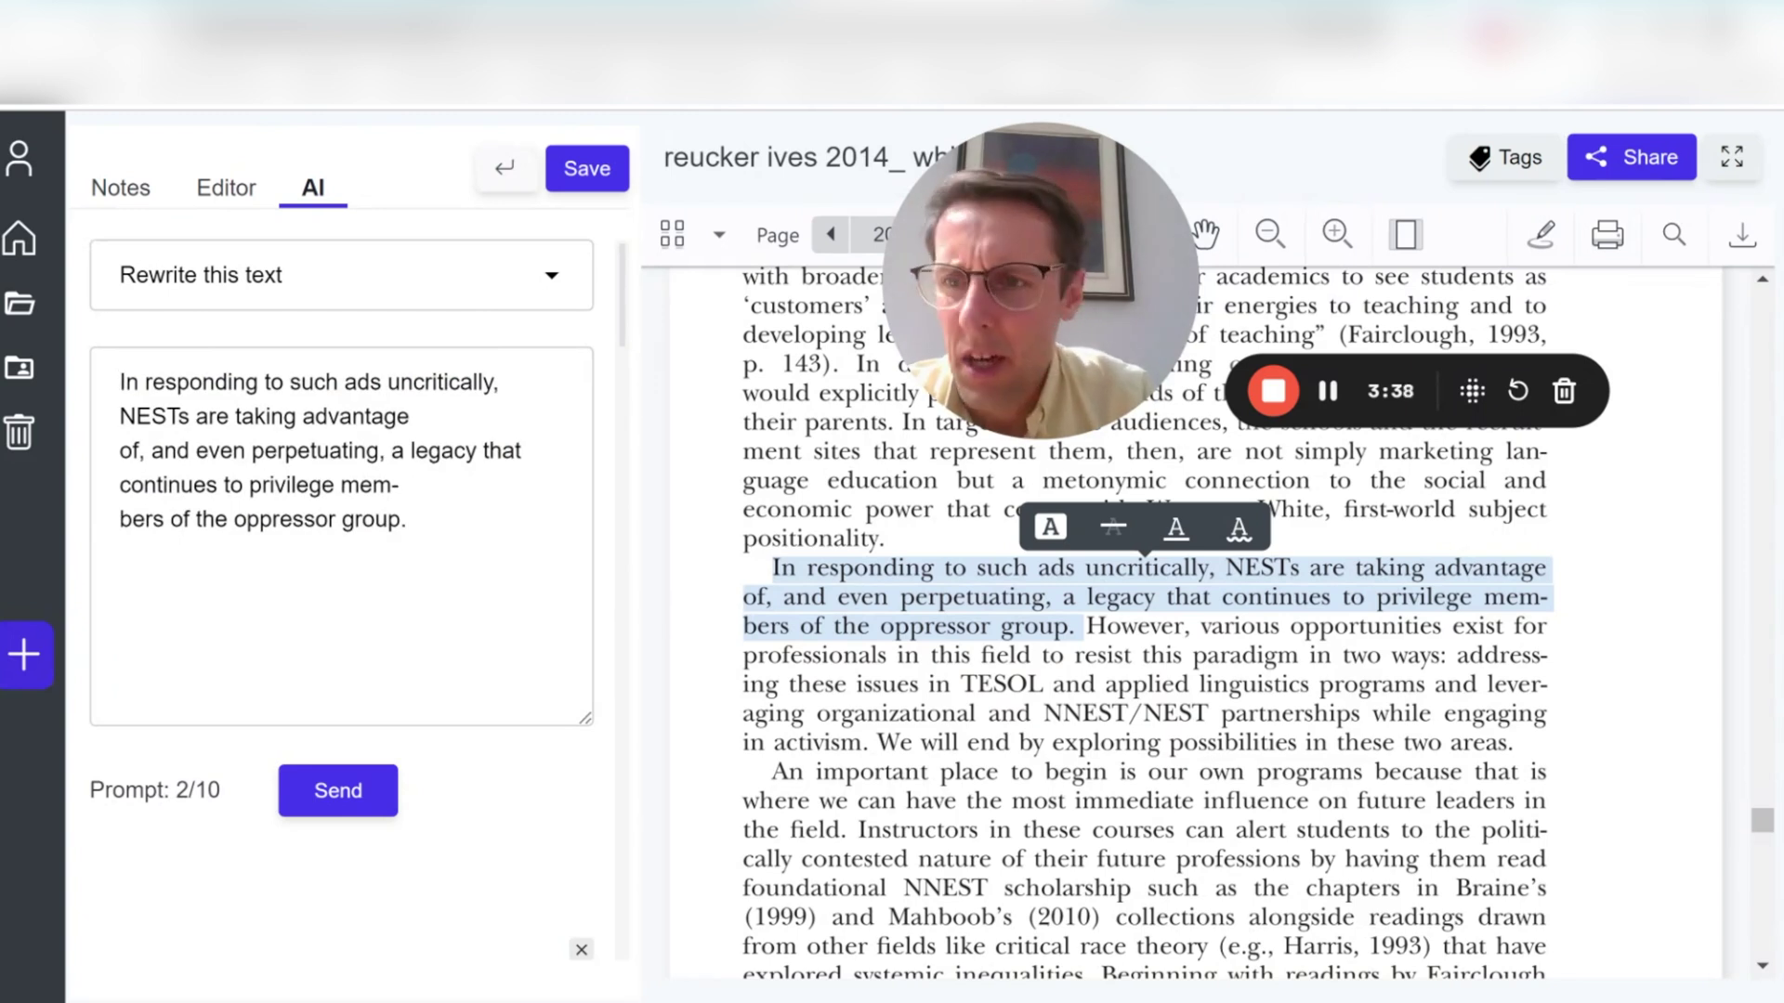
left_click(338, 804)
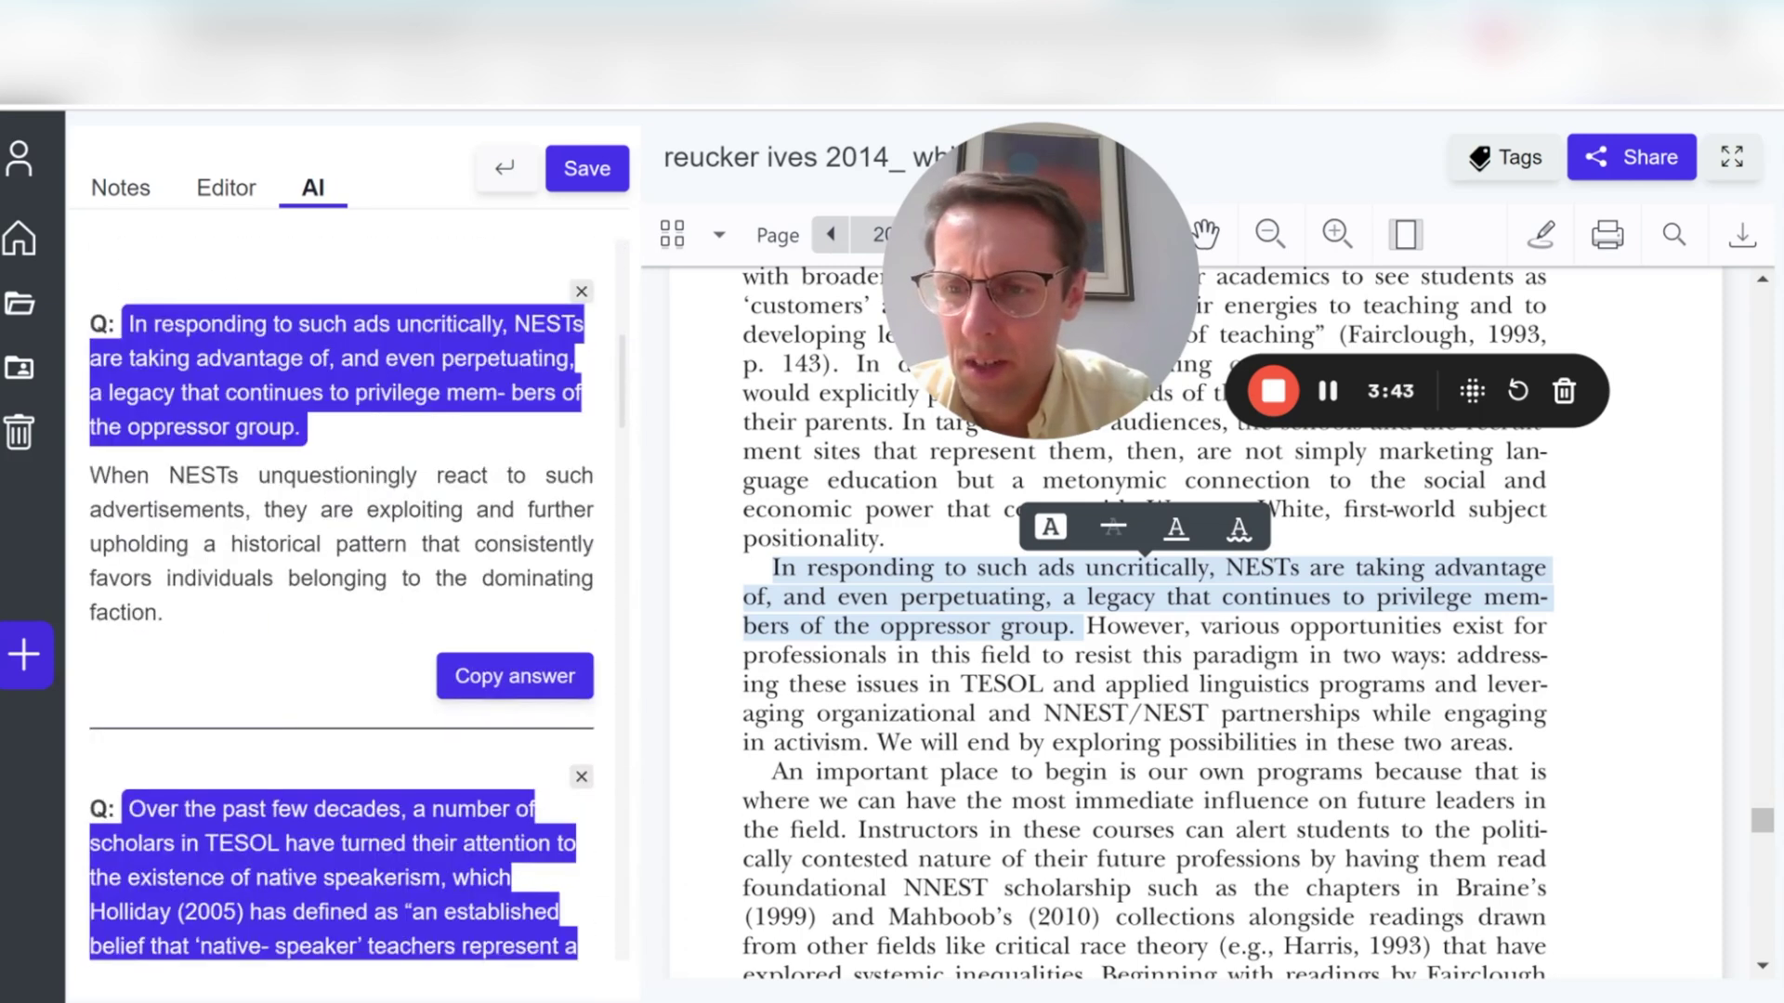
- Review the AI's rewritten version of the sentence against the original
scroll(307, 639, "down", 4)
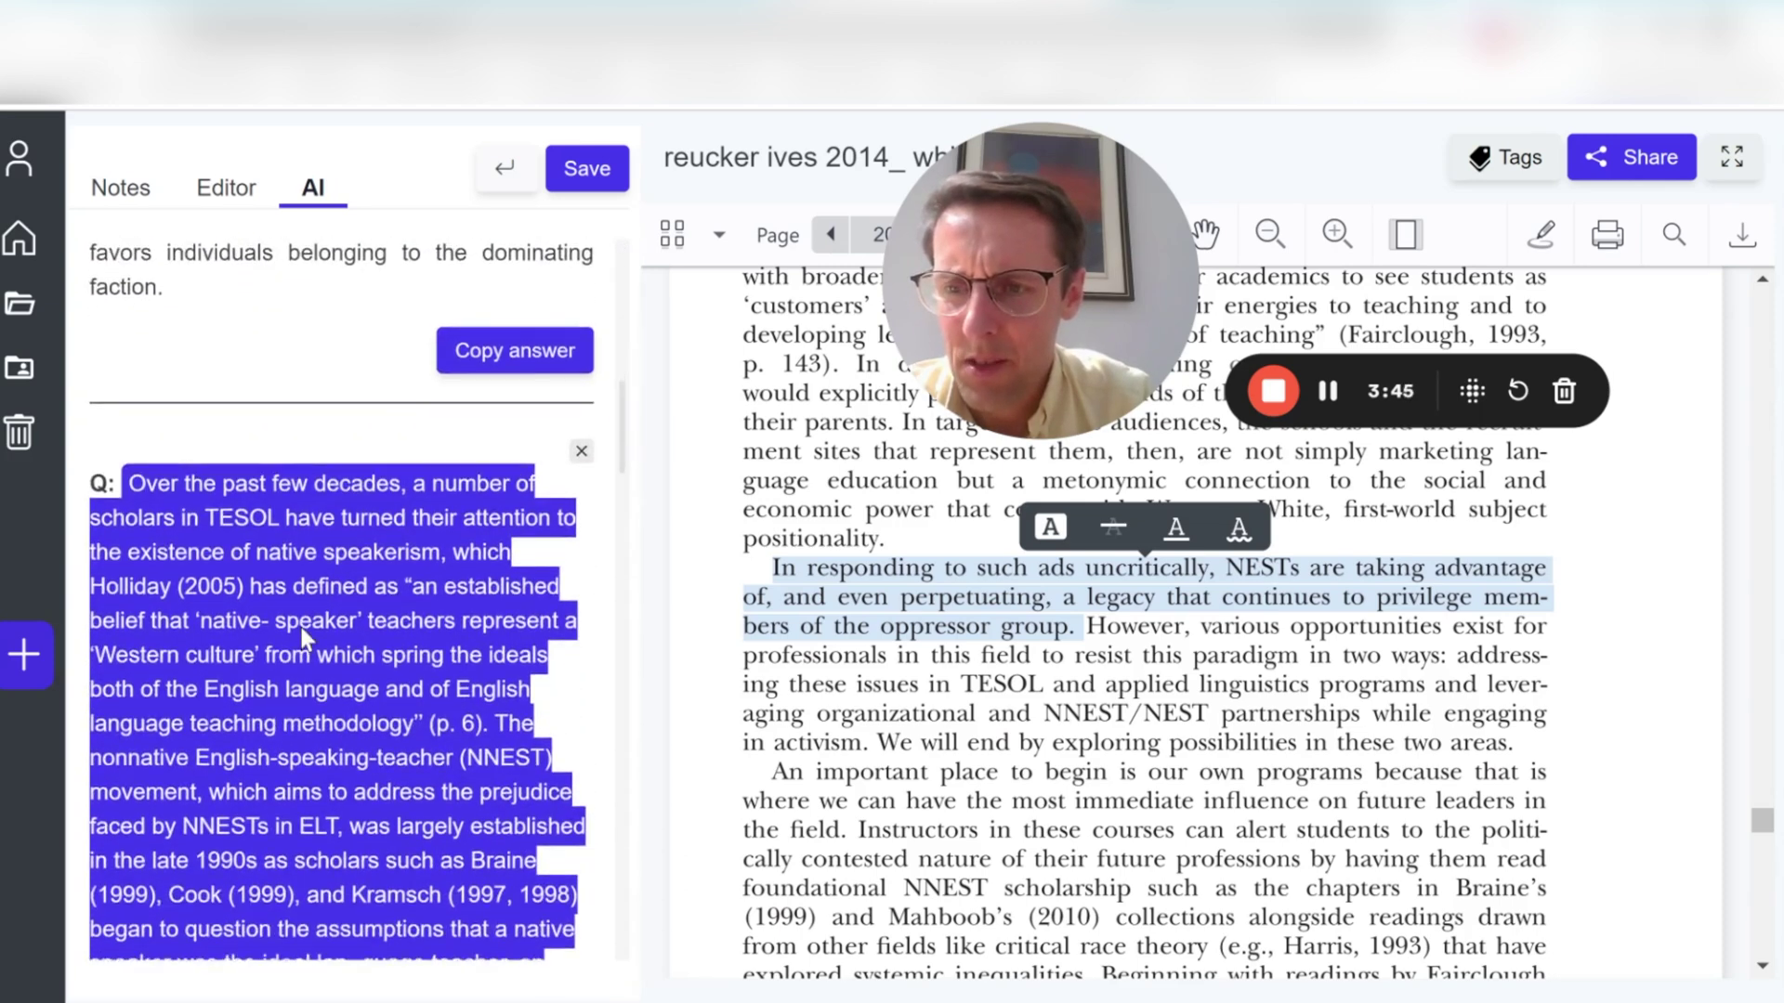
scroll(302, 641, "up", 5)
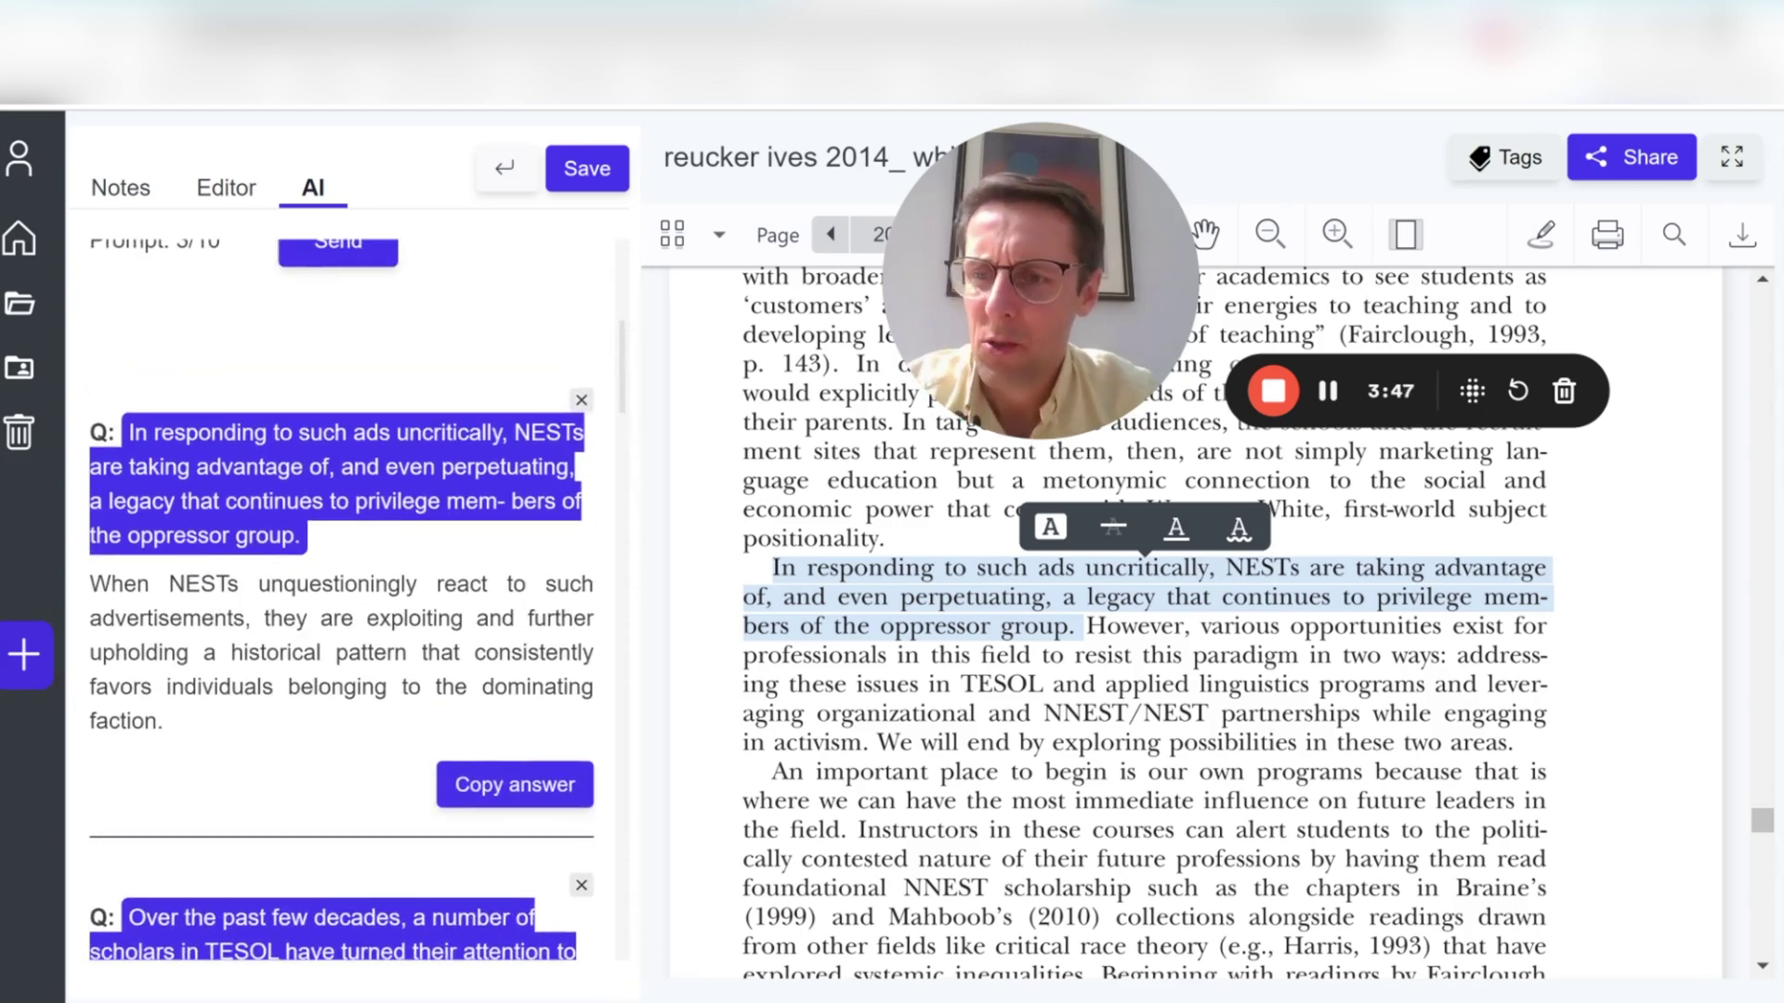
left_click_drag(206, 729, 94, 595)
left_click(265, 730)
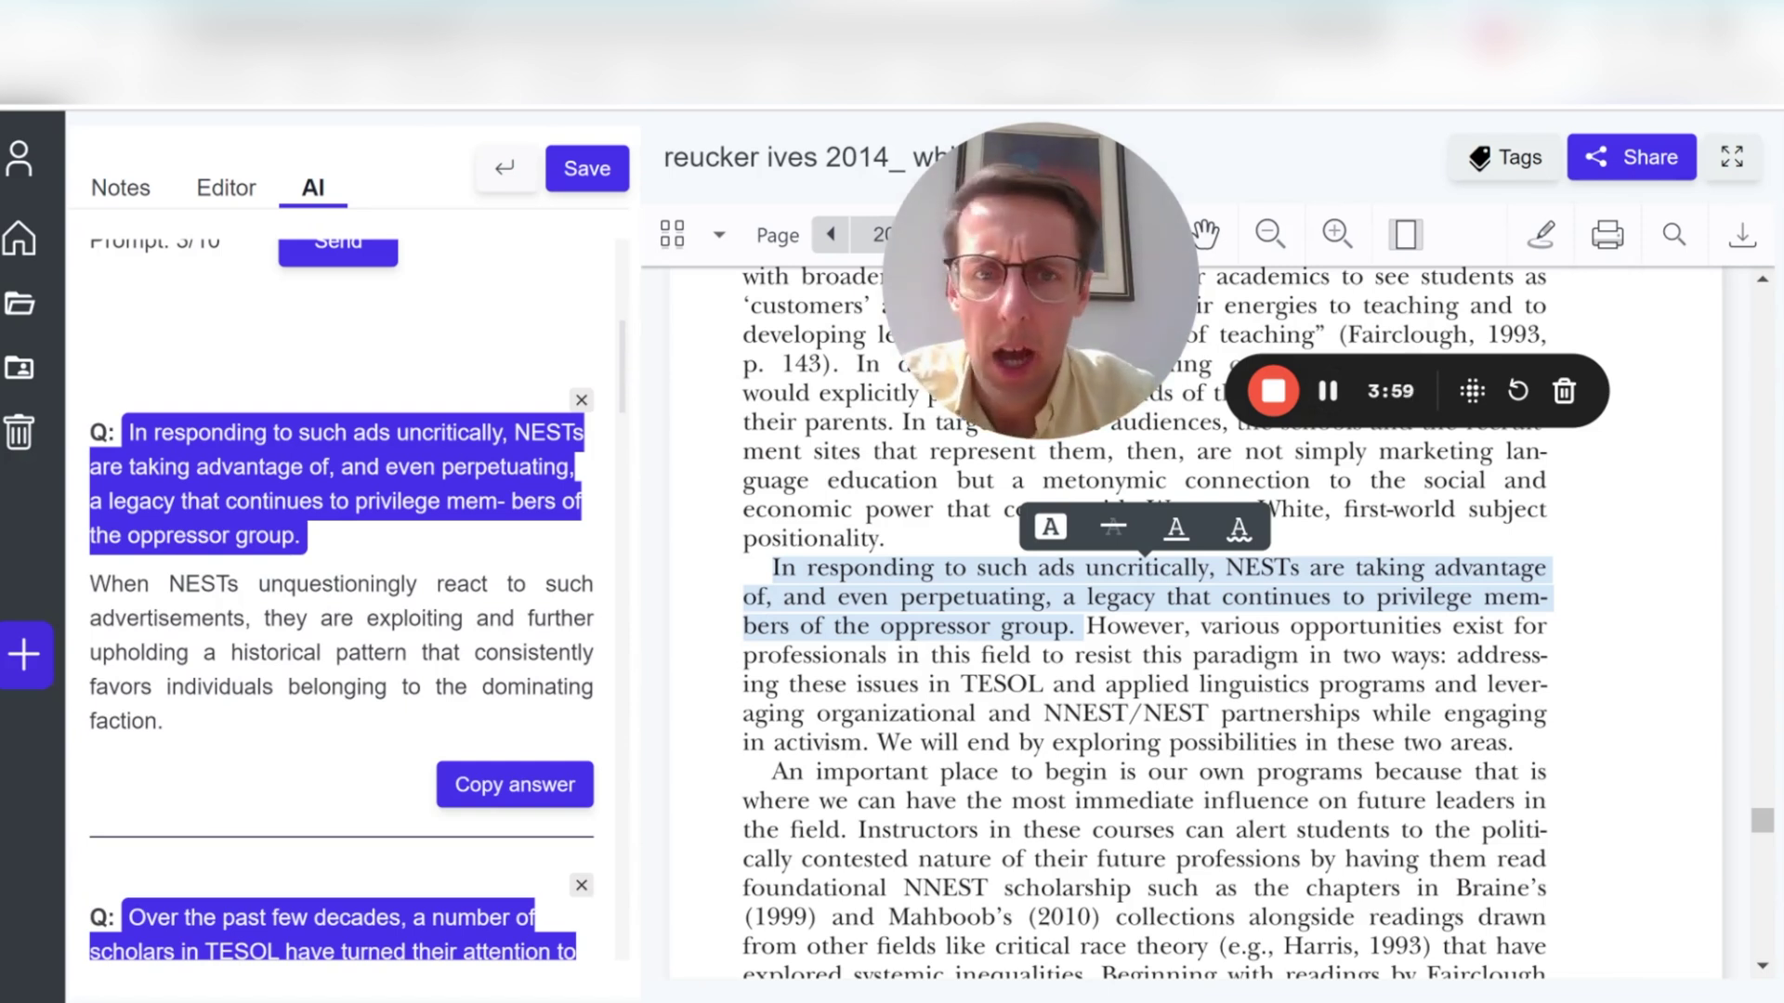
left_click_drag(91, 584, 239, 740)
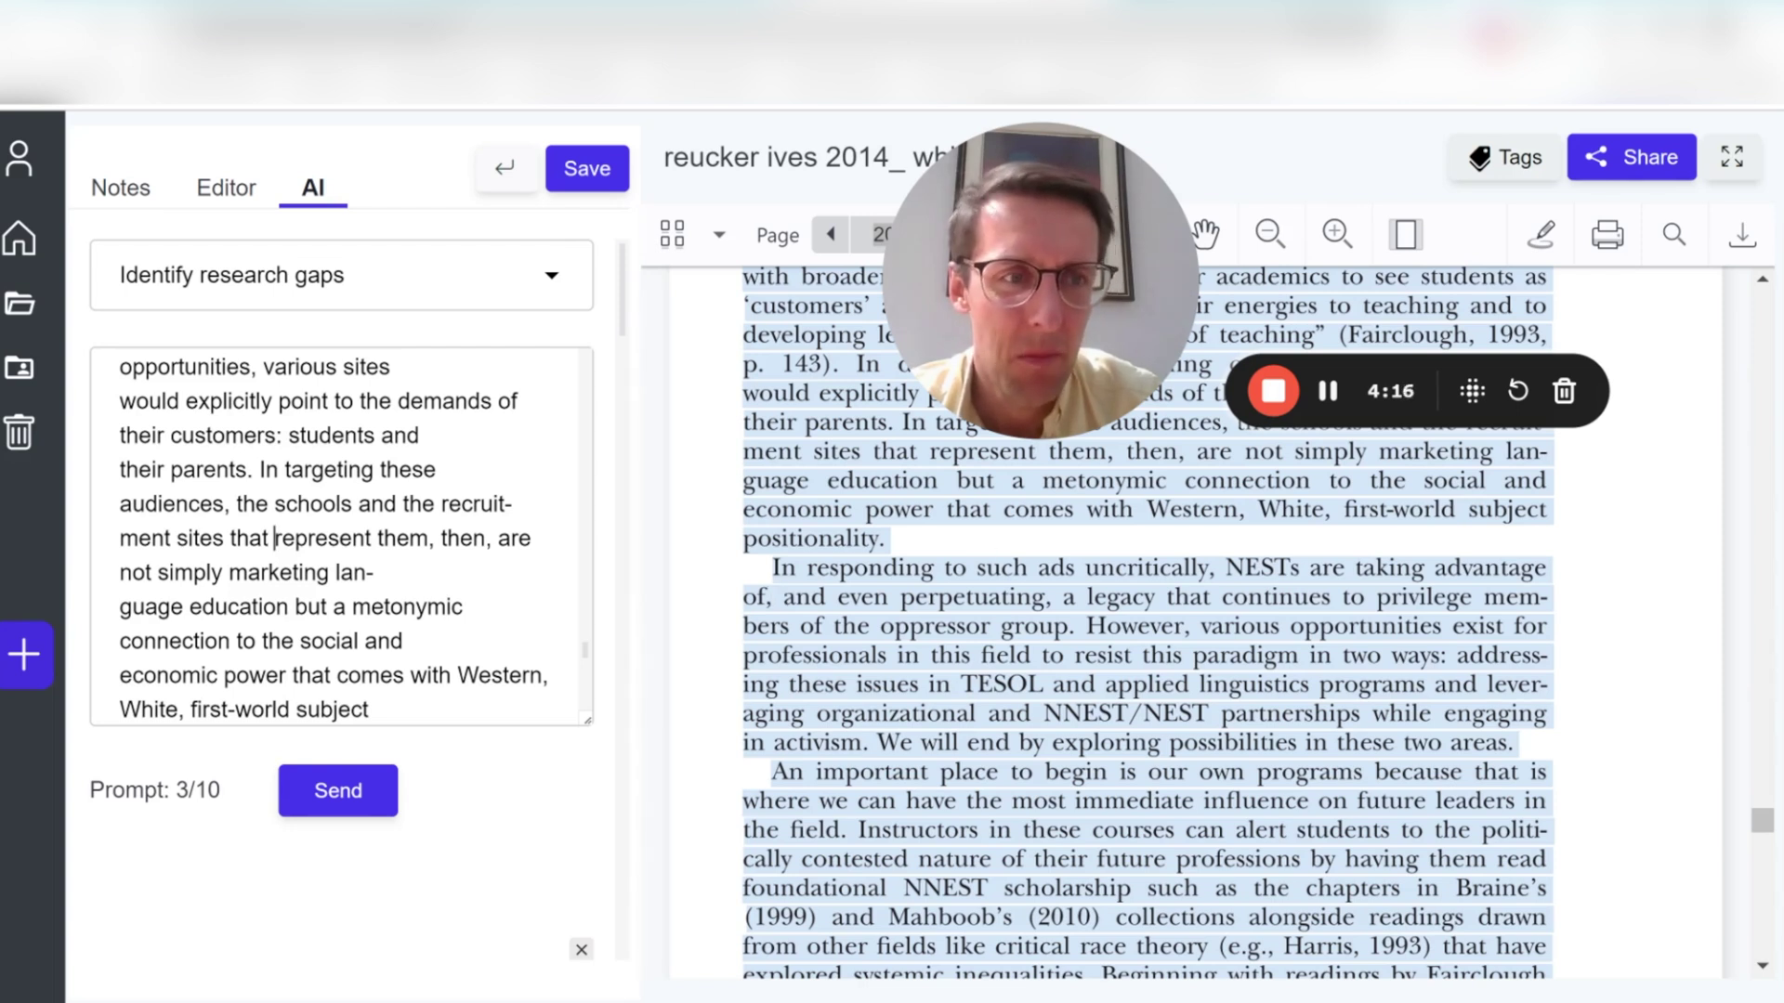
- Submit the pasted long article passage to the AI with the "Identify research gaps" prompt
left_click(358, 807)
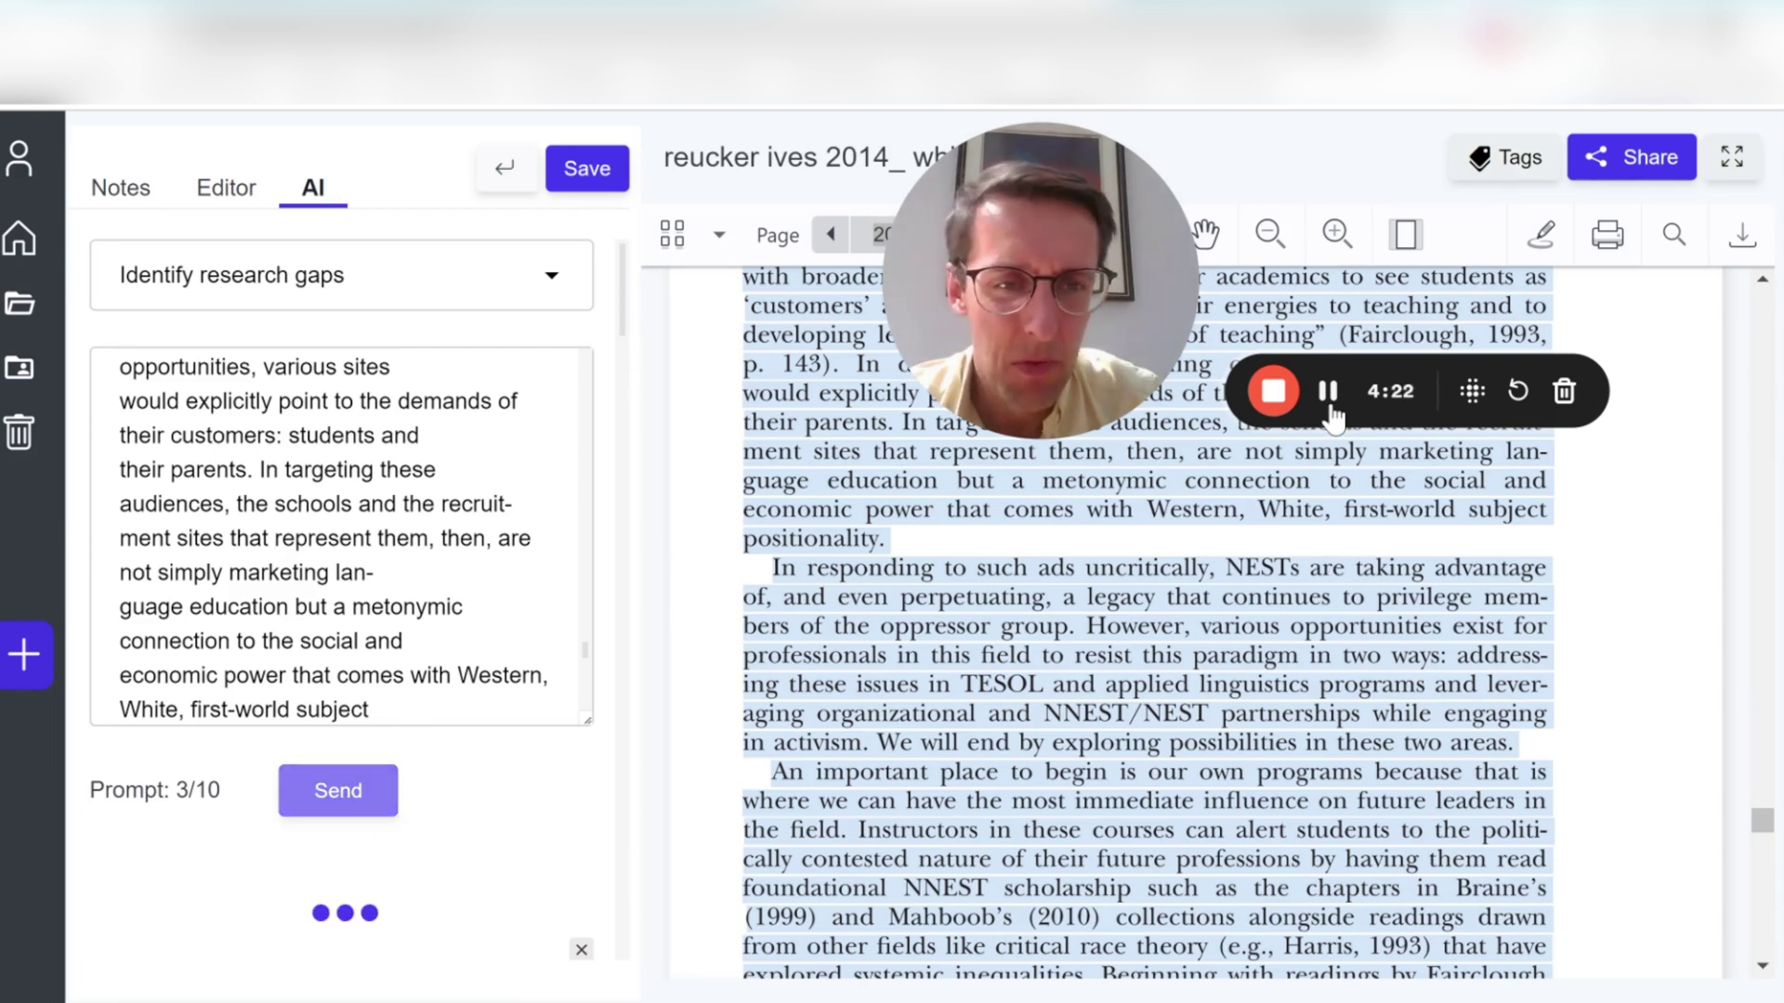
scroll(342, 599, "down", 2)
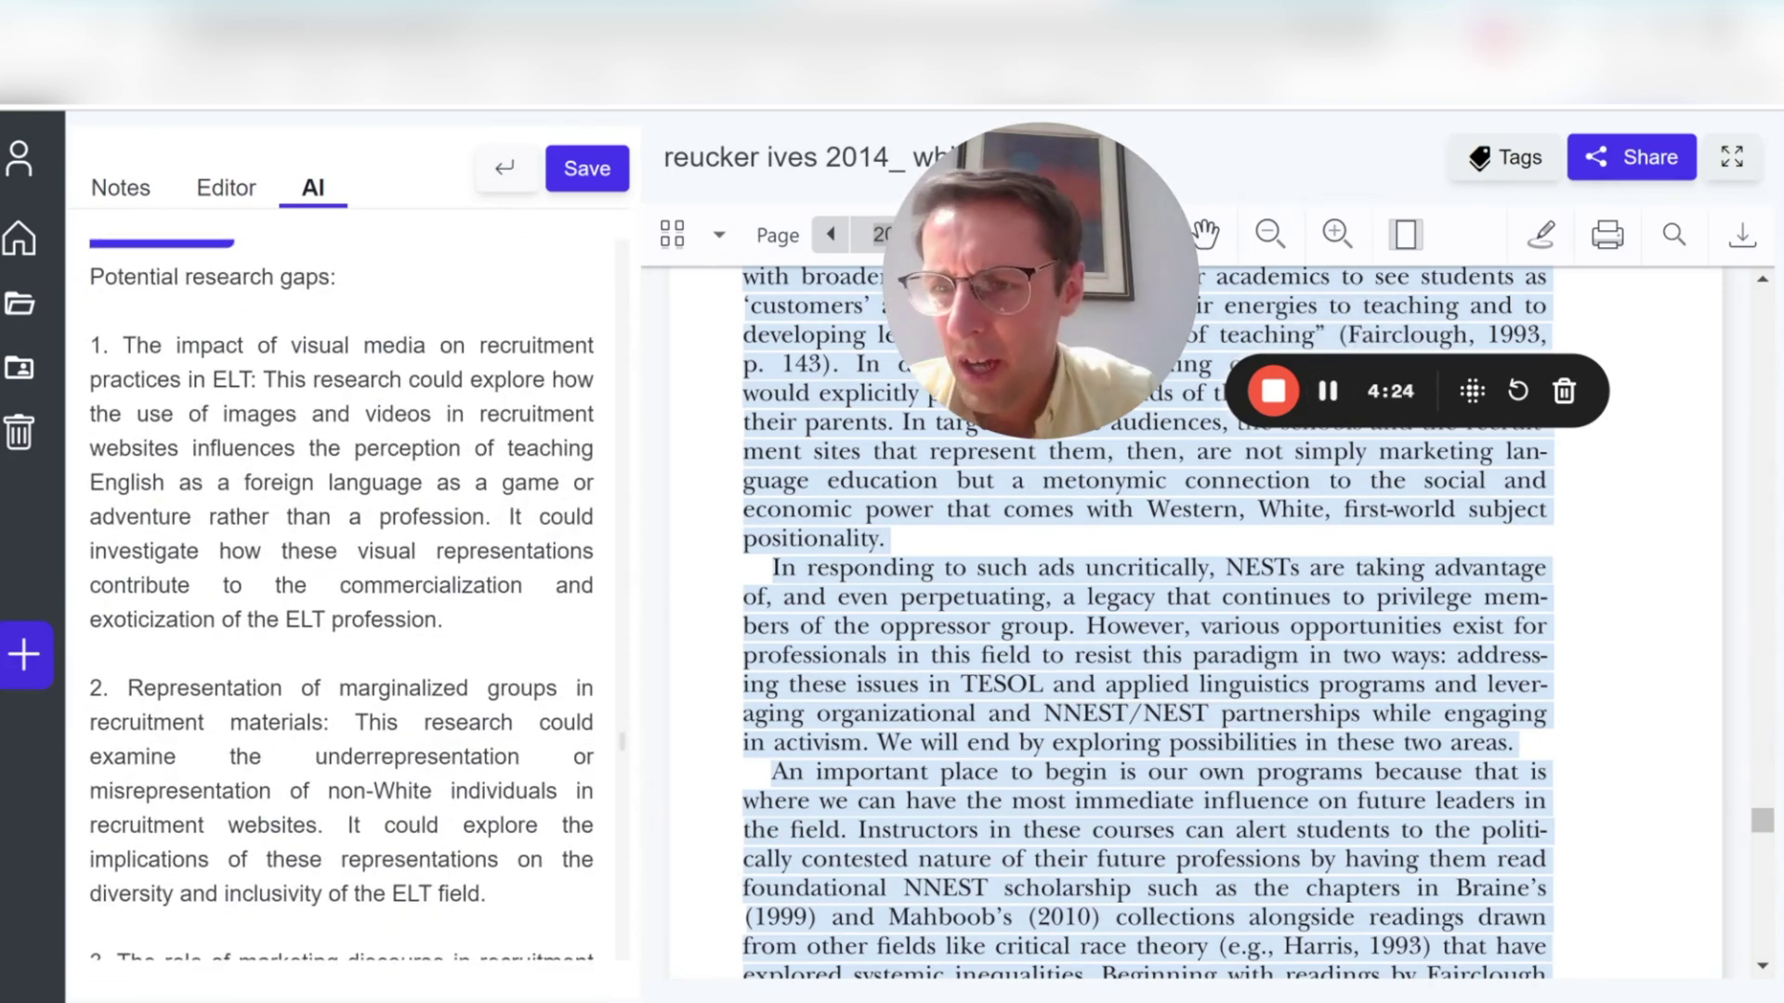
- Read through the AI's list of potential research gaps, including the one on visual media in recruitment practices
scroll(342, 599, "down", 7)
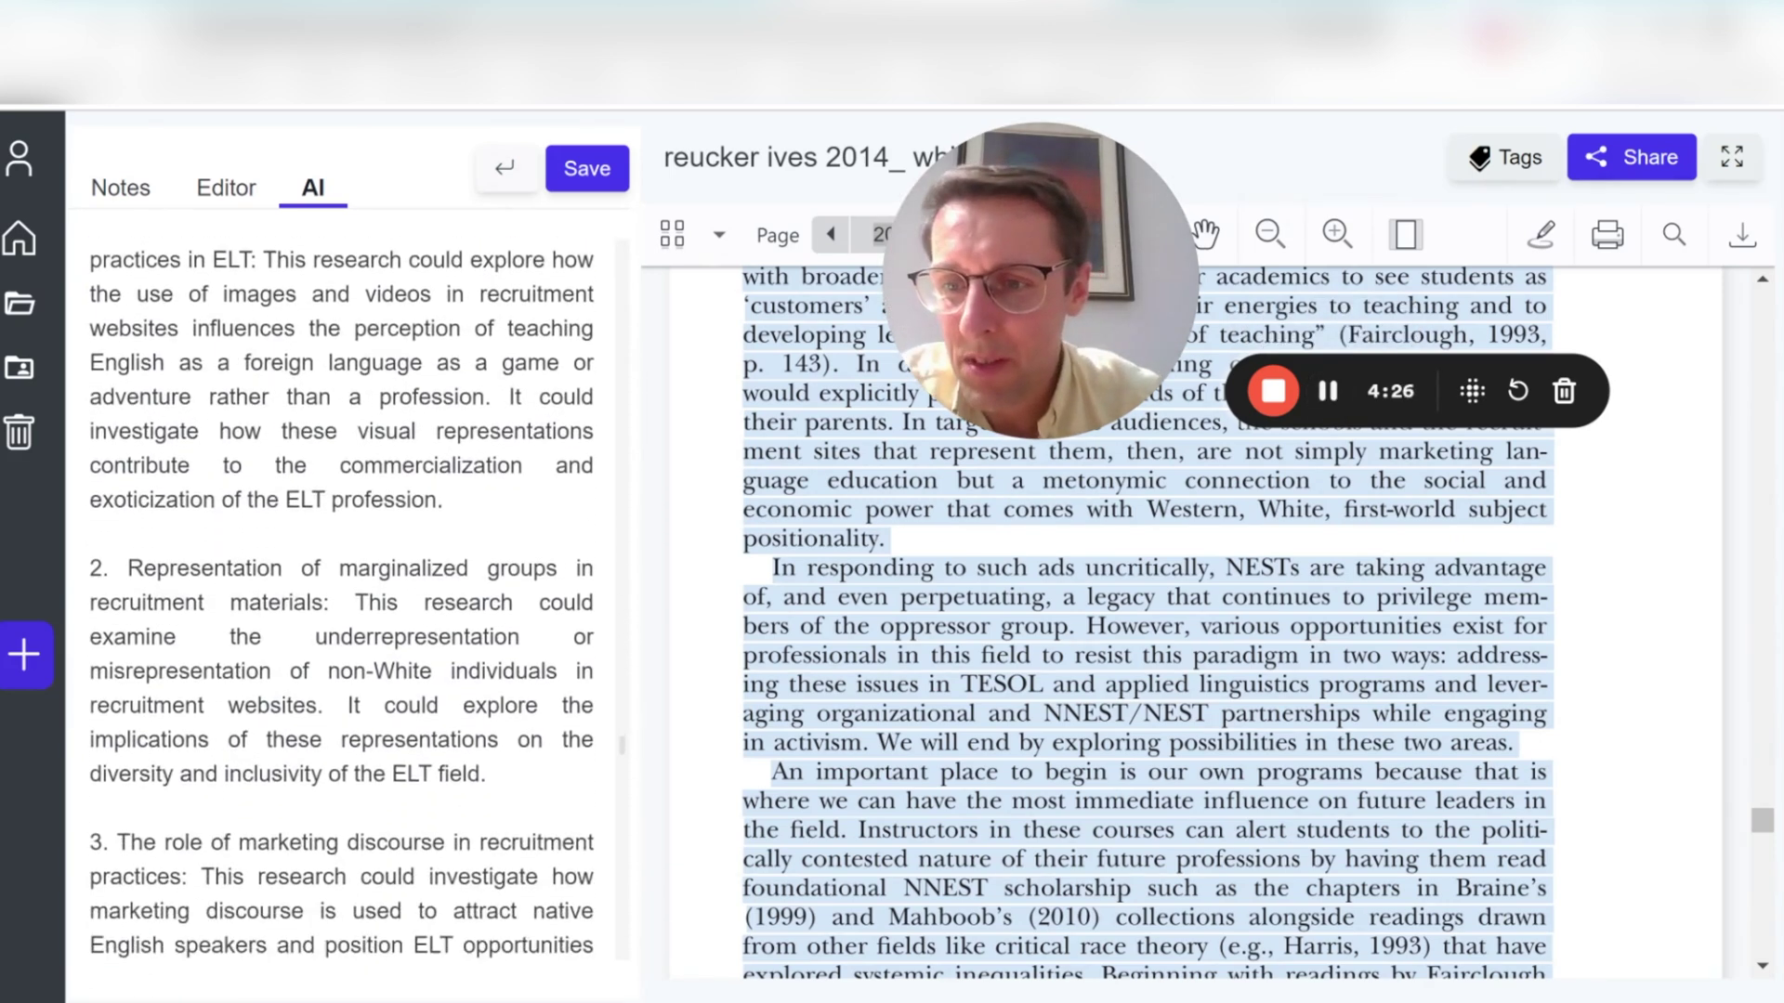
scroll(341, 599, "down", 5)
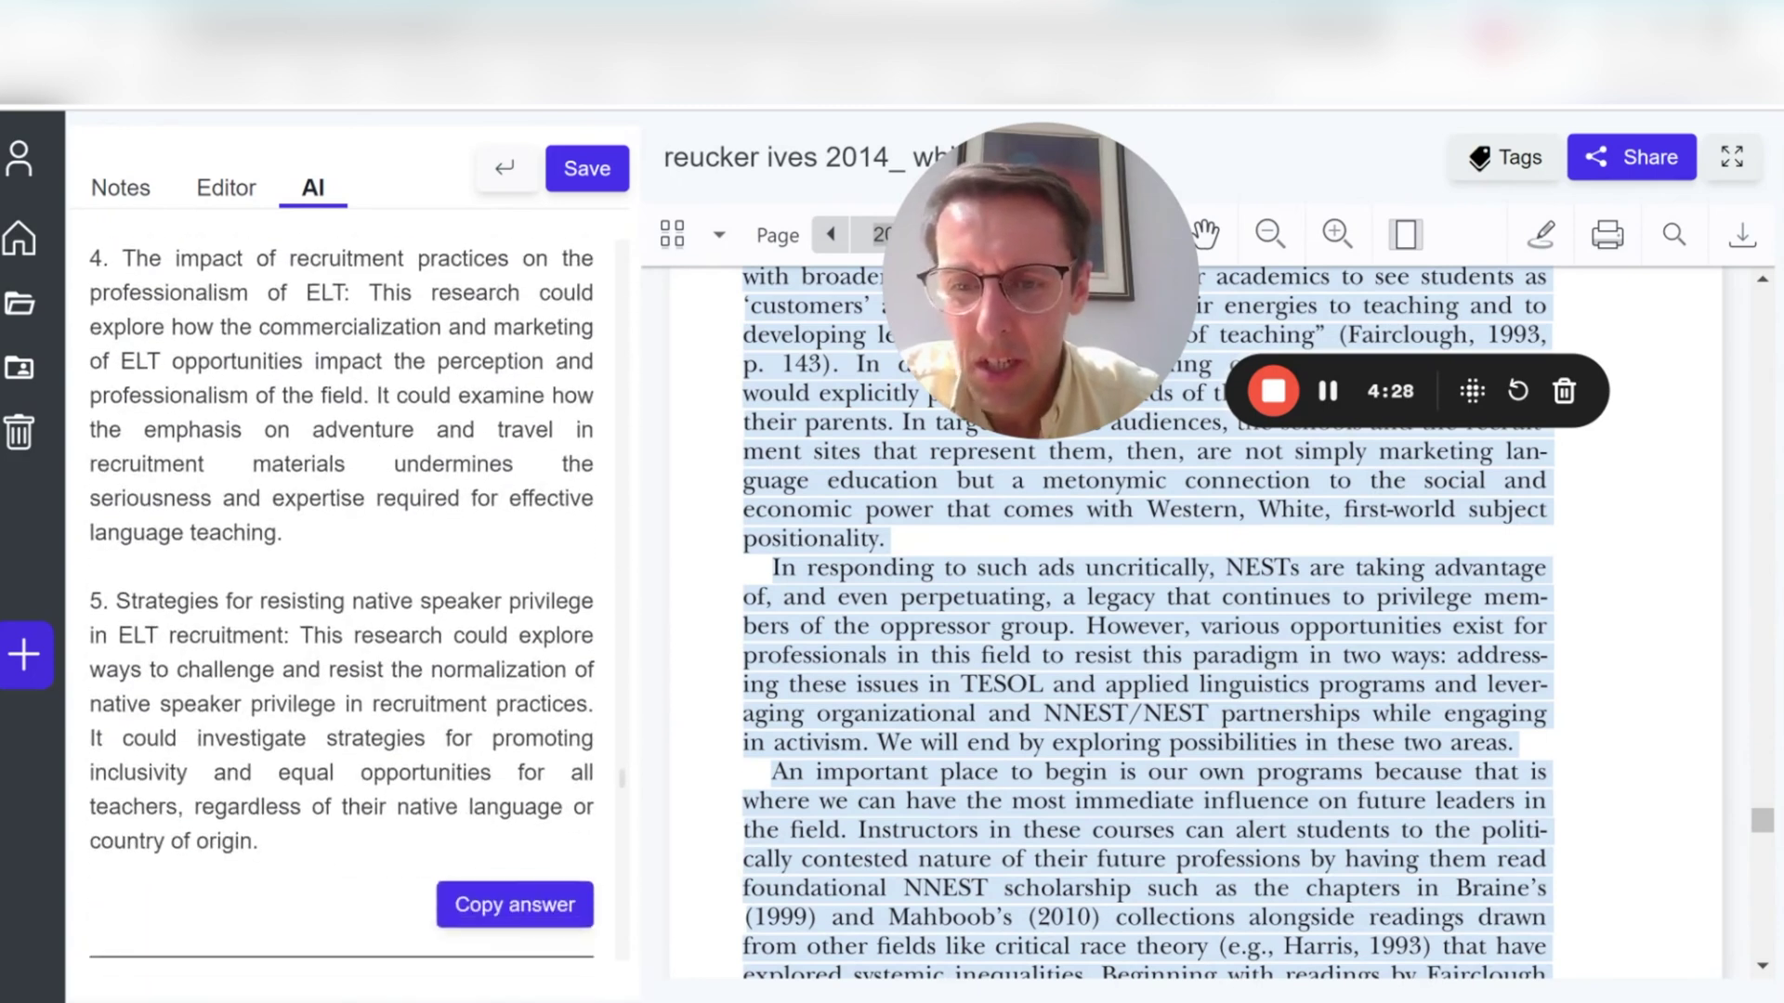
scroll(342, 599, "up", 3)
scroll(342, 599, "up", 2)
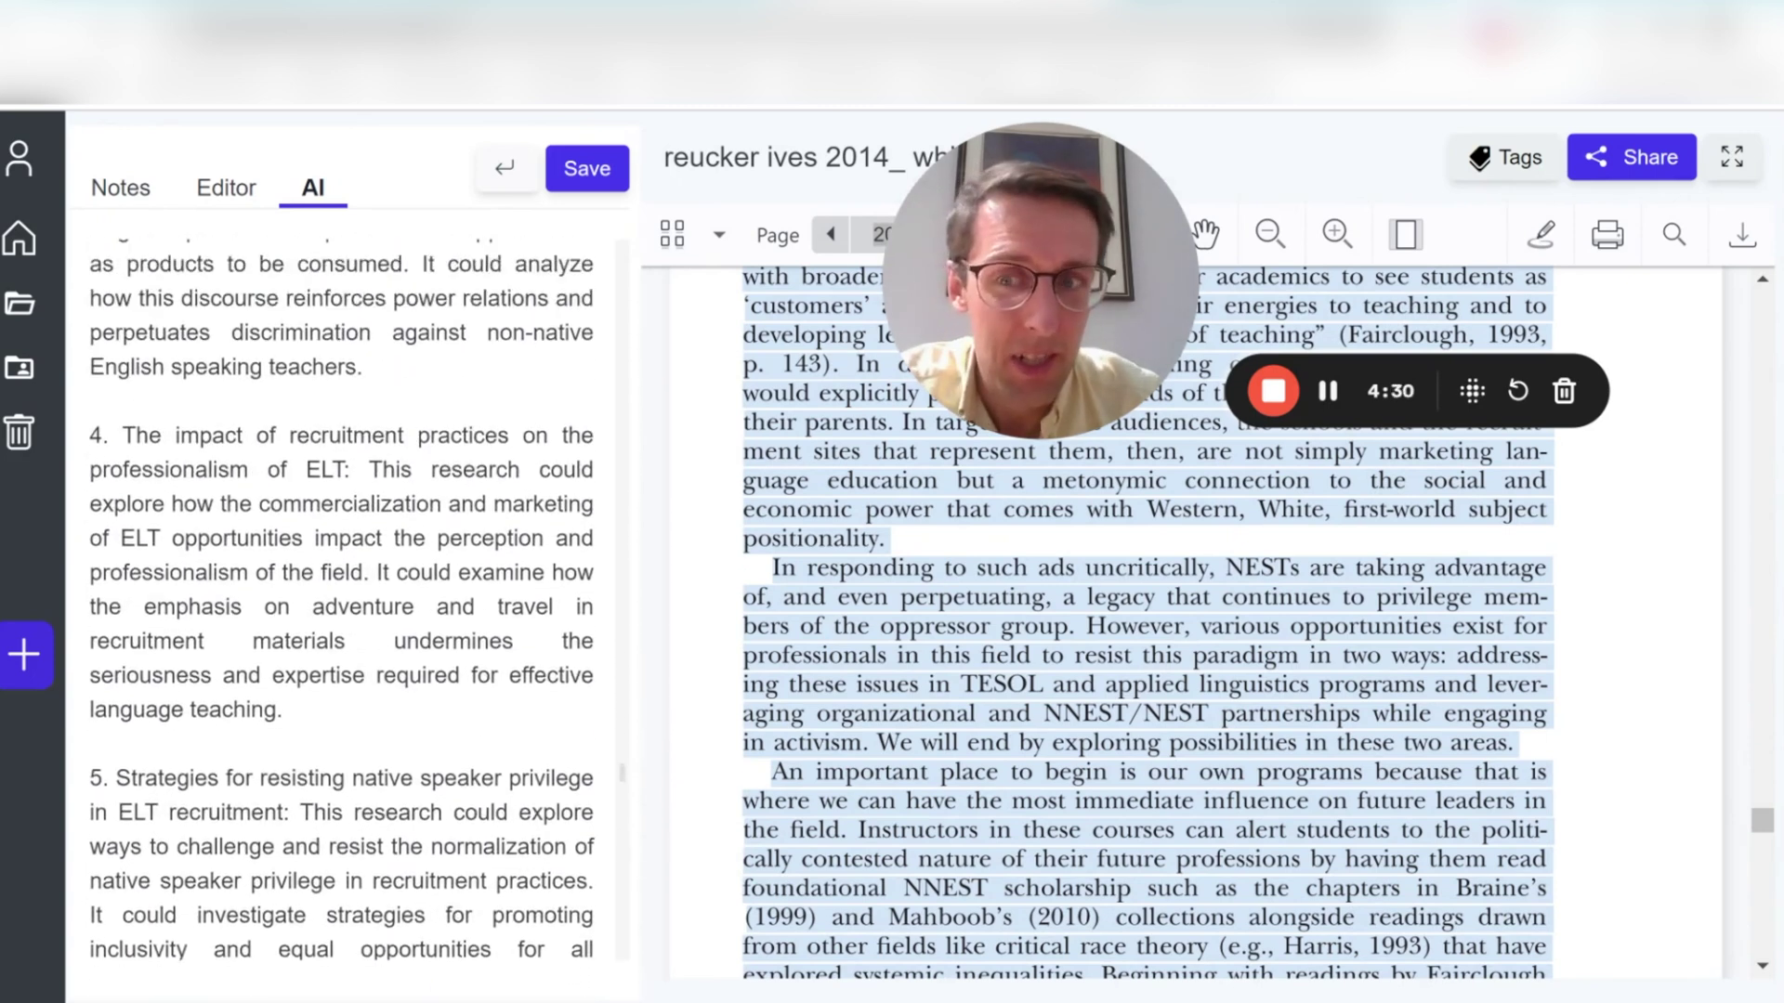
scroll(342, 599, "up", 6)
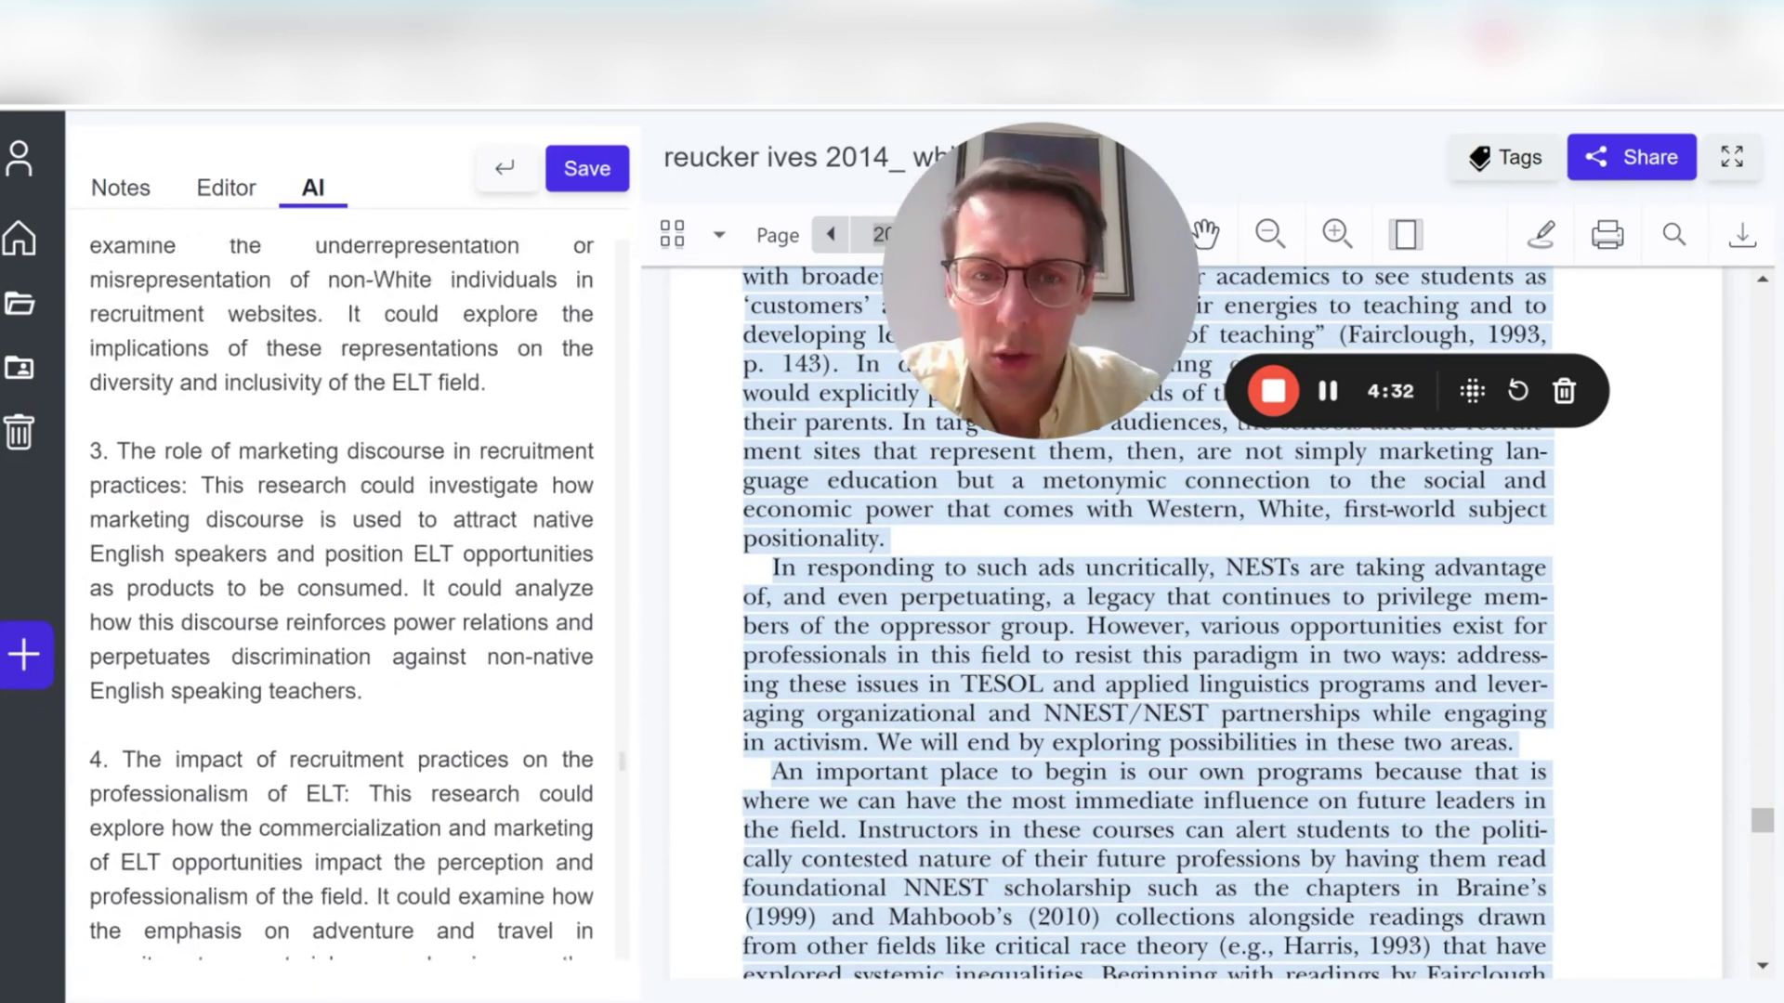
scroll(342, 599, "up", 1)
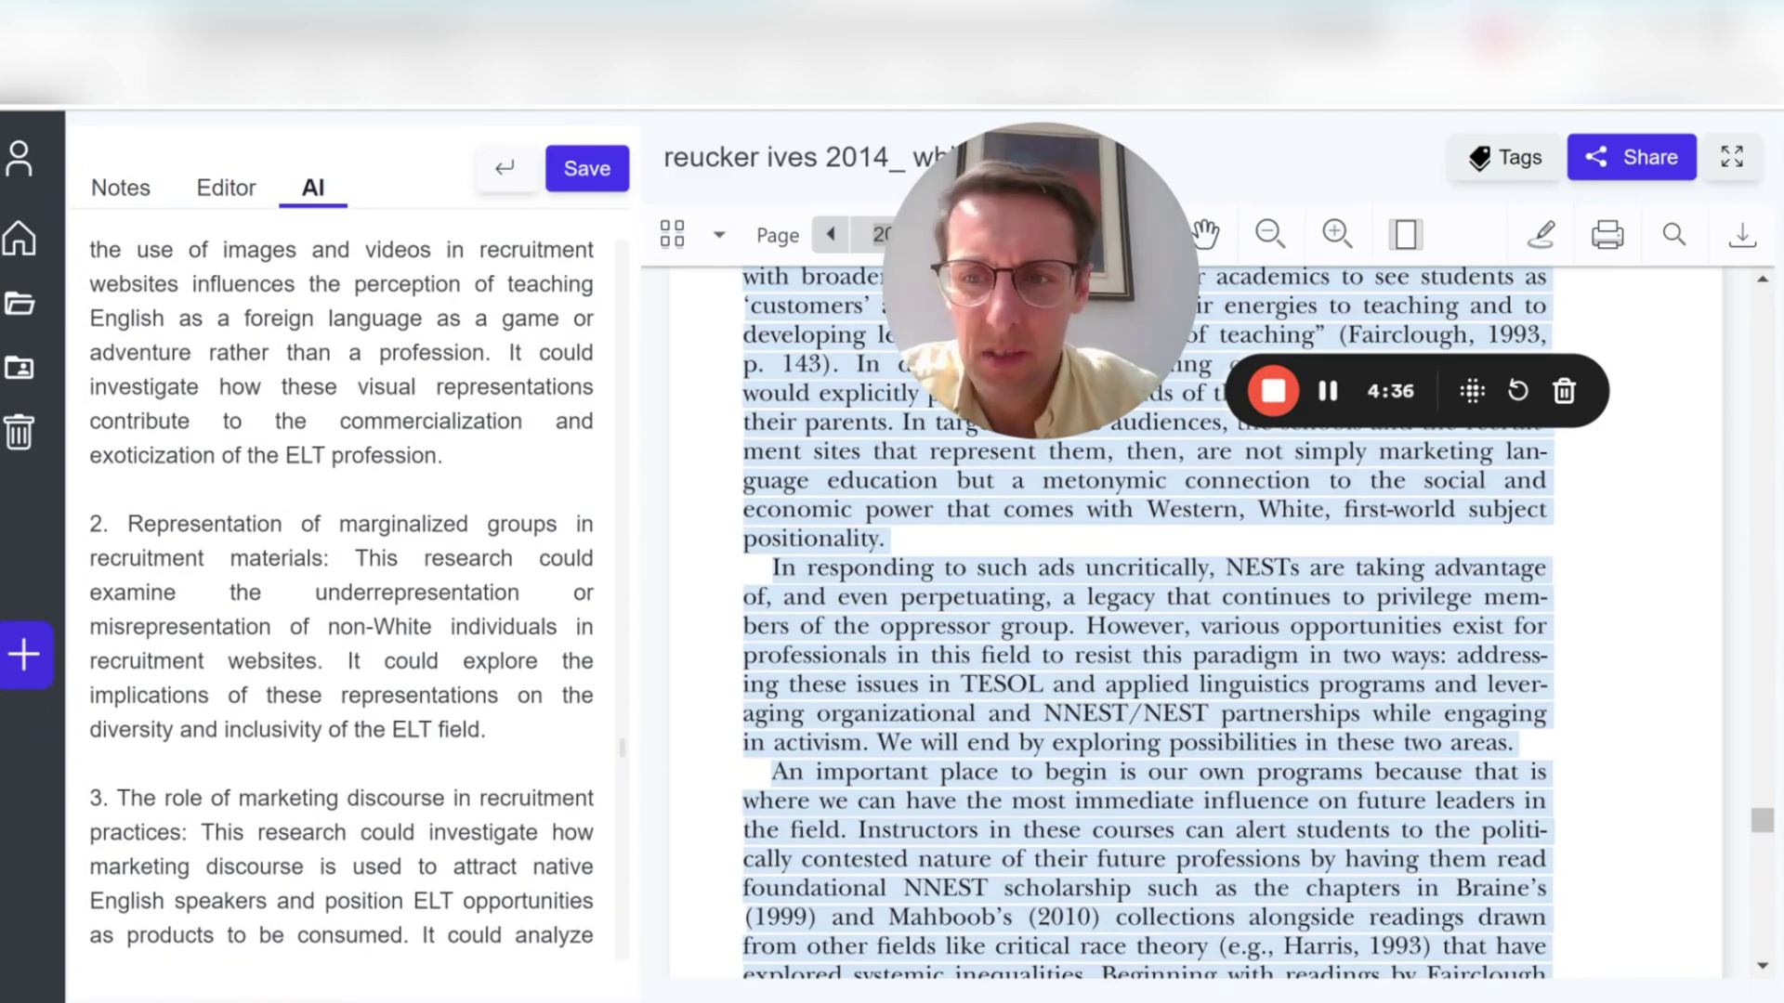
scroll(342, 599, "up", 2)
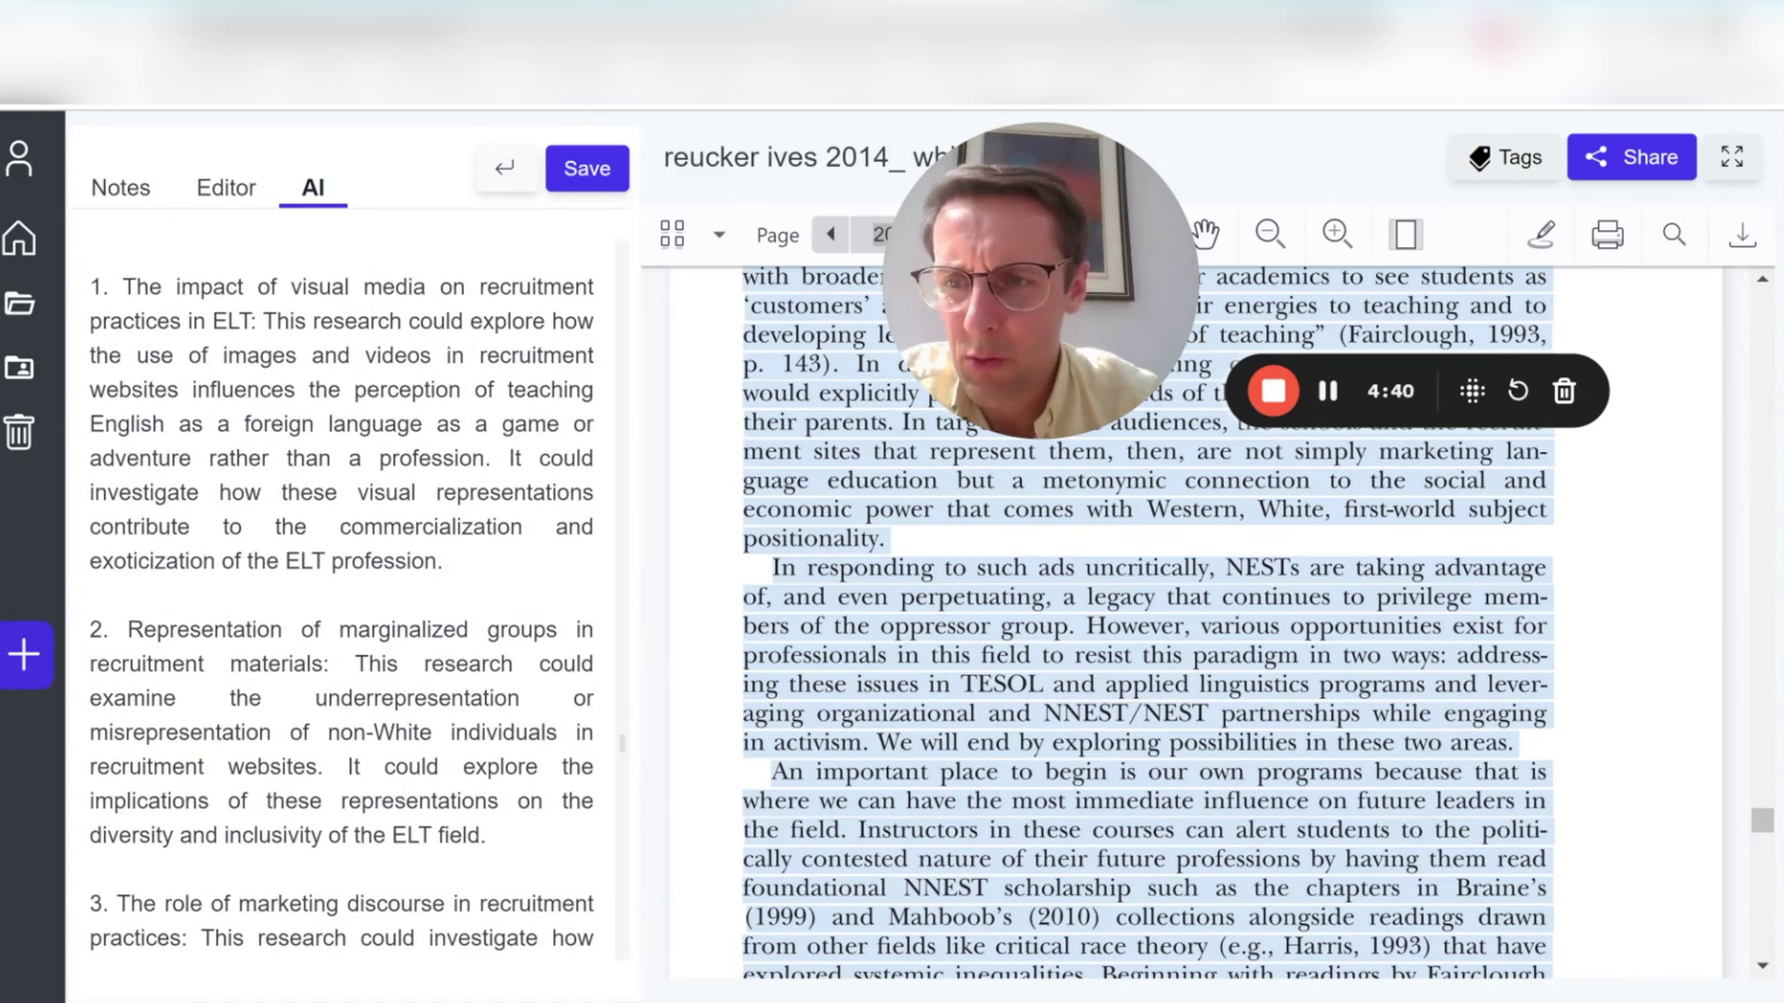
left_click_drag(158, 315, 329, 425)
left_click(329, 425)
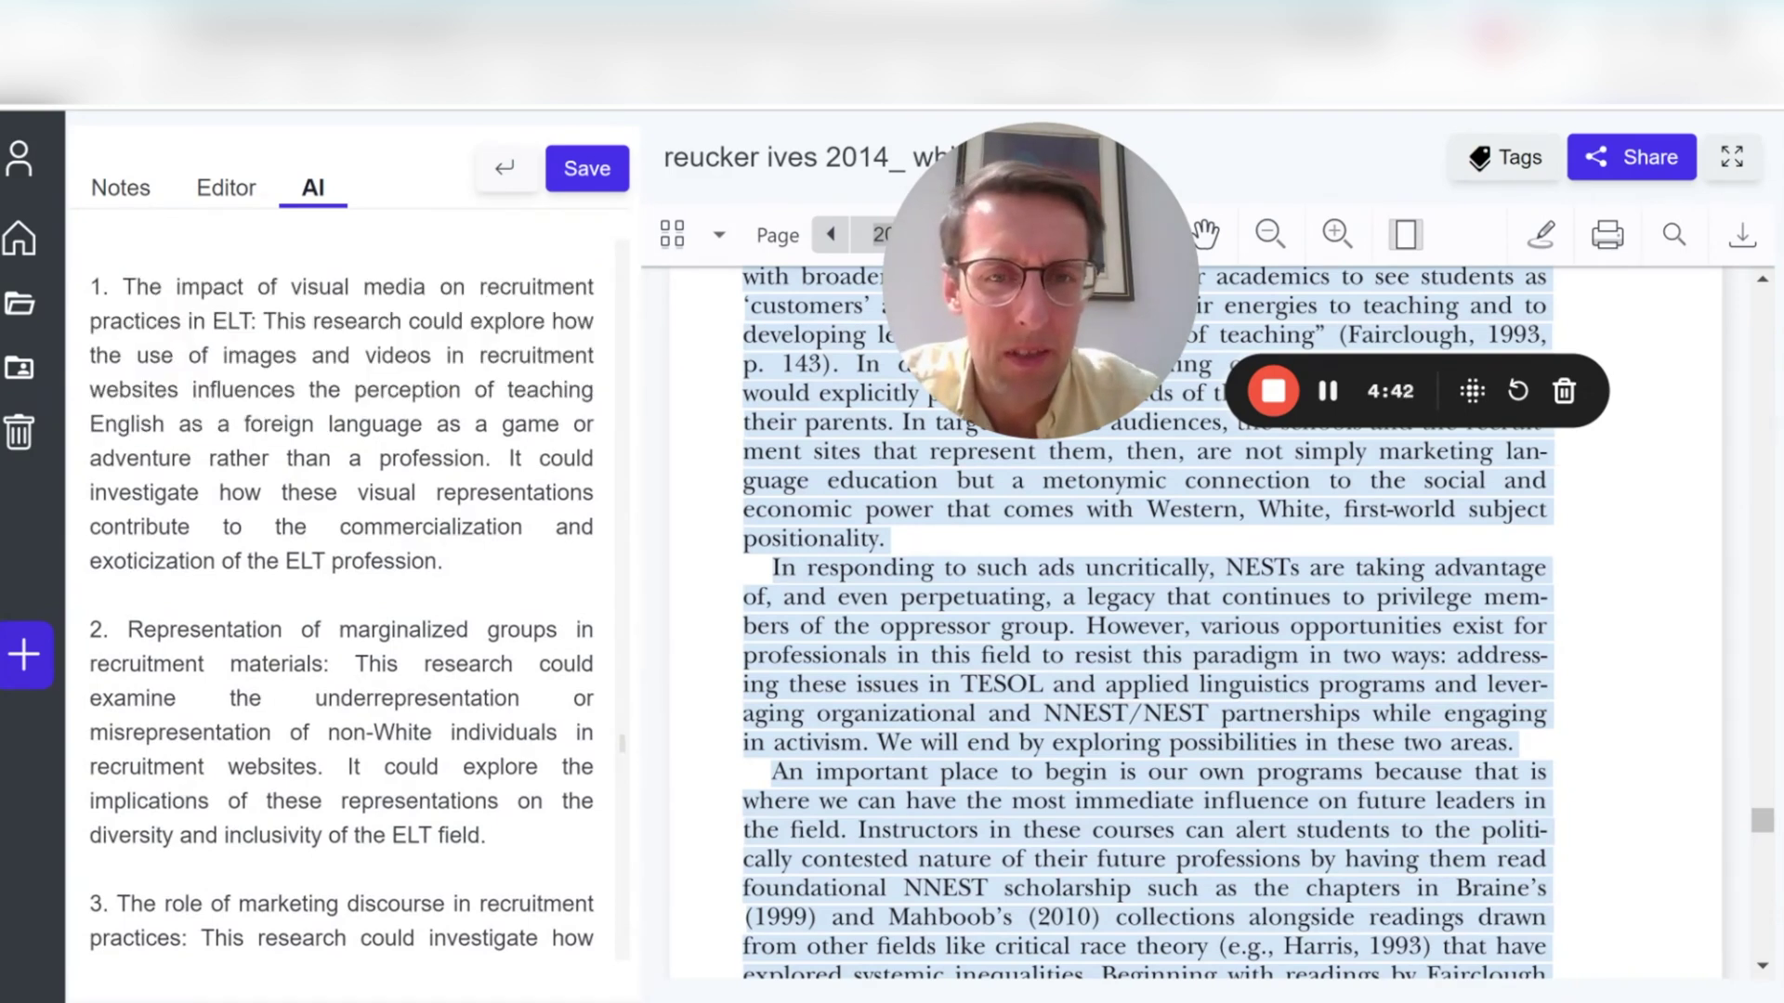
scroll(342, 599, "down", 2)
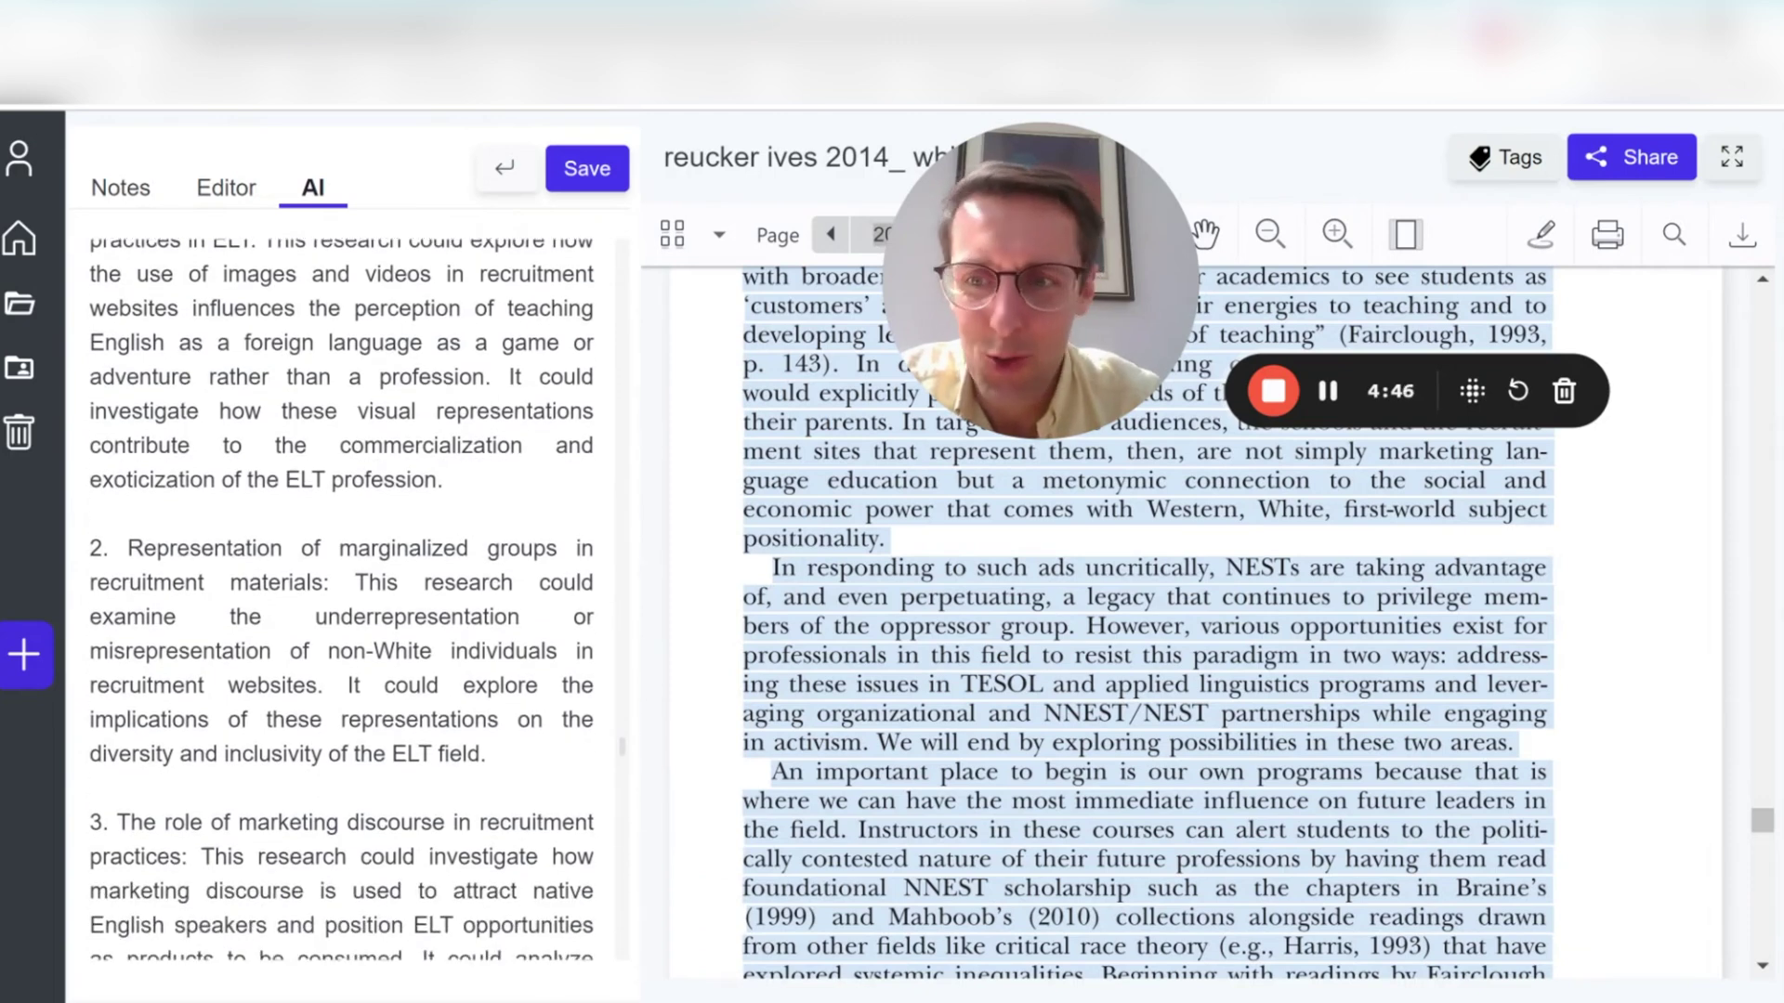
scroll(342, 599, "down", 6)
scroll(342, 599, "up", 10)
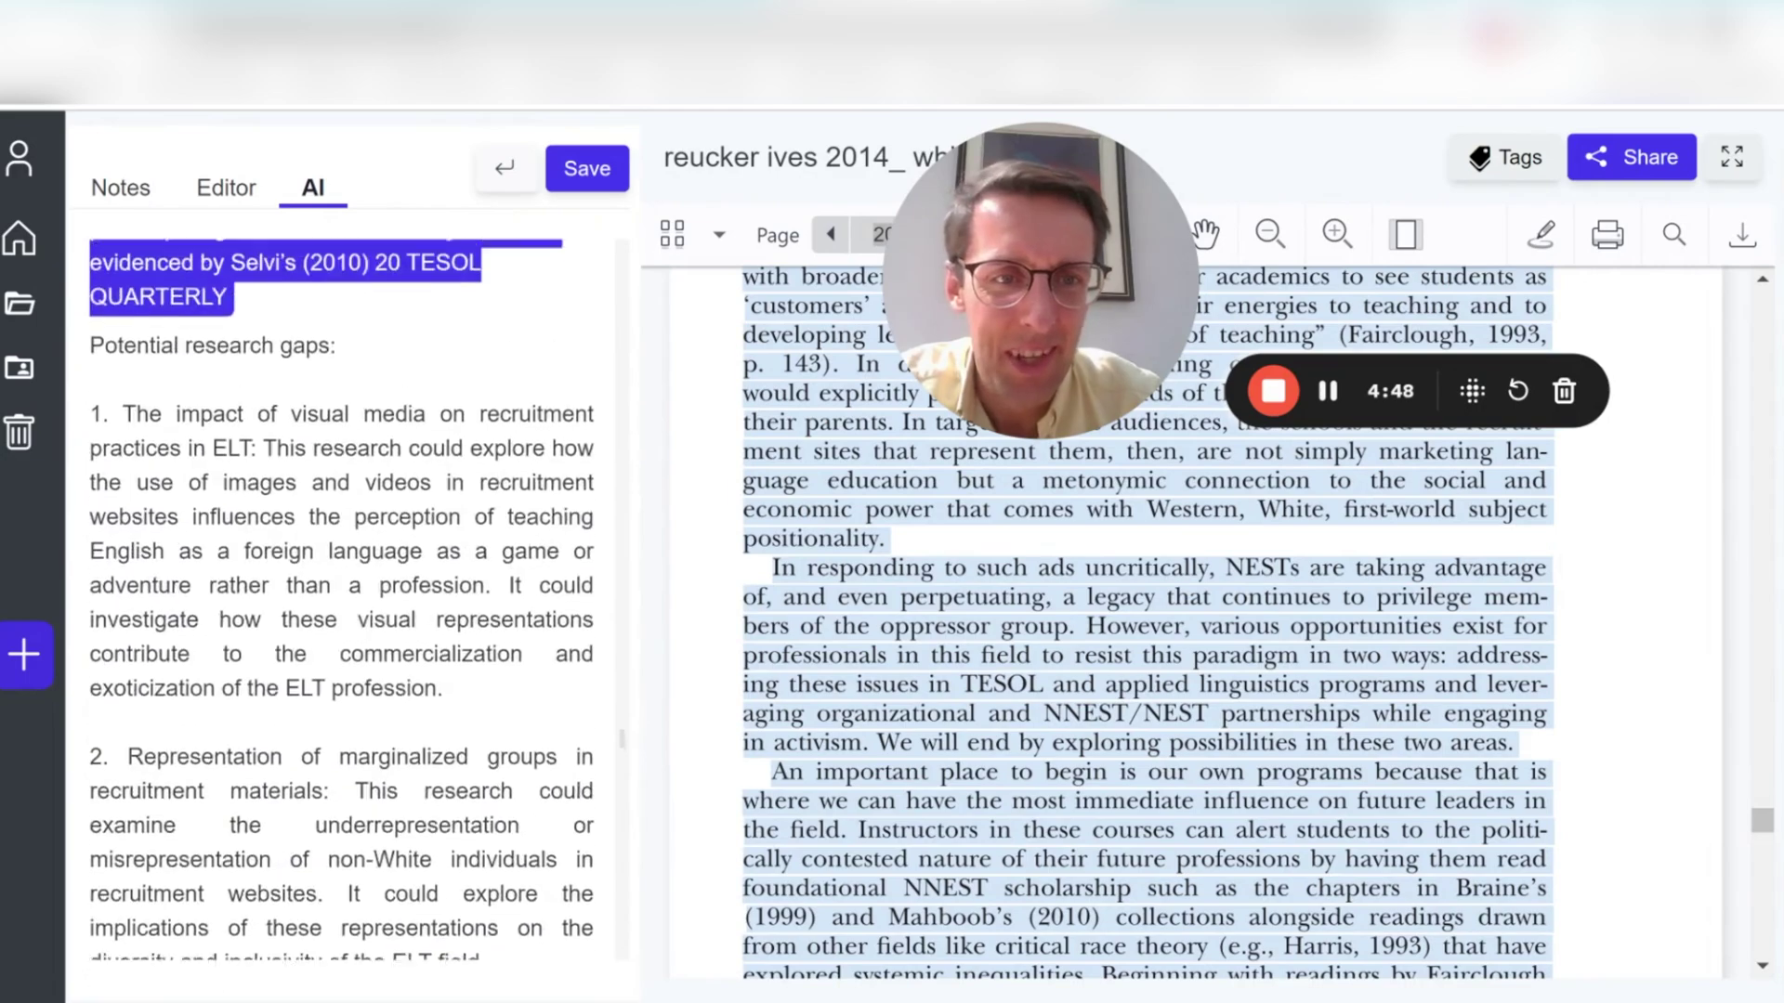
- Have the AI critique the same passage using the "Give academic critique of this text" prompt
scroll(334, 638, "up", 8)
scroll(335, 638, "up", 12)
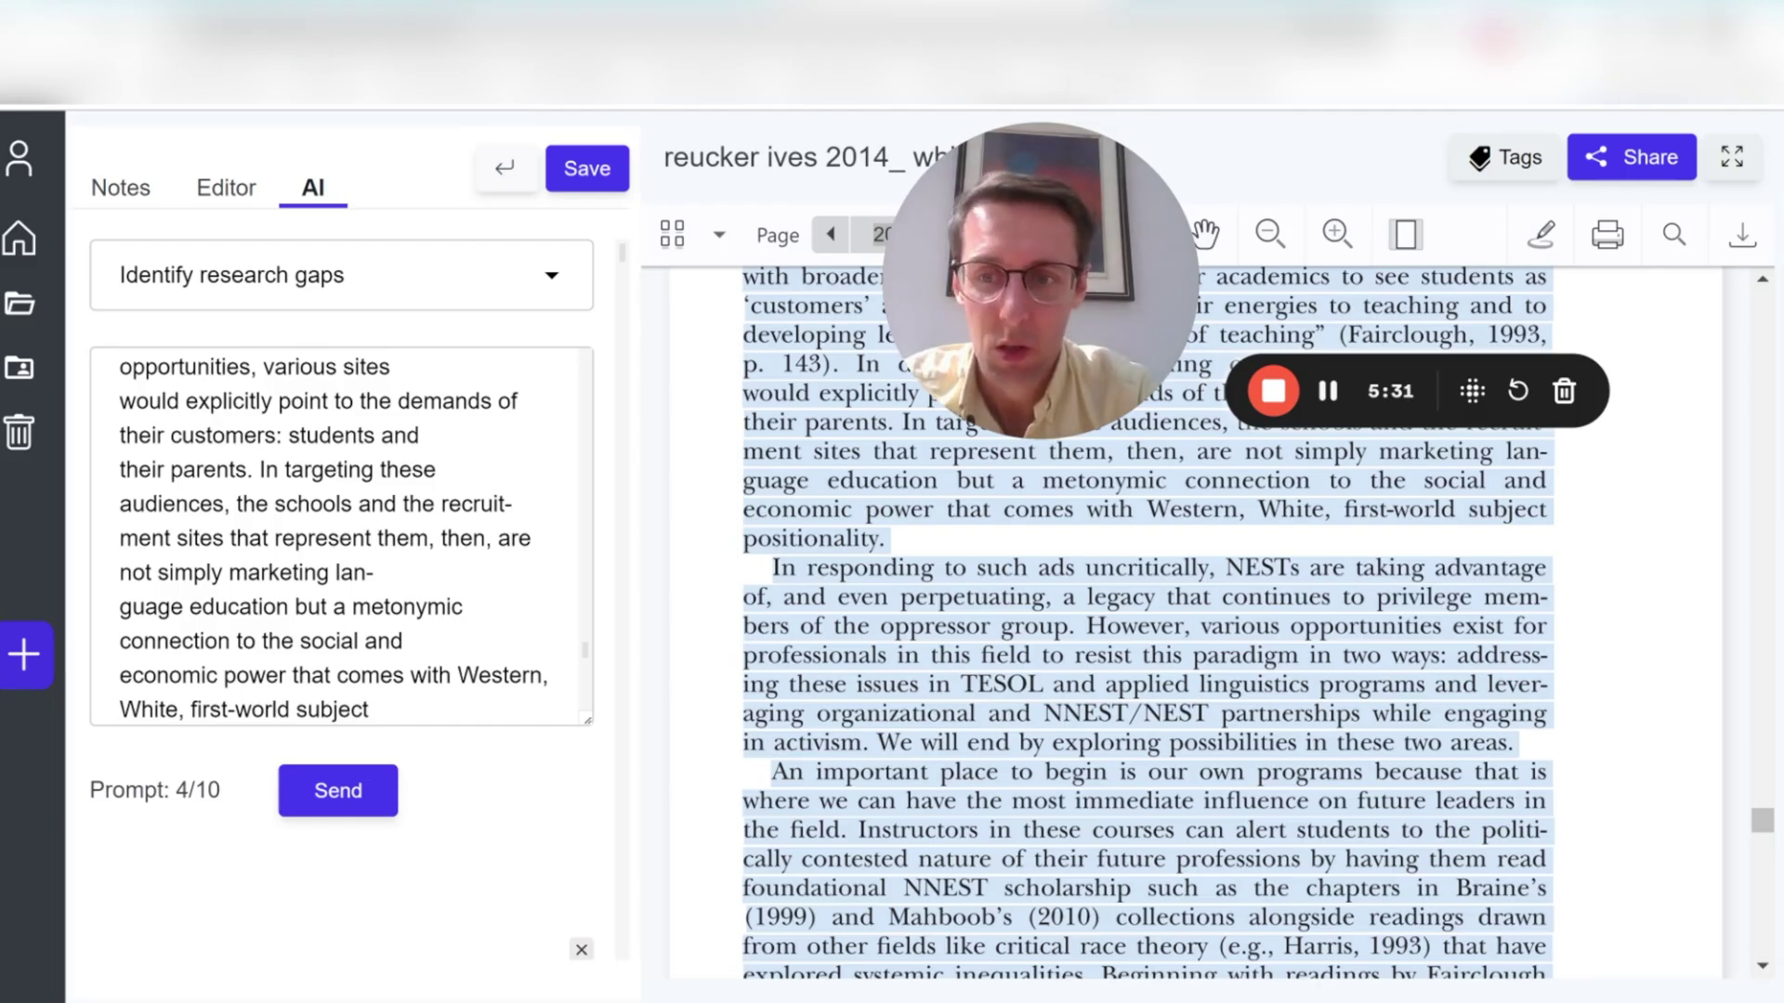
key("Down")
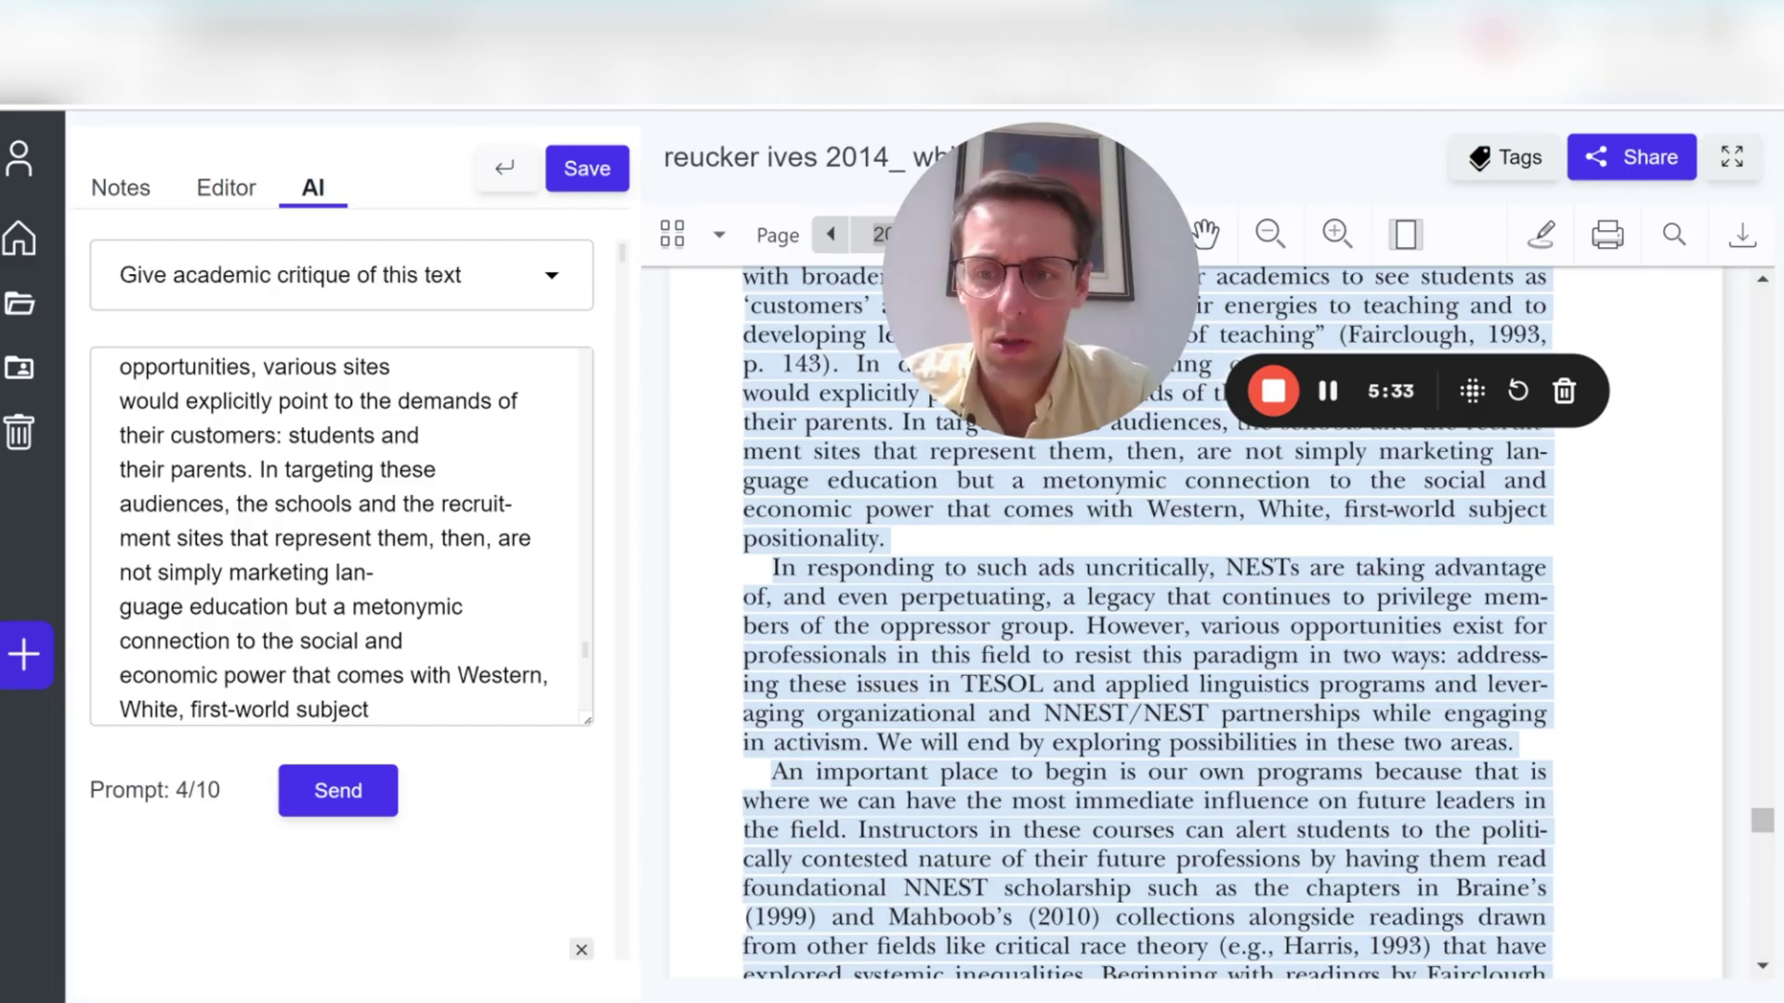
left_click(357, 788)
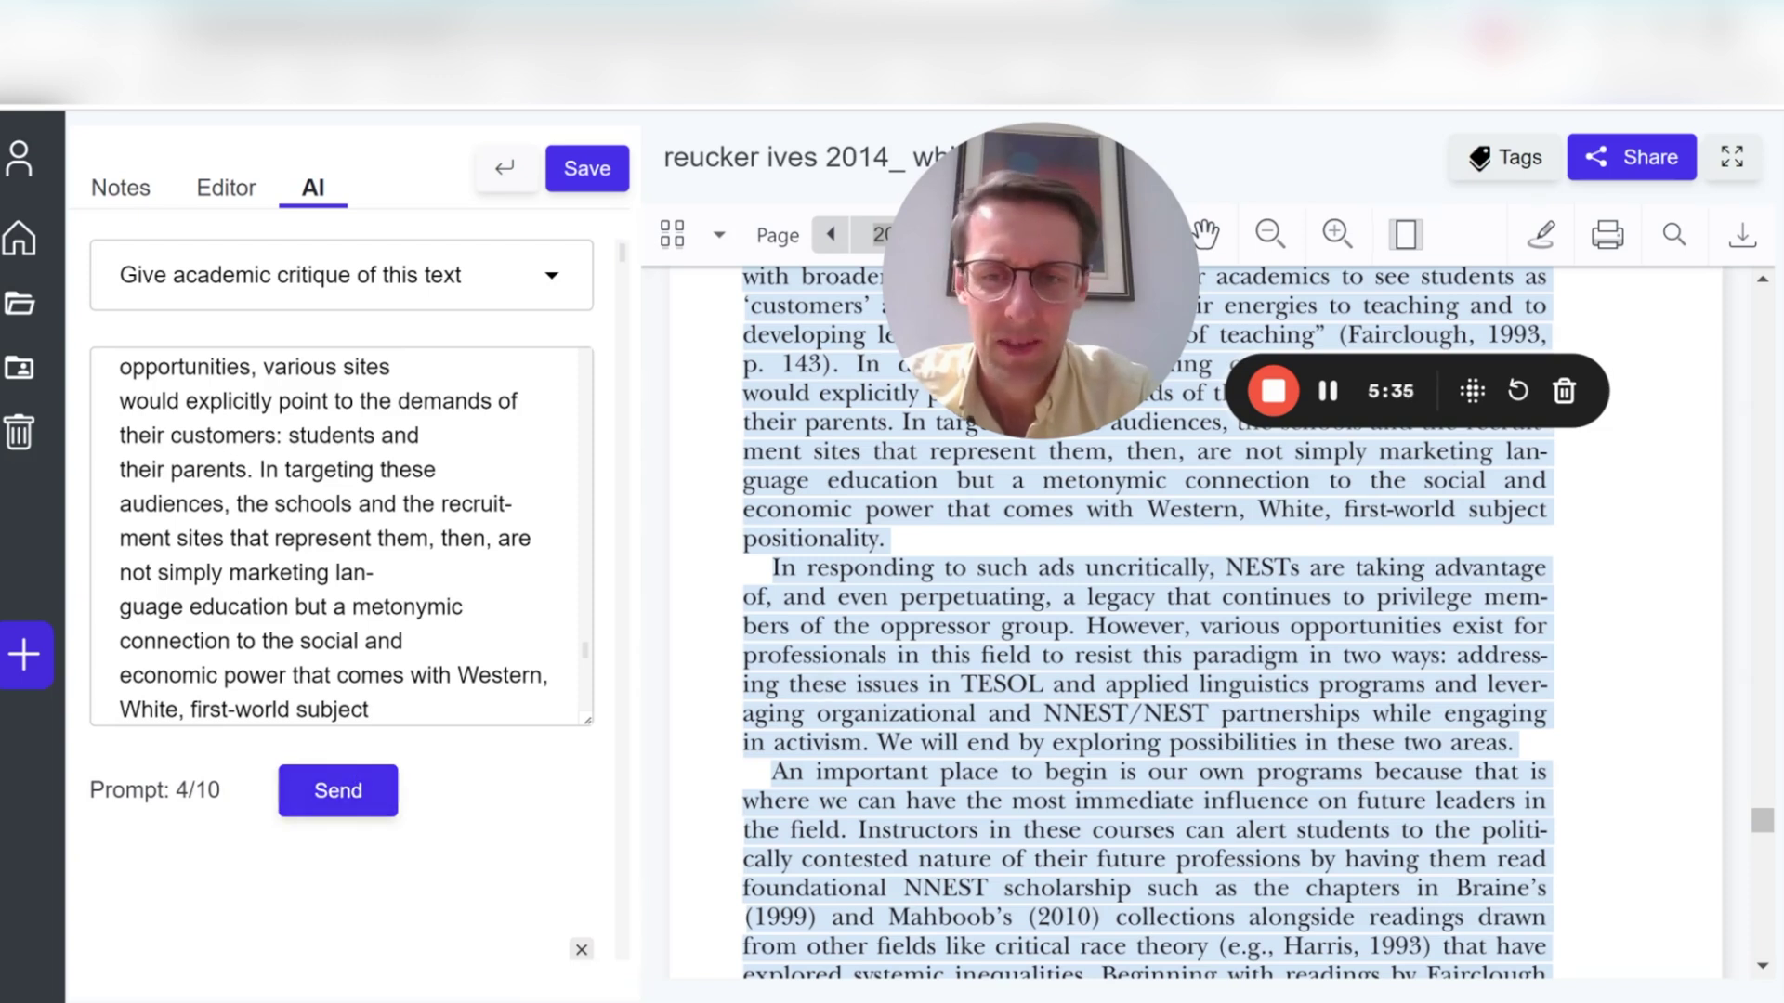
left_click(364, 801)
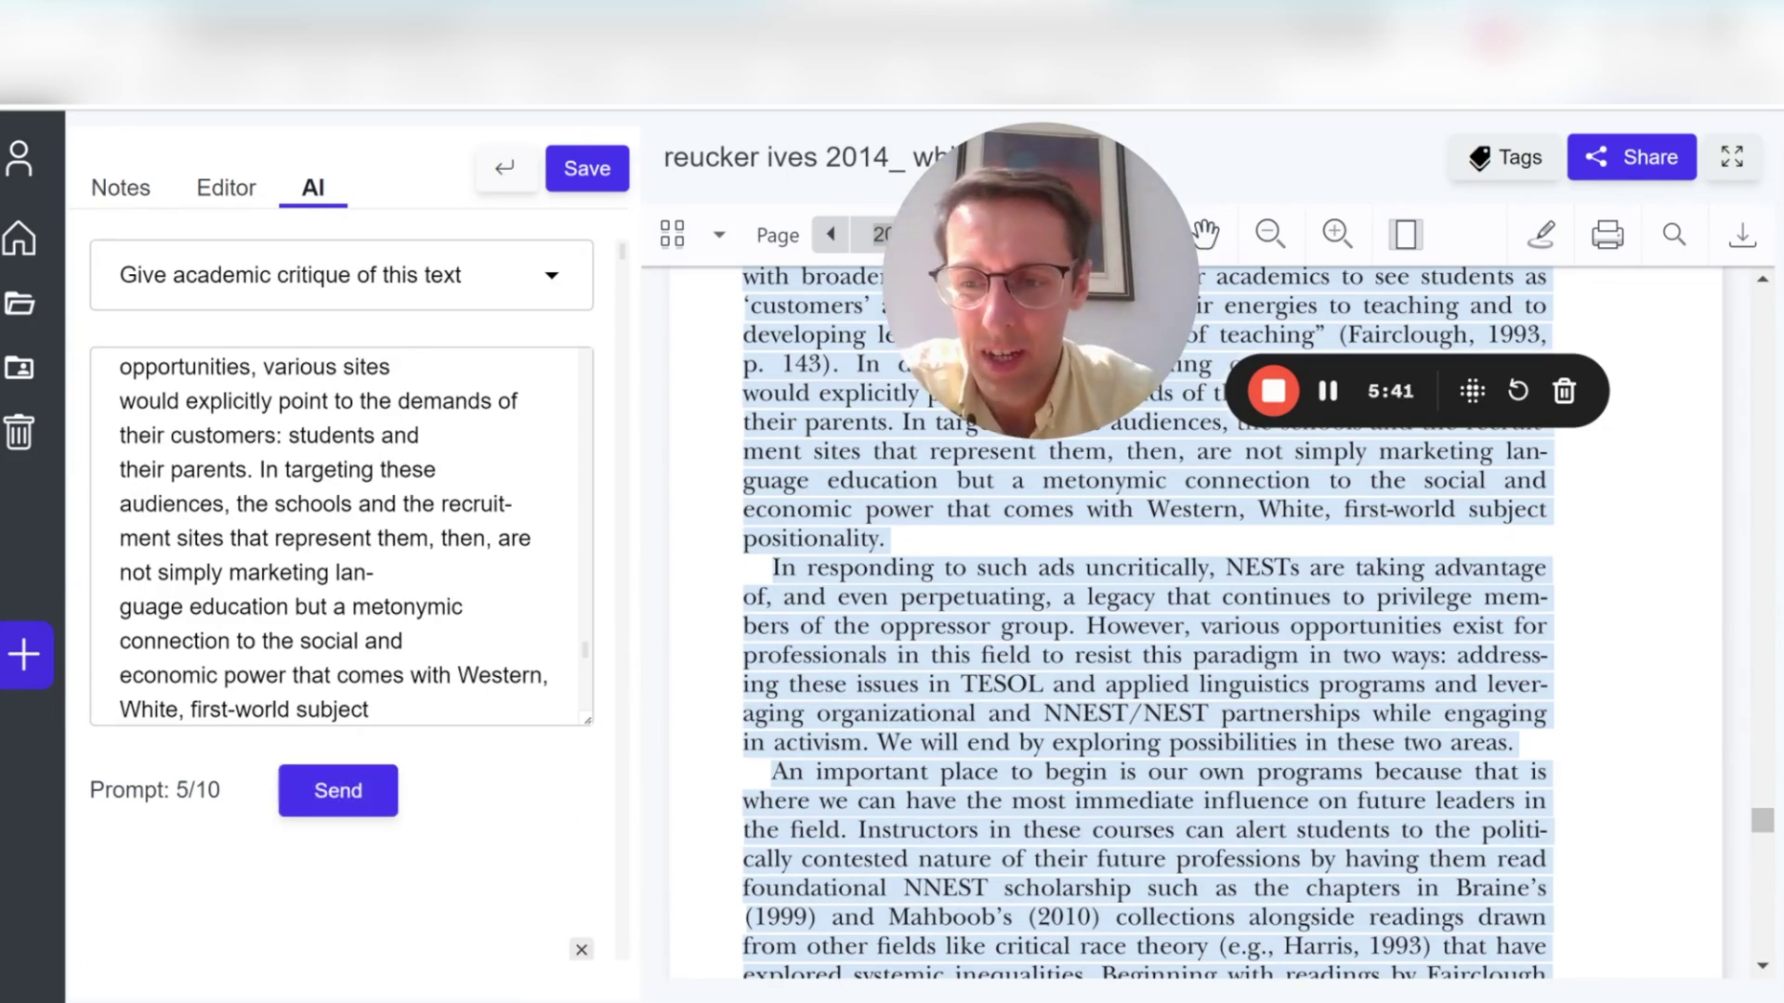
- Examine the AI's critique of the passage and the warning at its end
scroll(503, 811, "down", 20)
scroll(342, 599, "down", 15)
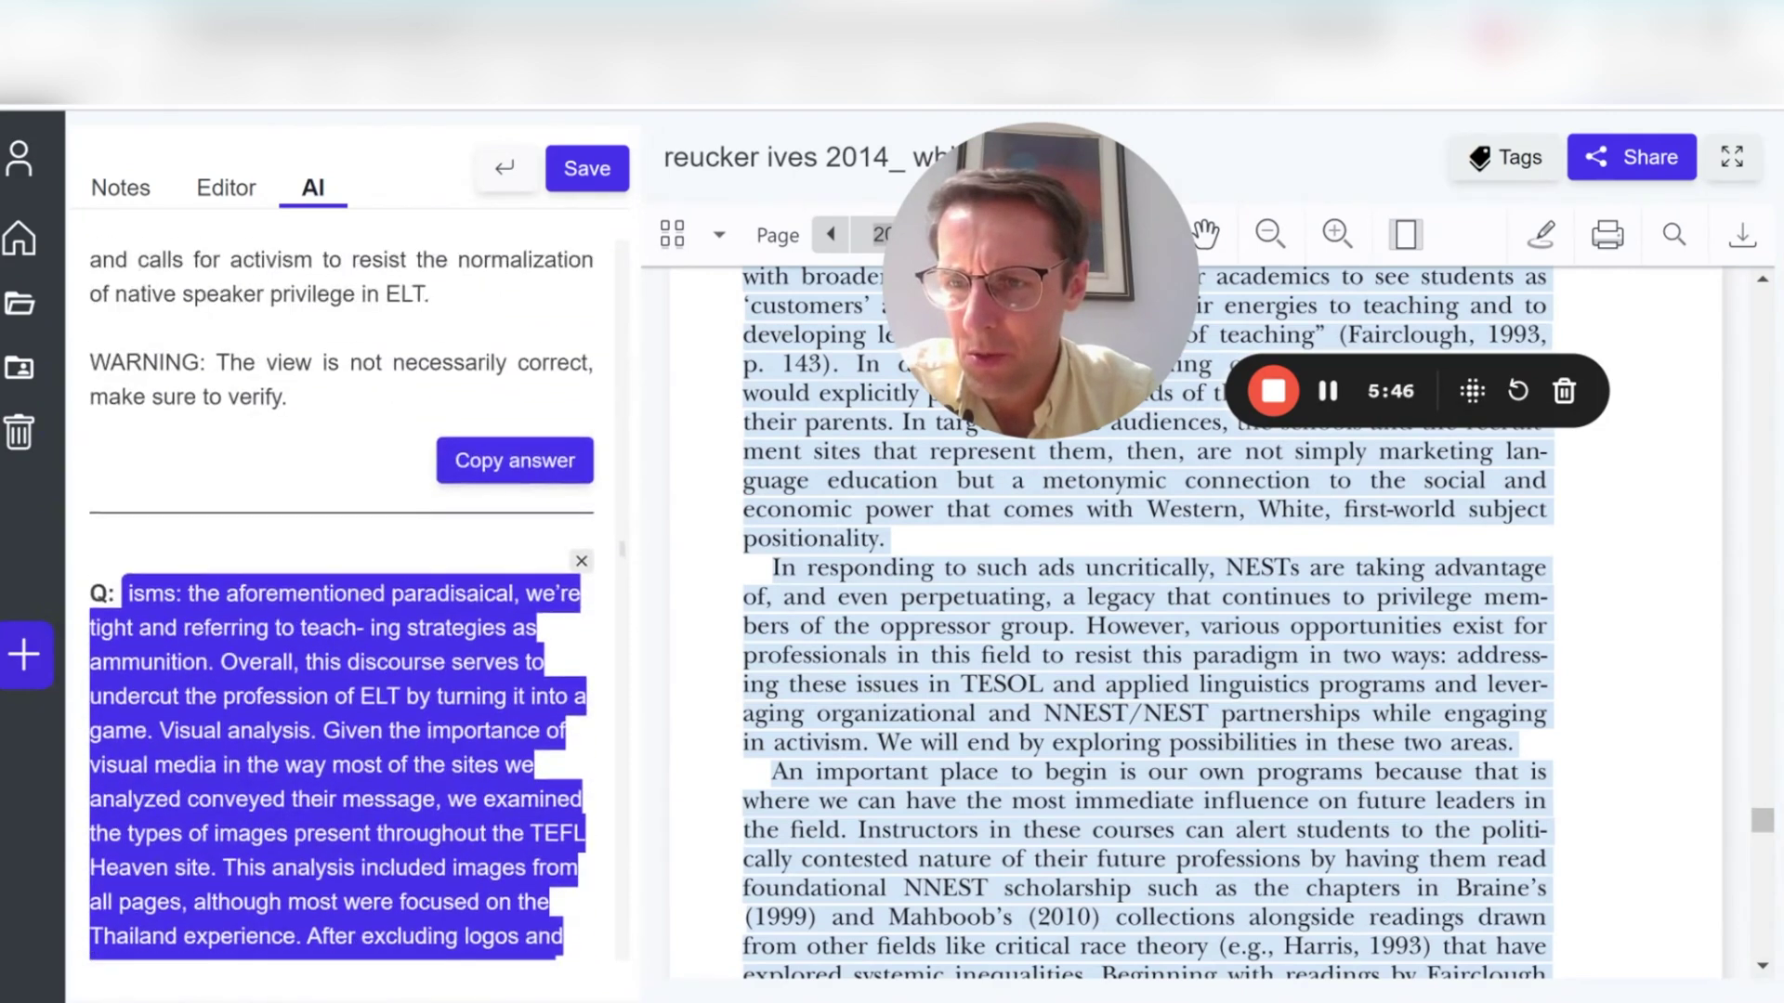
scroll(342, 600, "up", 8)
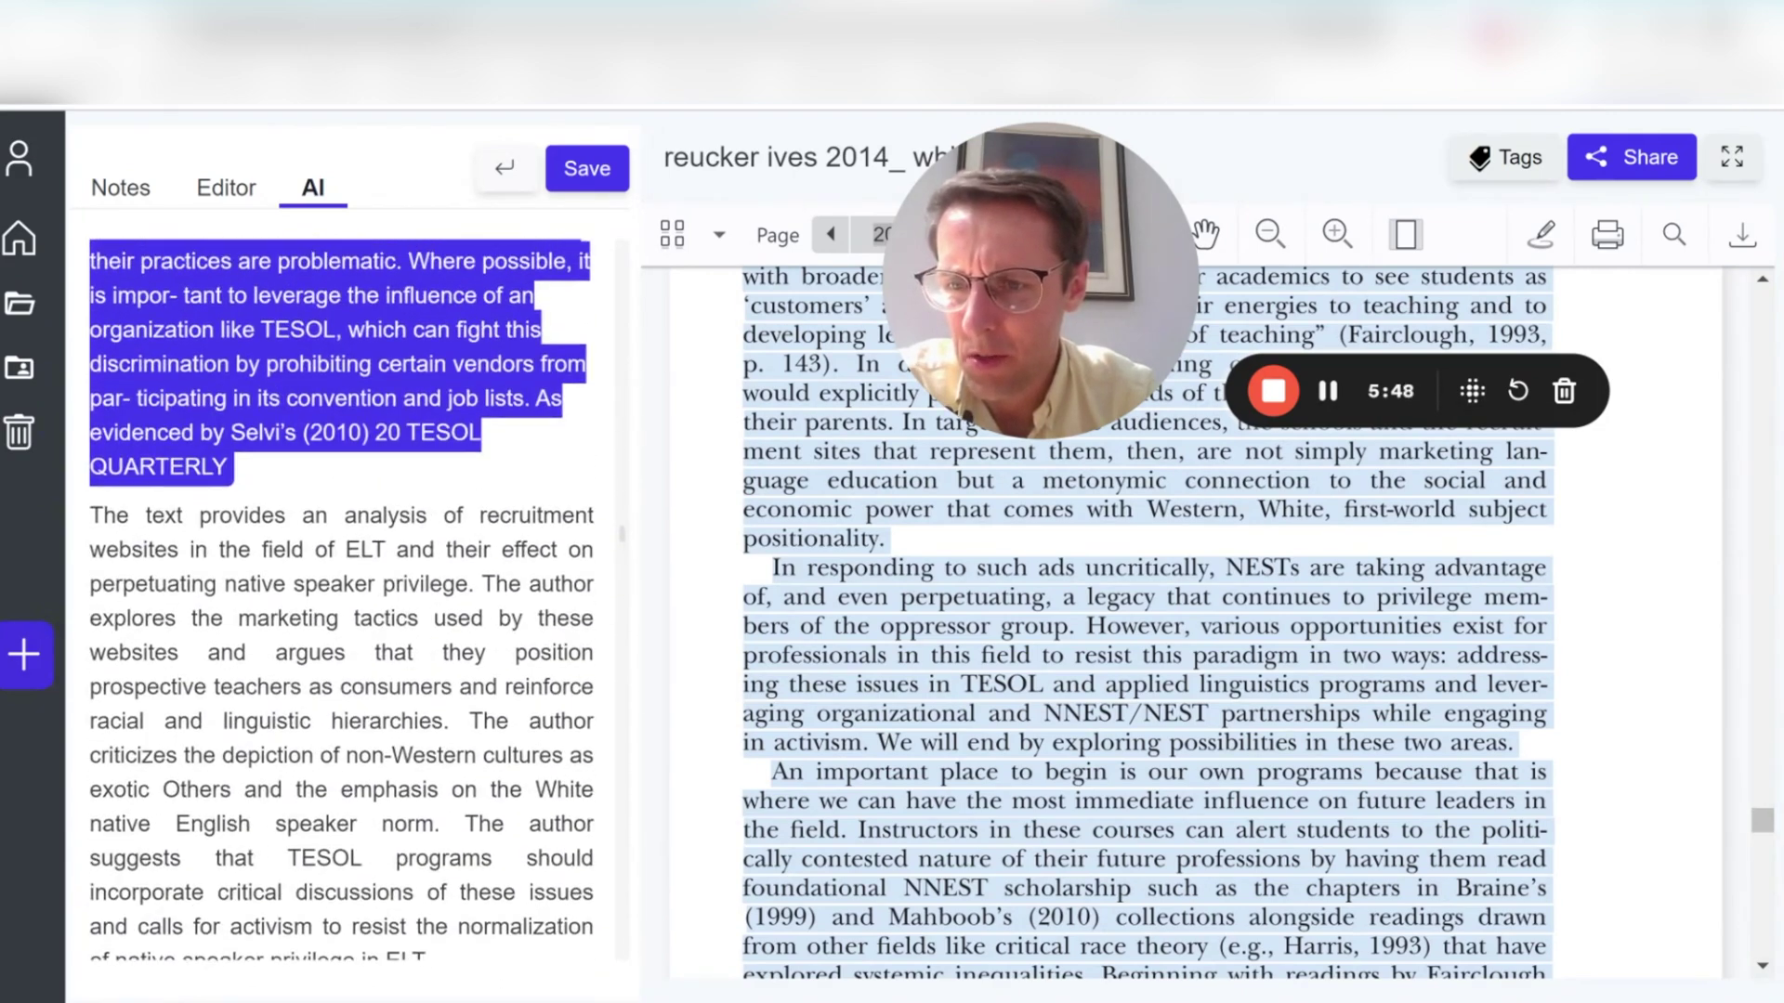
scroll(342, 599, "down", 2)
left_click_drag(168, 386, 275, 422)
left_click(287, 454)
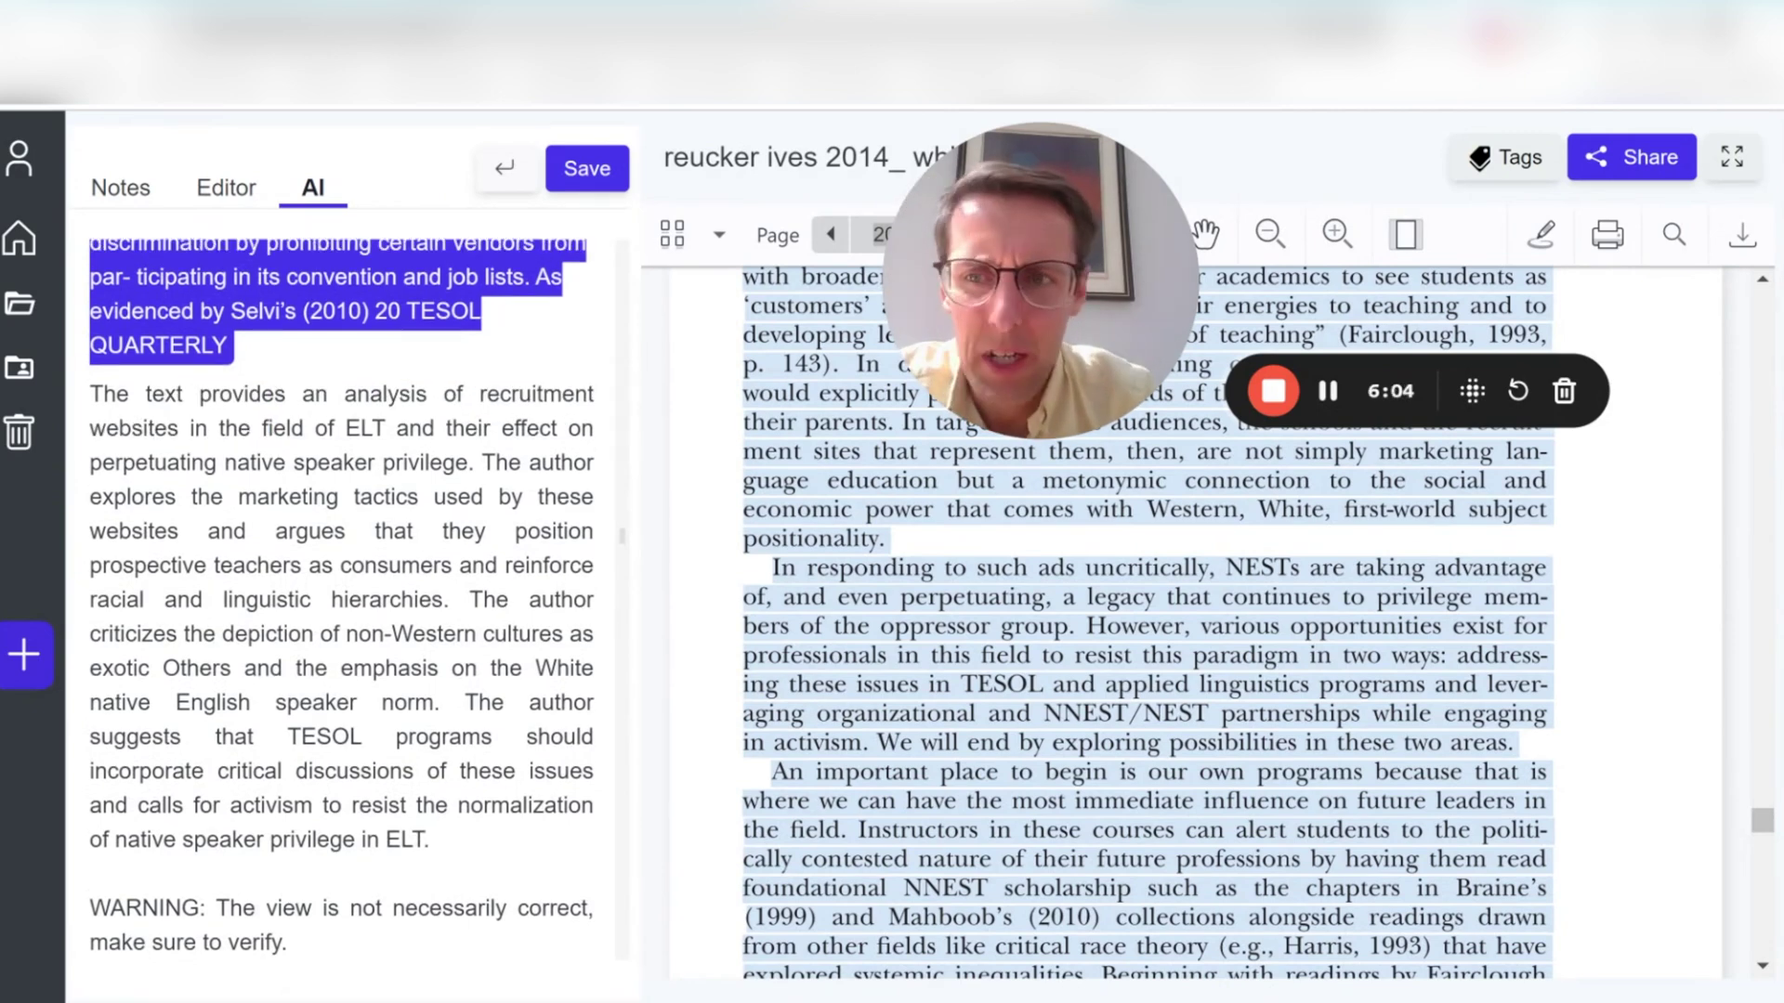
left_click_drag(93, 394, 444, 739)
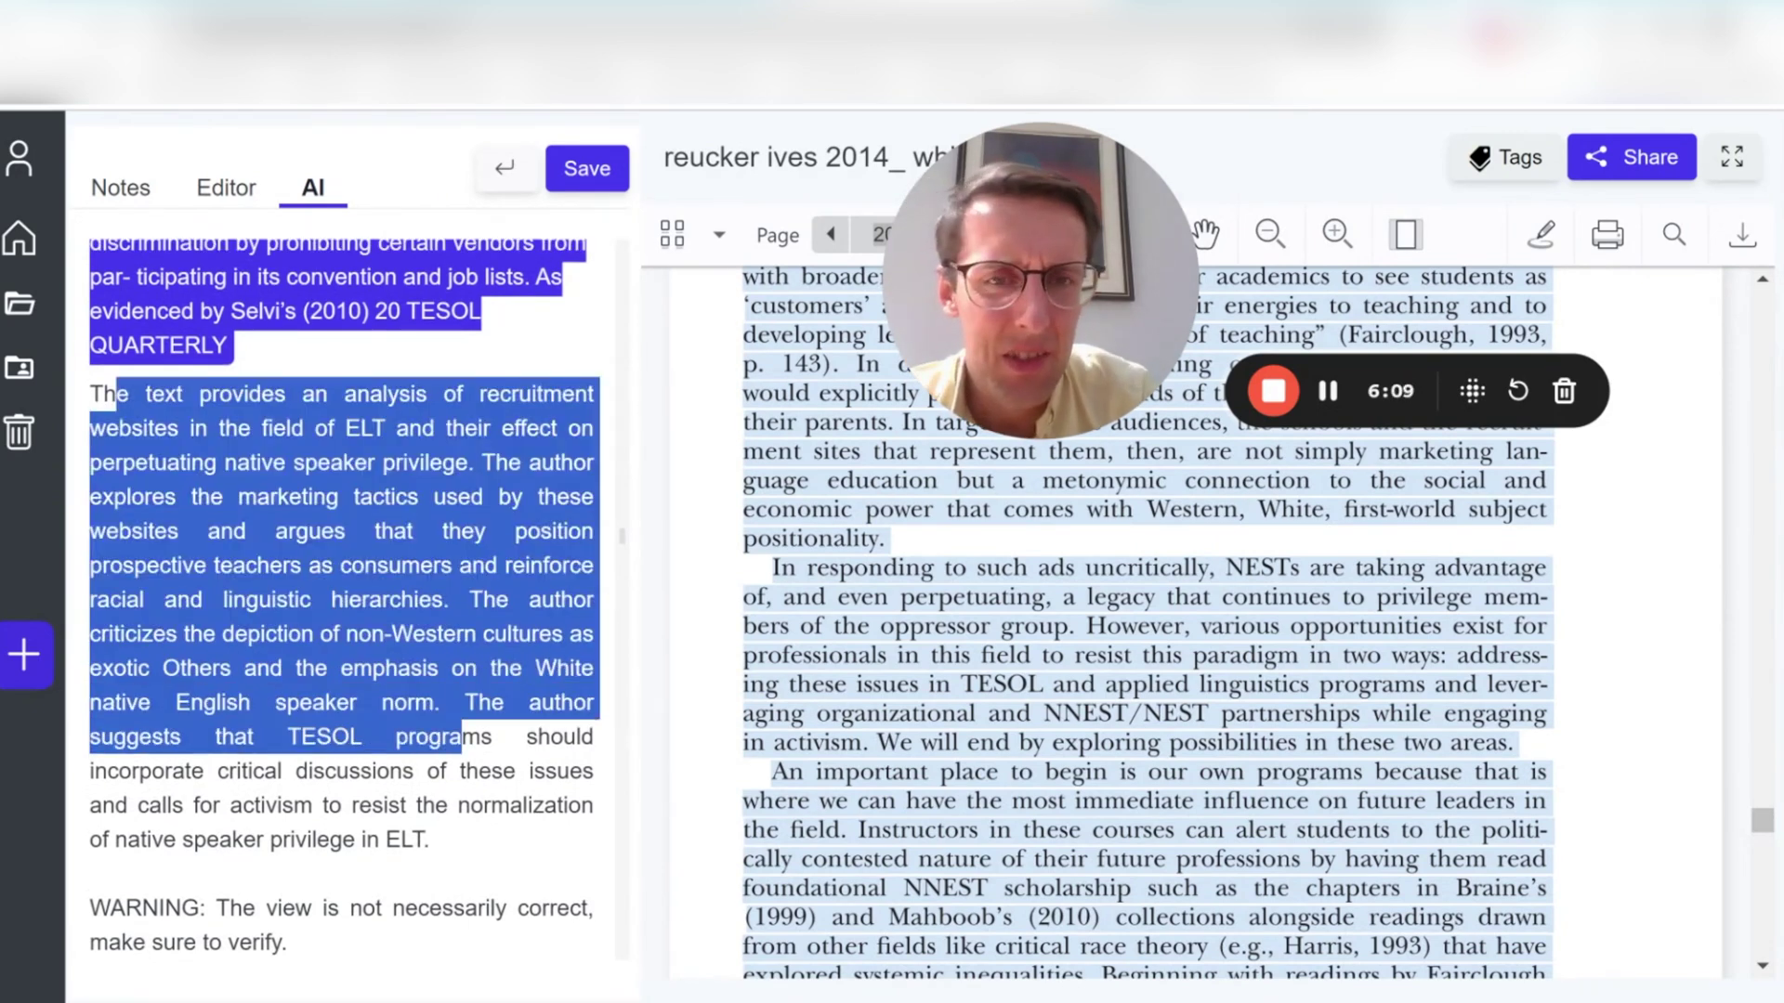
left_click(444, 738)
scroll(341, 595, "up", 2)
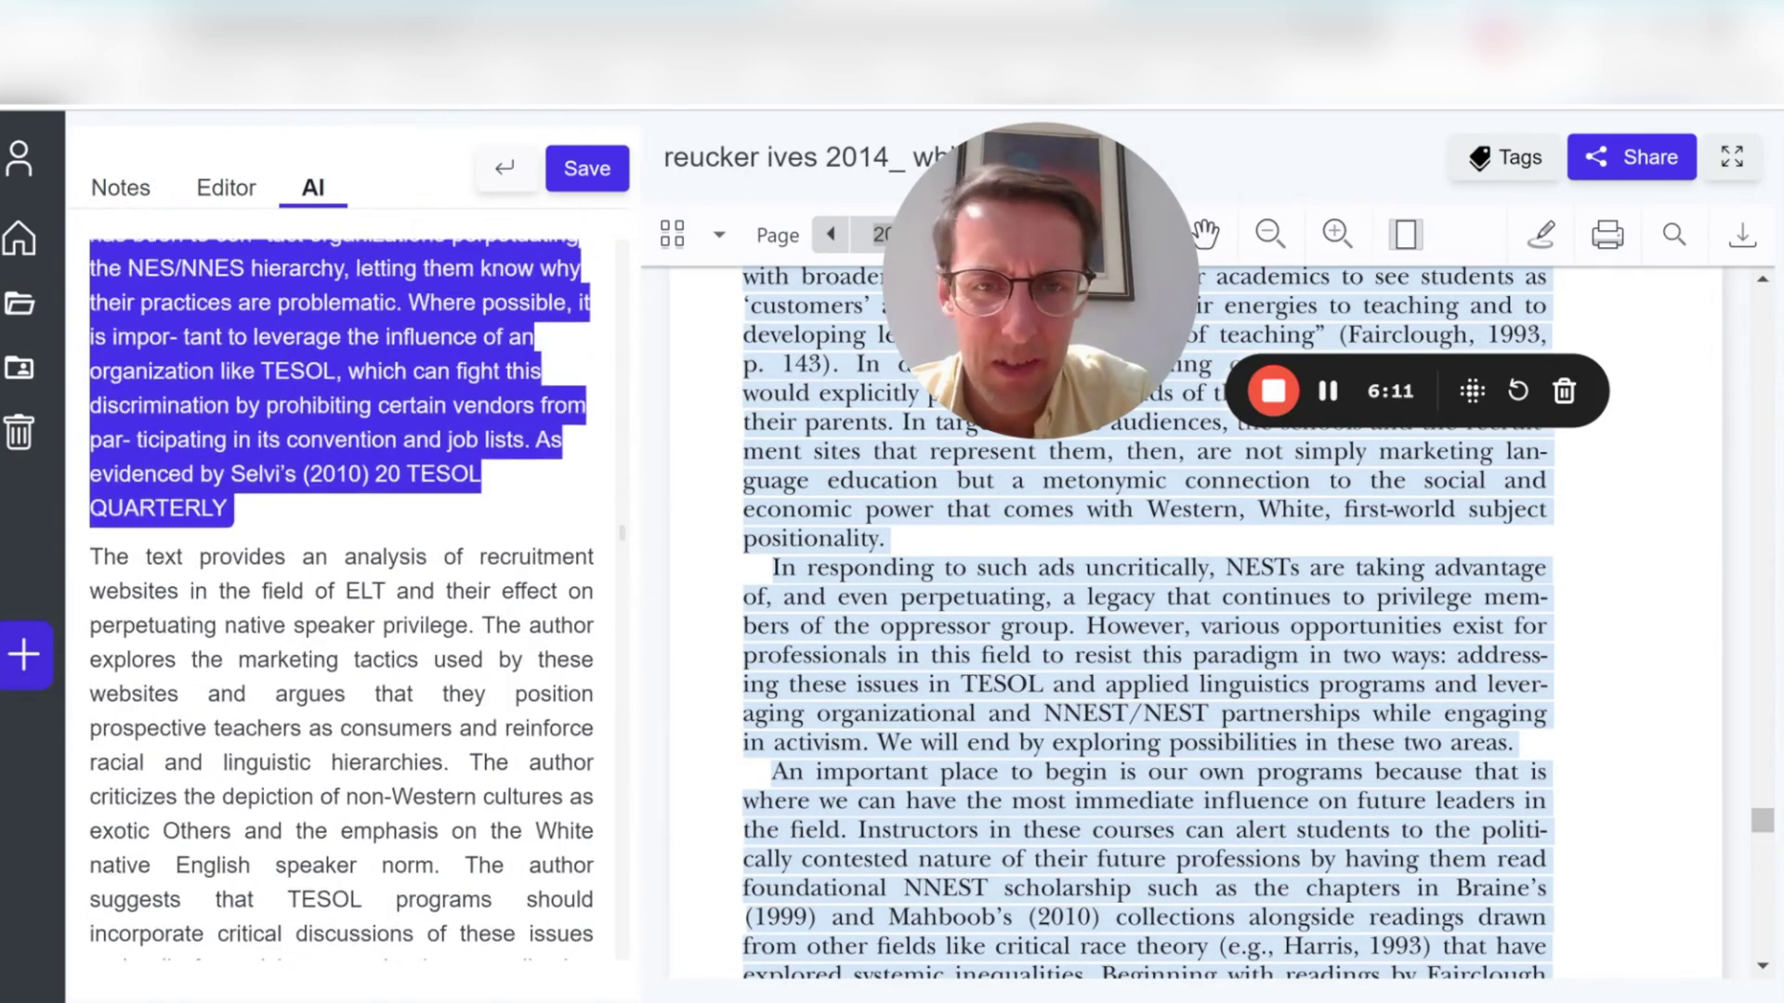
scroll(341, 595, "down", 1)
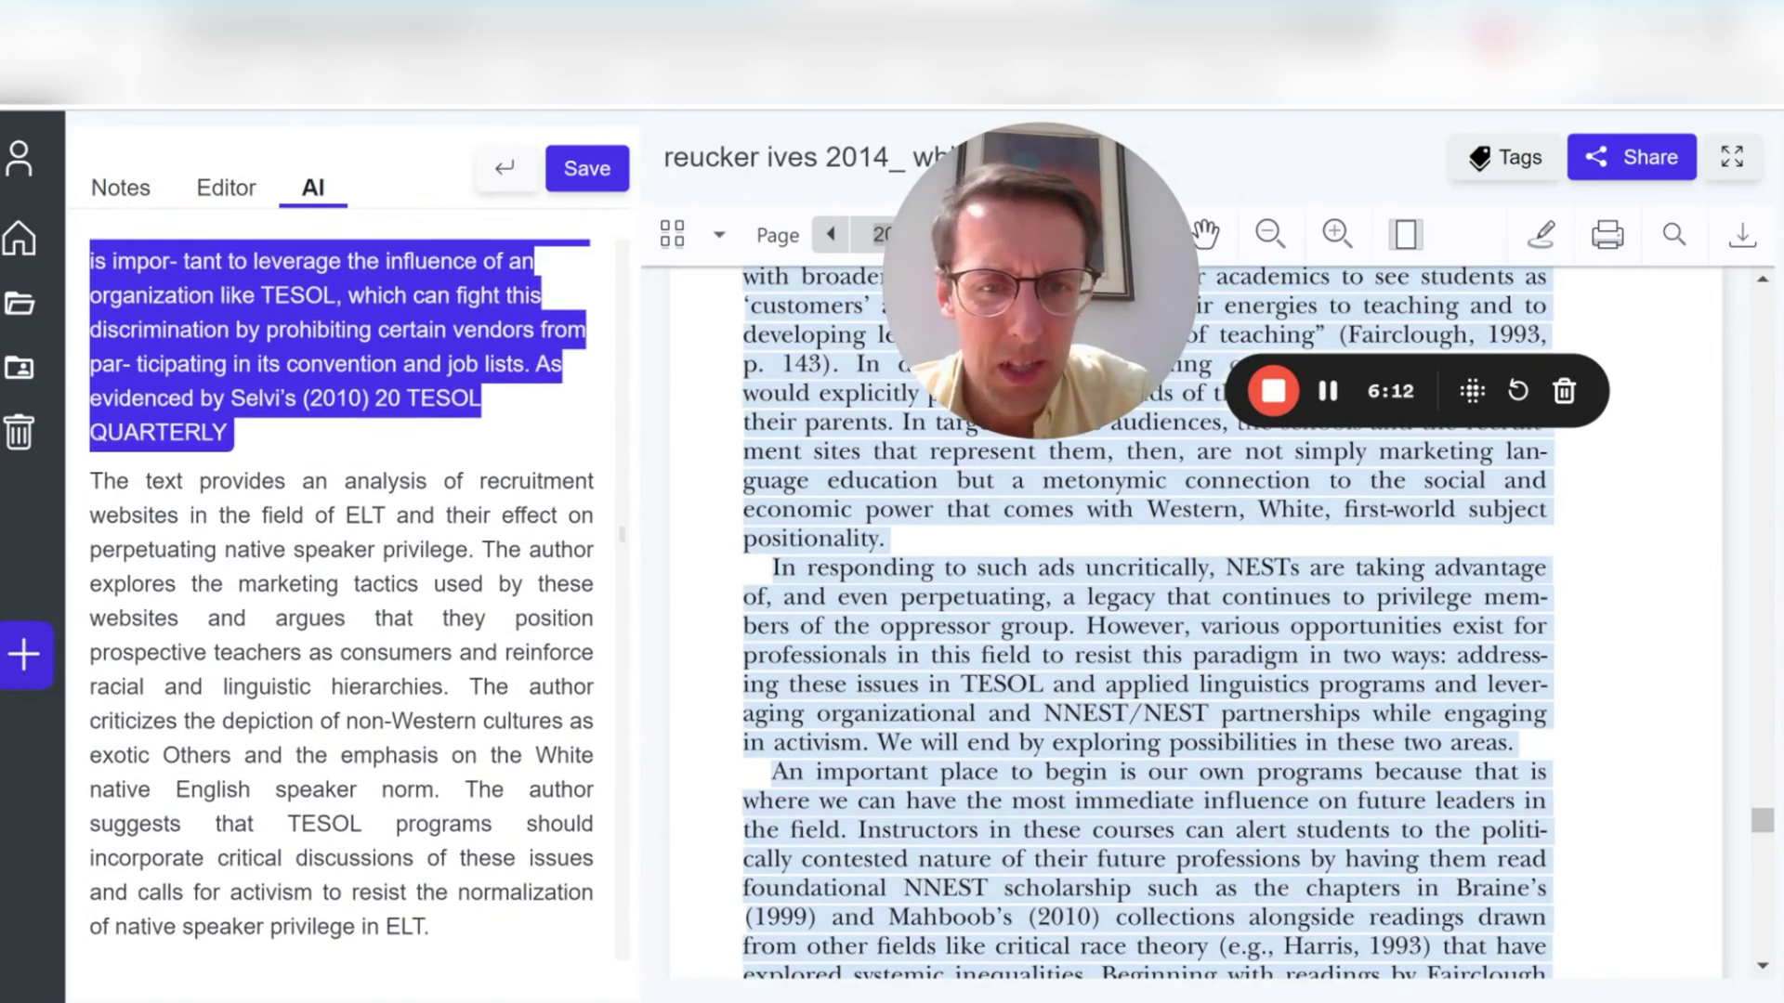
- Ask the AI "What is the opposite view?" for the sentence beginning "The recruitment sites we analyzed", replacing the earlier prompt text
left_click(956, 686)
scroll(341, 595, "up", 20)
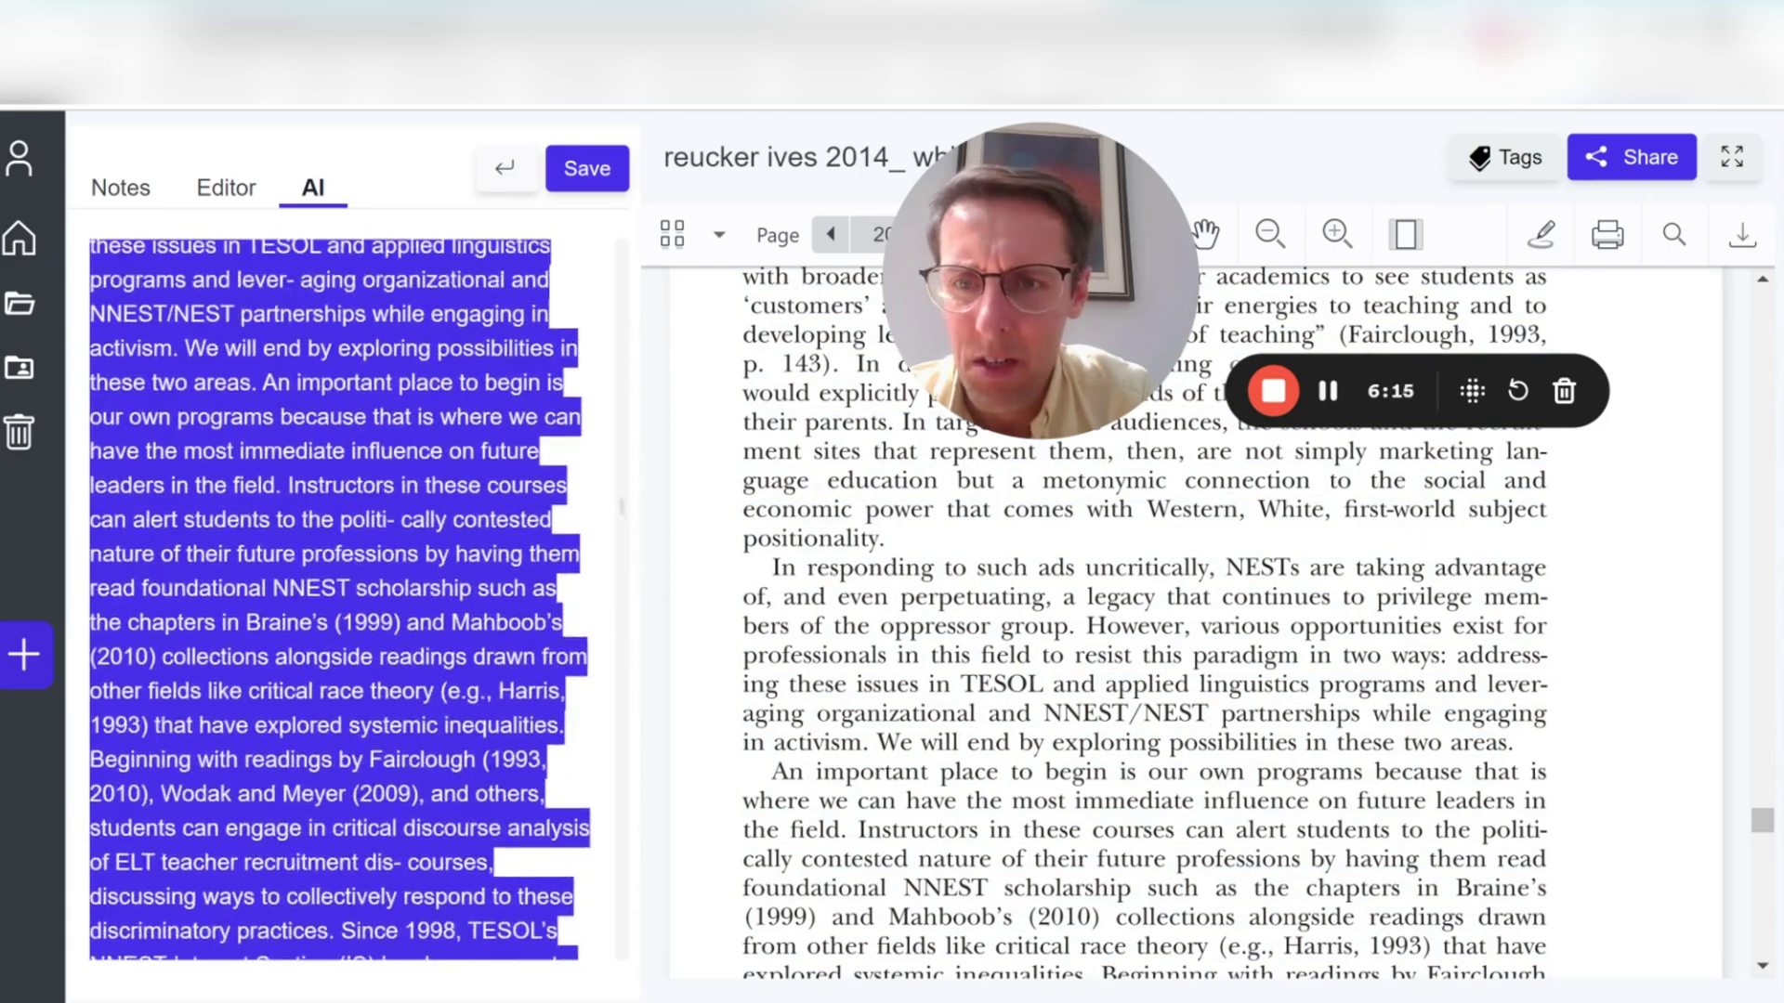
scroll(341, 594, "up", 20)
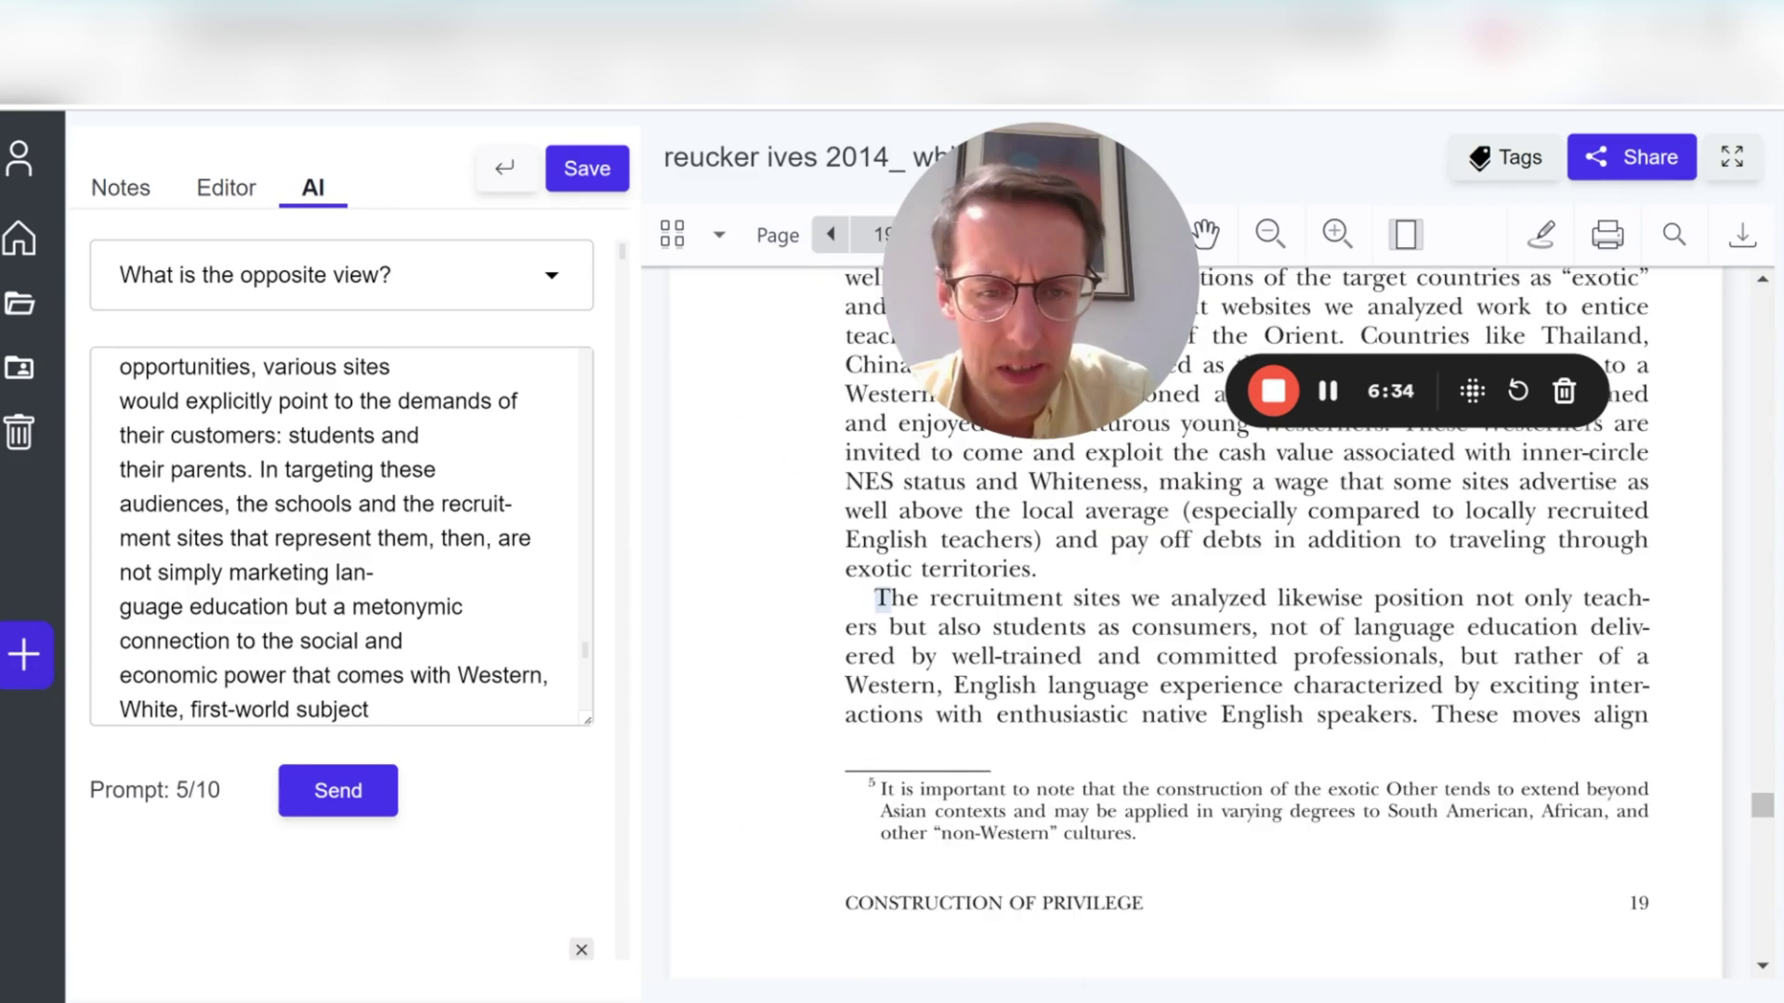
left_click_drag(874, 598, 1419, 715)
key("ctrl+c")
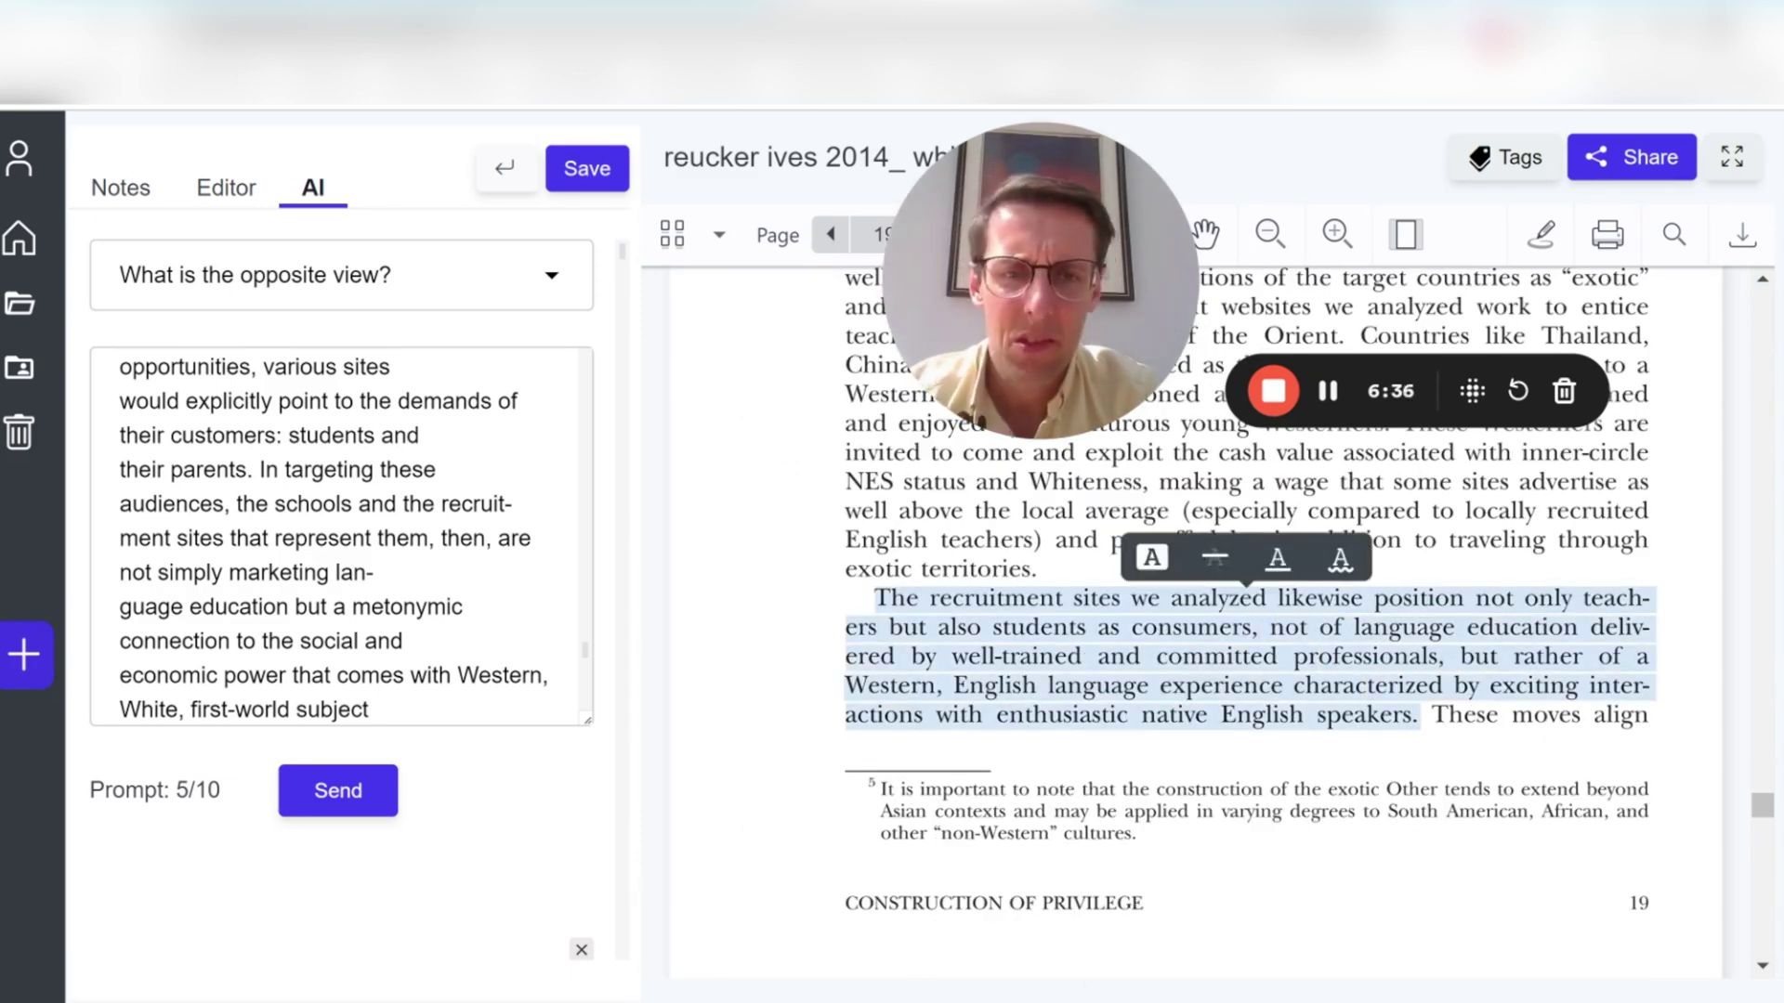
key("ctrl+a")
key("ctrl+v")
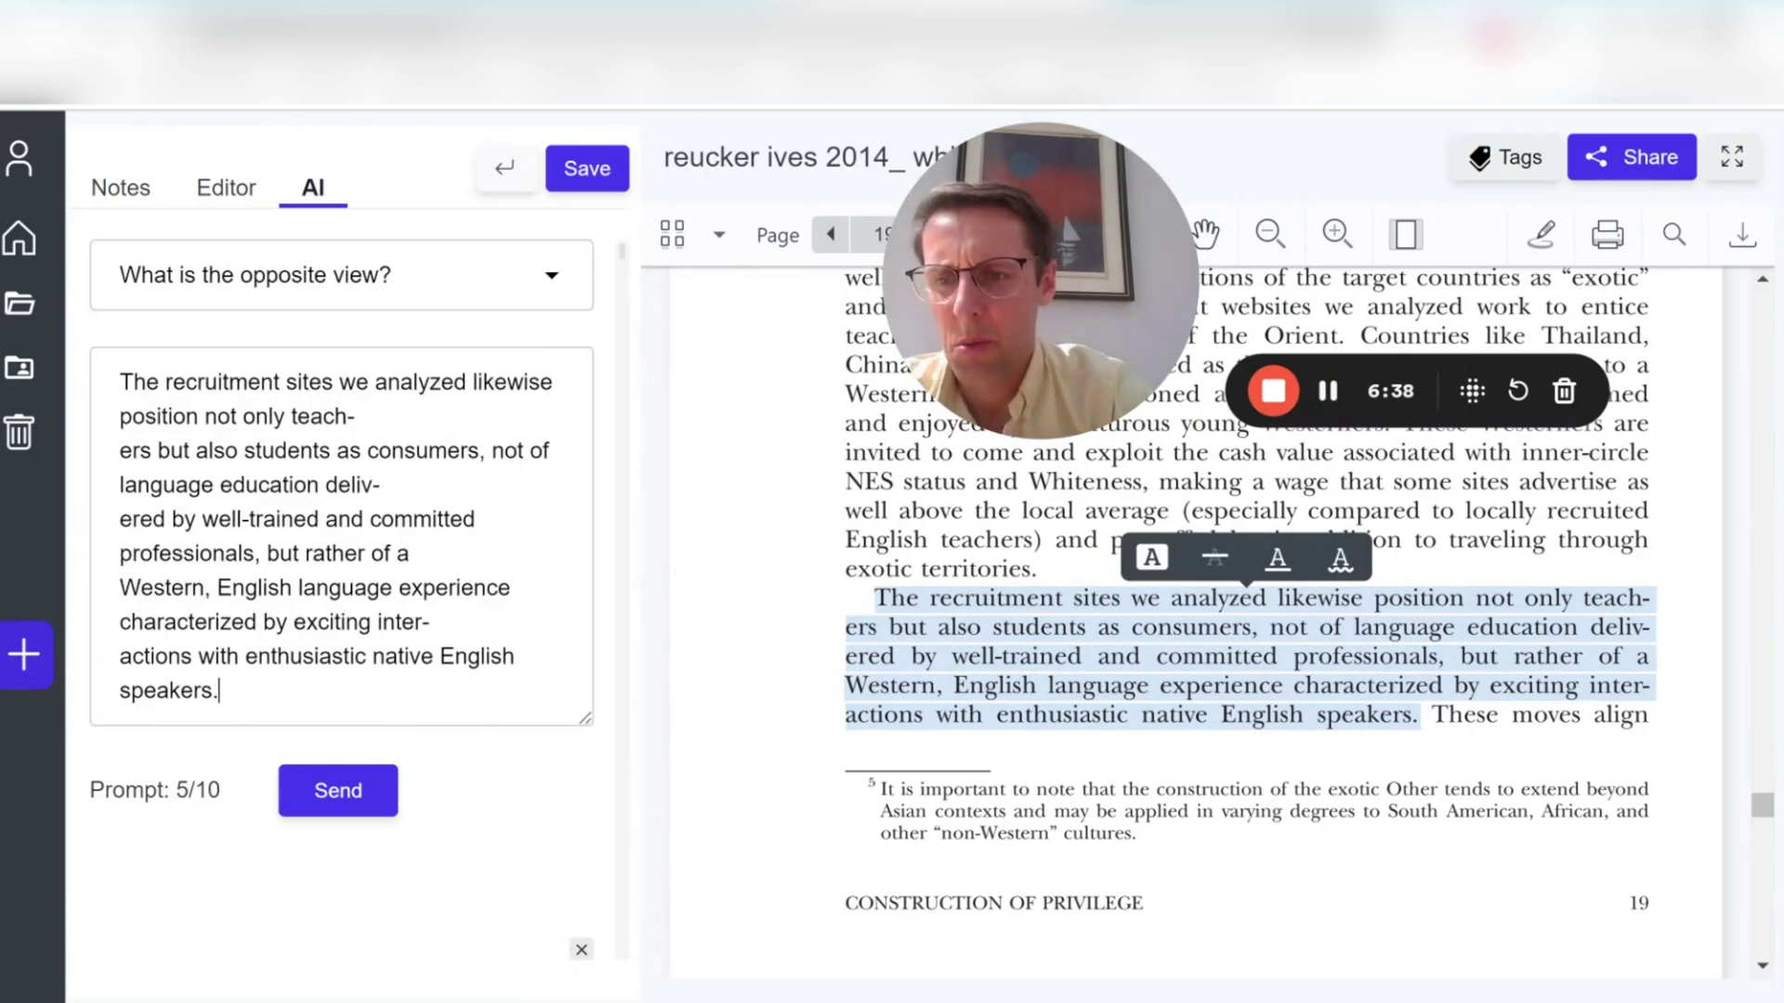
left_click(359, 795)
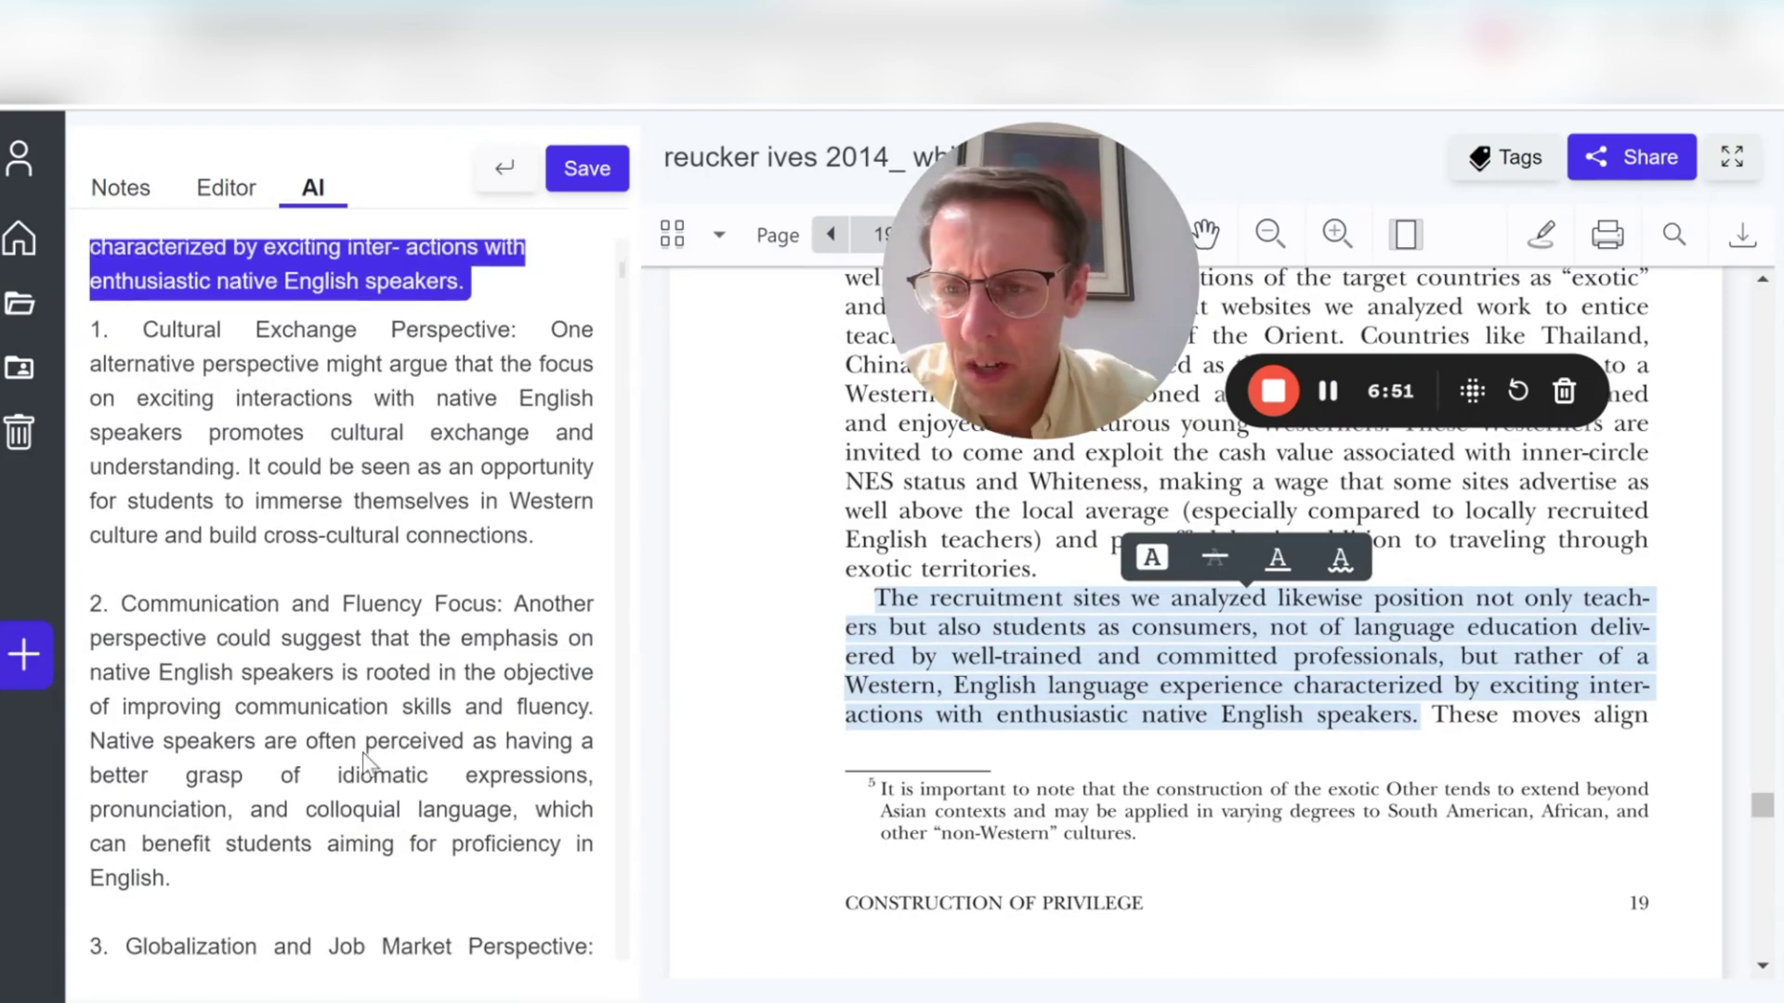
- Review the AI's alternative perspectives on the recruitment sites, including the Marketing and Advertising Perspective
scroll(341, 599, "down", 5)
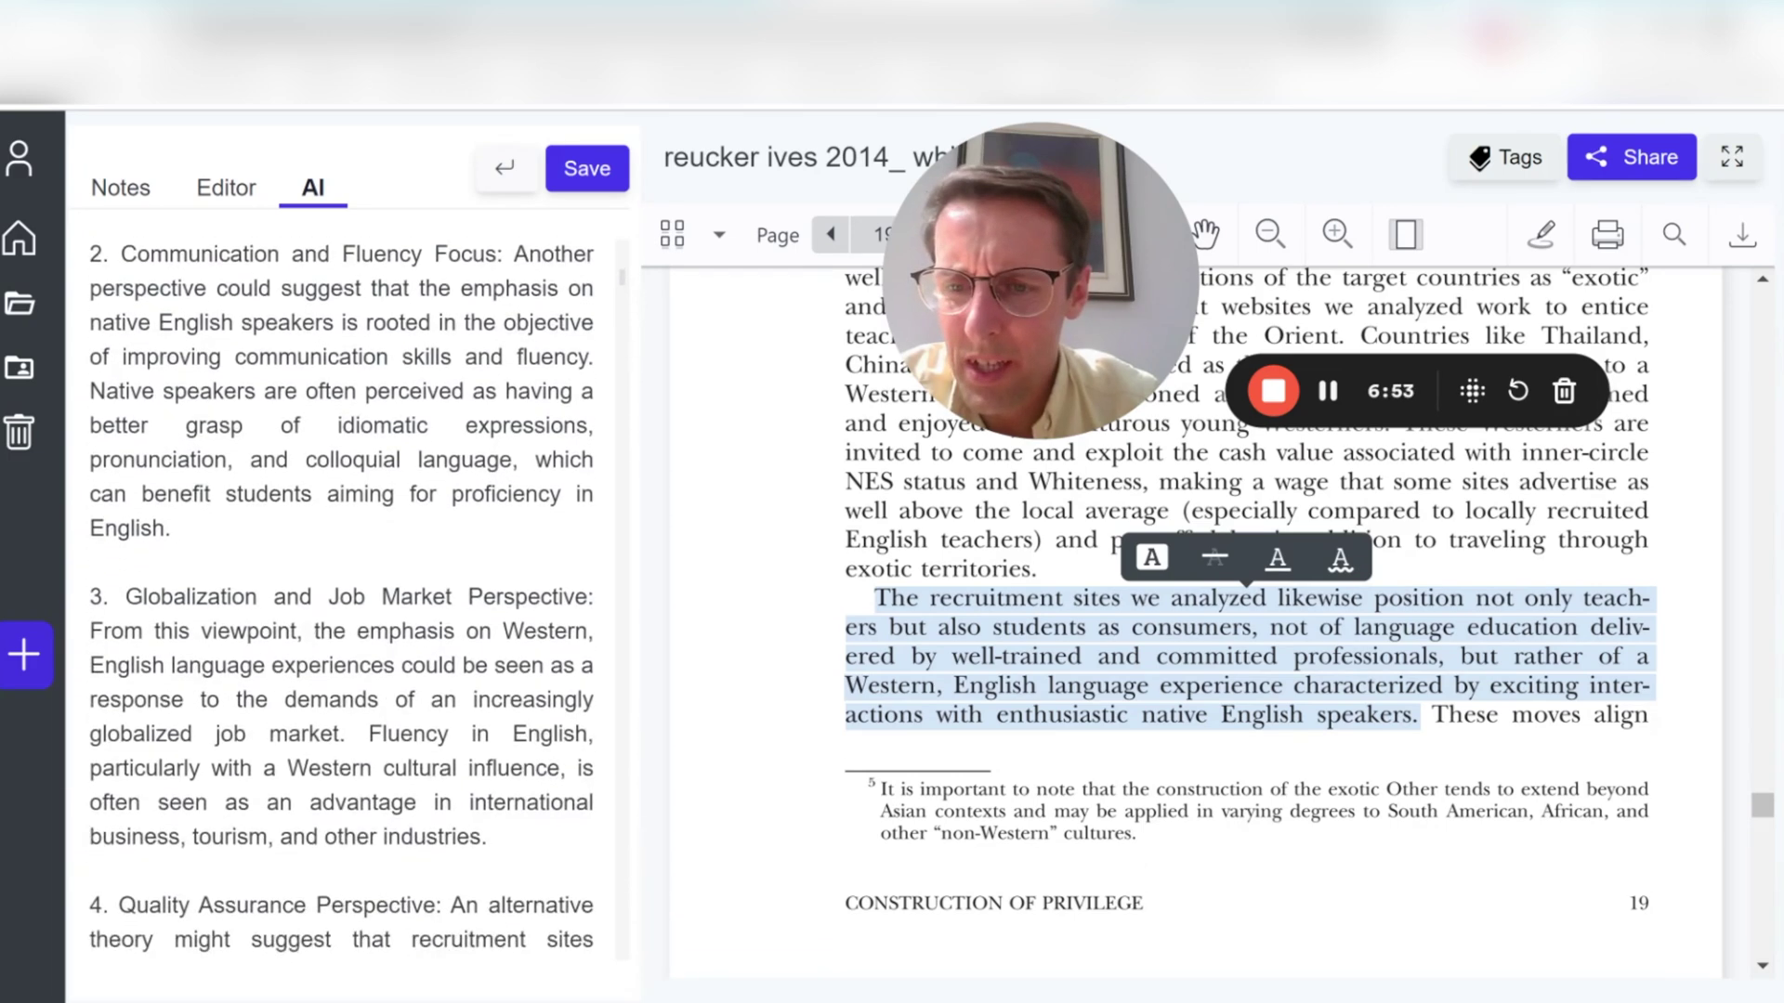
scroll(341, 599, "down", 6)
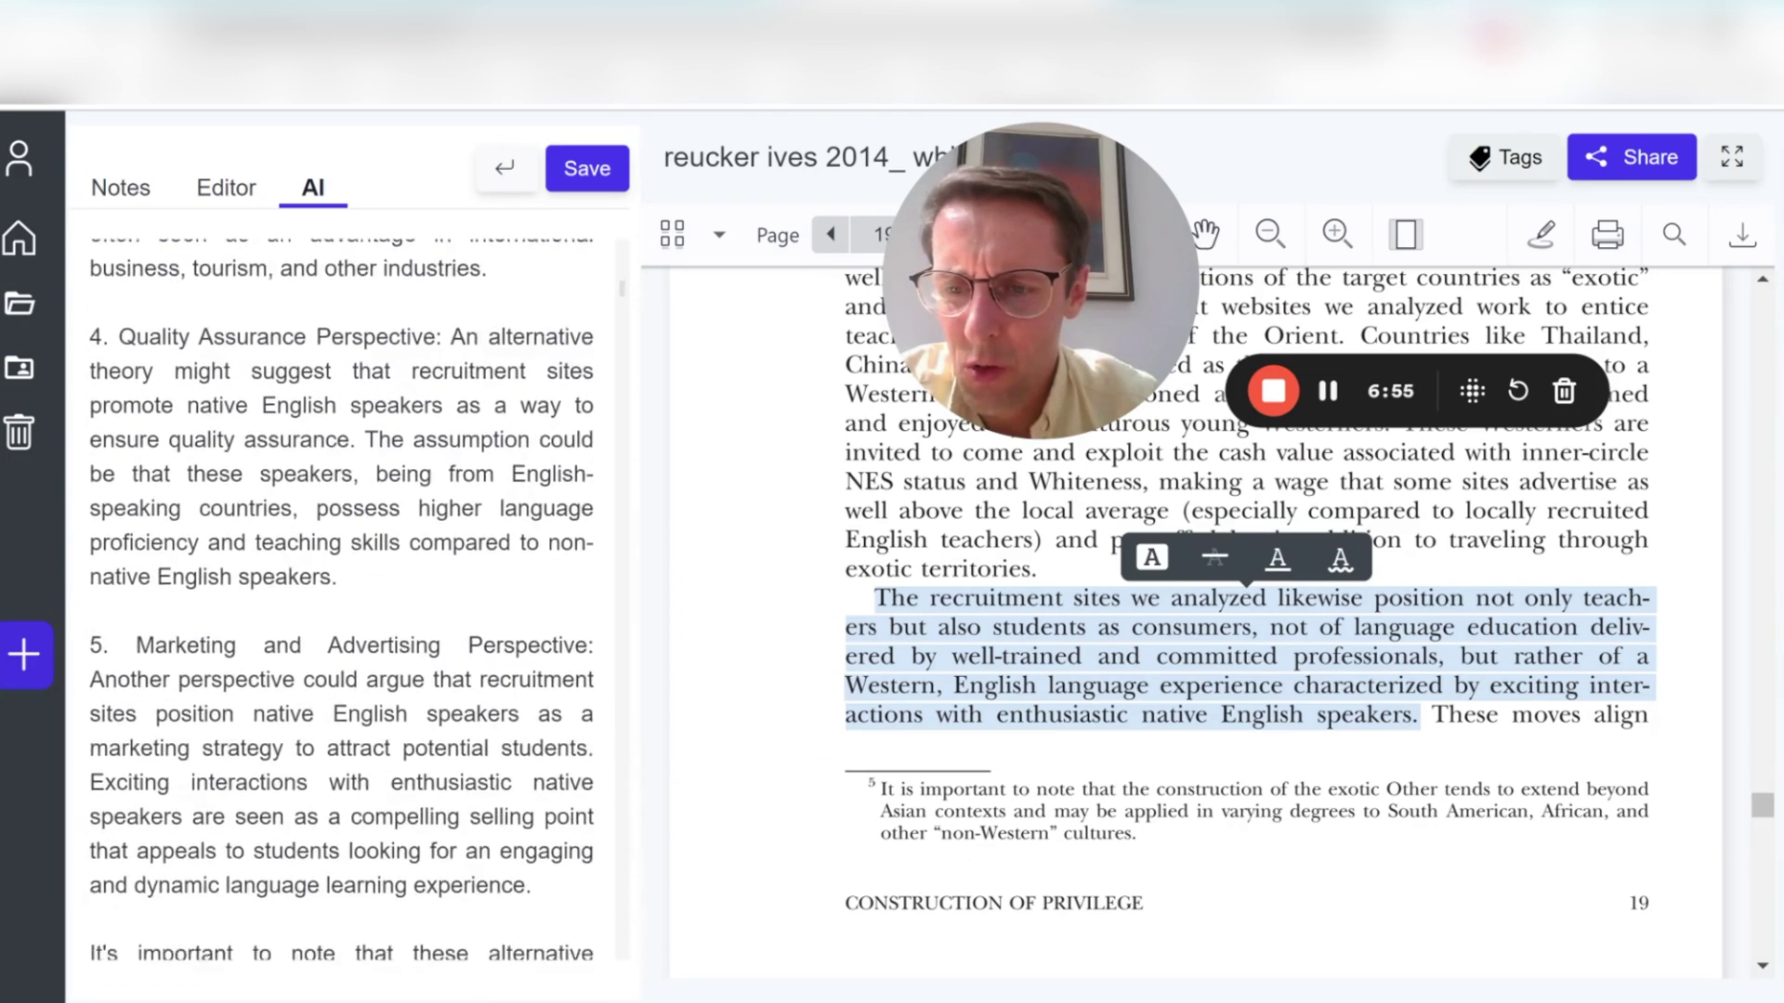
scroll(341, 599, "down", 3)
scroll(341, 599, "up", 2)
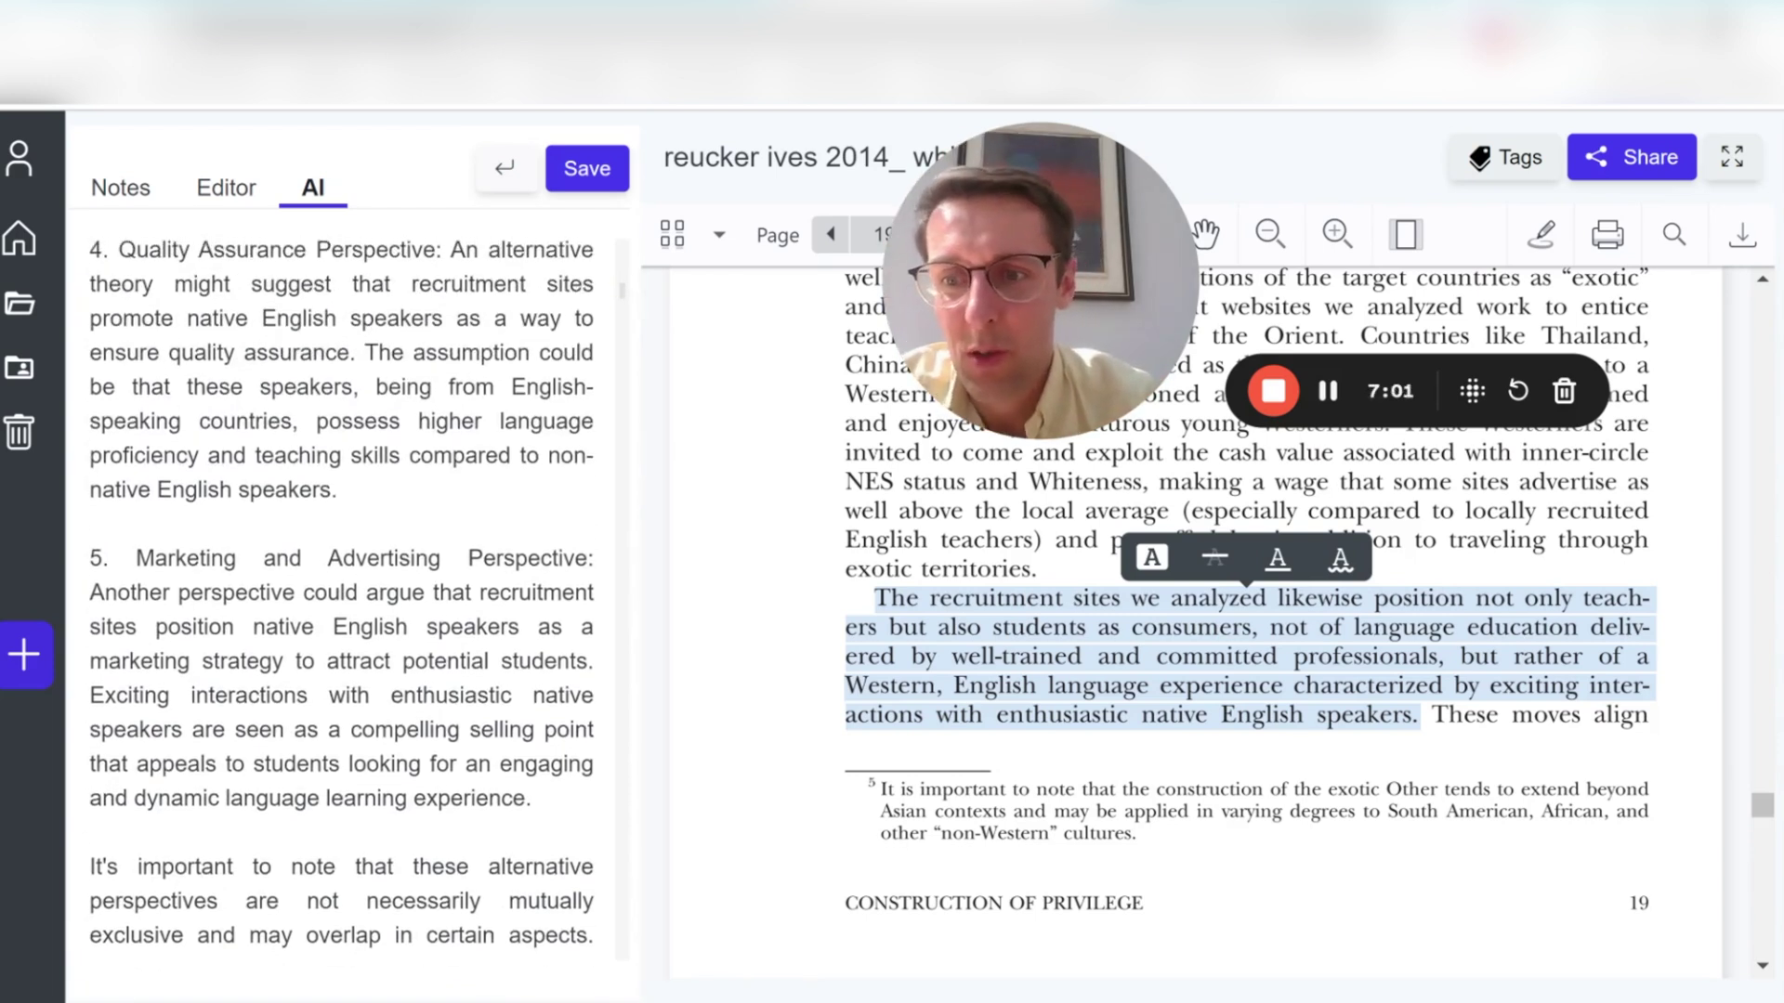
left_click_drag(136, 557, 614, 557)
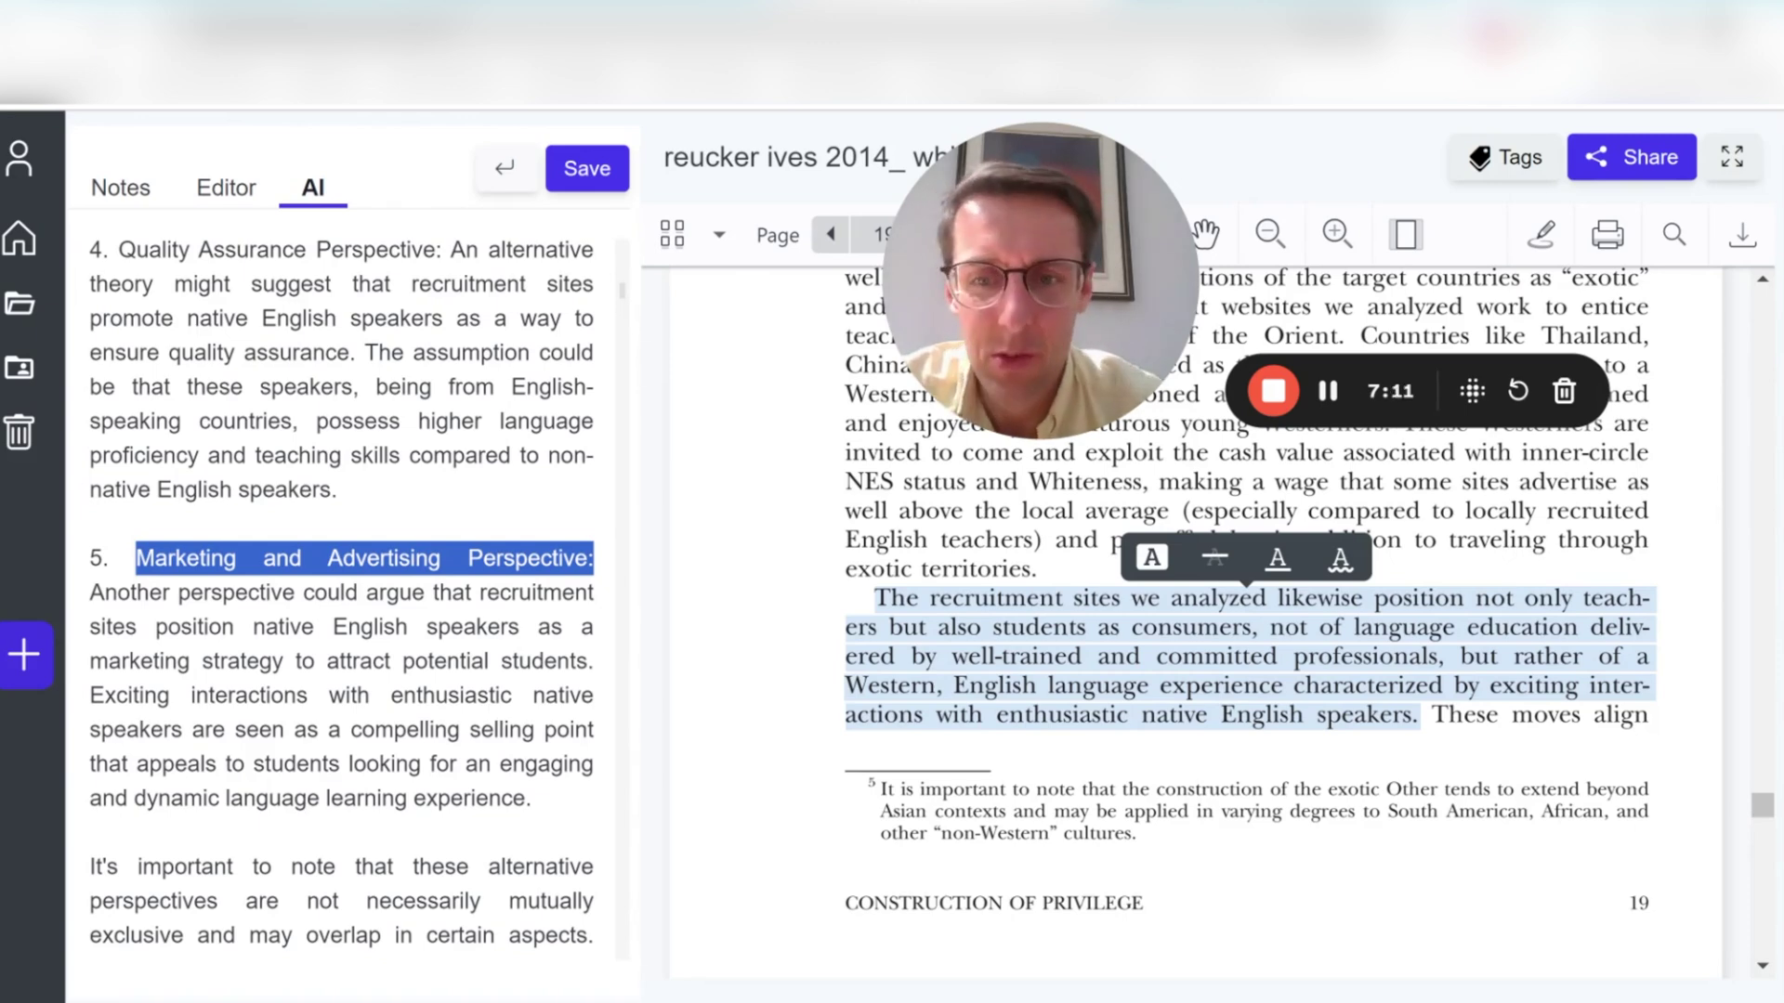
scroll(341, 594, "down", 3)
- Have the AI summarise the paragraph beginning "These websites advertise teaching opportunities" with "Summarize this text", replacing the earlier prompt text, and read the summary
scroll(341, 595, "up", 7)
scroll(341, 594, "up", 10)
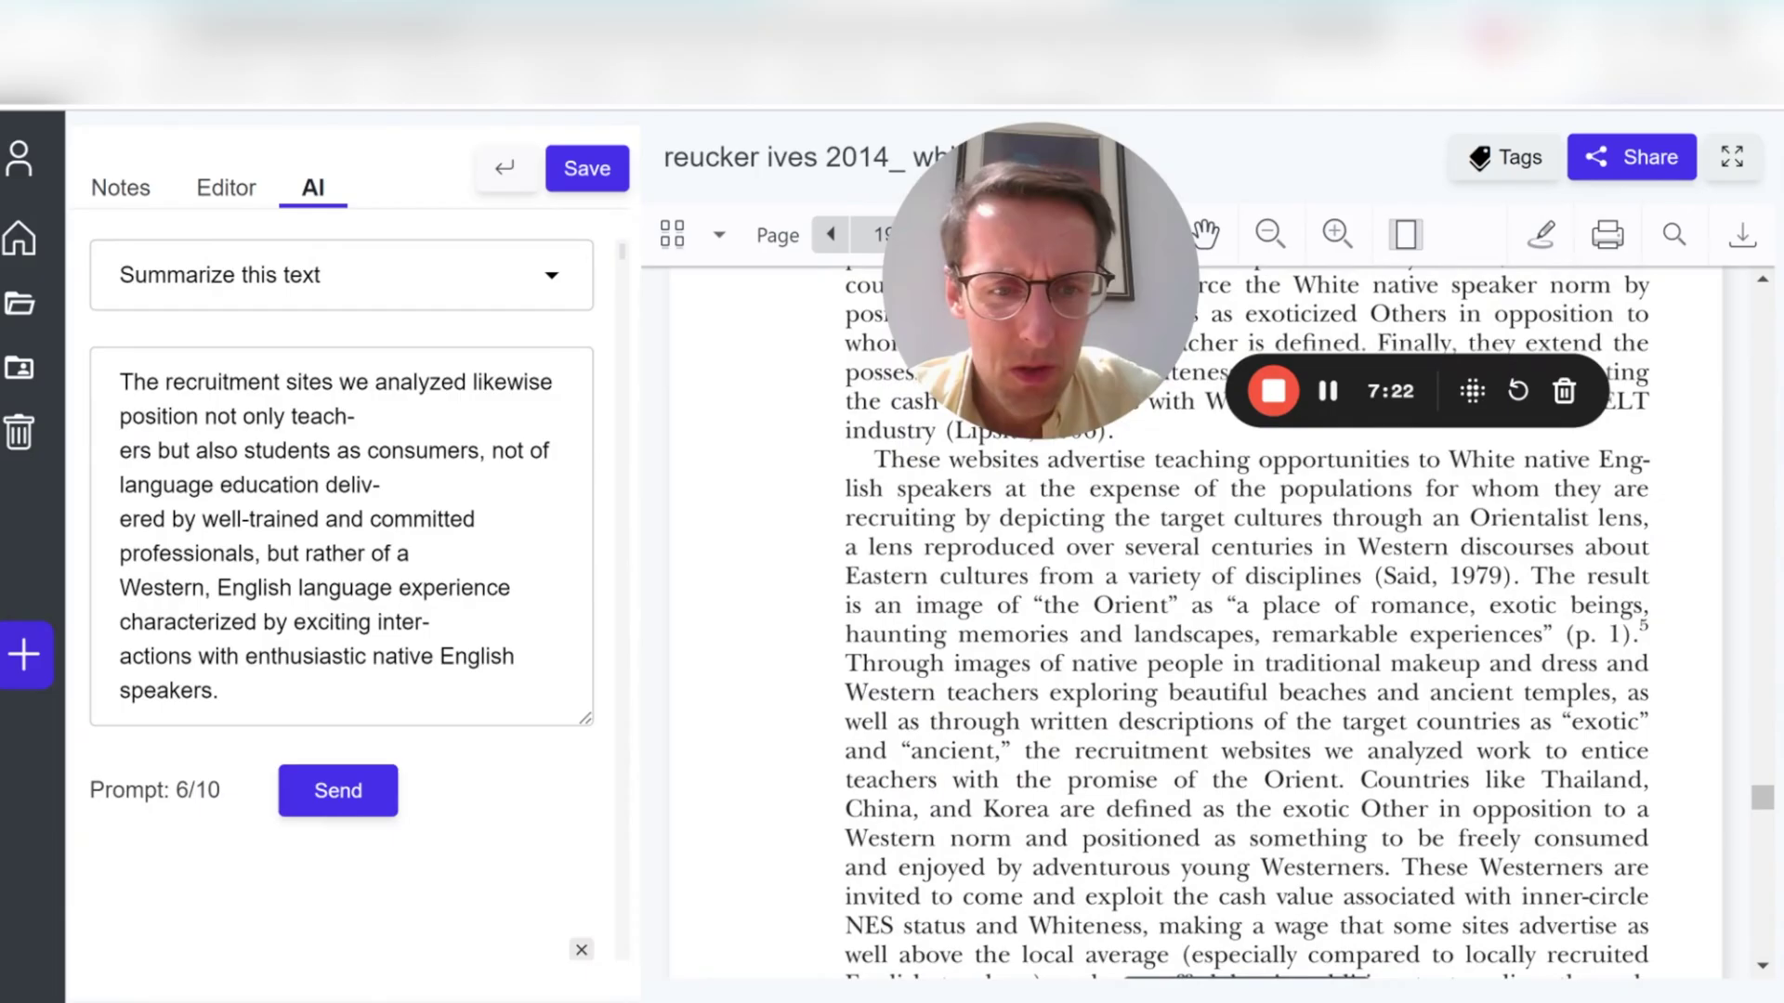
left_click_drag(845, 453, 1040, 695)
scroll(1245, 622, "up", 3)
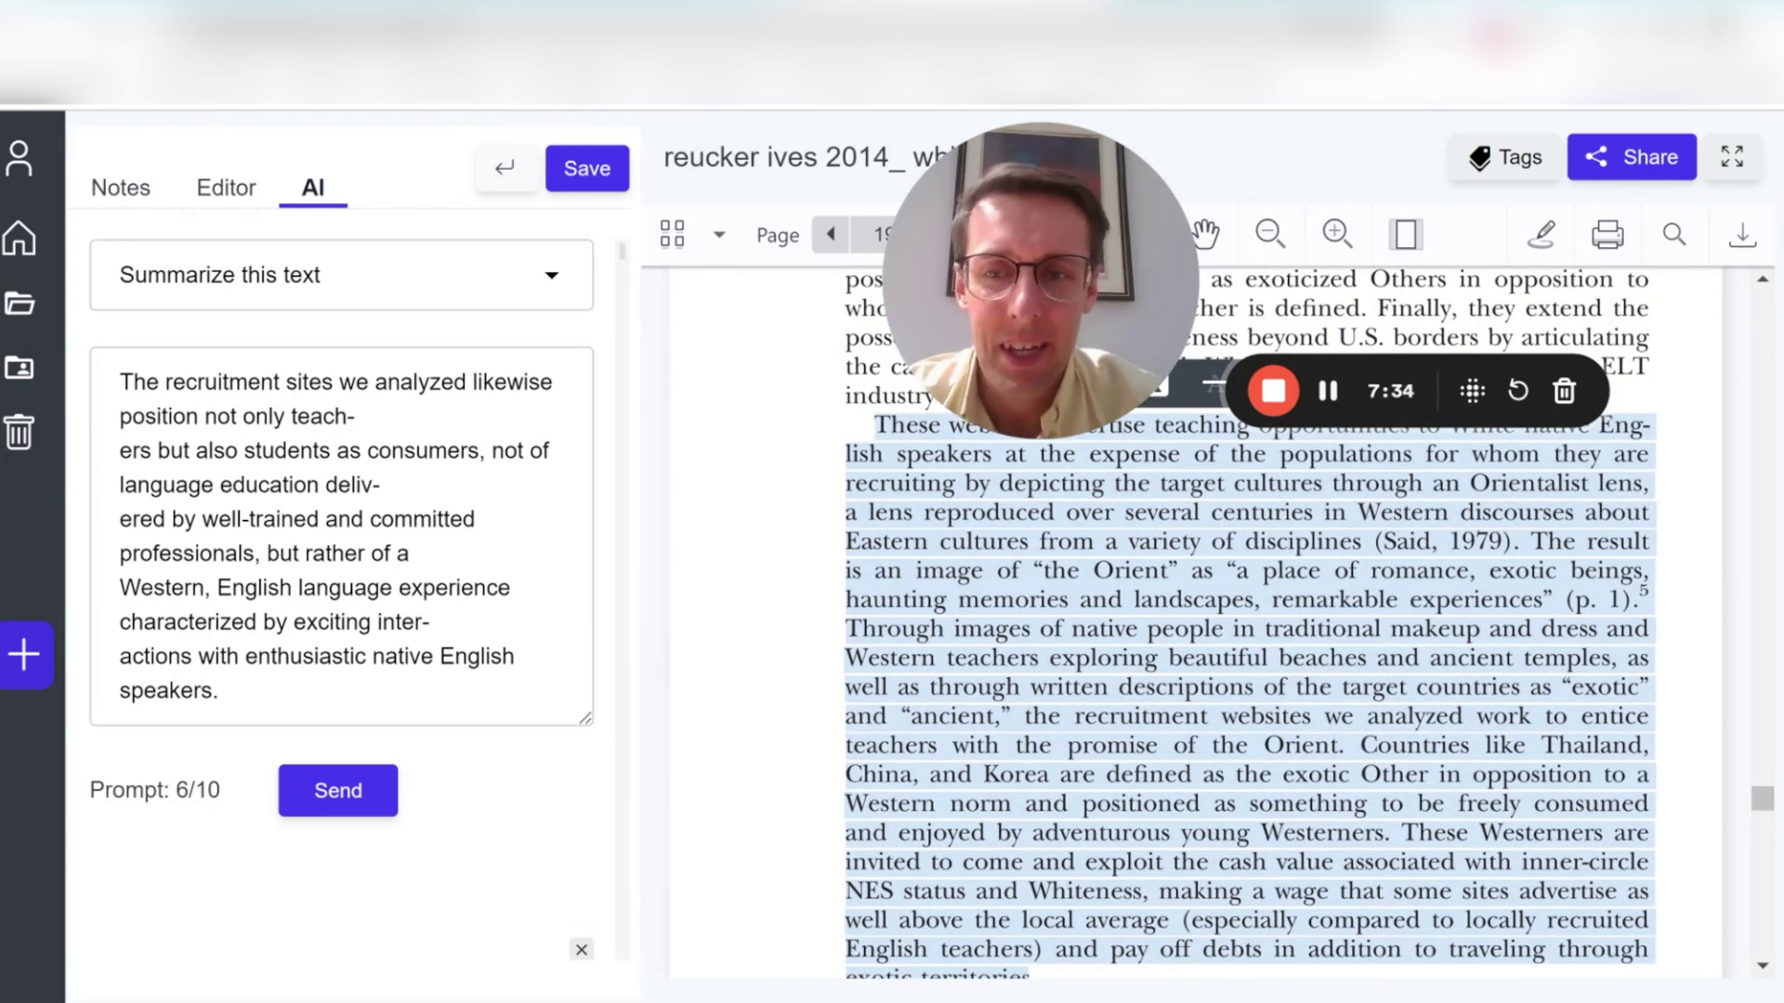
key("ctrl+a")
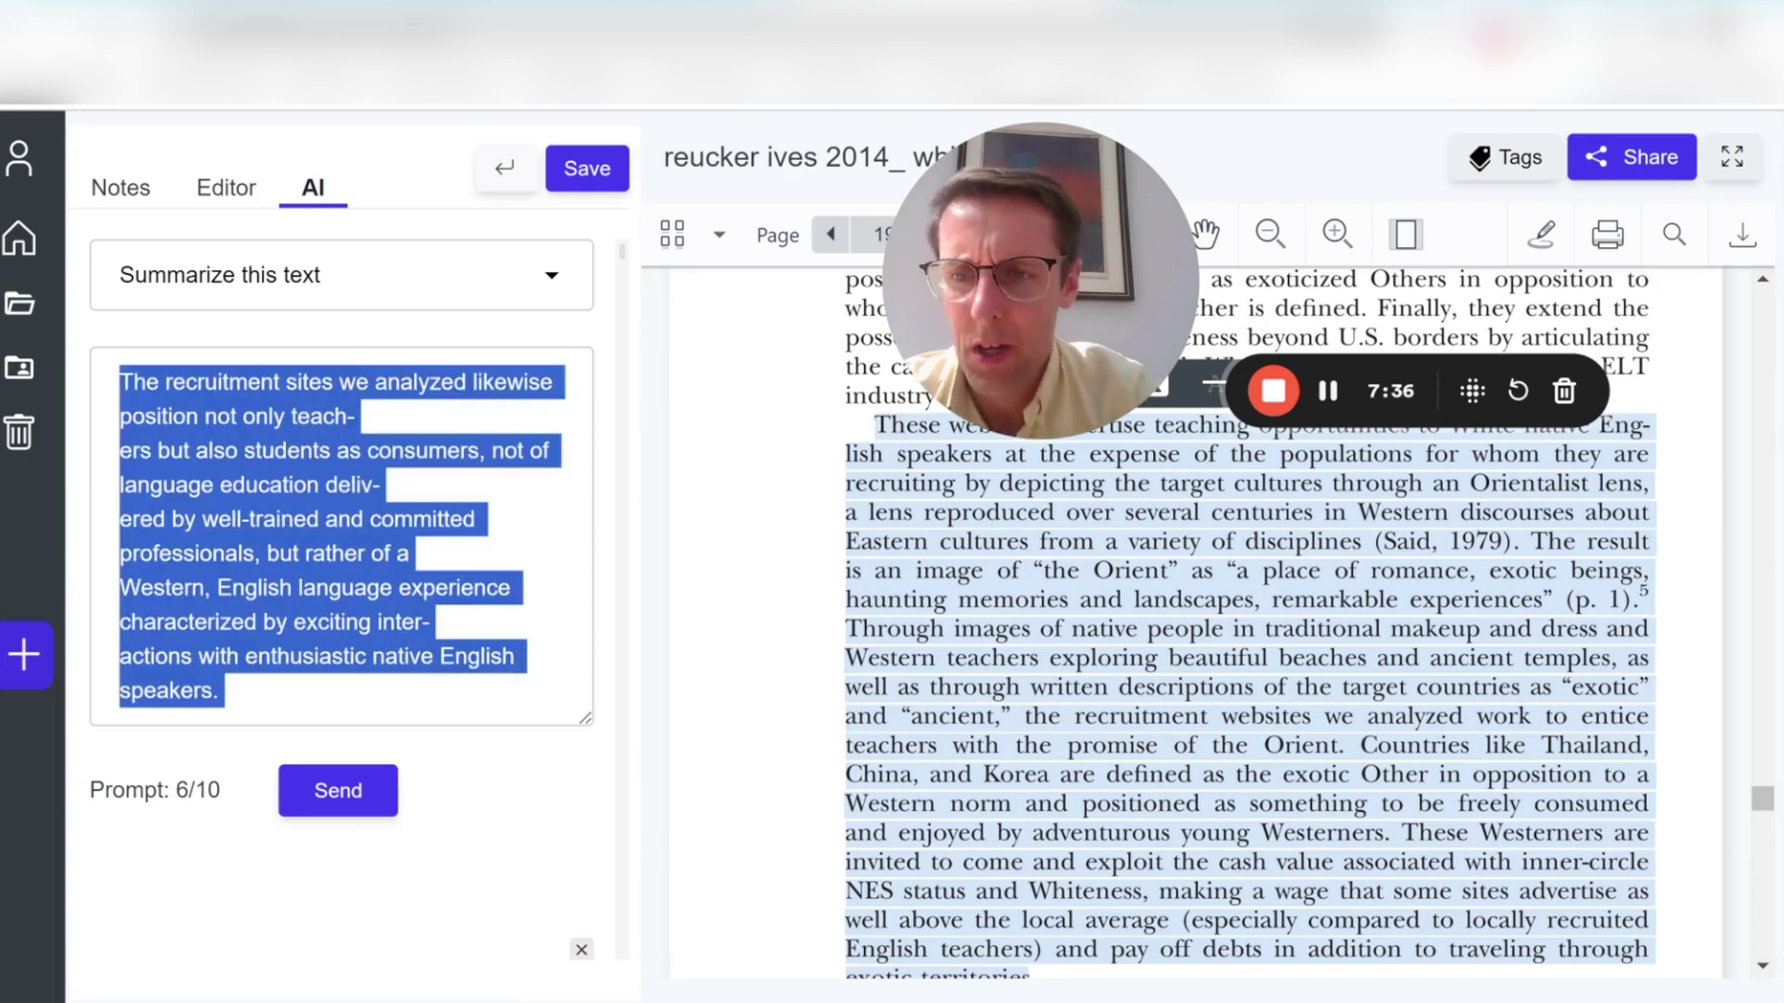
key("ctrl+v")
left_click(381, 768)
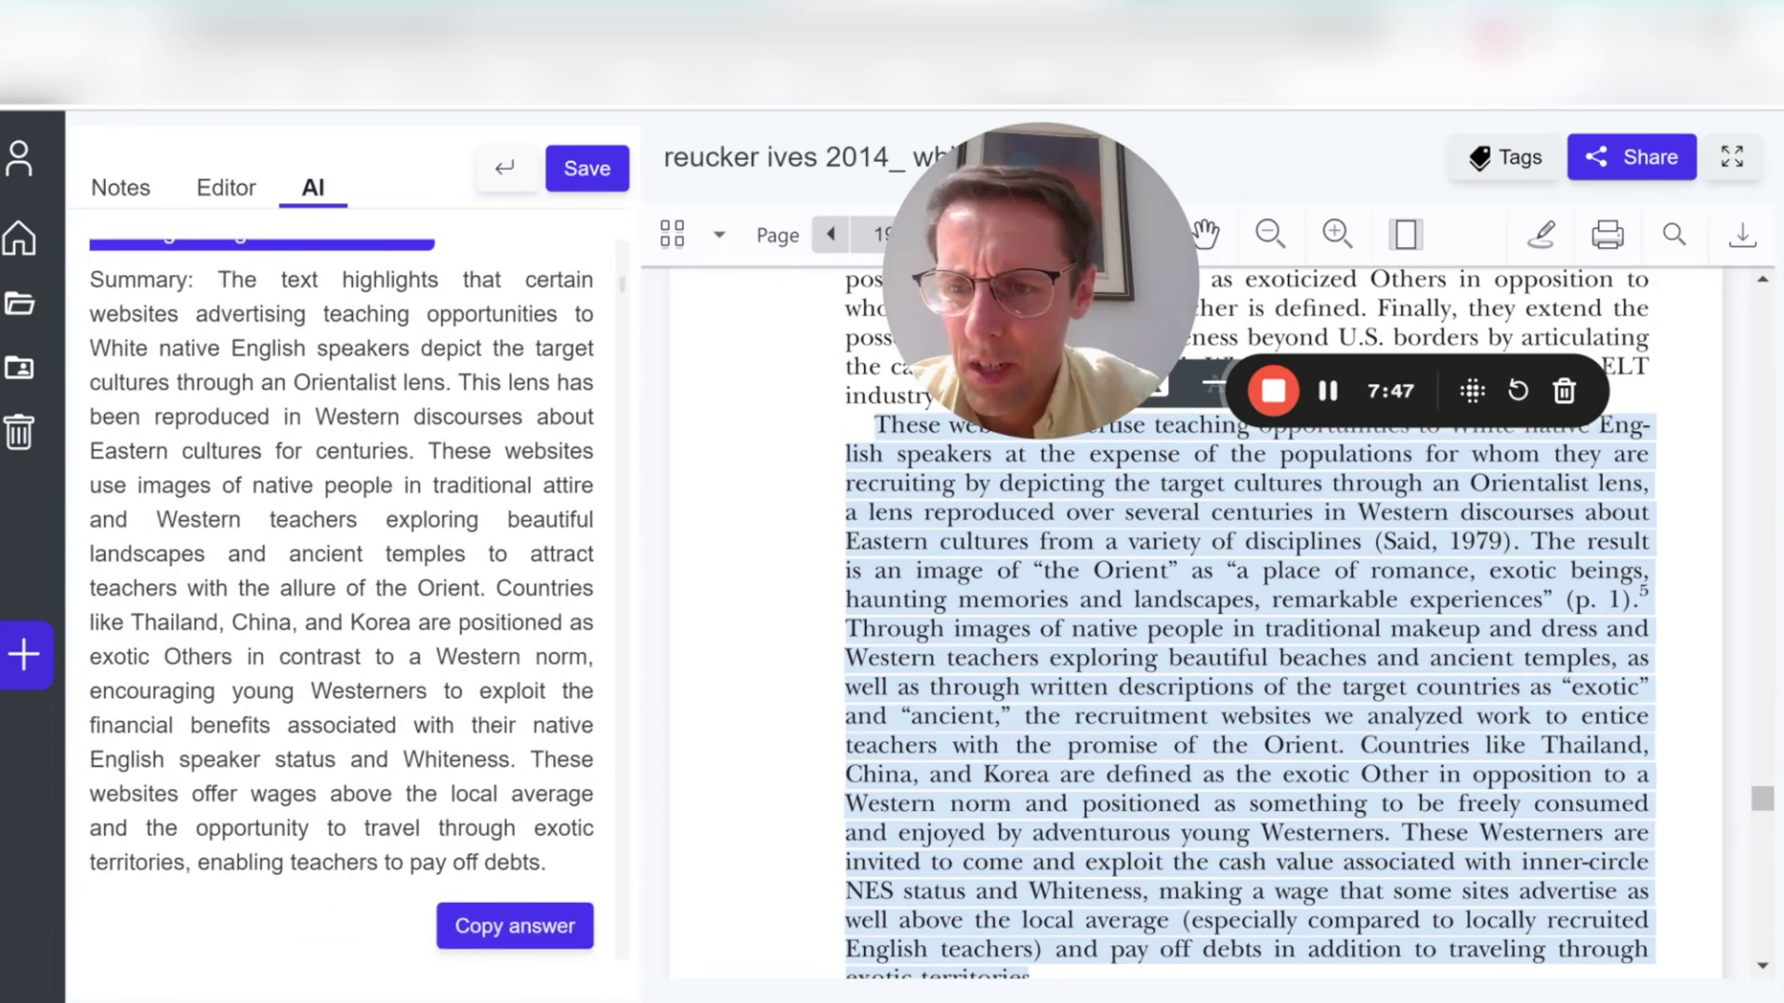
left_click_drag(230, 279, 414, 623)
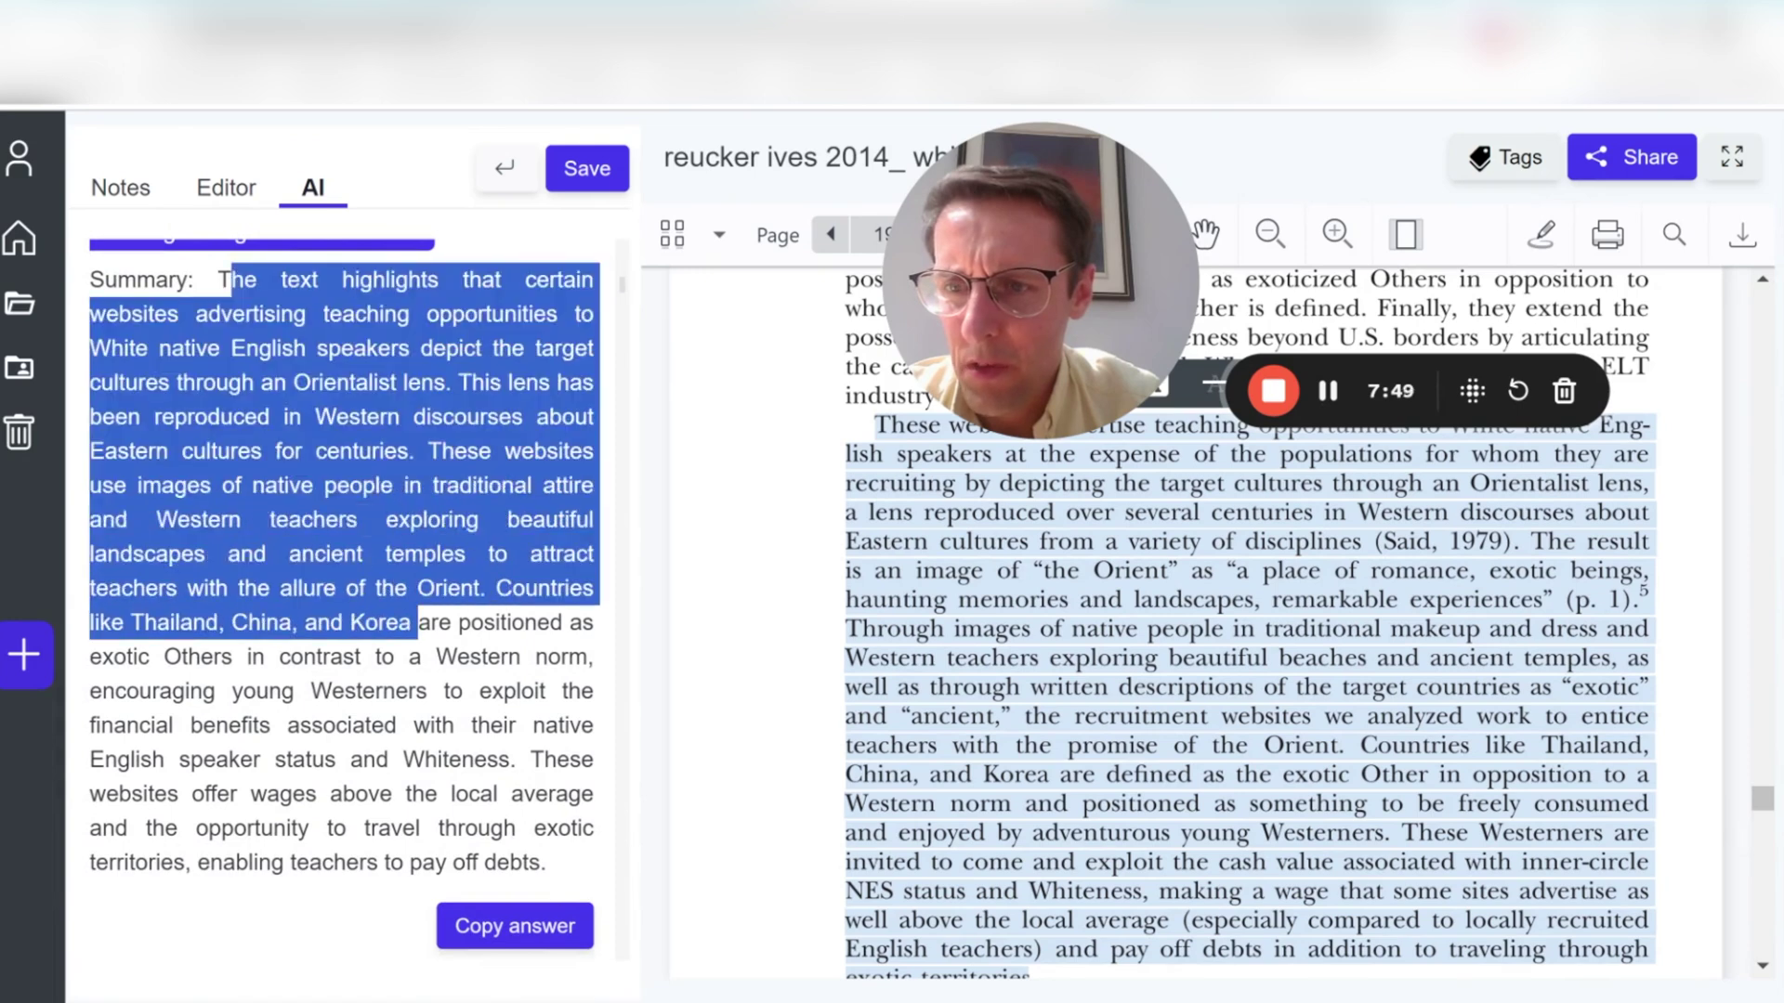
- Review the AI's full summary of the paragraph on websites advertising teaching opportunities
left_click(414, 622)
scroll(342, 599, "up", 1)
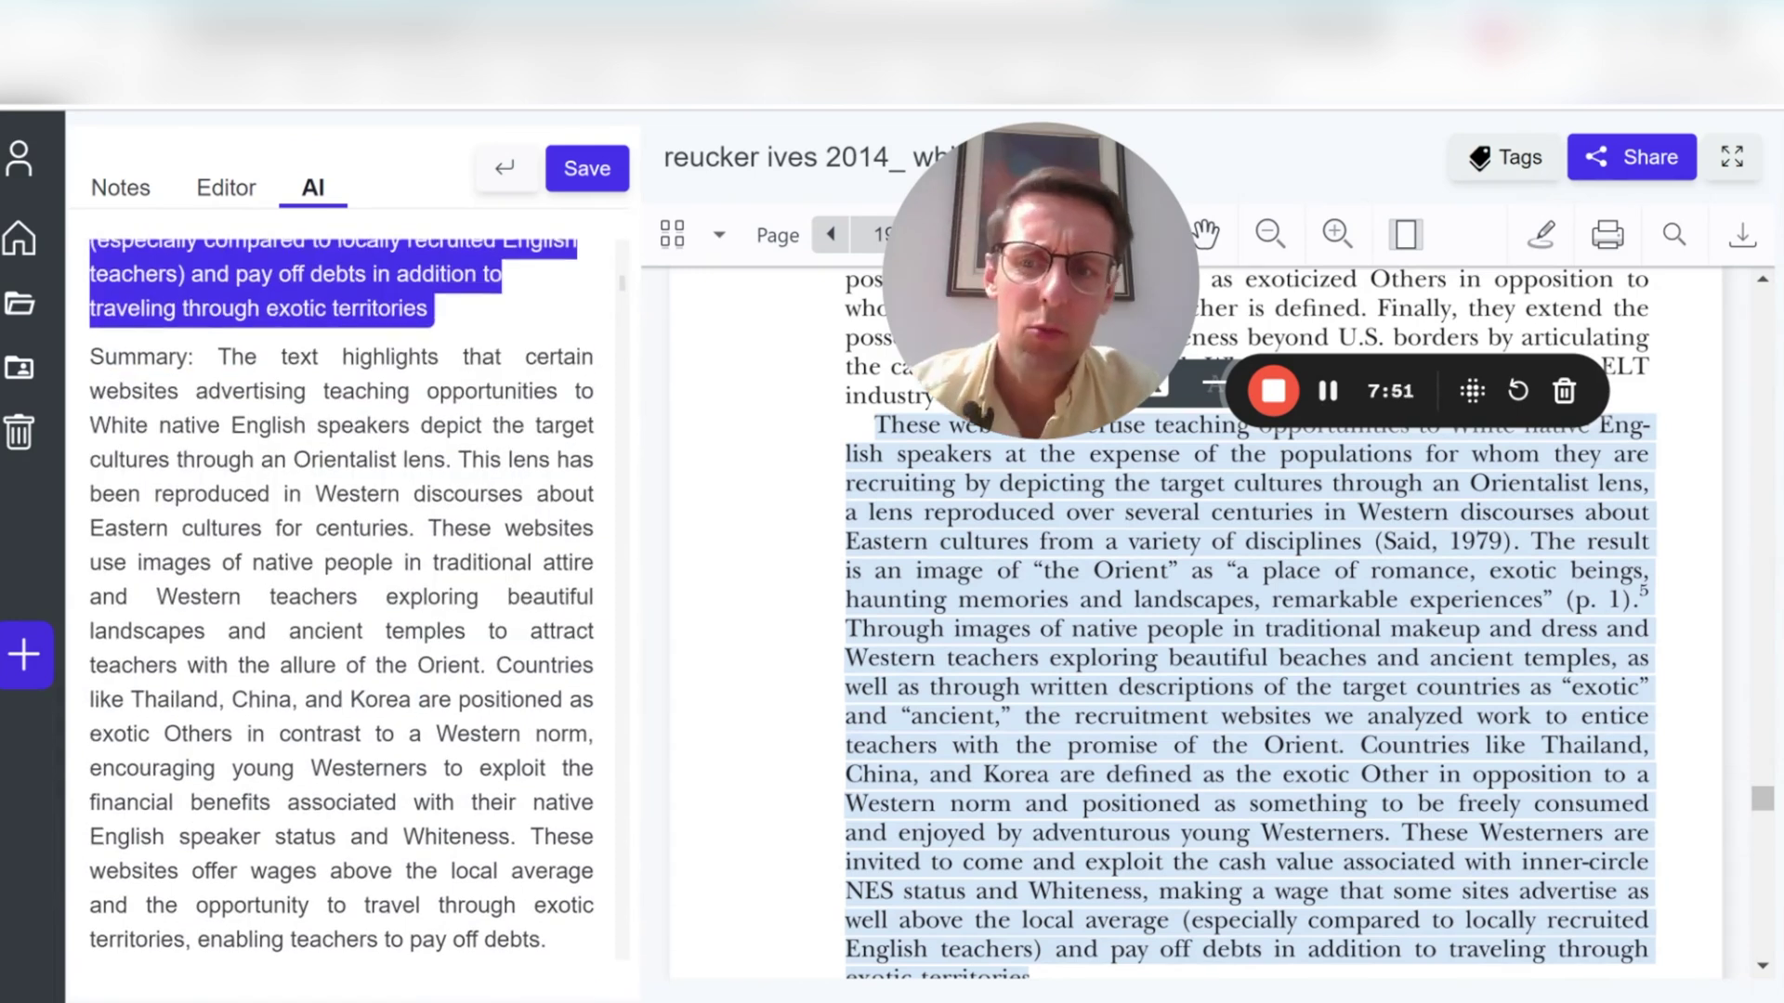
scroll(342, 599, "up", 1)
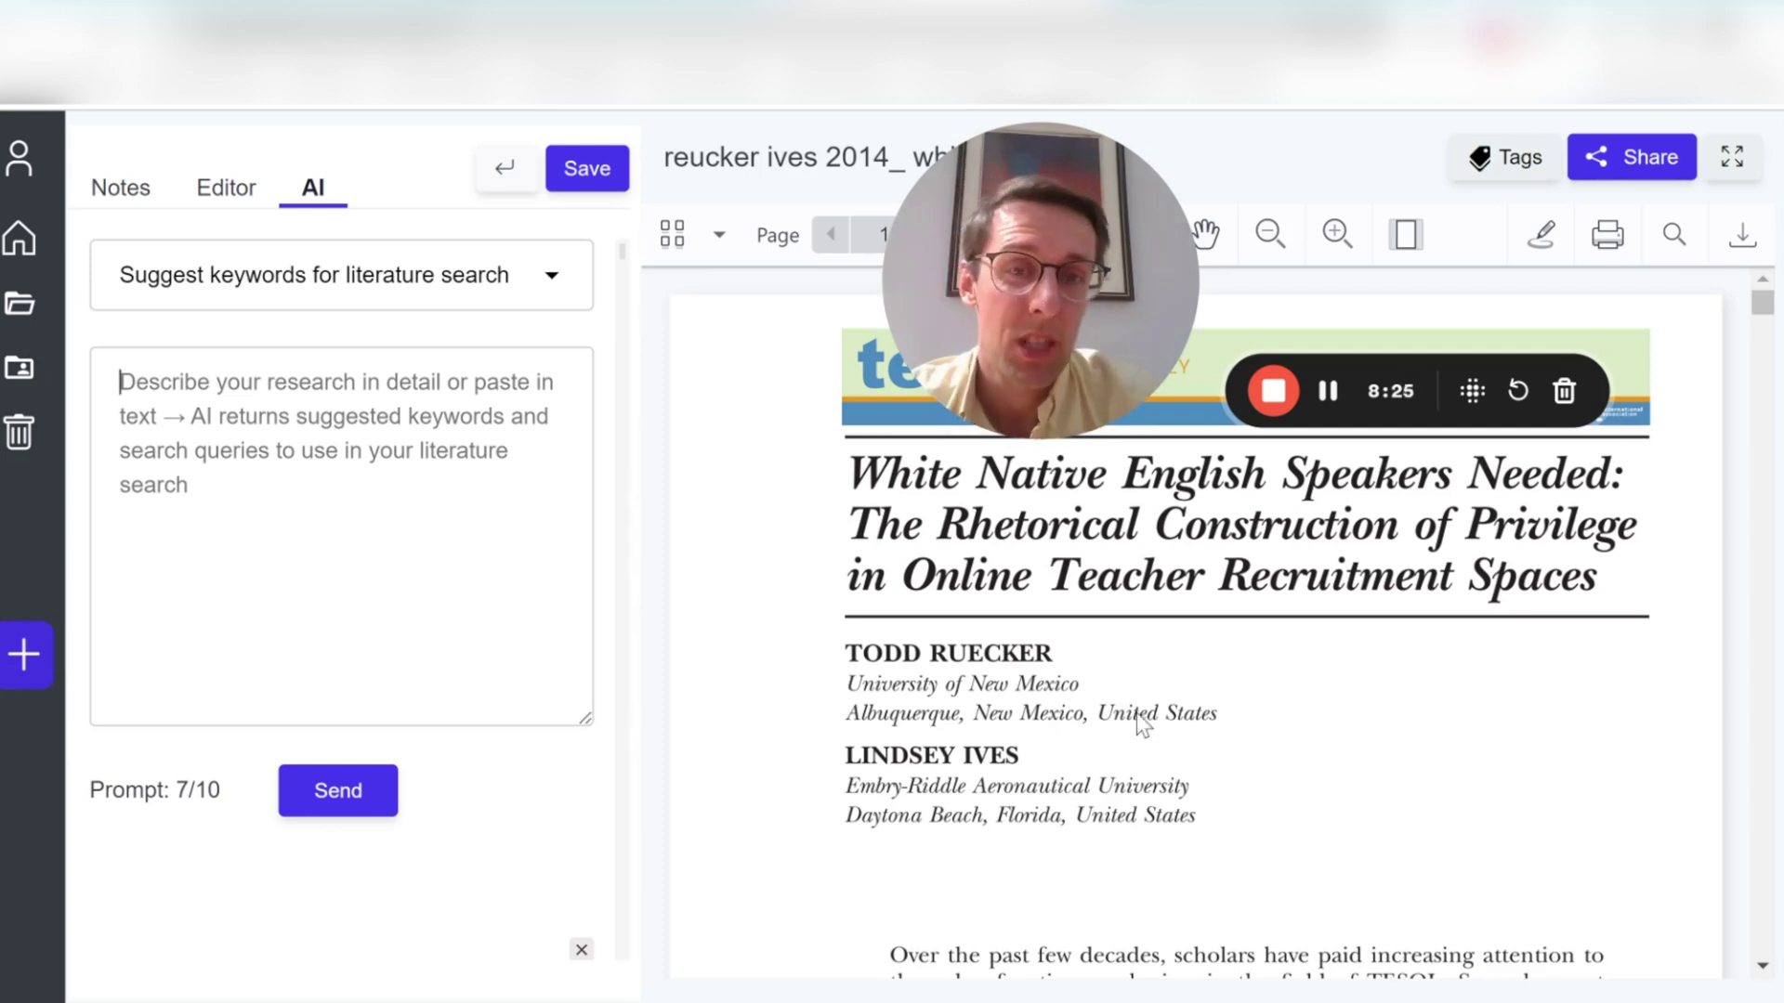
- Have the AI suggest literature-search keywords for the introduction passage from "Visitors to the English language teaching" to "outside of the approved list"
scroll(1136, 712, "down", 3)
scroll(1135, 712, "down", 2)
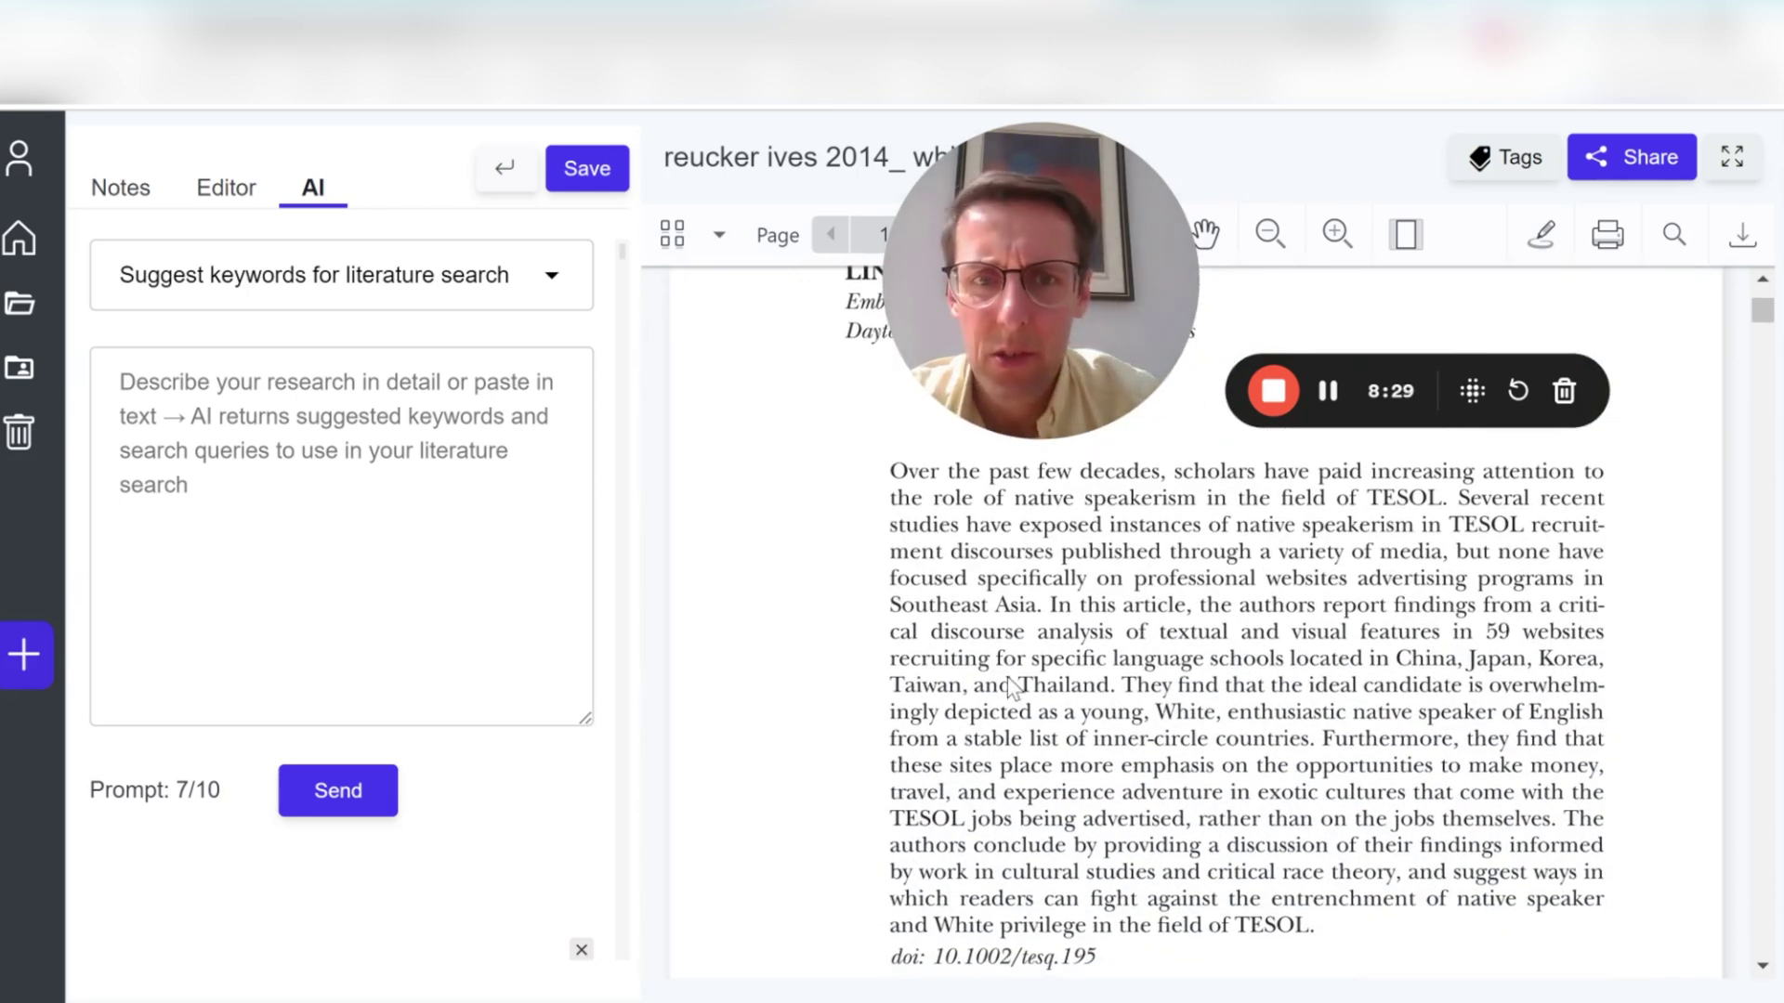
scroll(1011, 686, "up", 5)
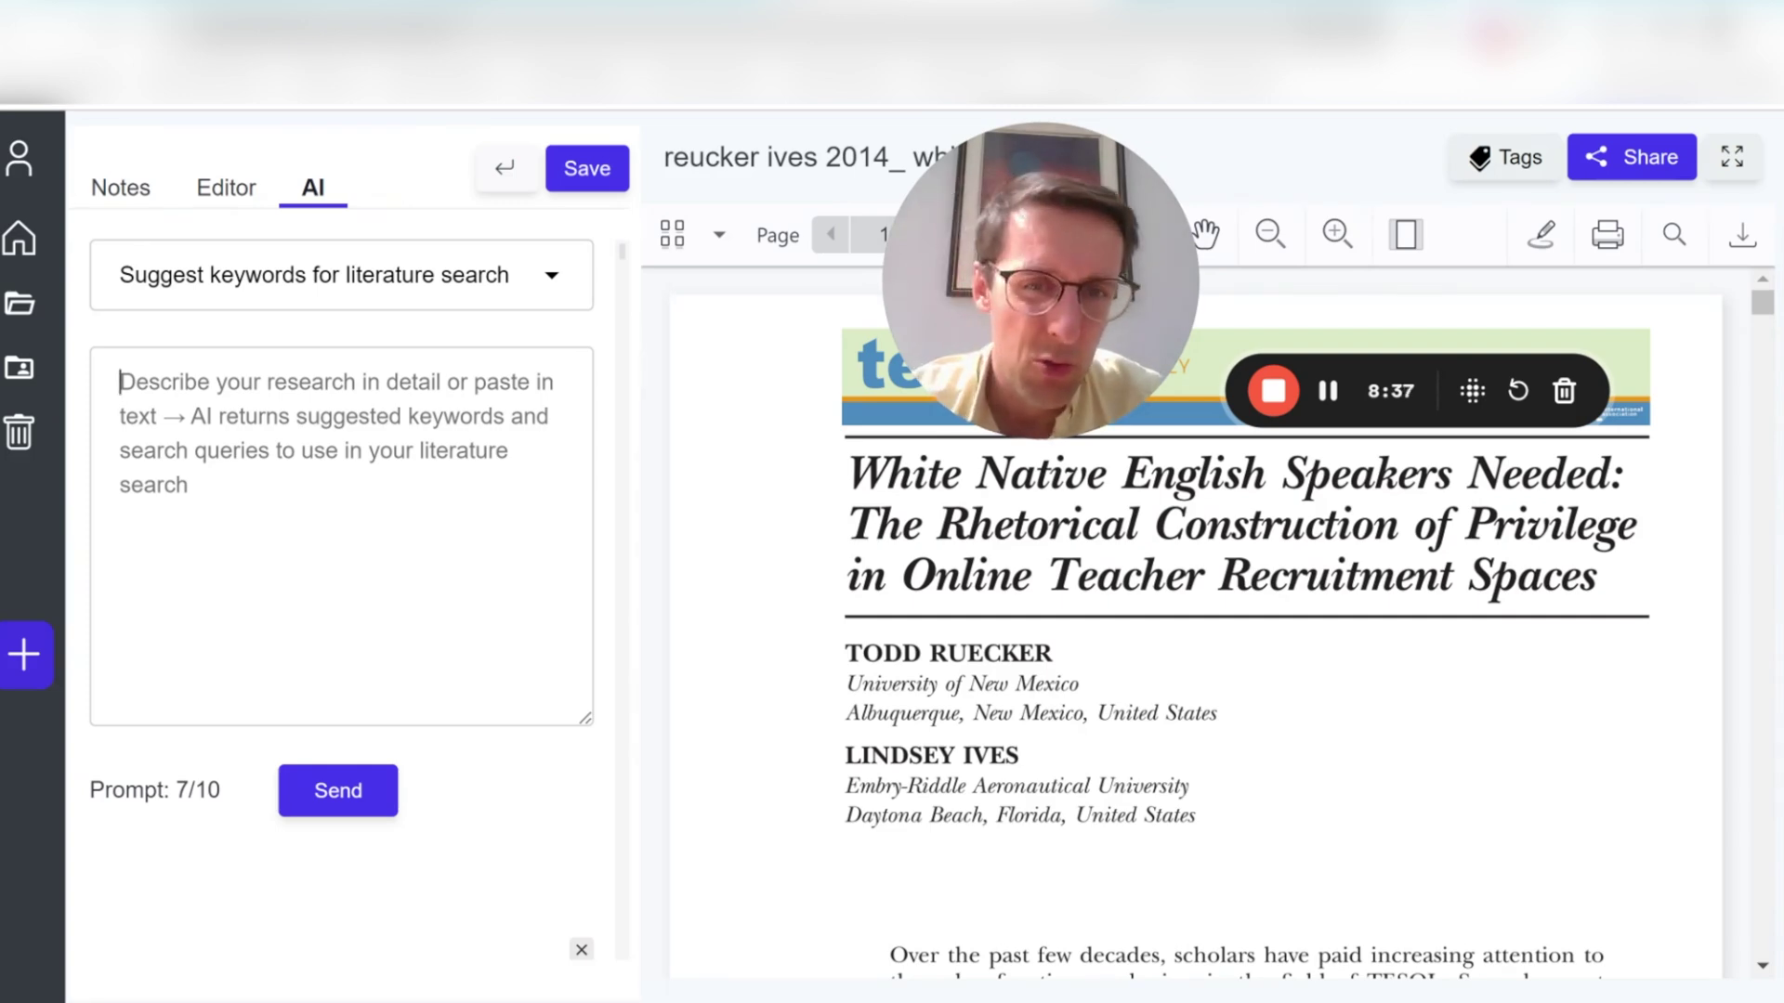
scroll(1217, 804, "down", 7)
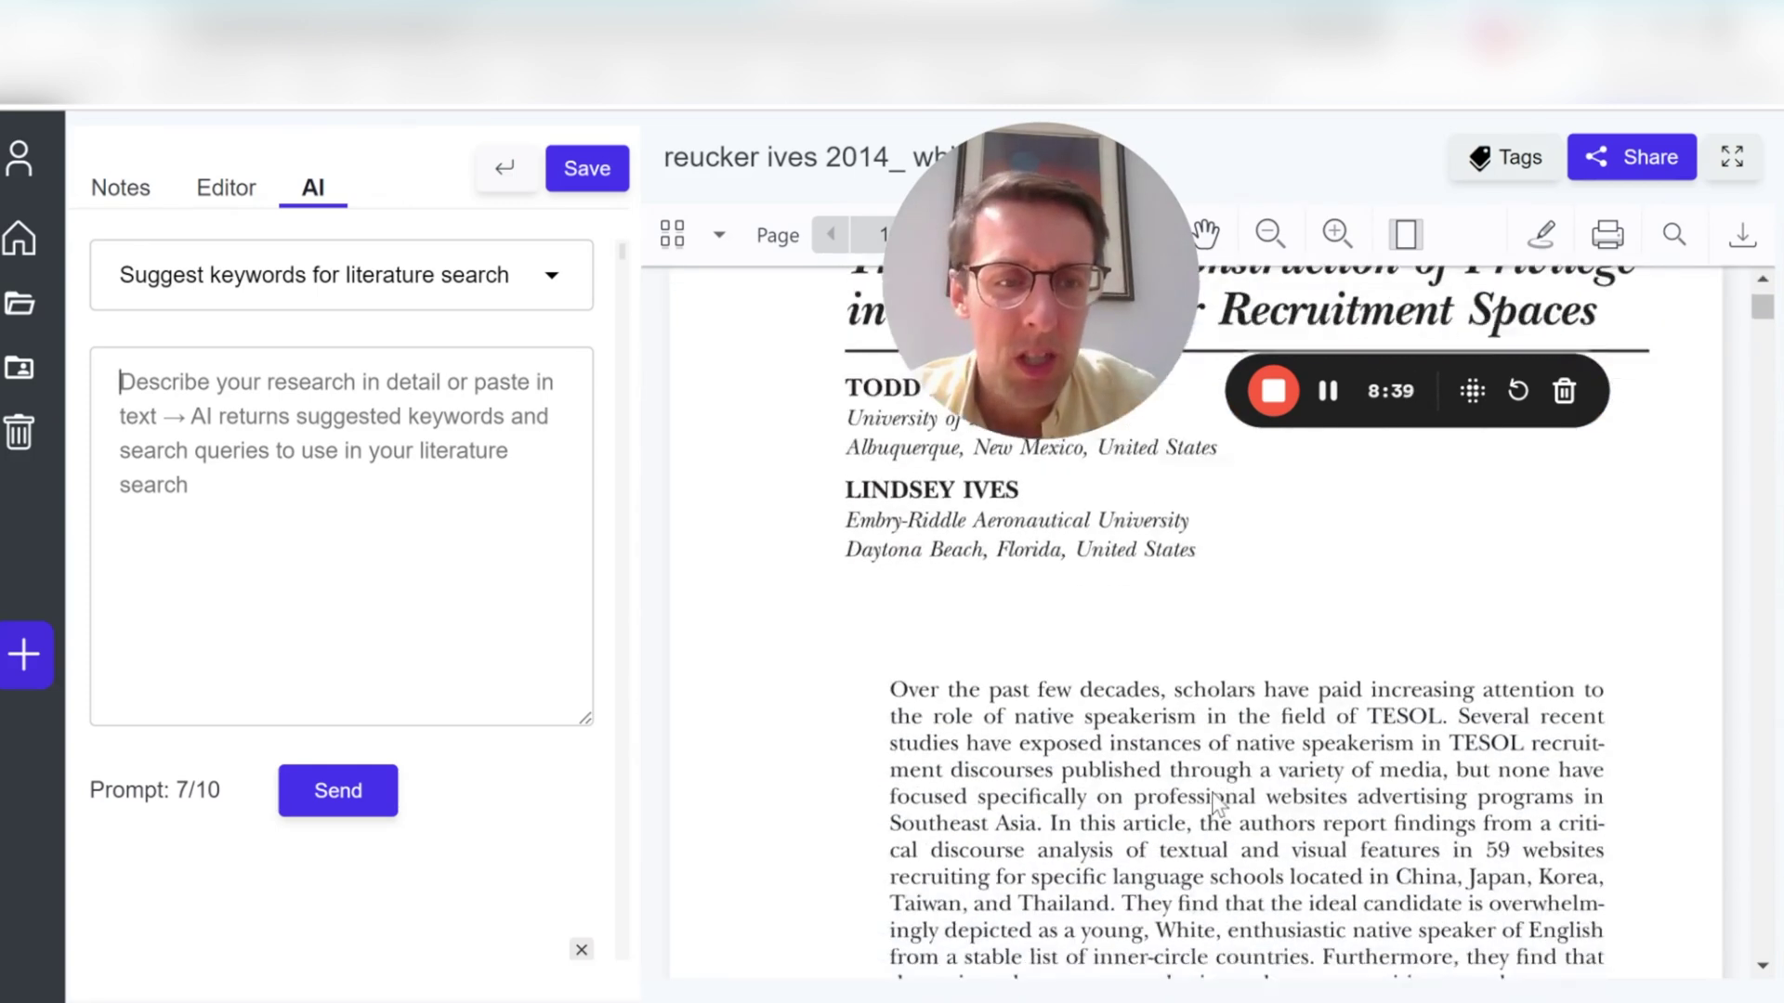
scroll(1217, 803, "down", 10)
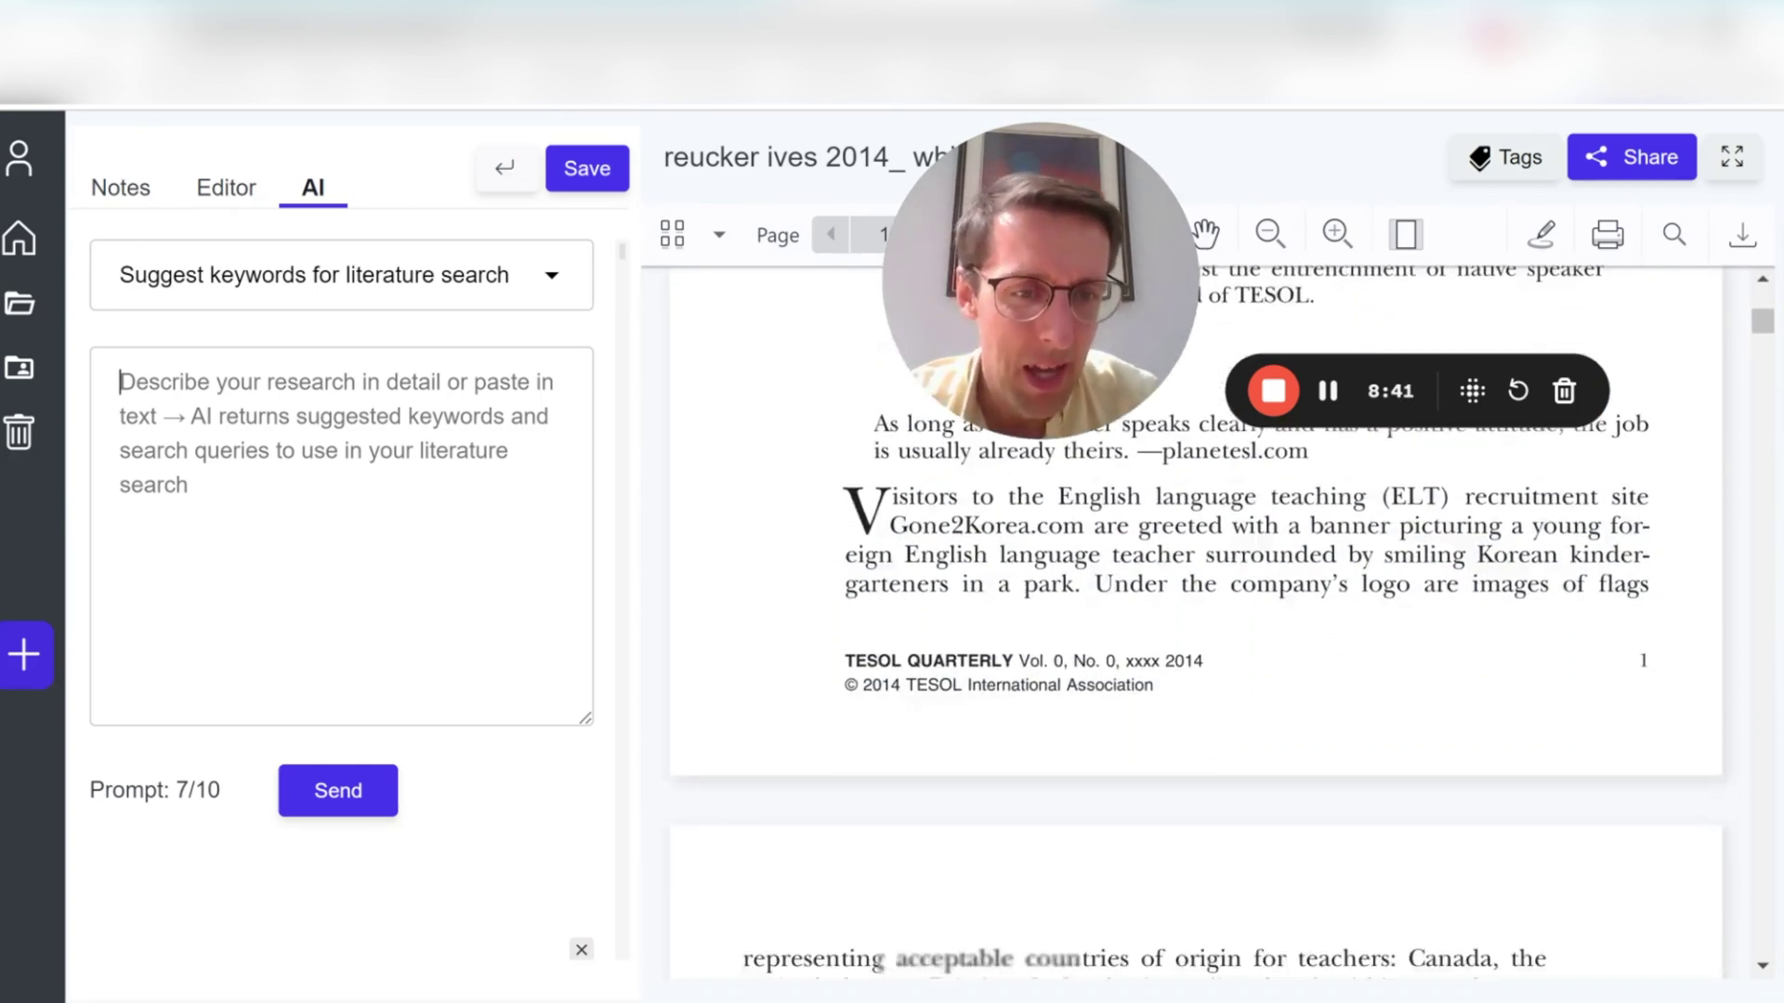
scroll(1145, 623, "down", 5)
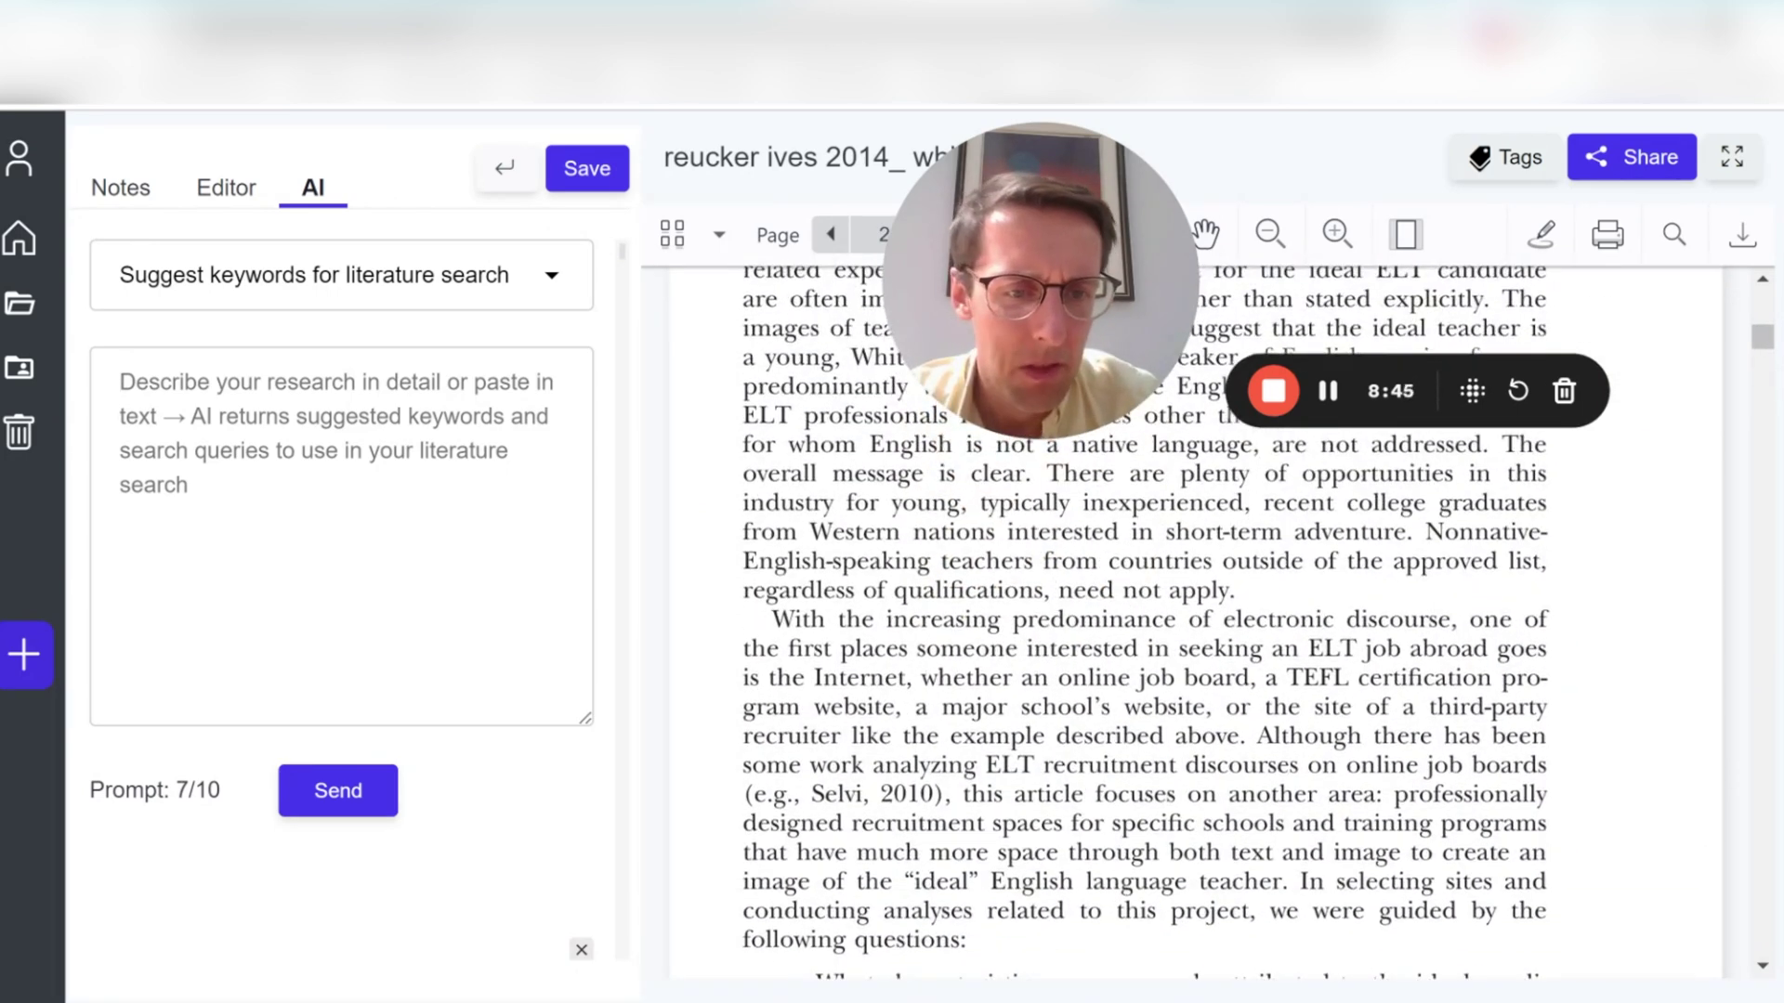
scroll(1238, 834, "up", 3)
mouse_move(1287, 844)
left_mouse_down()
mouse_move(654, 677)
mouse_move(763, 184)
mouse_move(910, 971)
mouse_move(891, 643)
left_mouse_up()
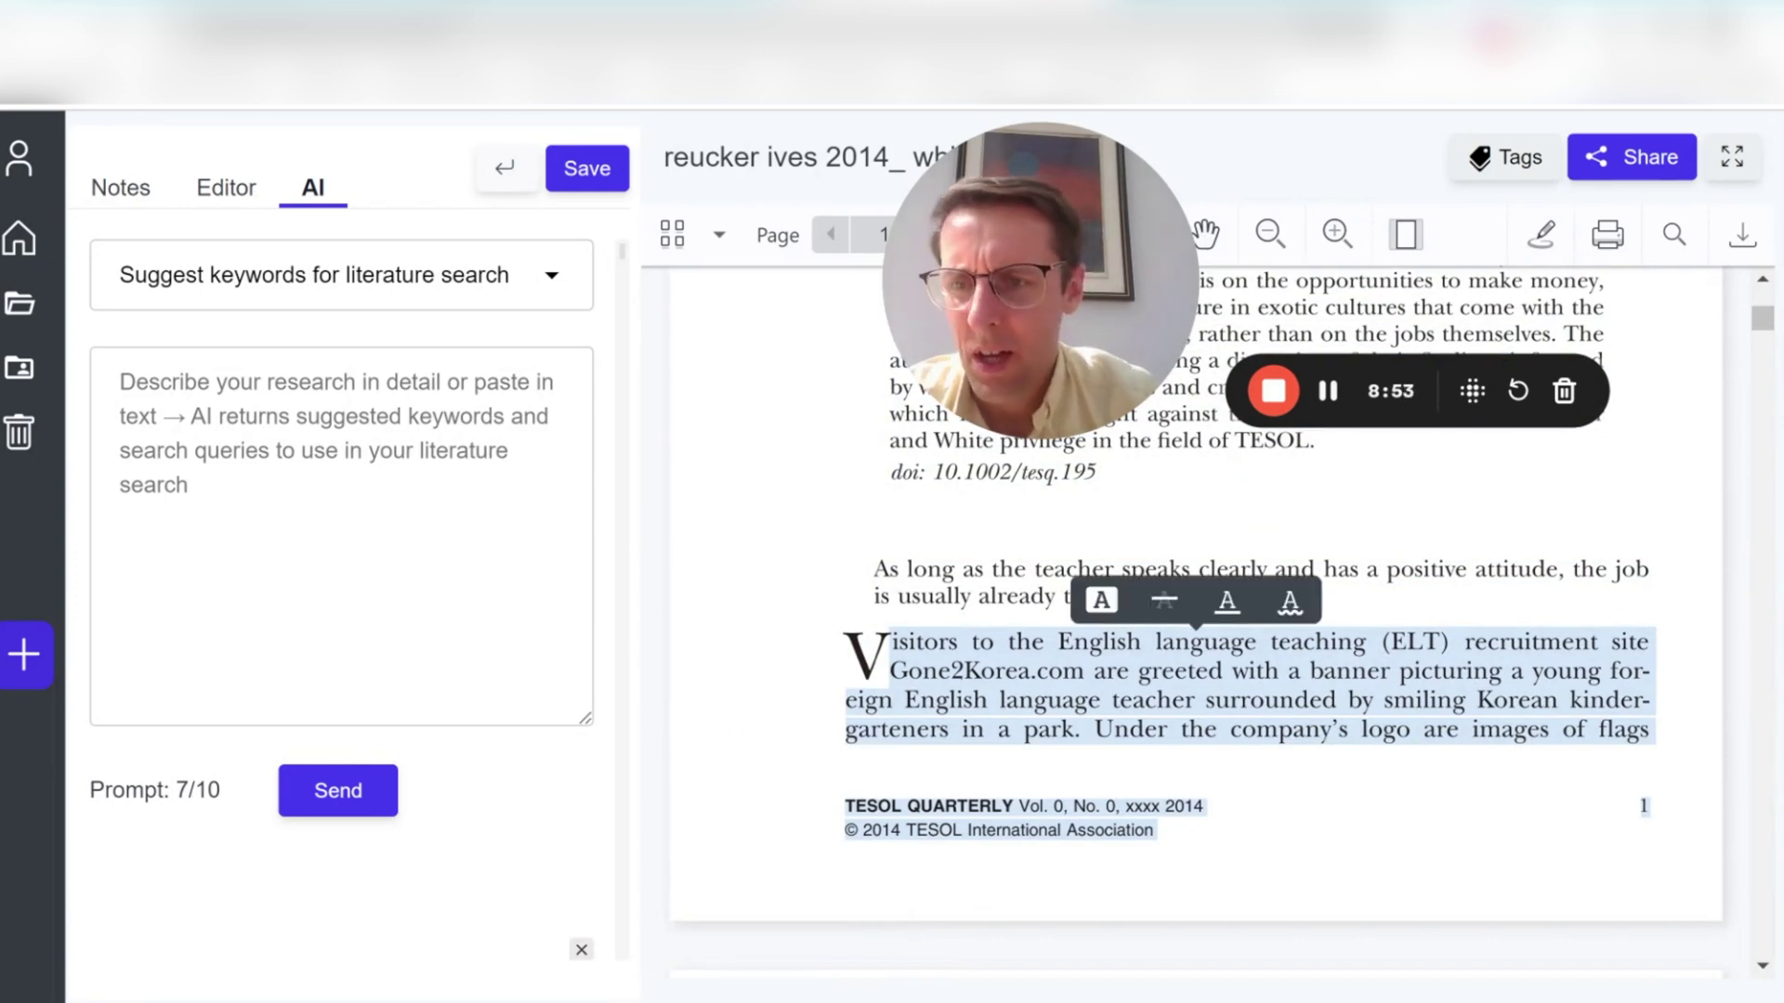
key("ctrl+v")
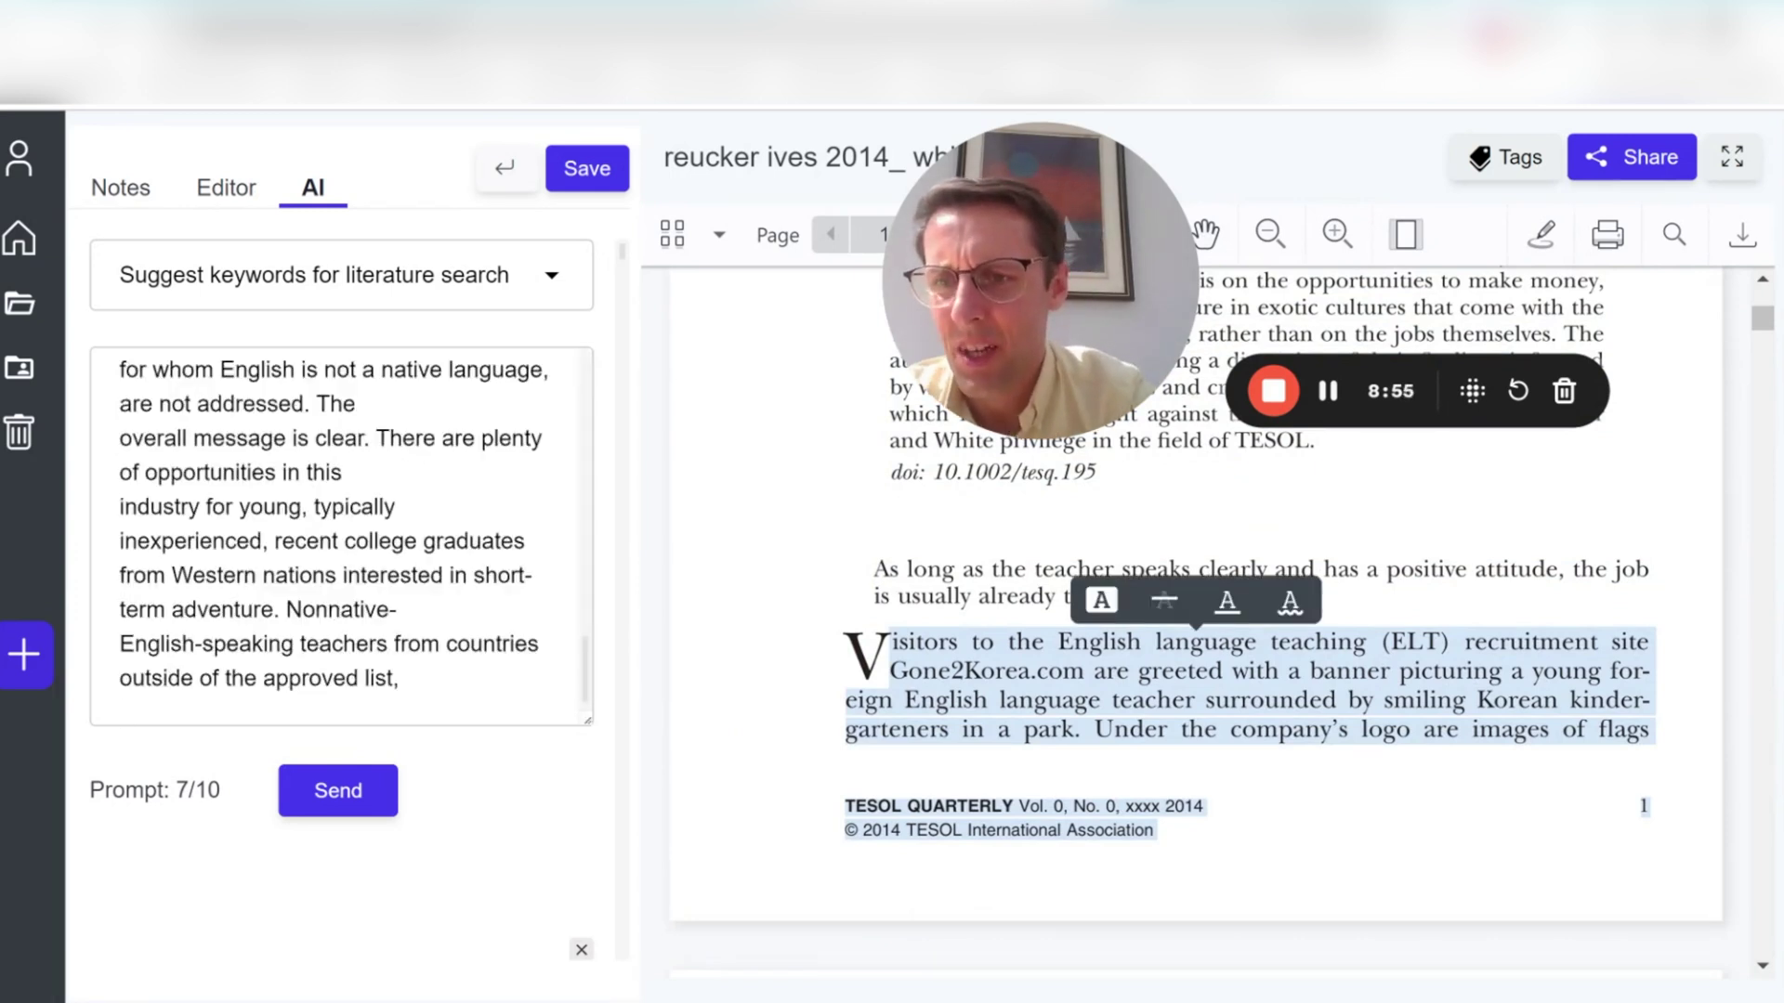
left_click(338, 786)
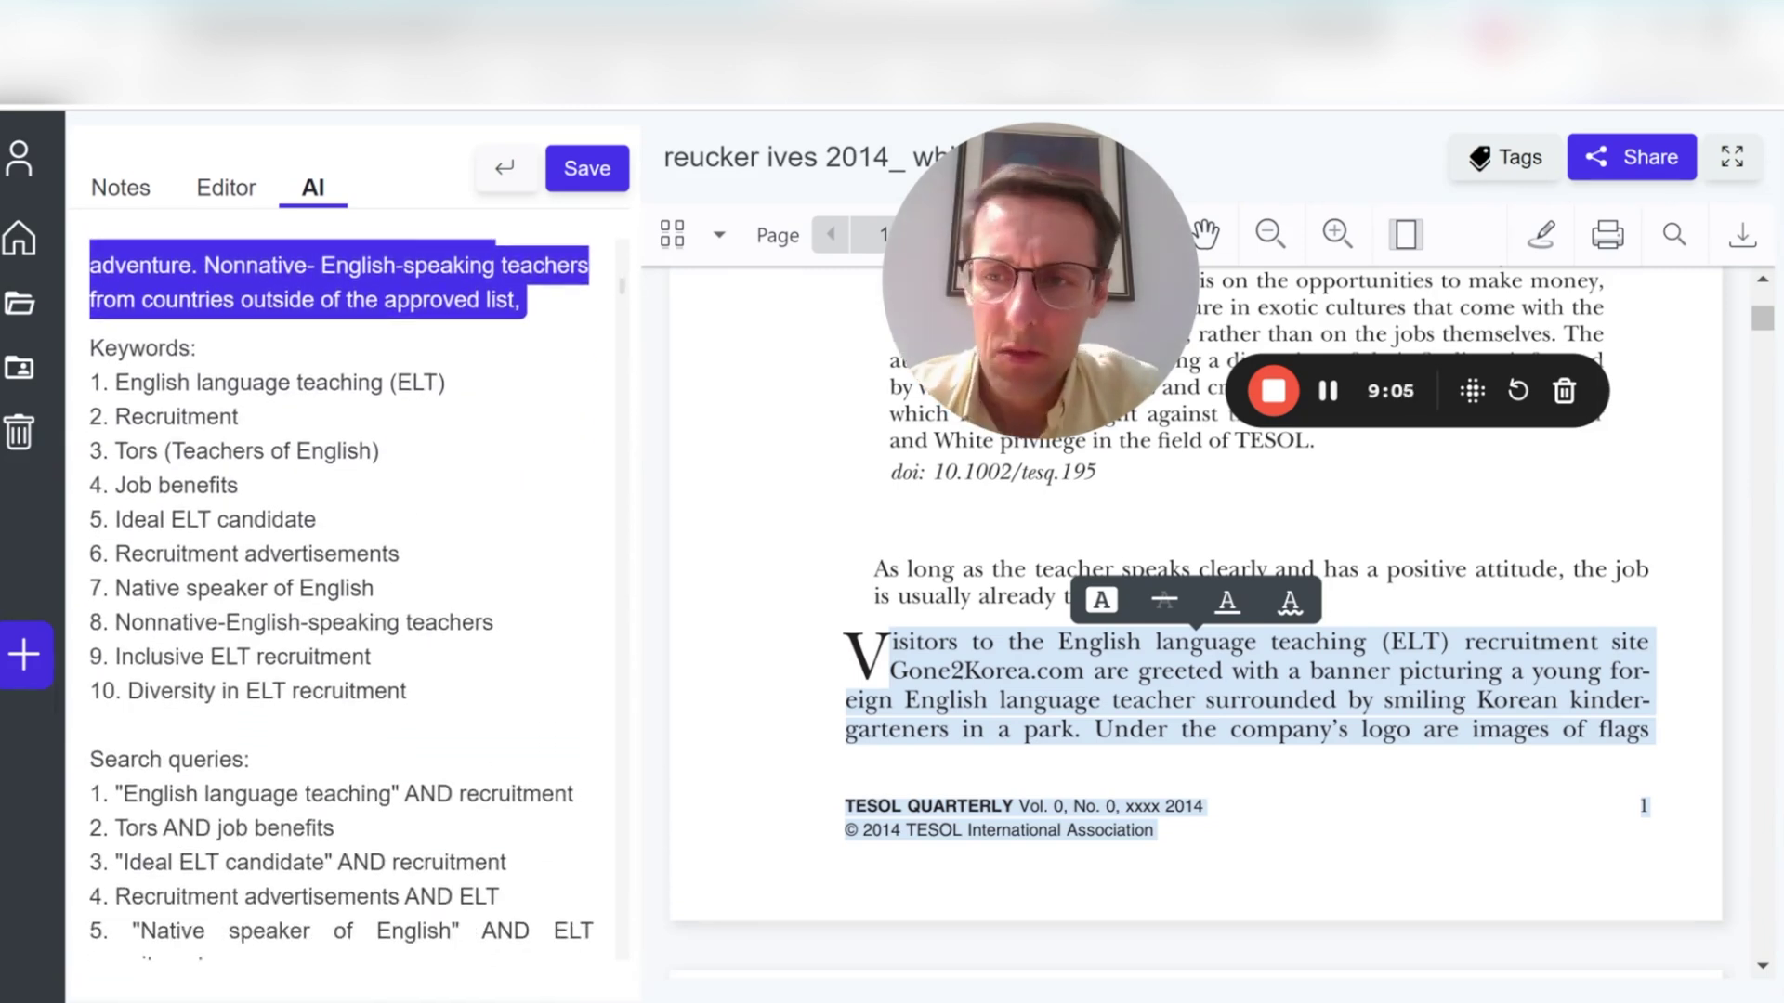
- Review the AI's suggested keywords and the list of search queries below them
left_click_drag(159, 348, 344, 692)
left_click(344, 692)
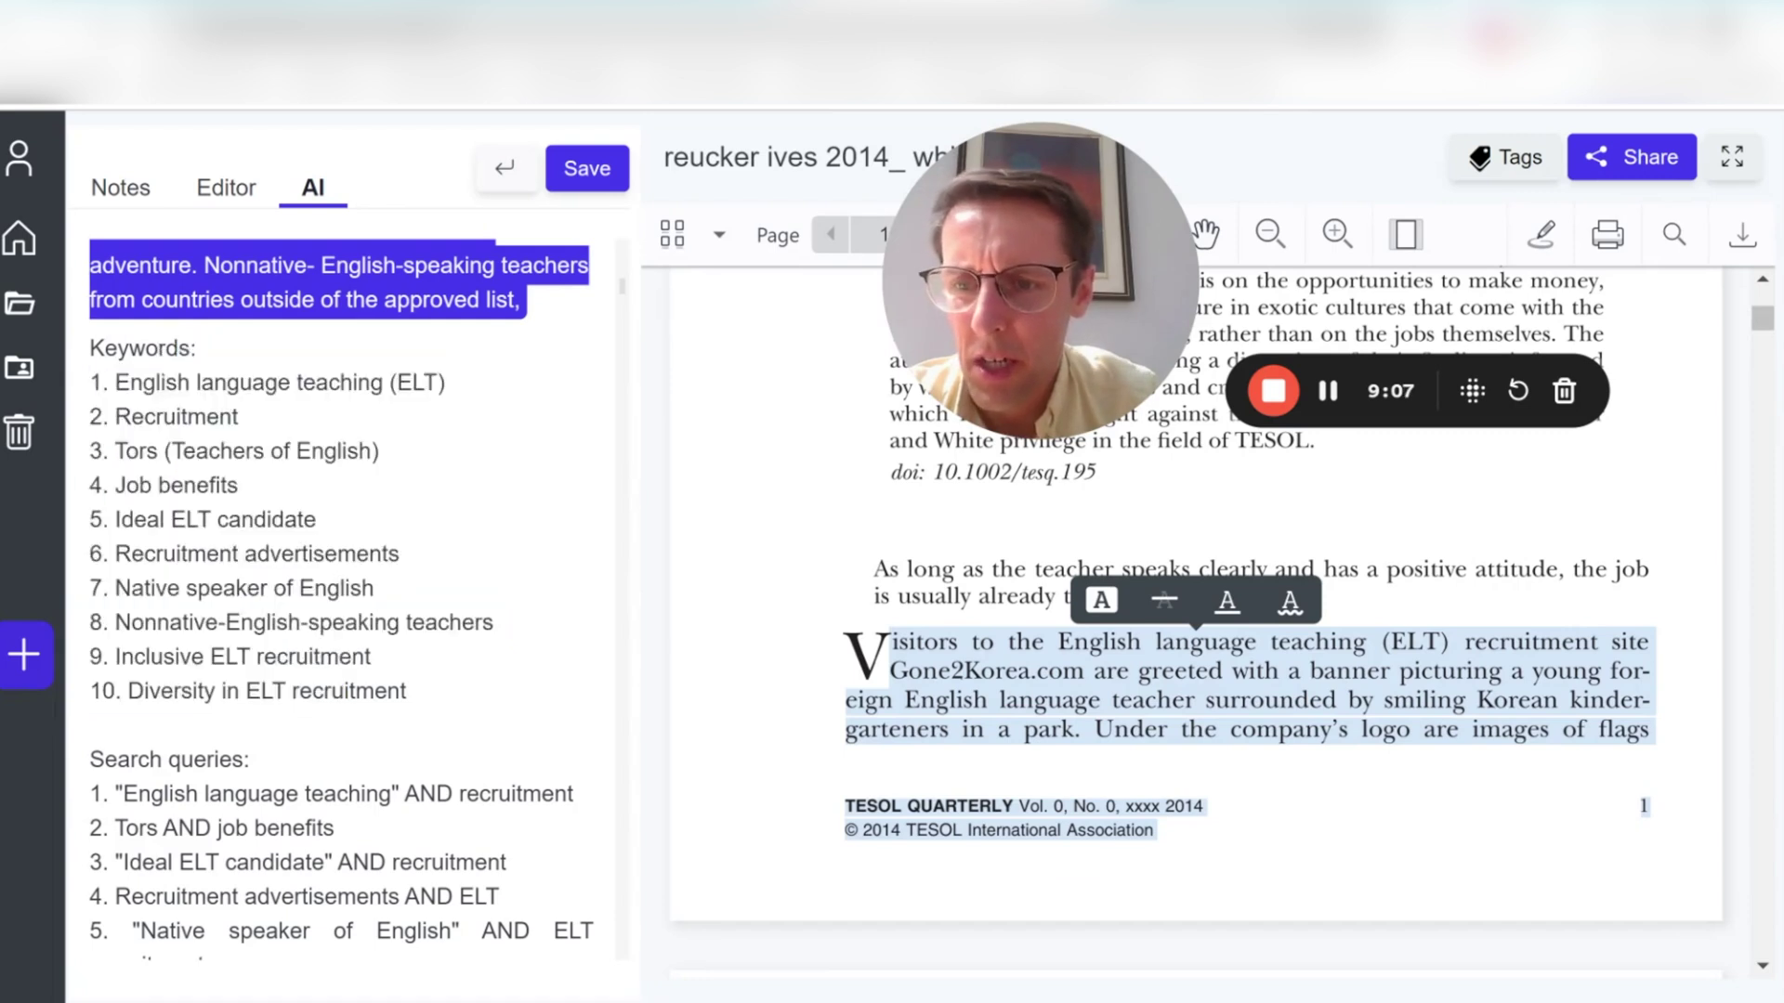
scroll(343, 691, "down", 3)
left_click_drag(89, 384, 267, 439)
left_click(268, 438)
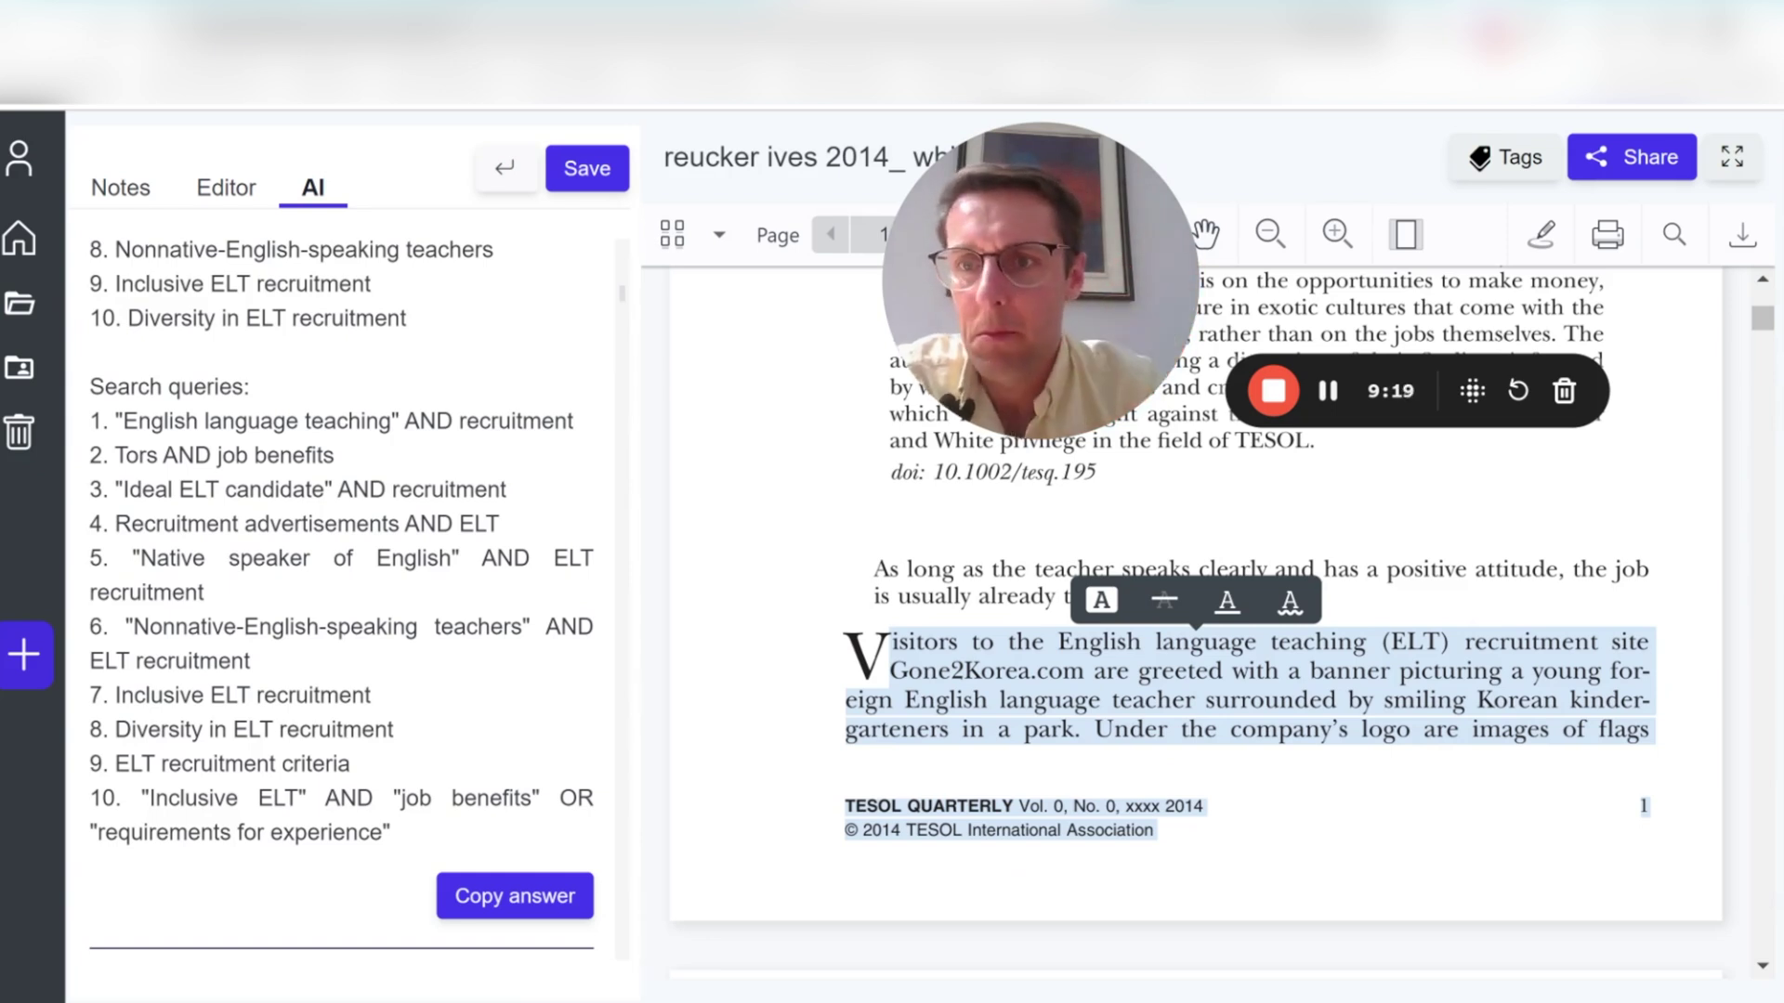
scroll(341, 594, "up", 1)
left_click_drag(123, 511, 253, 545)
left_click(219, 509)
scroll(437, 594, "down", 1)
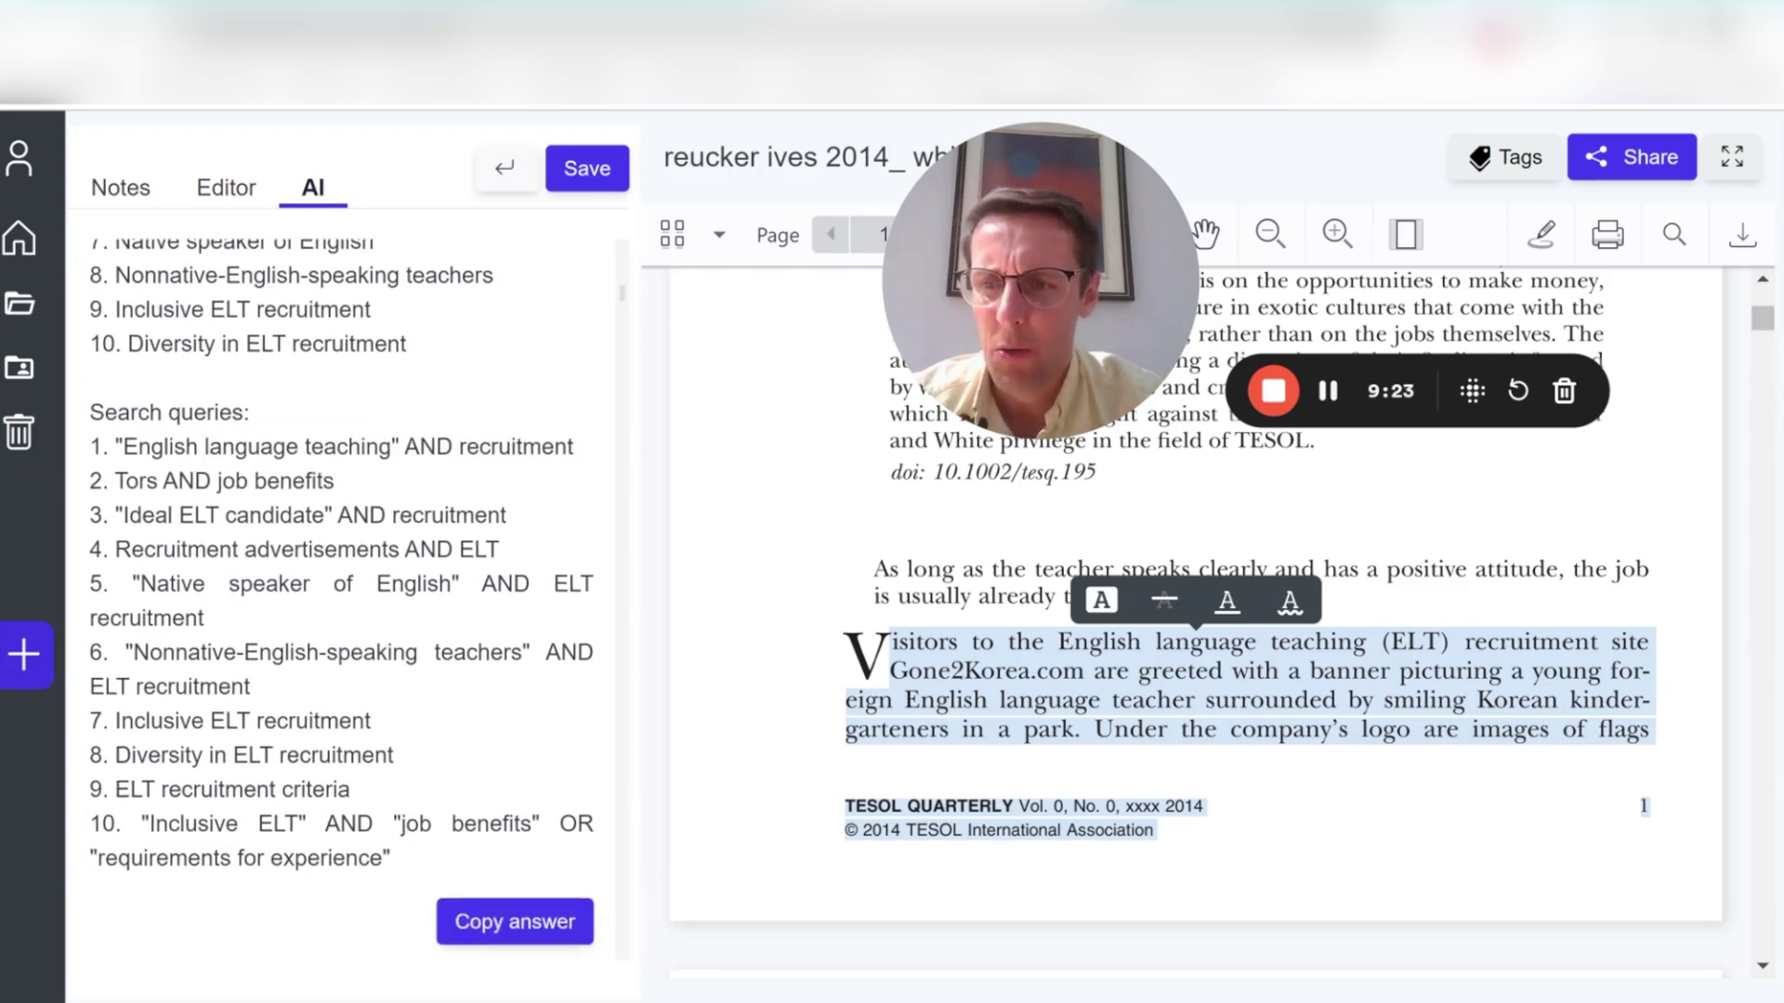
- Examine the AND and OR operators in the suggested search queries and return to the prompt form
double_click(427, 422)
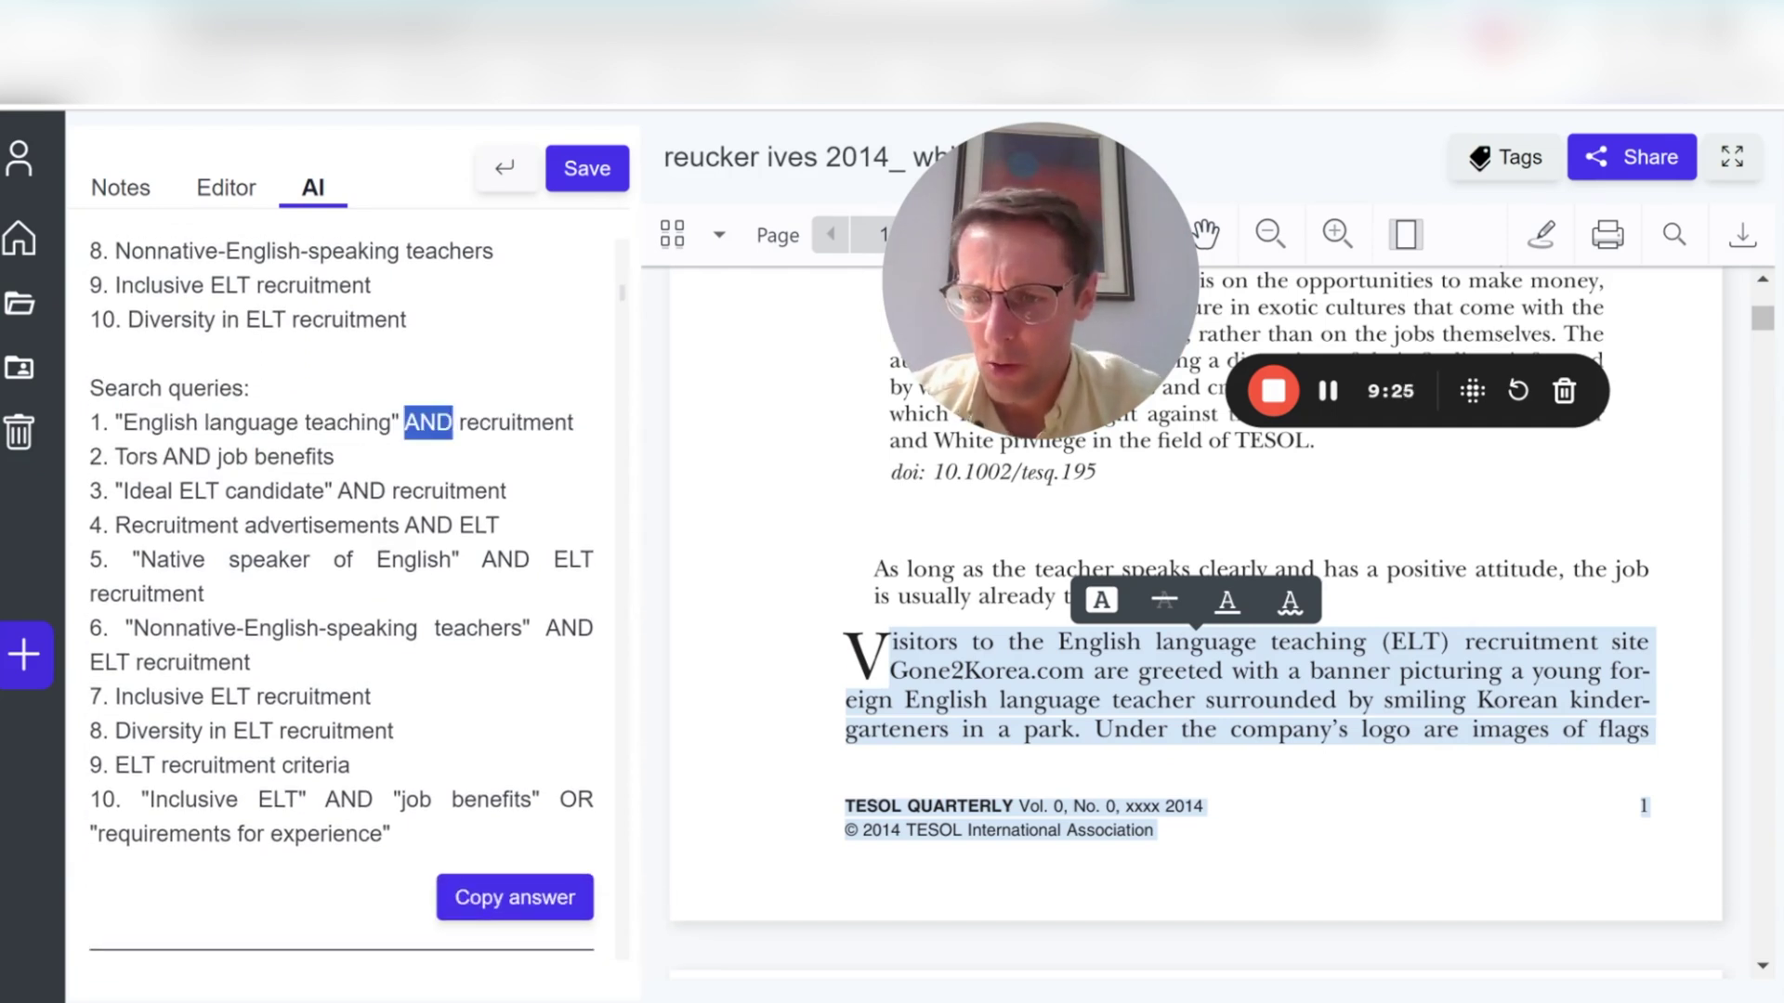
left_click(356, 593)
scroll(512, 750, "down", 1)
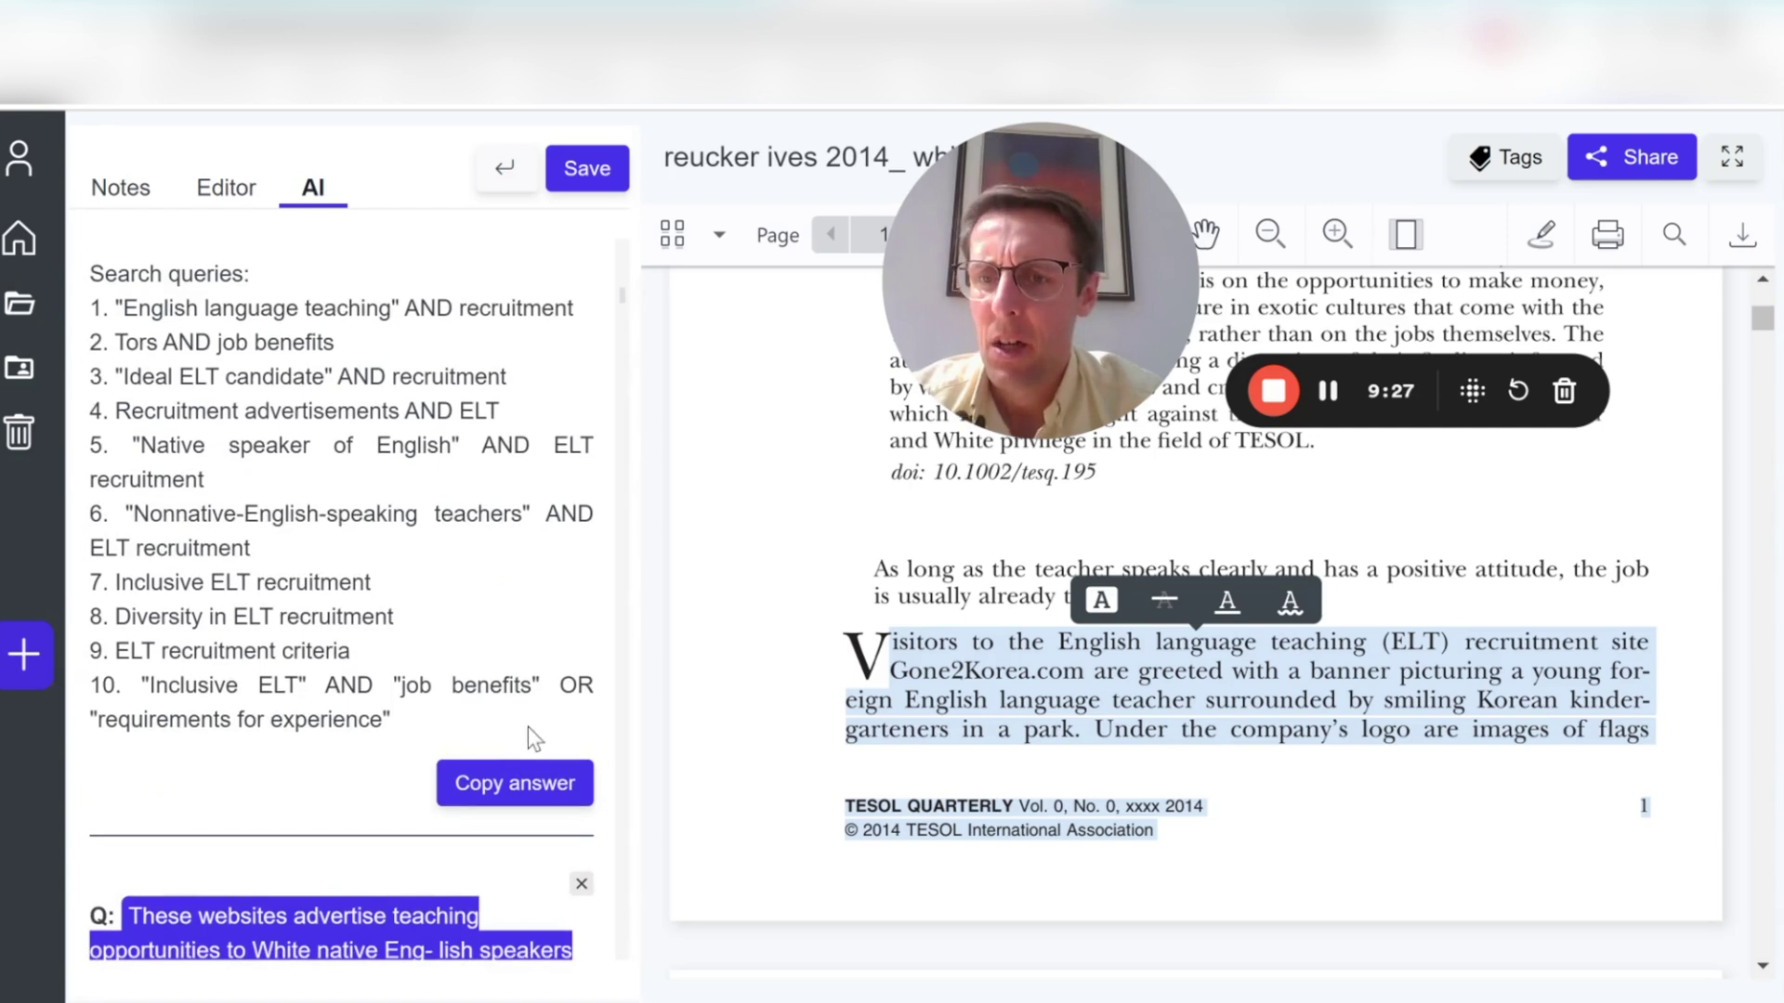
left_click_drag(560, 688, 593, 688)
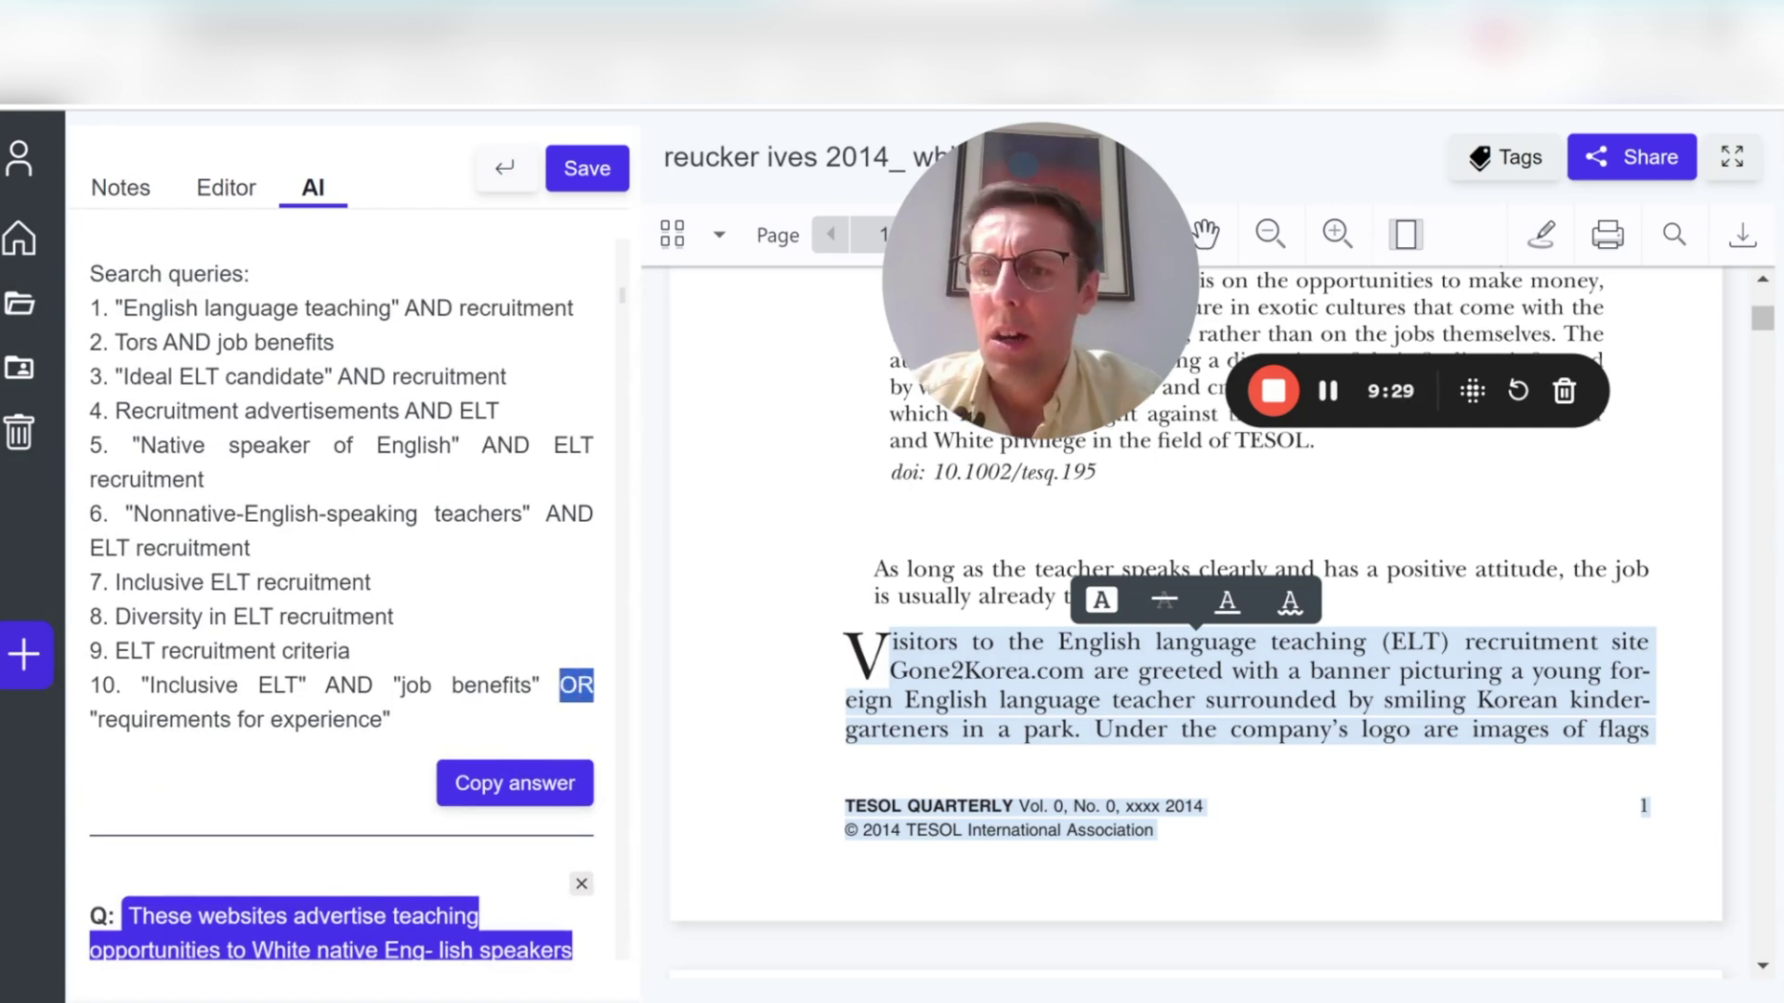
scroll(343, 604, "up", 2)
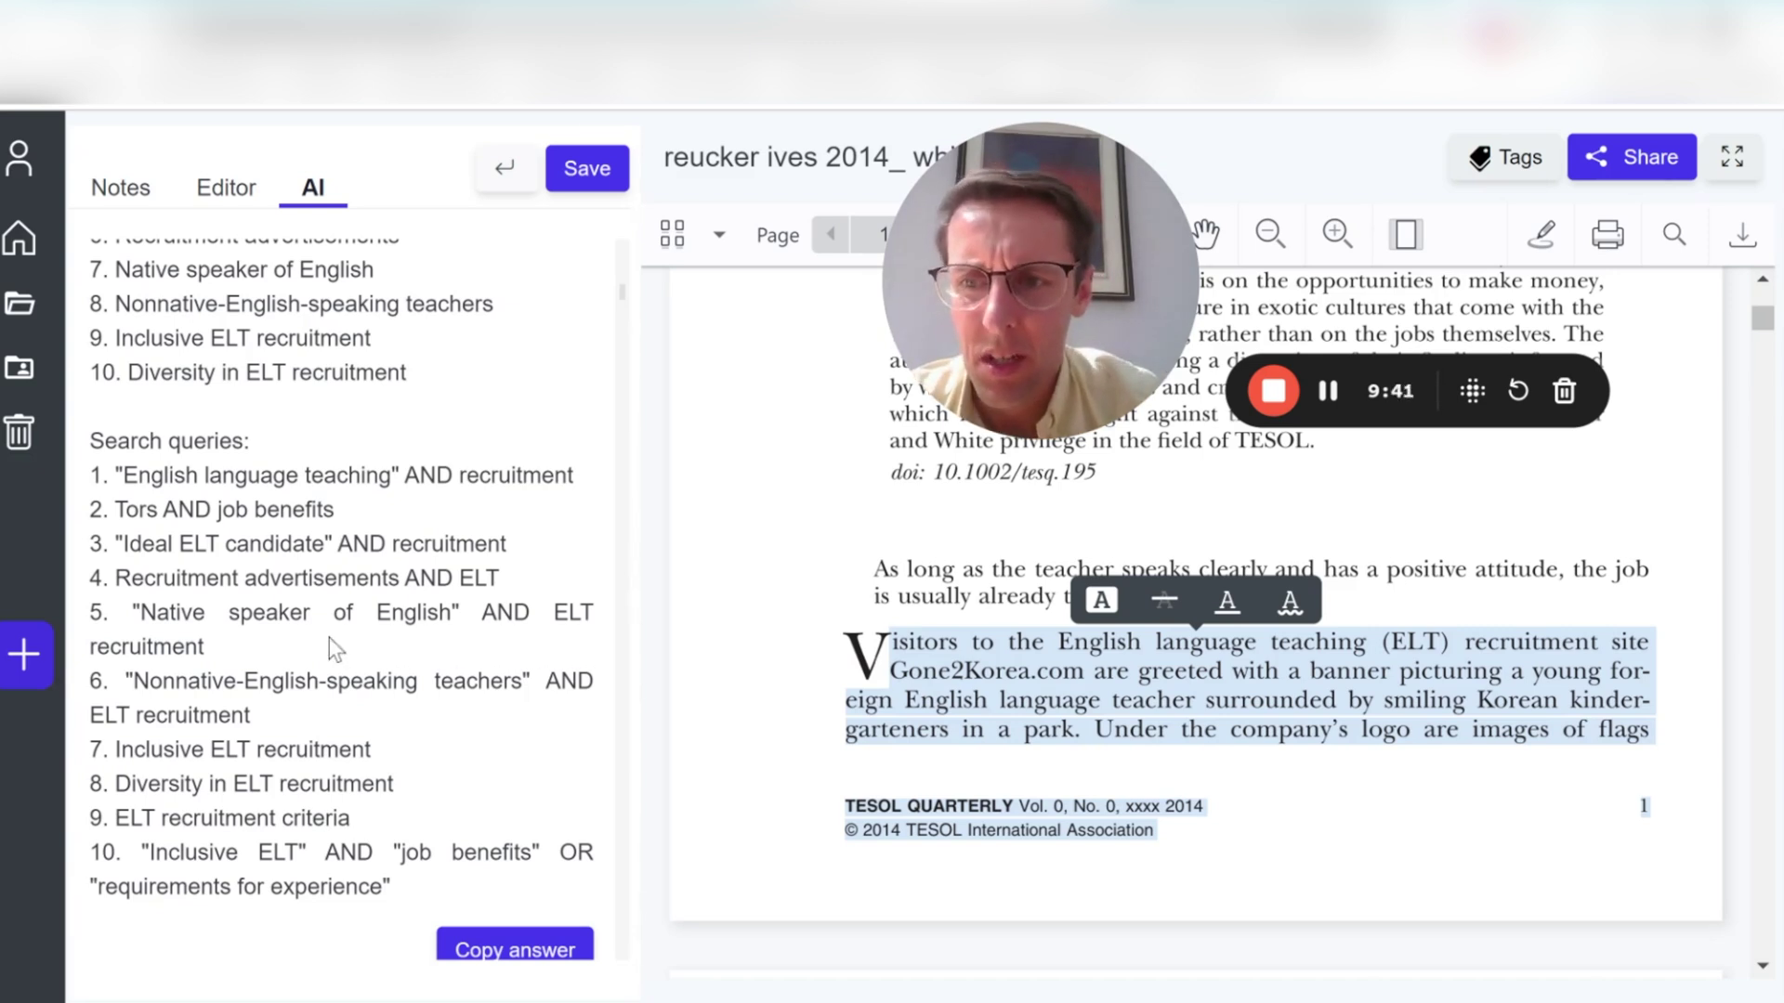
scroll(329, 637, "up", 5)
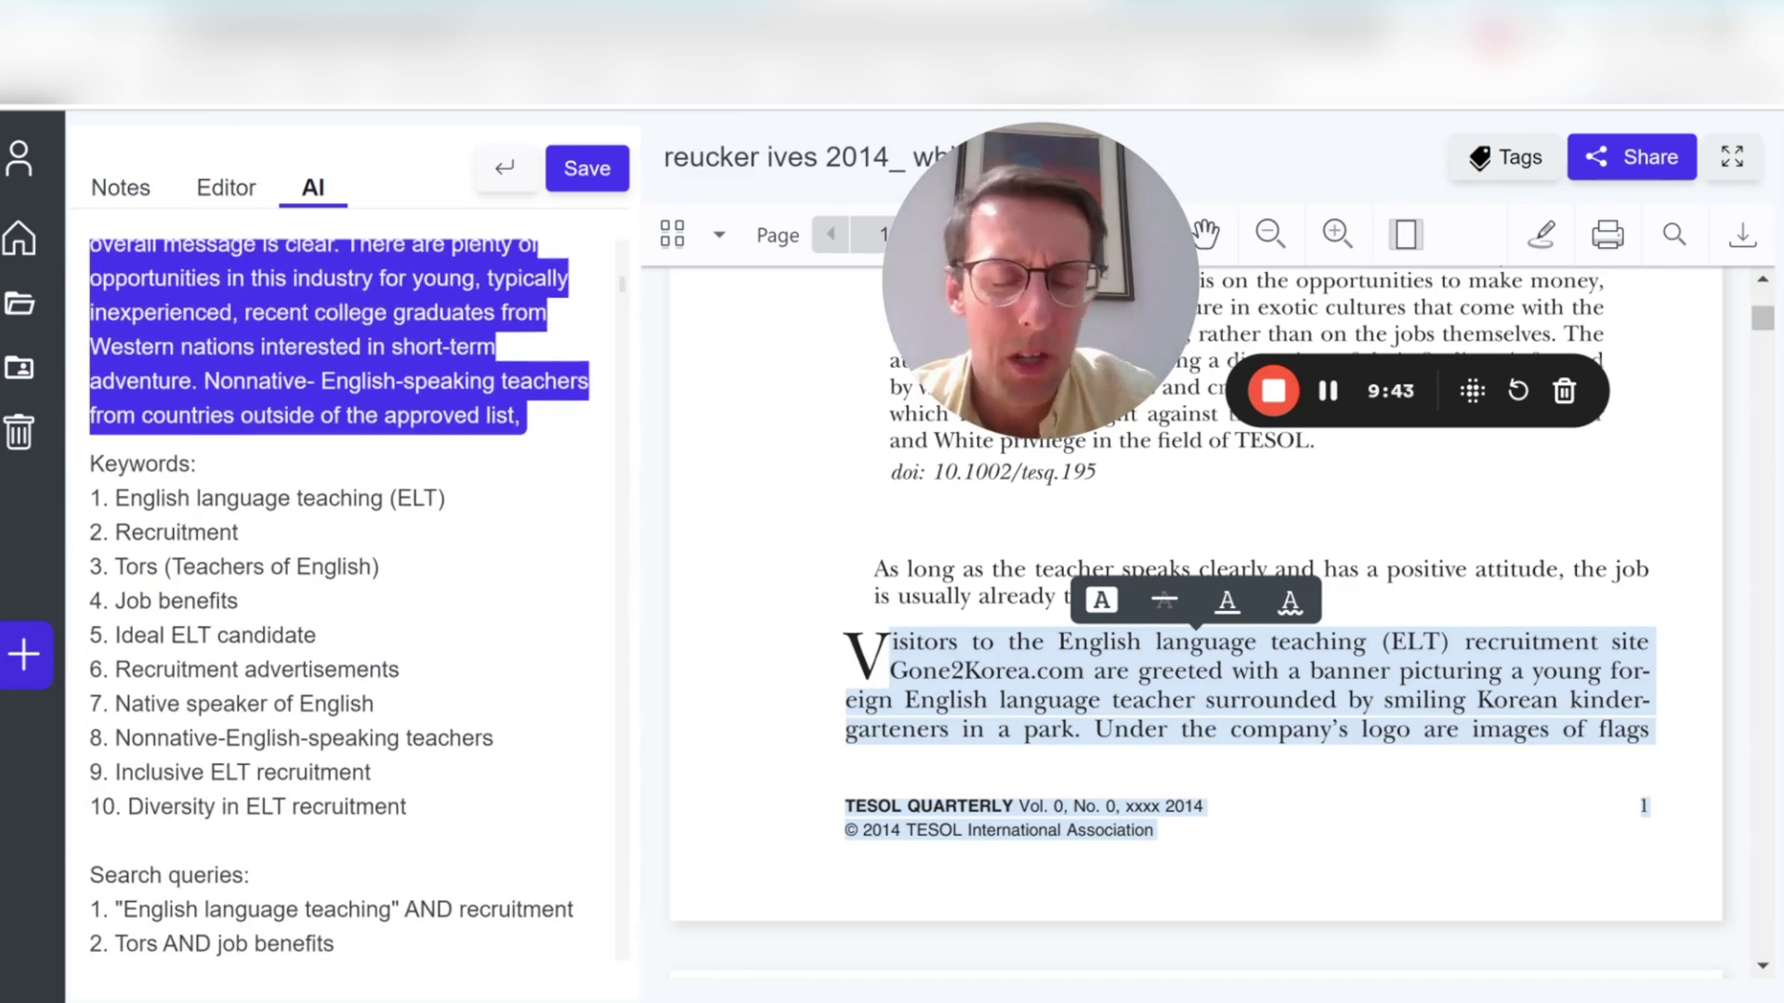
scroll(341, 600, "up", 10)
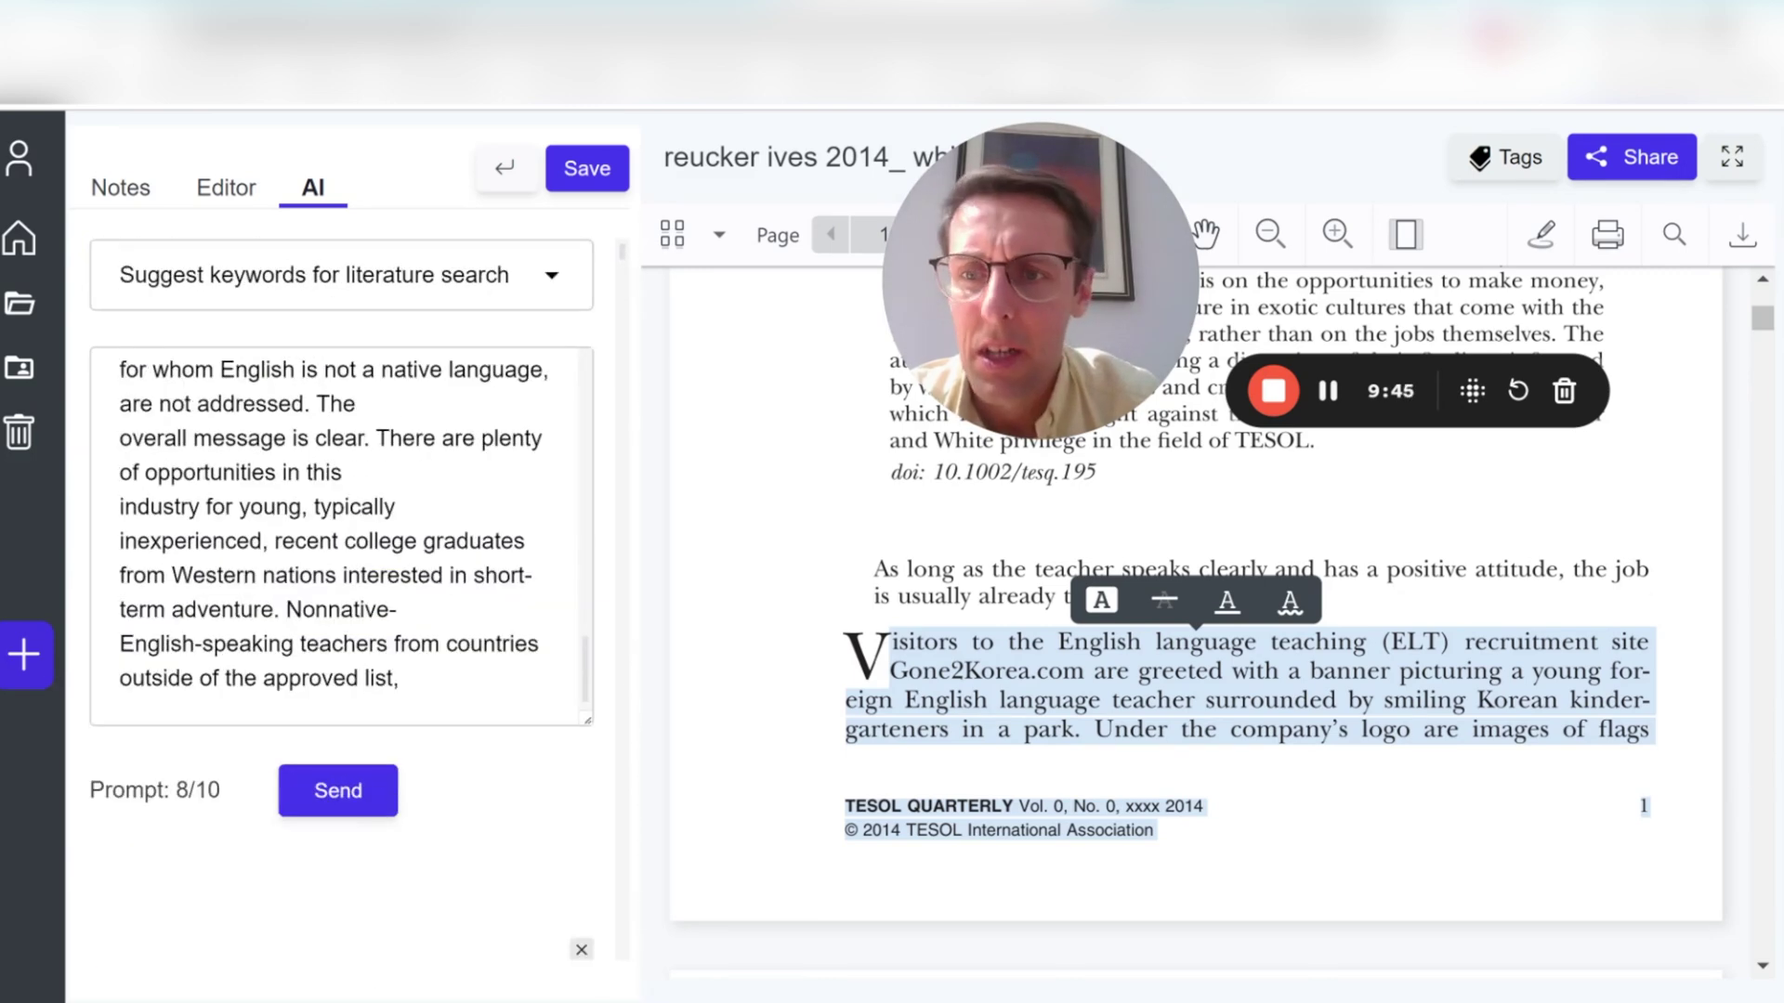
- Have the AI generate research questions from the same copied introduction passage using "Generate research questions"
left_click(1334, 401)
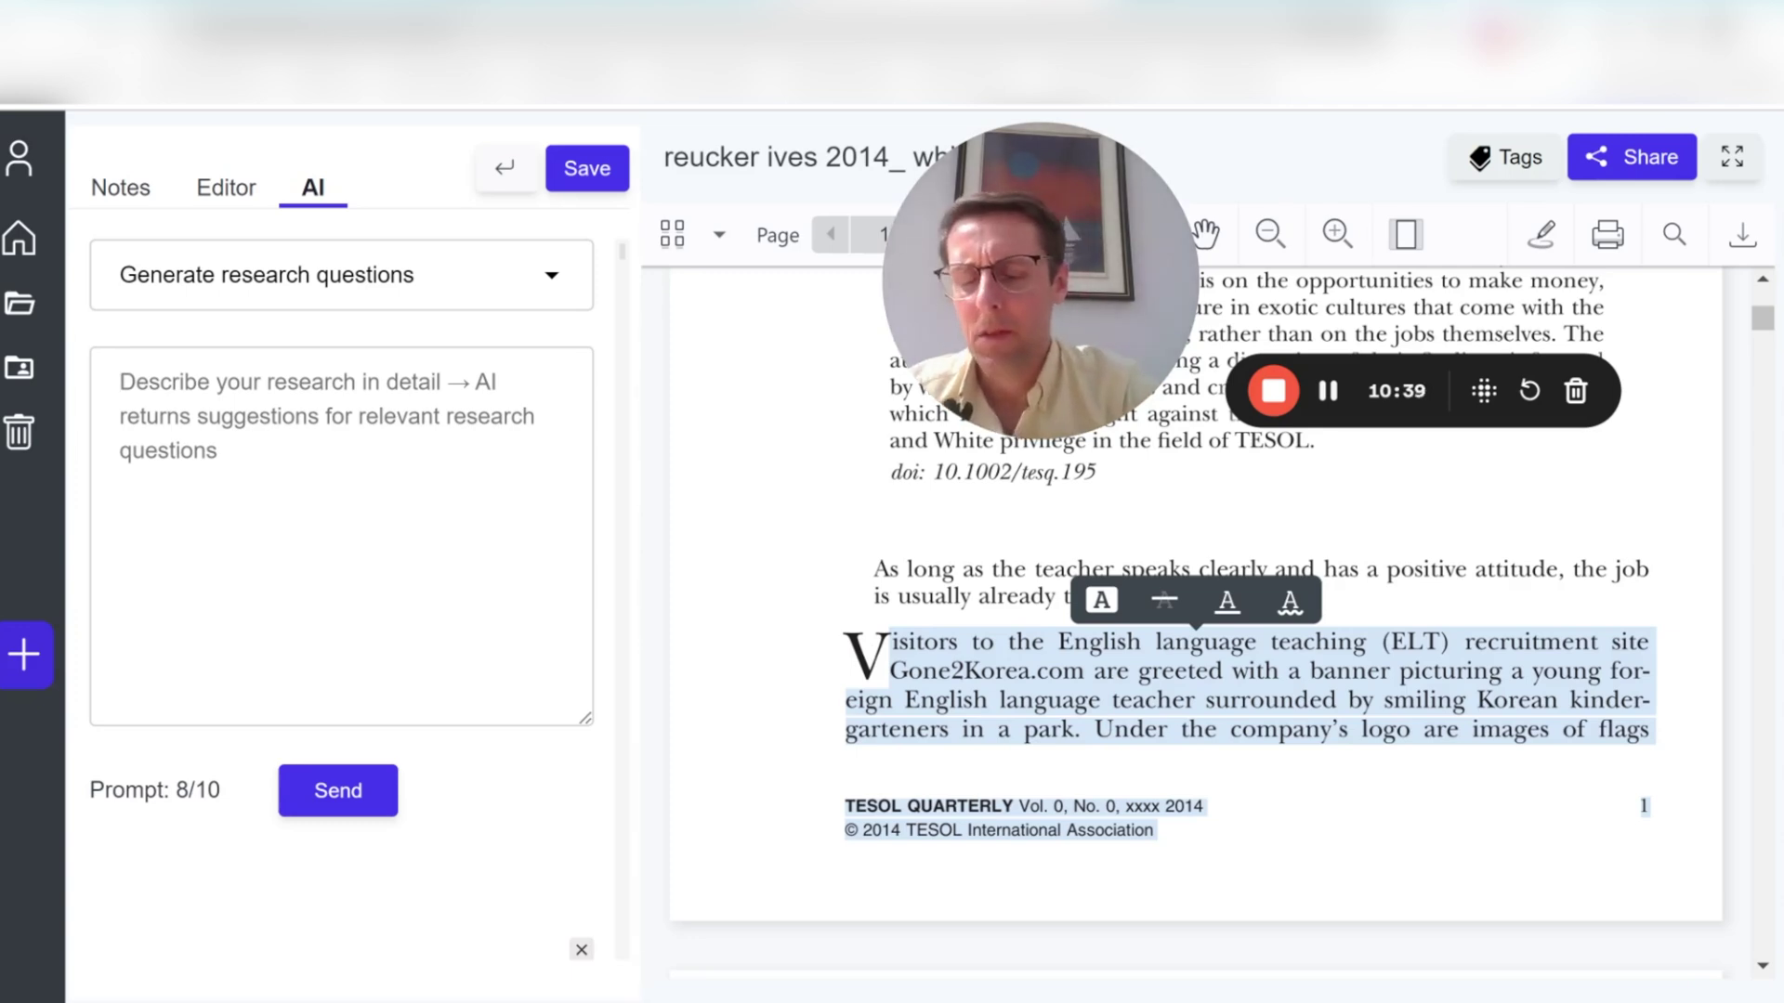
key("ctrl+v")
left_click(334, 791)
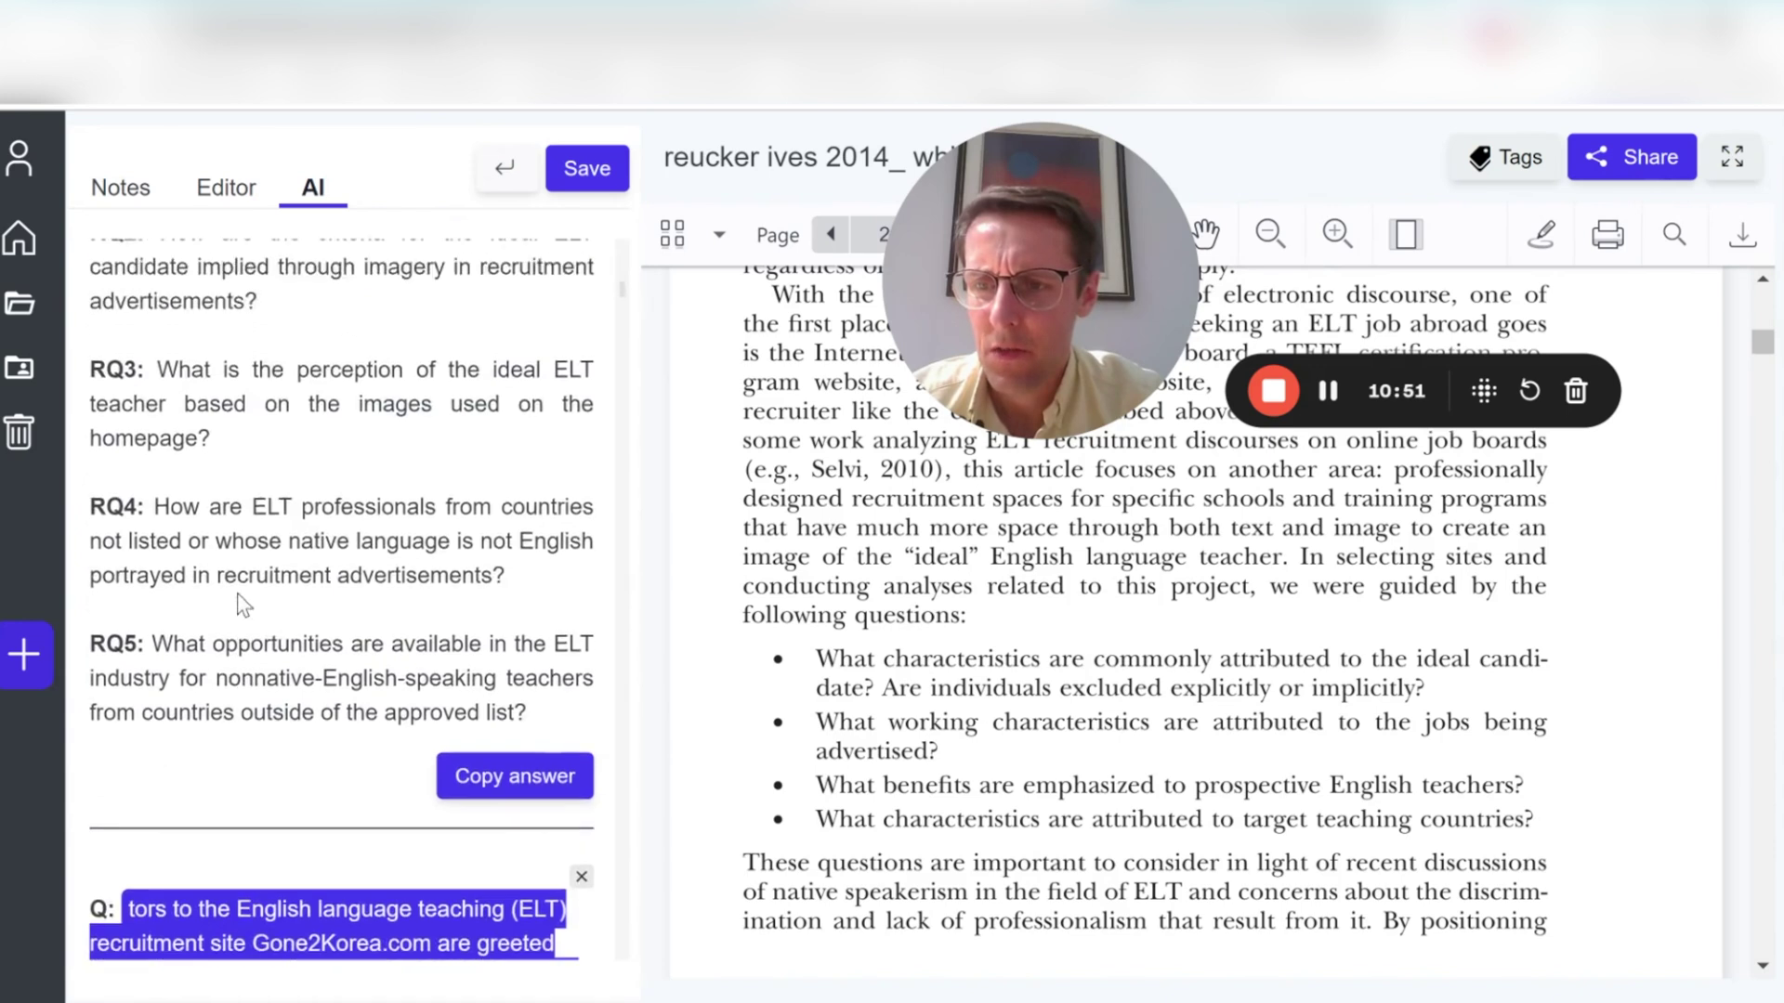
- Compare the AI's research questions RQ1 to RQ5 with the bulleted research questions in the article
scroll(244, 605, "up", 2)
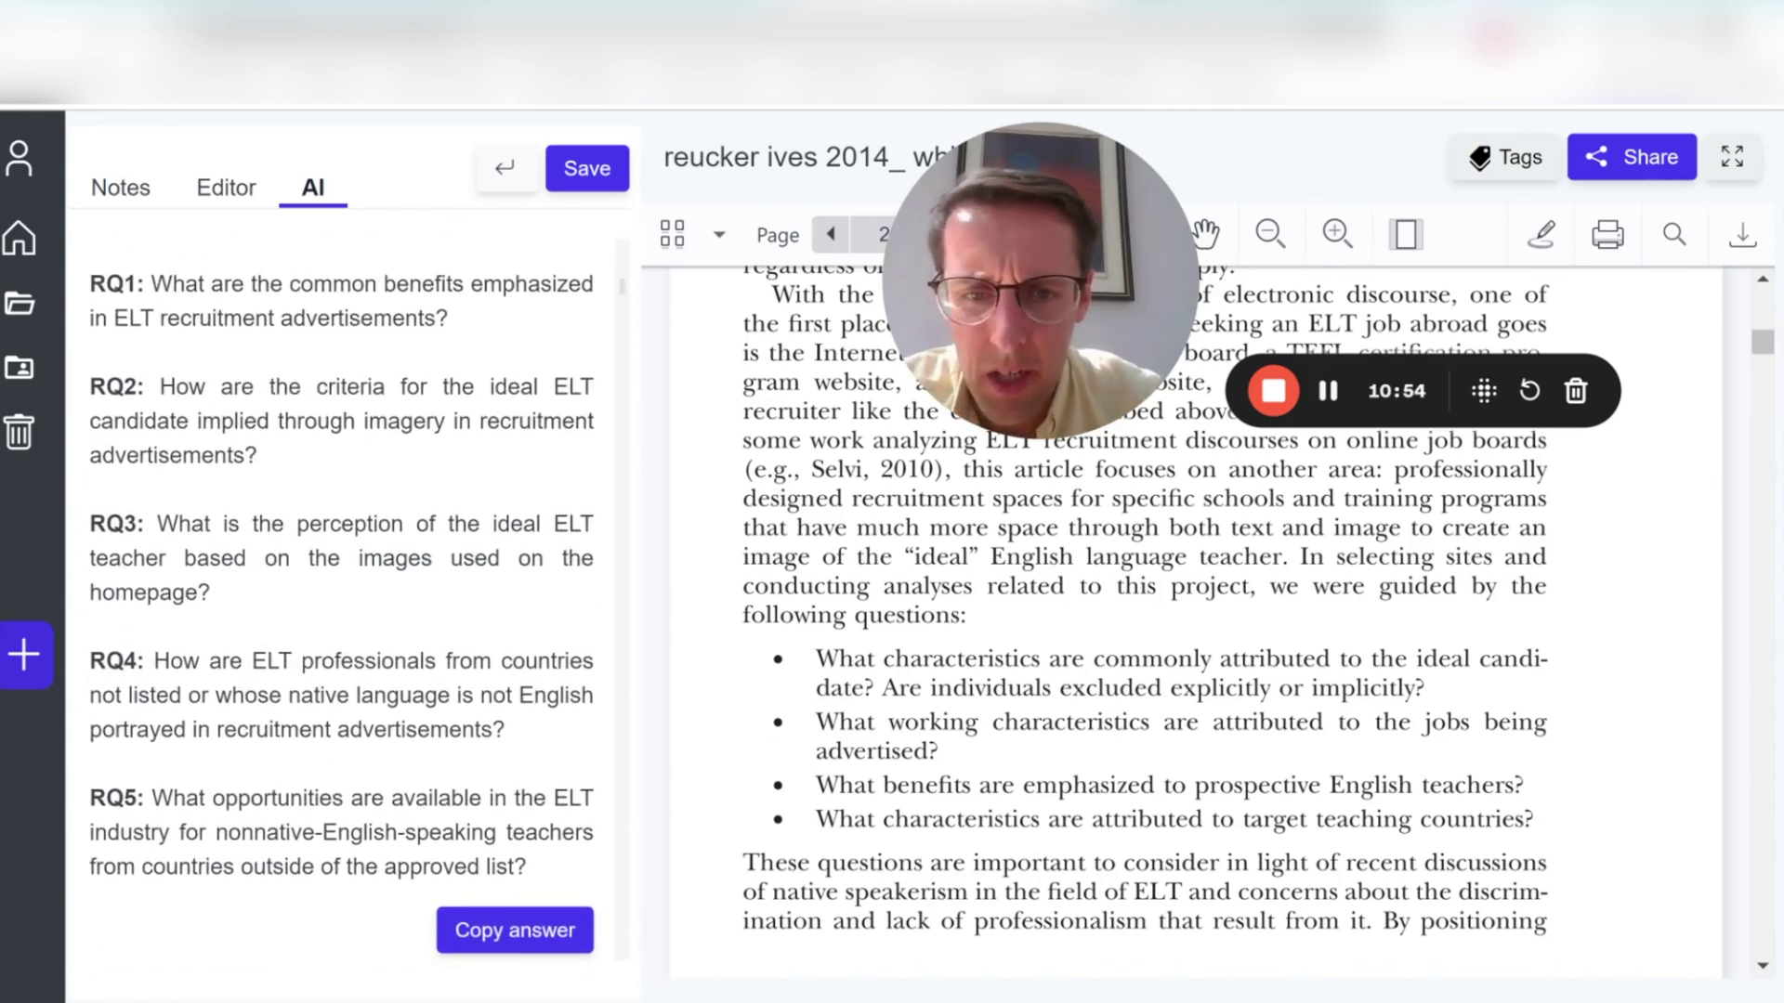
left_click_drag(1012, 821, 947, 661)
left_click(948, 661)
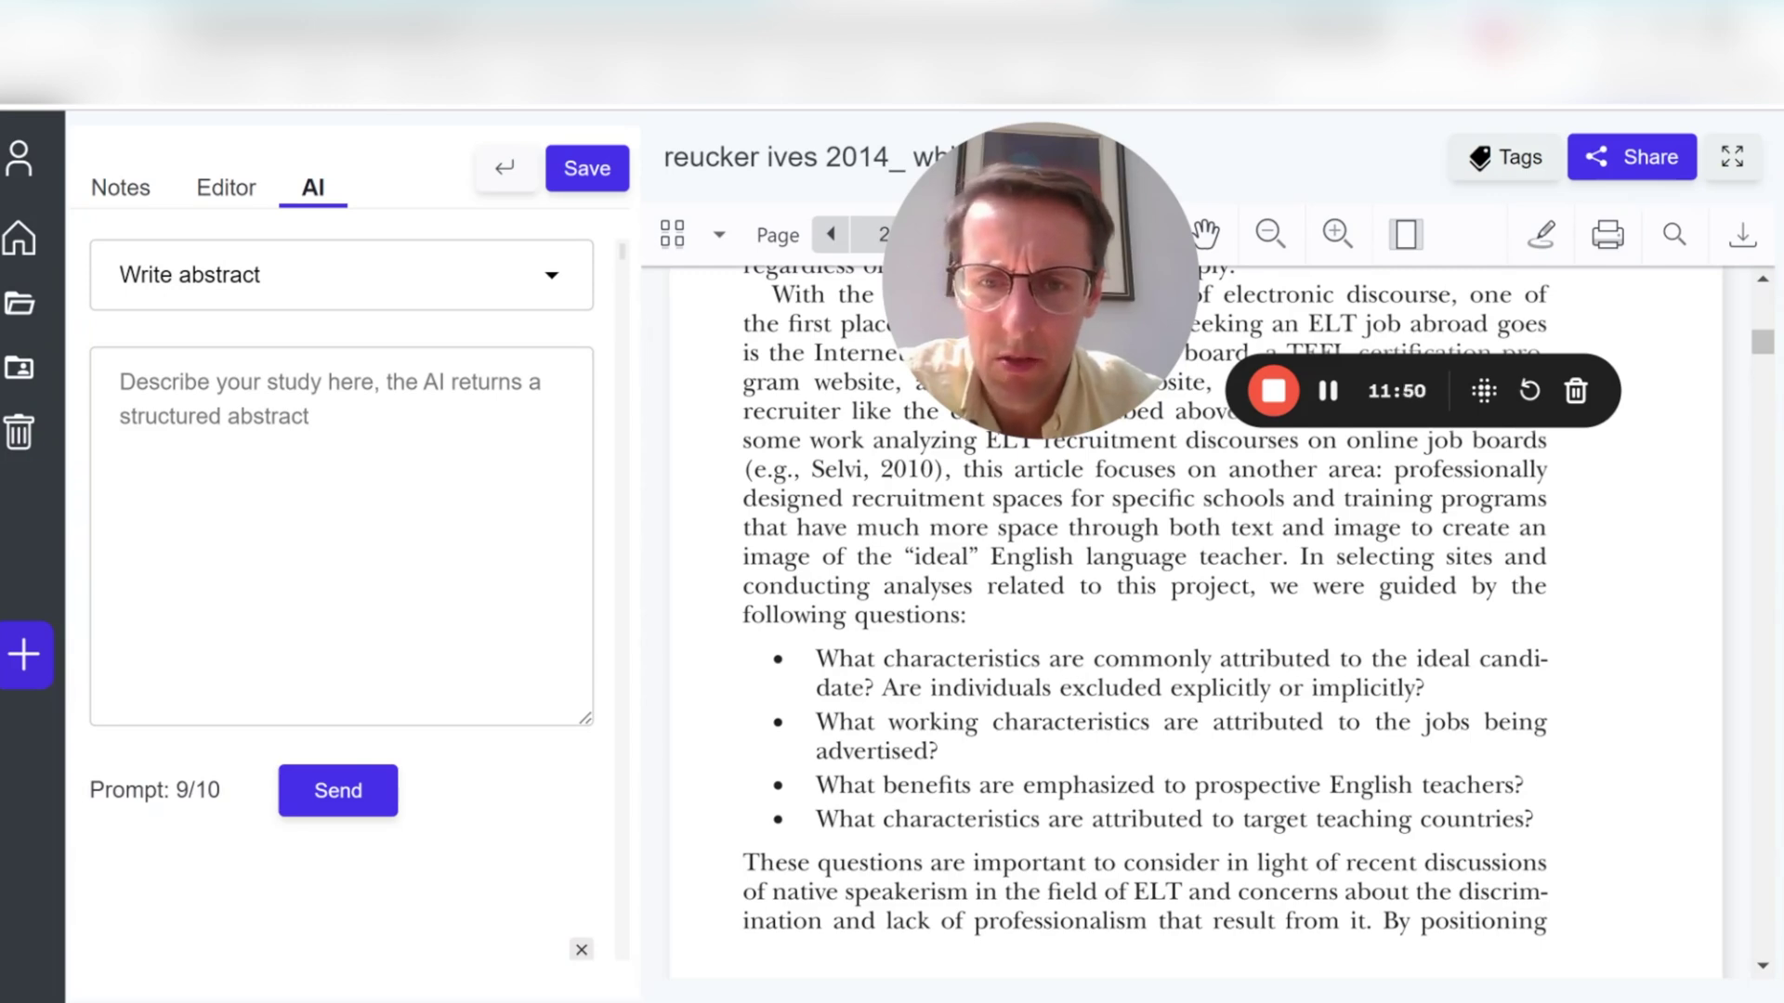
- Select all of the article's text and have the AI produce a structured abstract from it with "Write abstract"
key("ctrl+a")
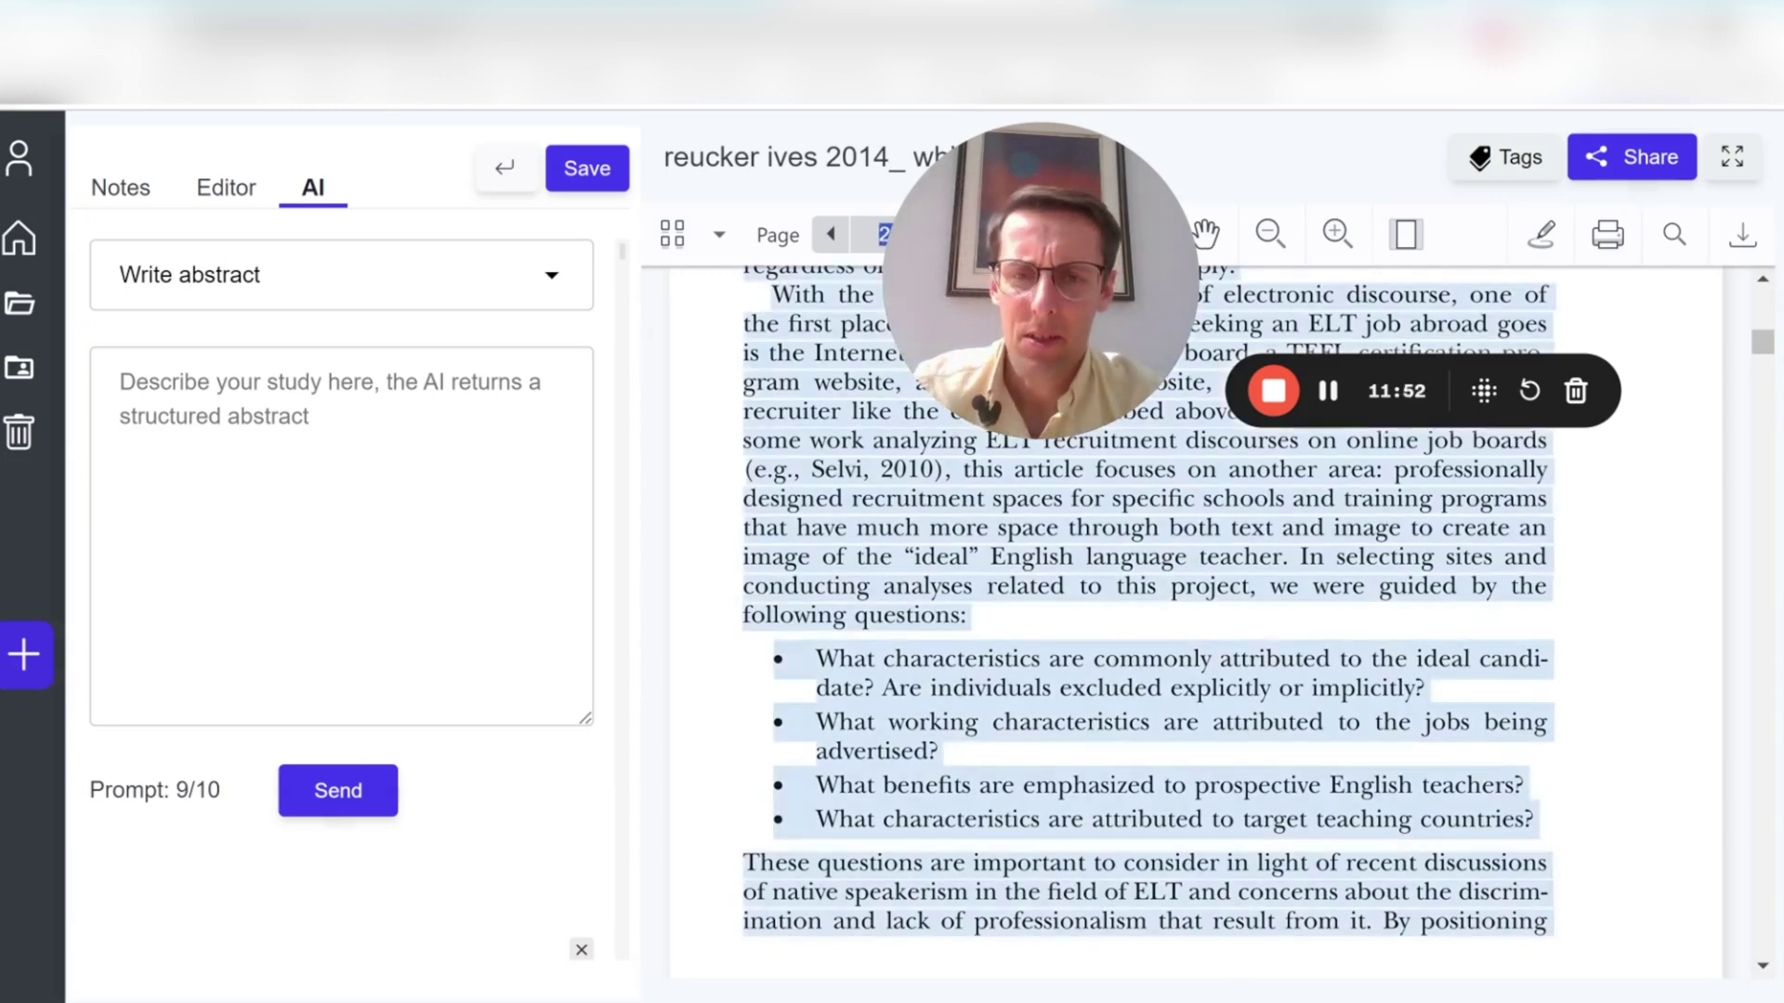
left_click(120, 382)
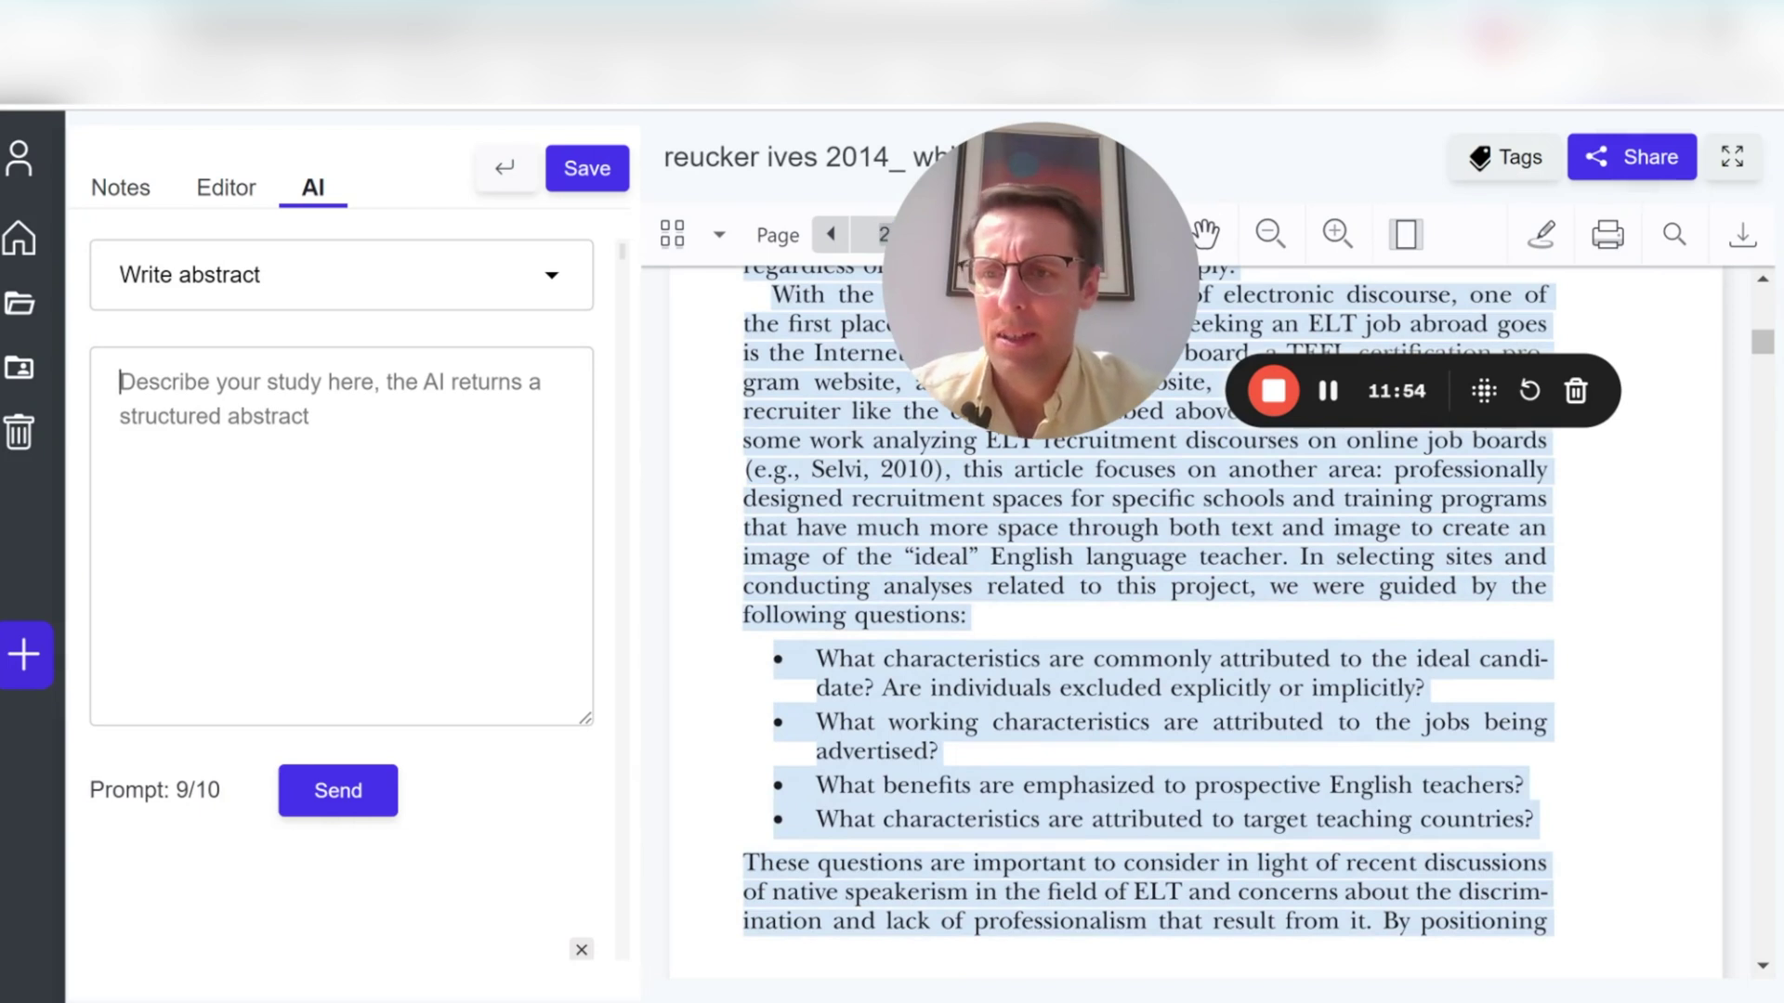
key("ctrl+v")
left_click(346, 810)
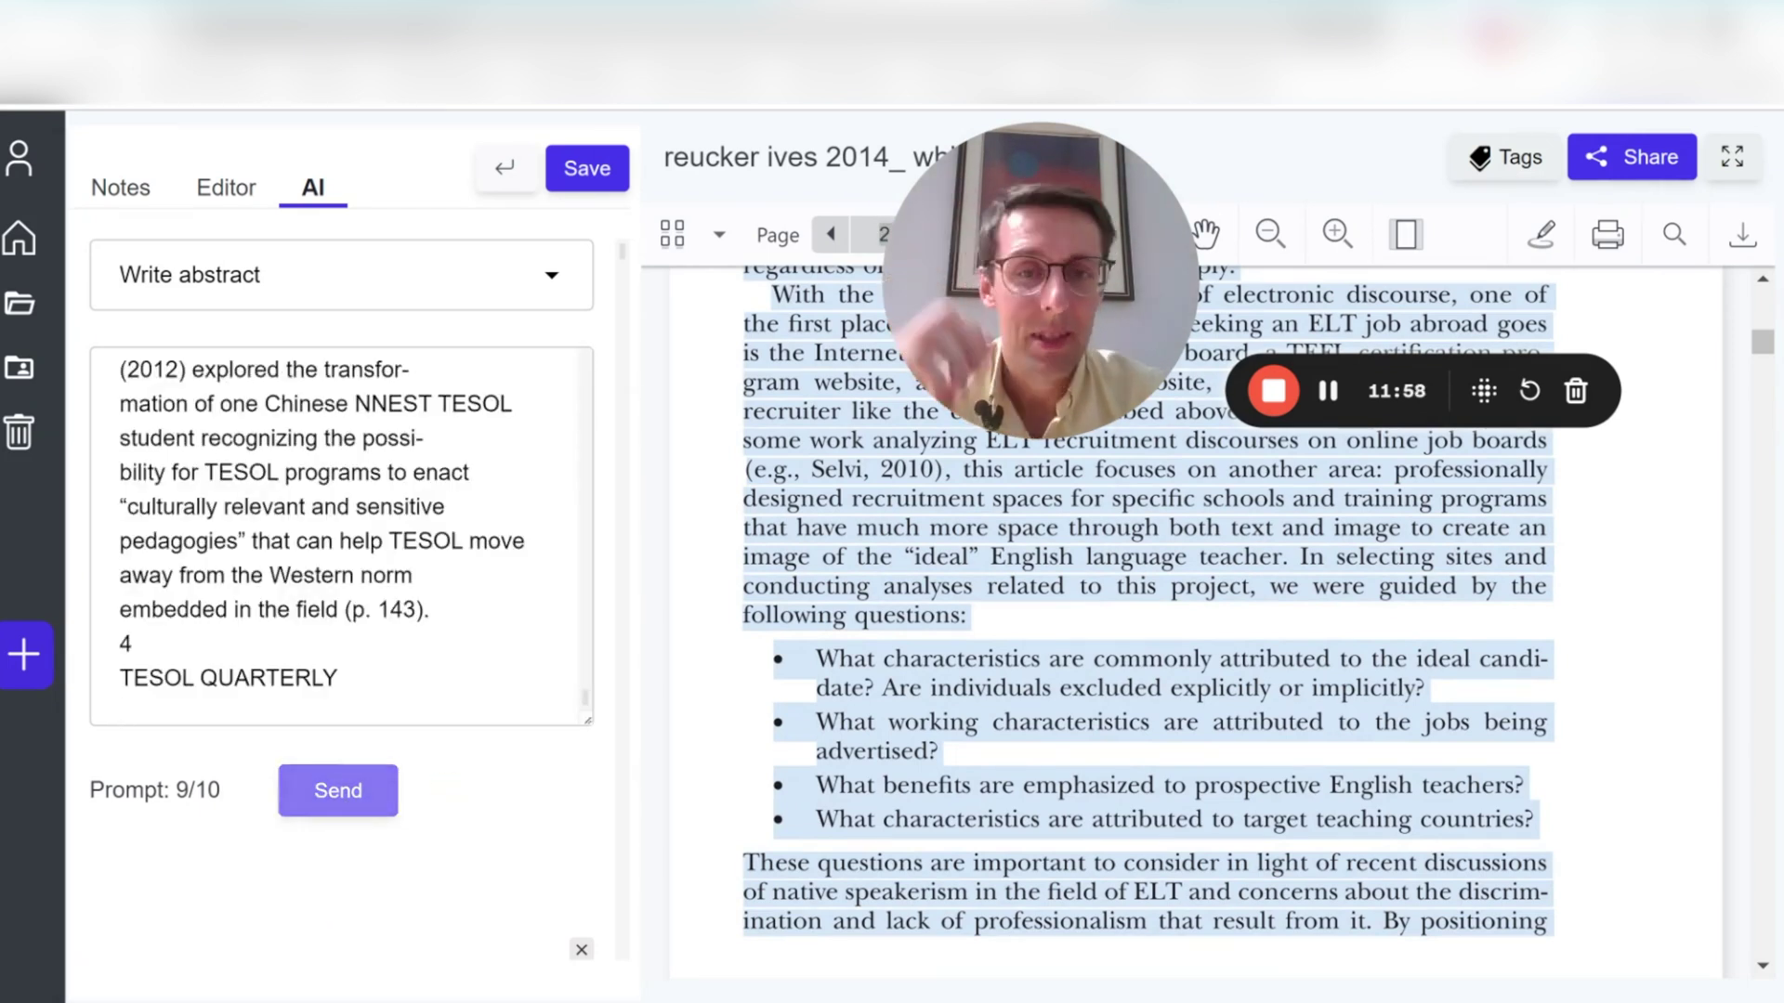
- Compare the AI's structured abstract, from Purpose through Originality/value, with the article's original abstract on its first page
scroll(1198, 623, "up", 10)
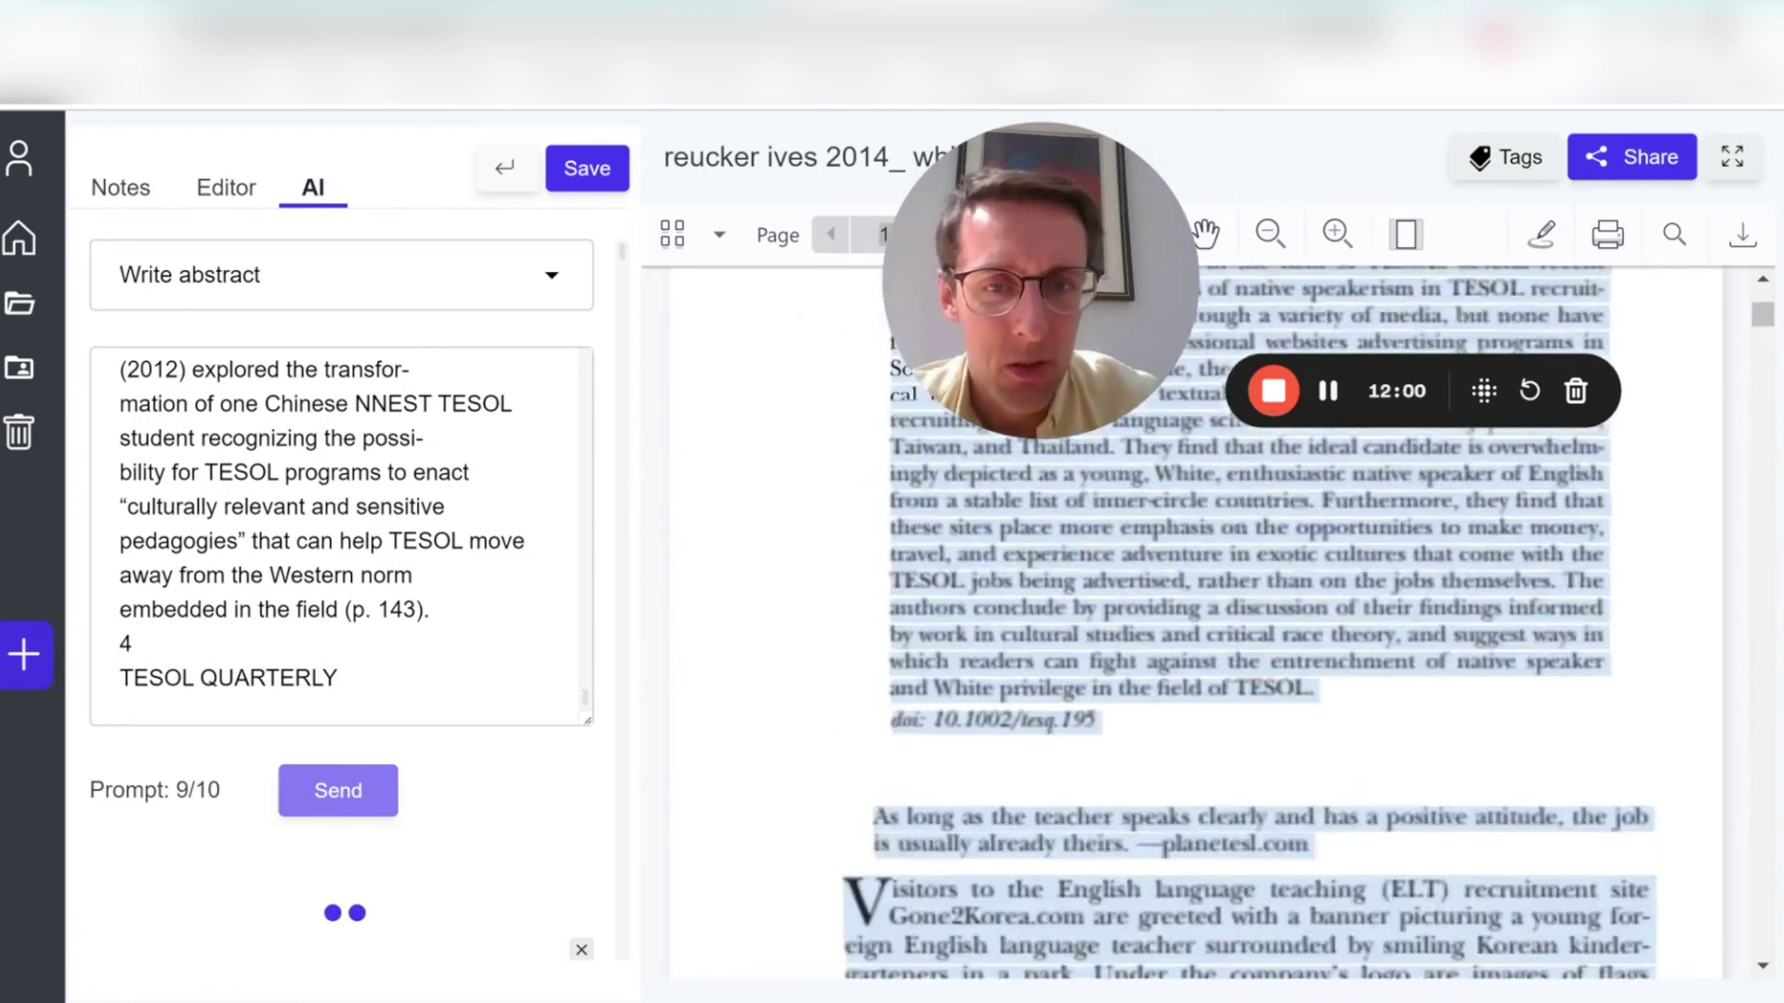
scroll(1198, 622, "down", 3)
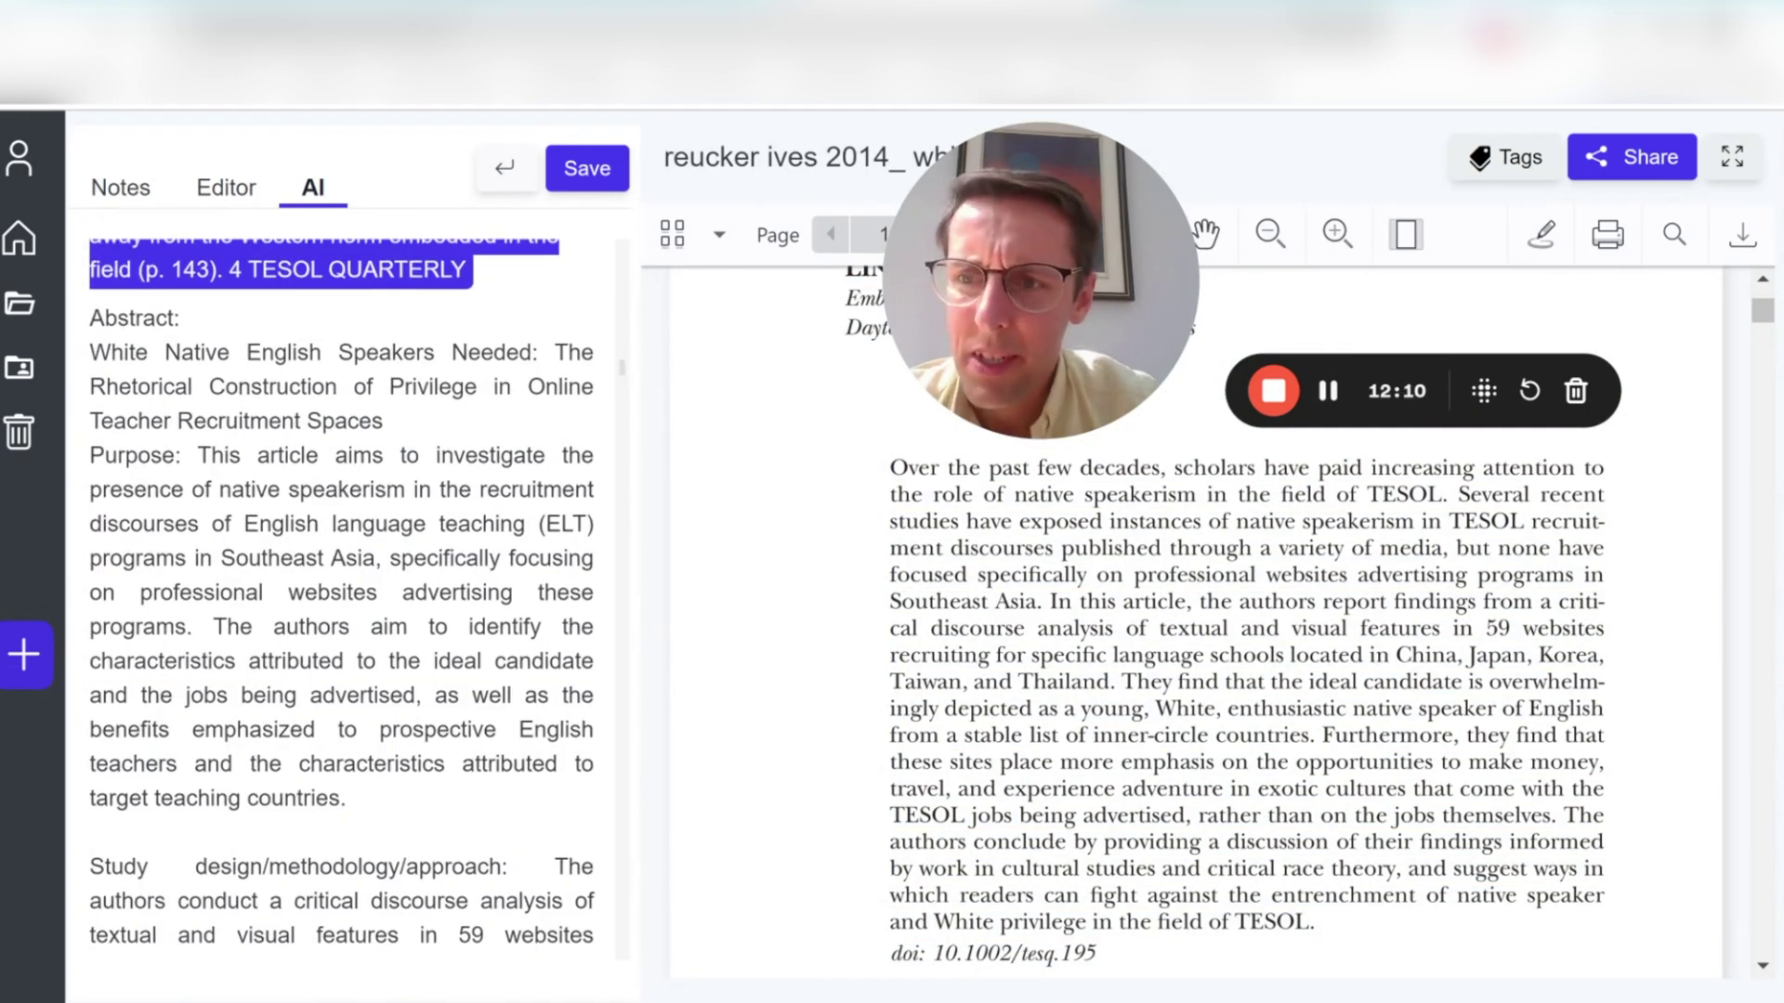
scroll(342, 600, "down", 4)
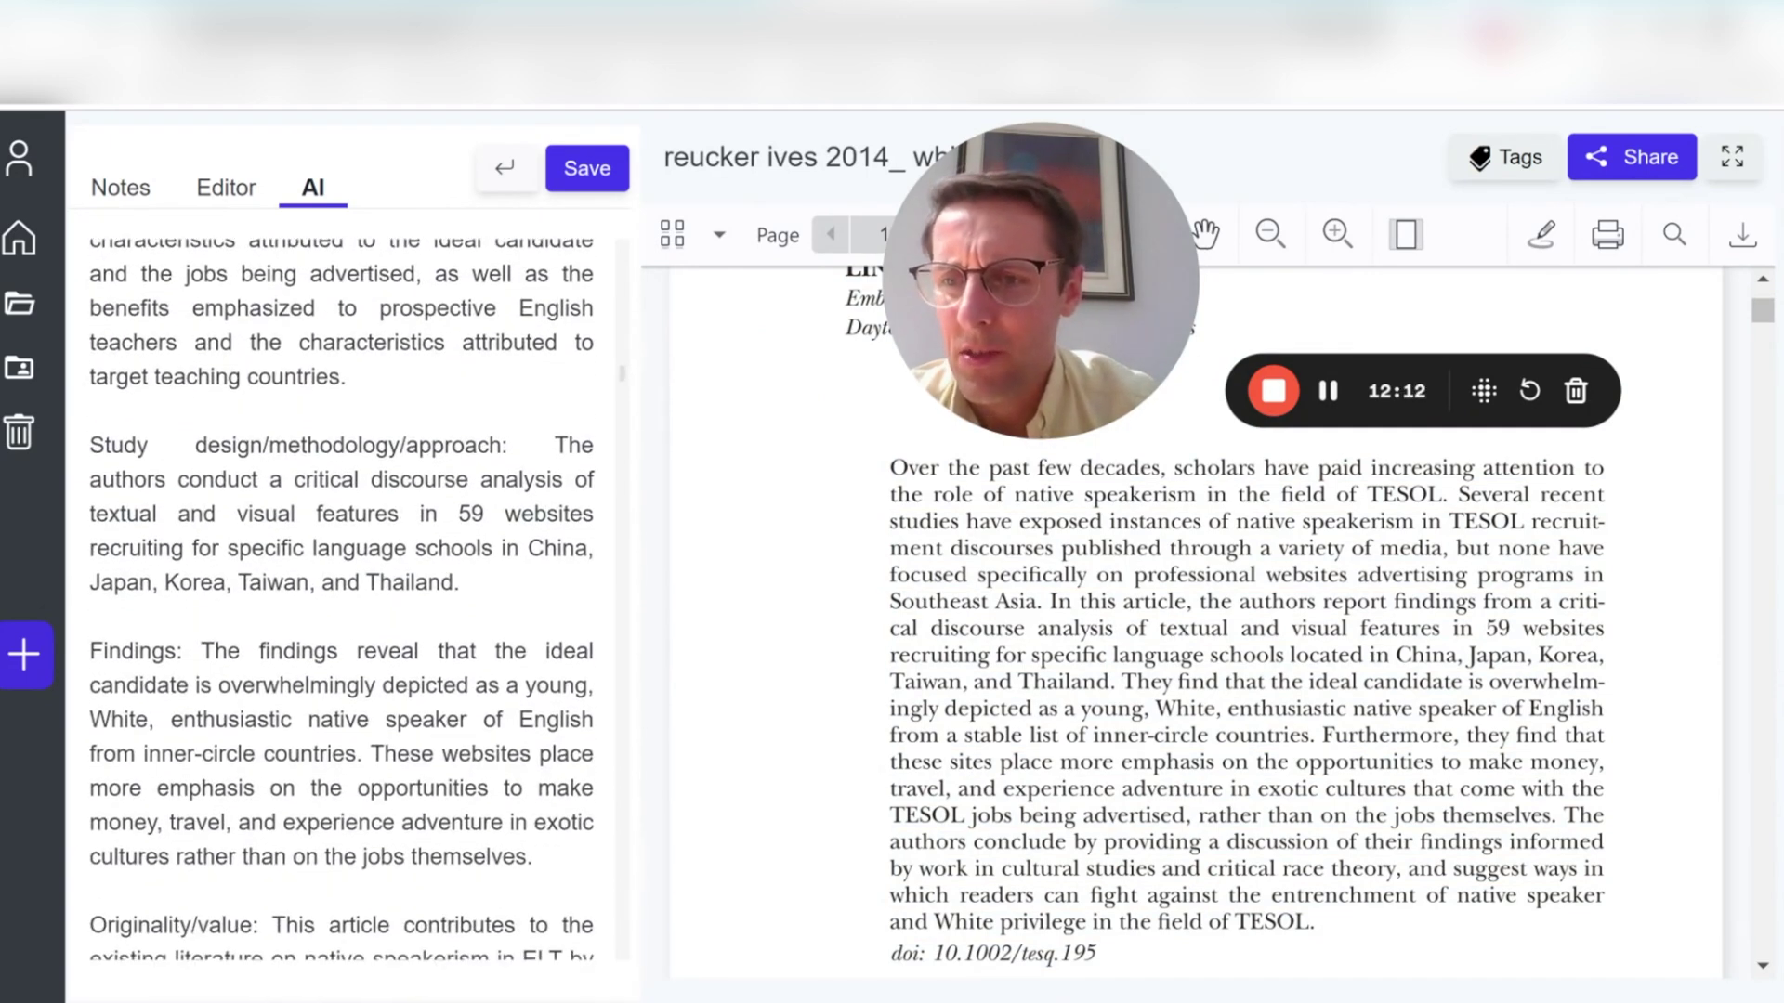
scroll(342, 599, "down", 4)
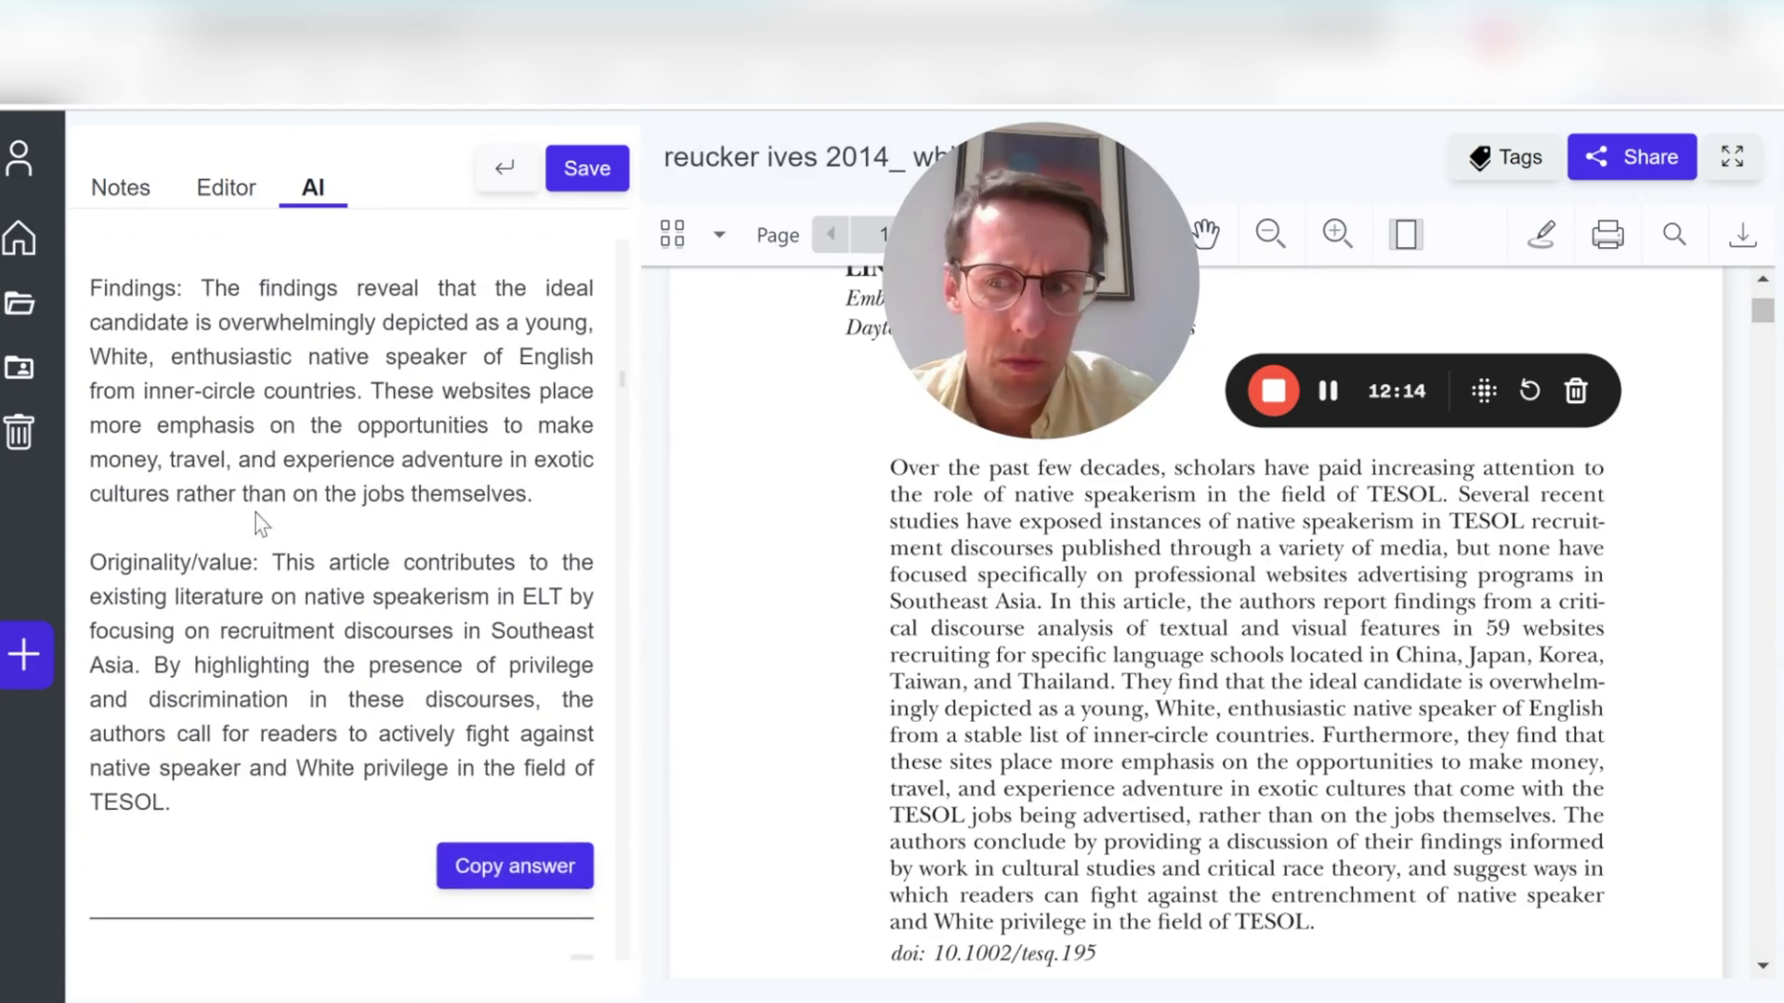
left_click_drag(259, 562, 103, 576)
scroll(120, 562, "up", 3)
scroll(187, 576, "up", 1)
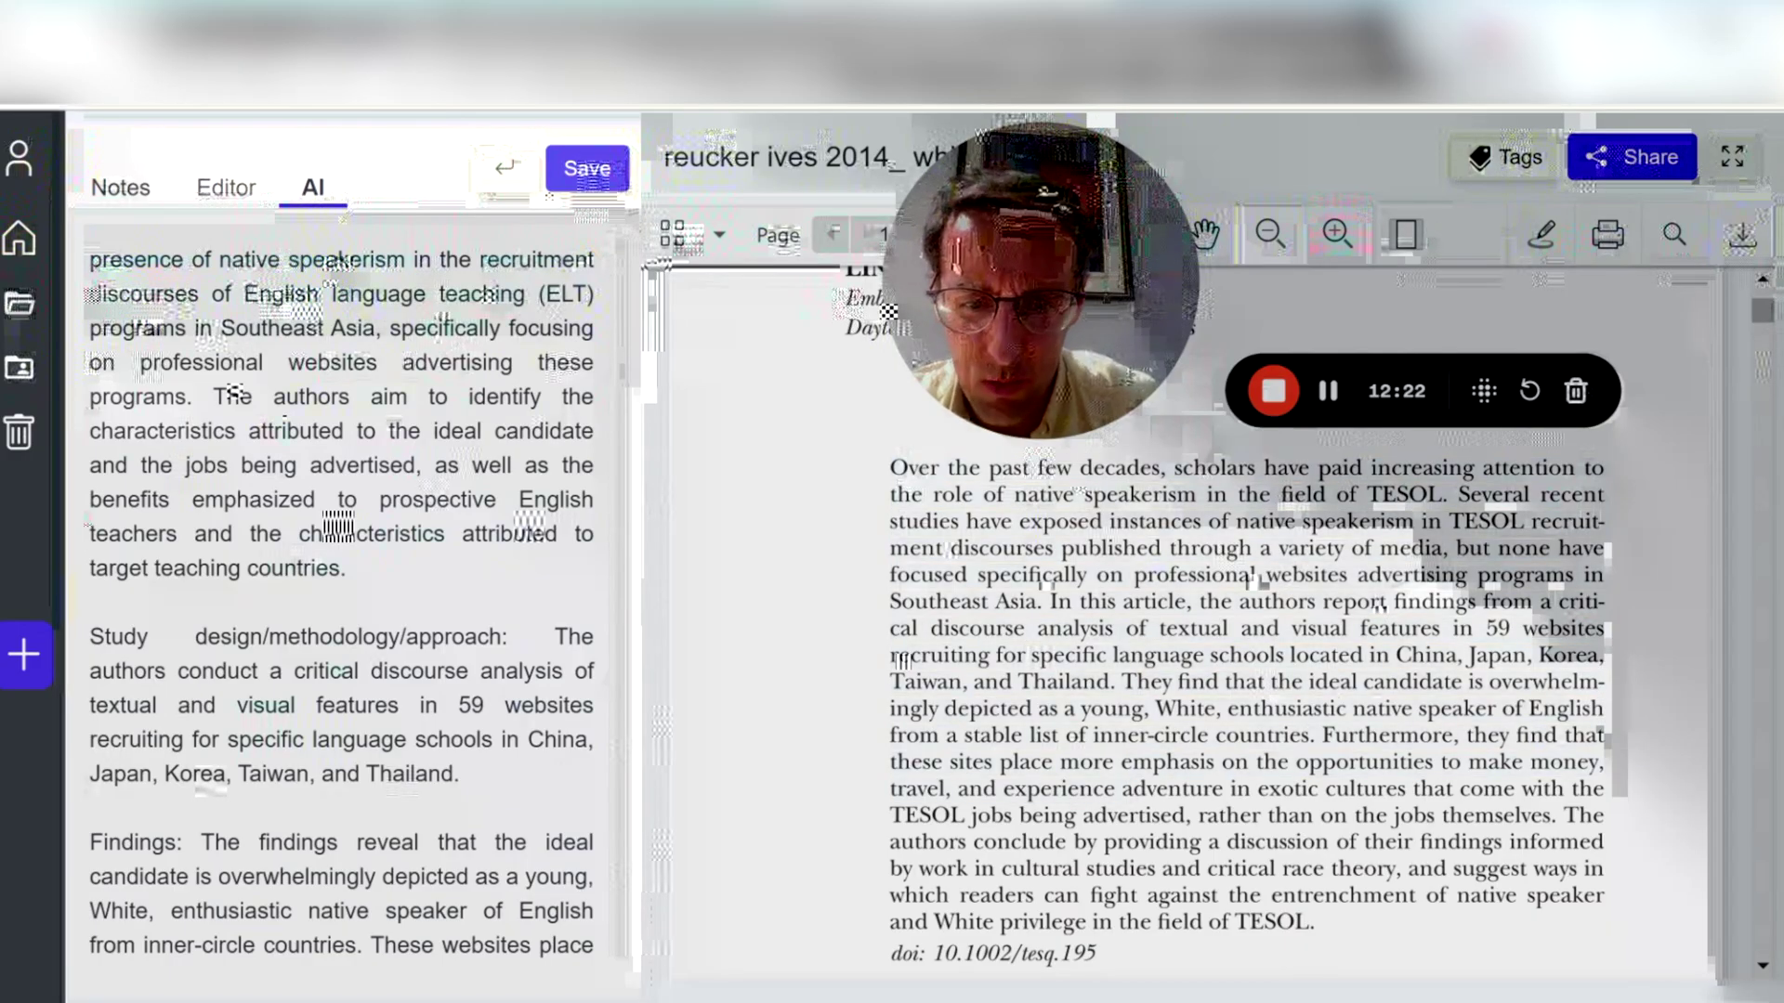
scroll(338, 526, "up", 2)
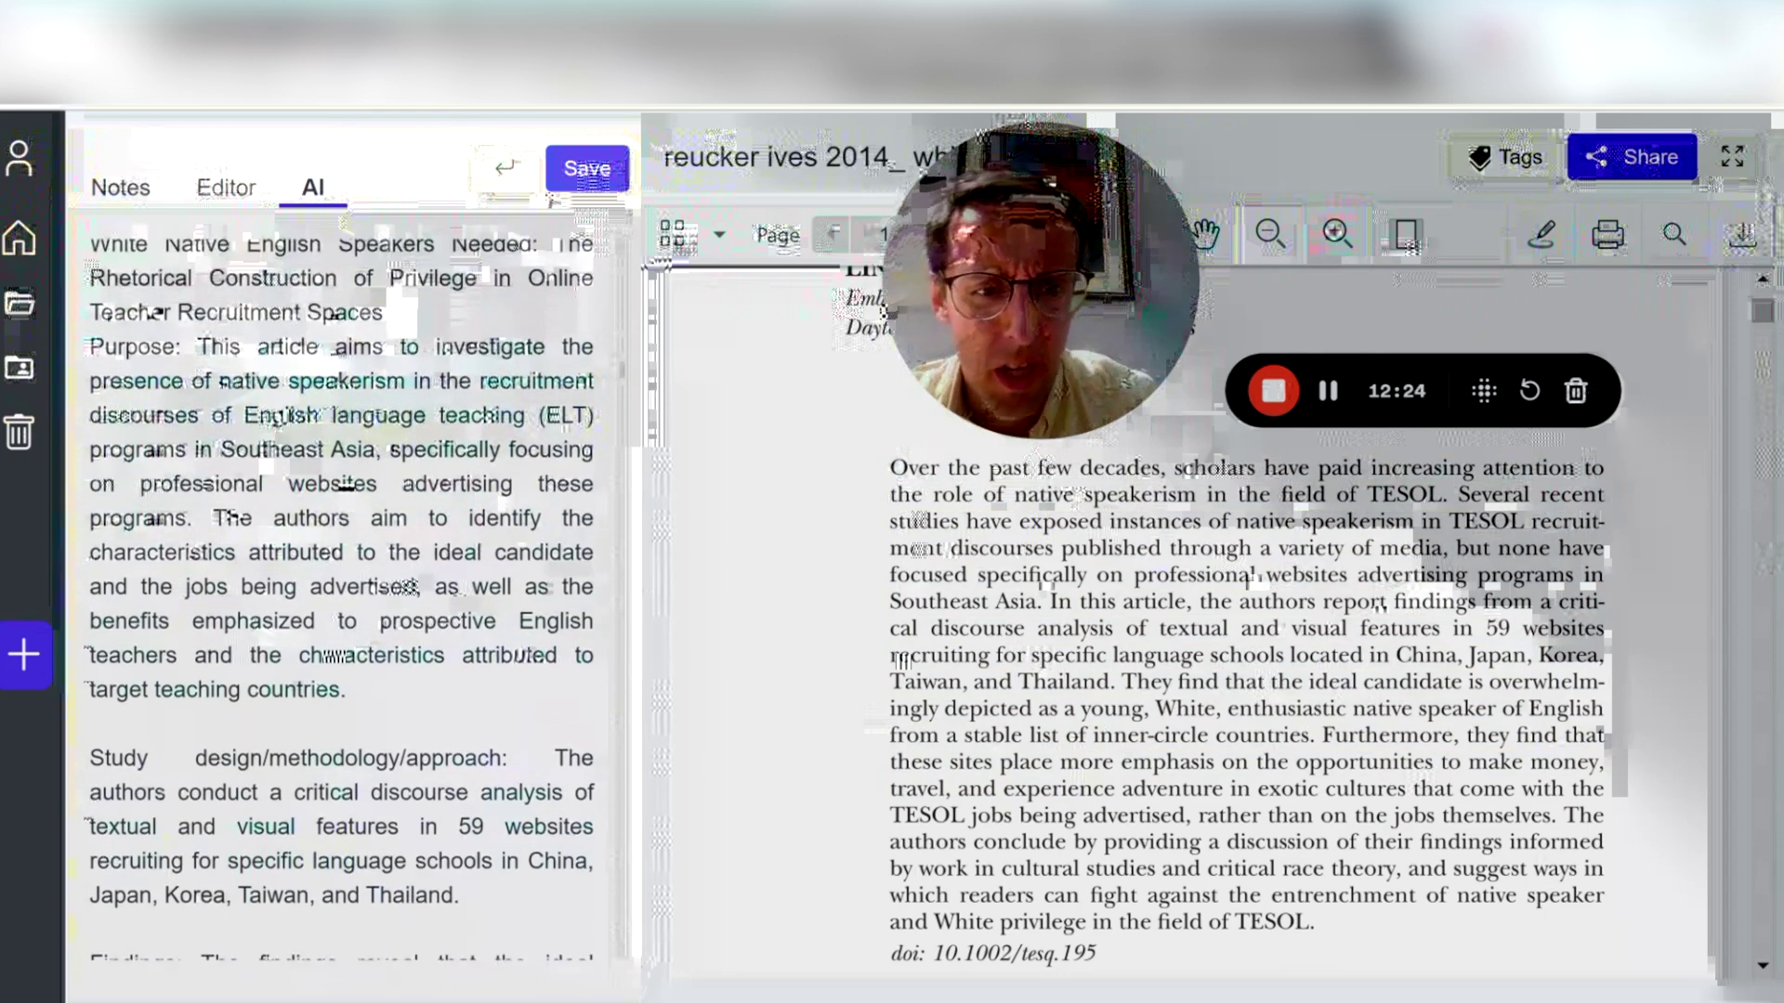
scroll(282, 391, "up", 1)
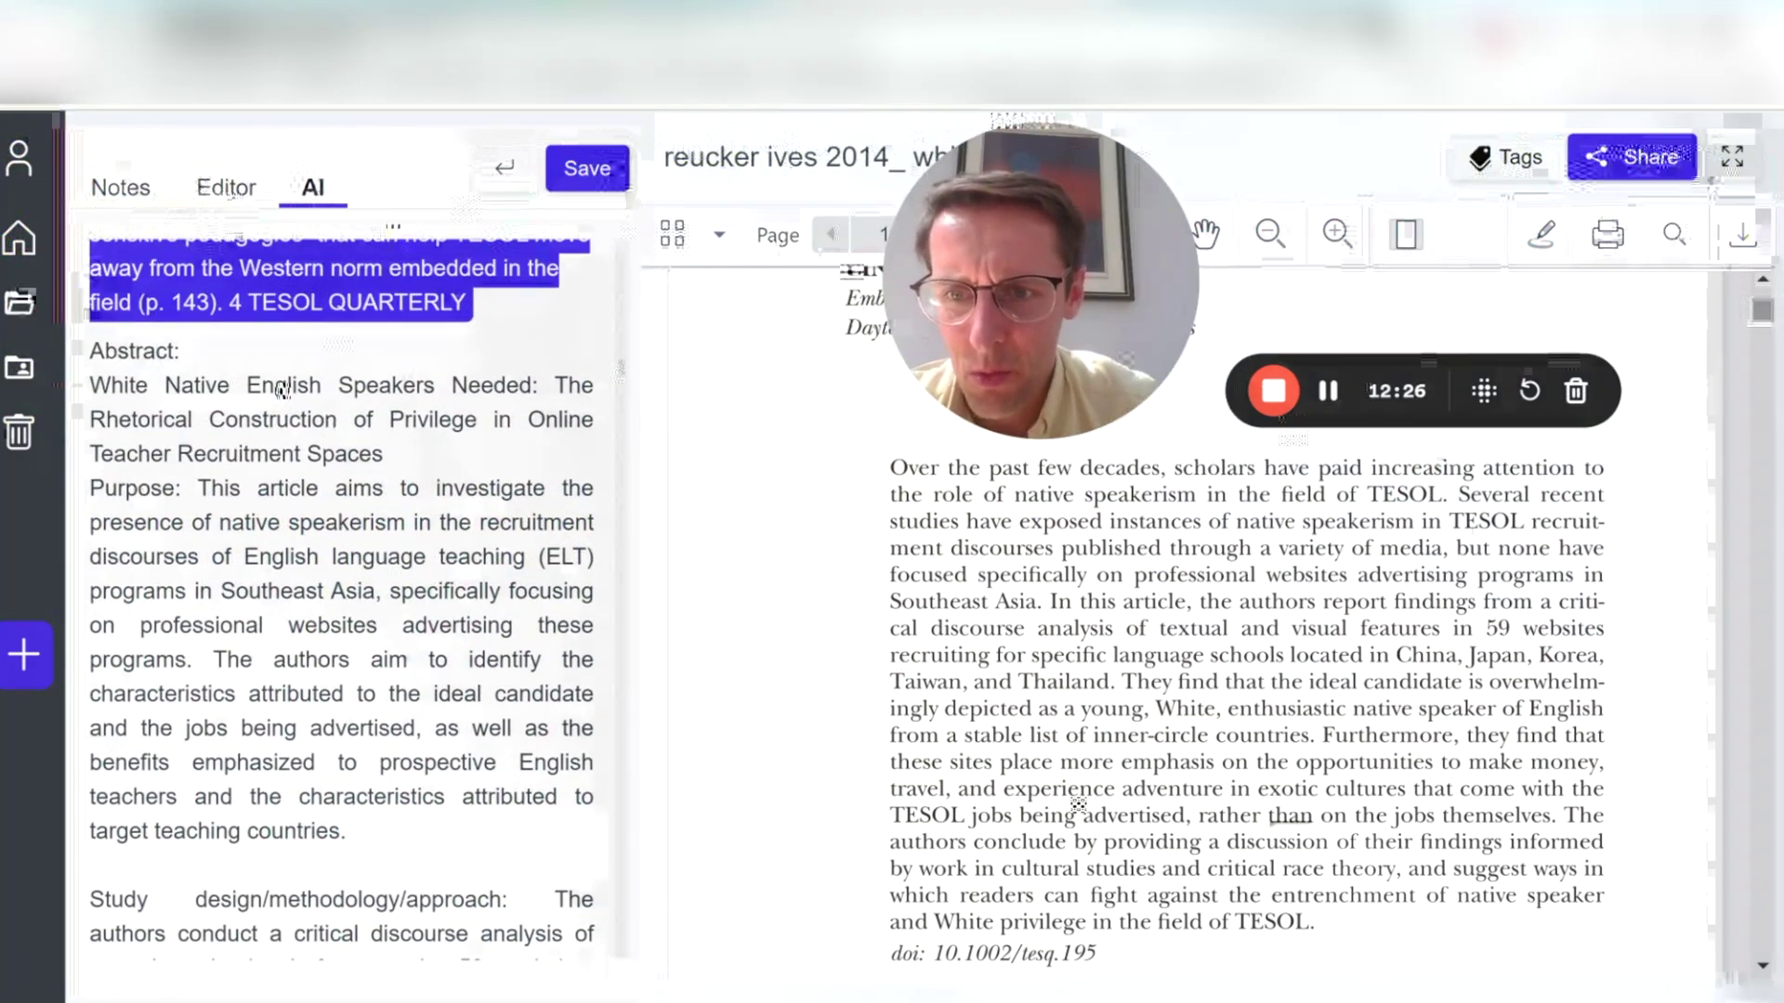
scroll(282, 391, "down", 1)
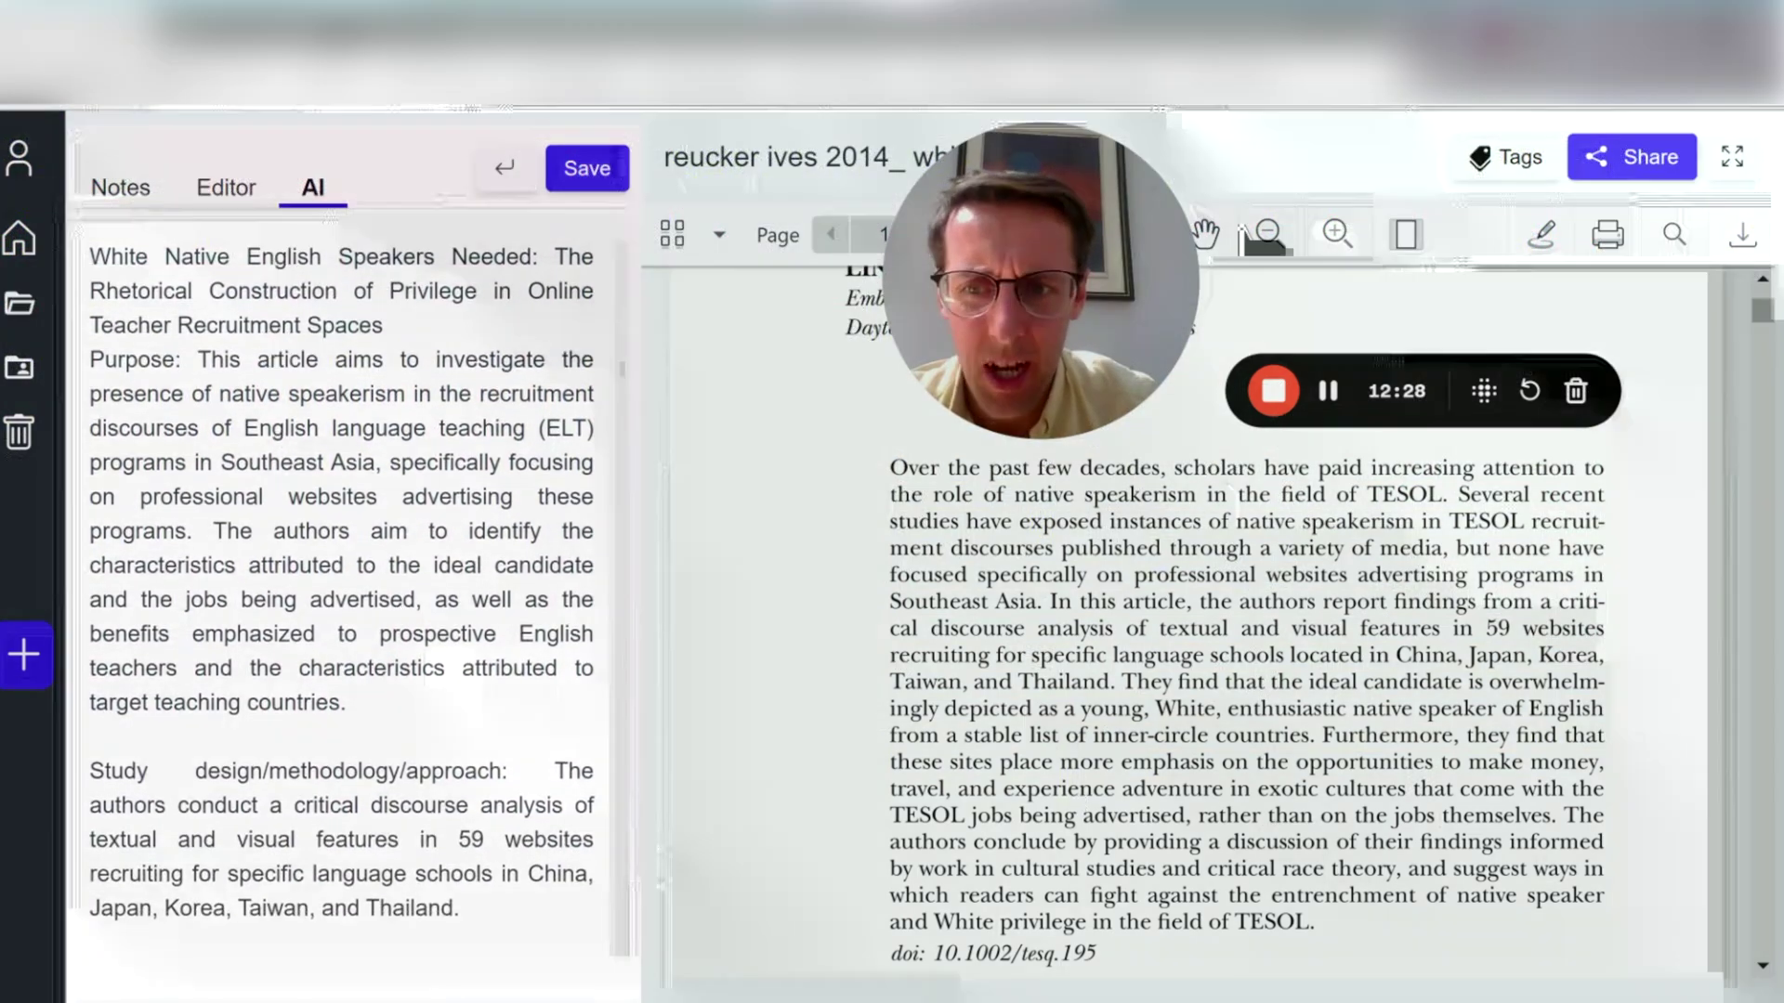
scroll(338, 595, "down", 3)
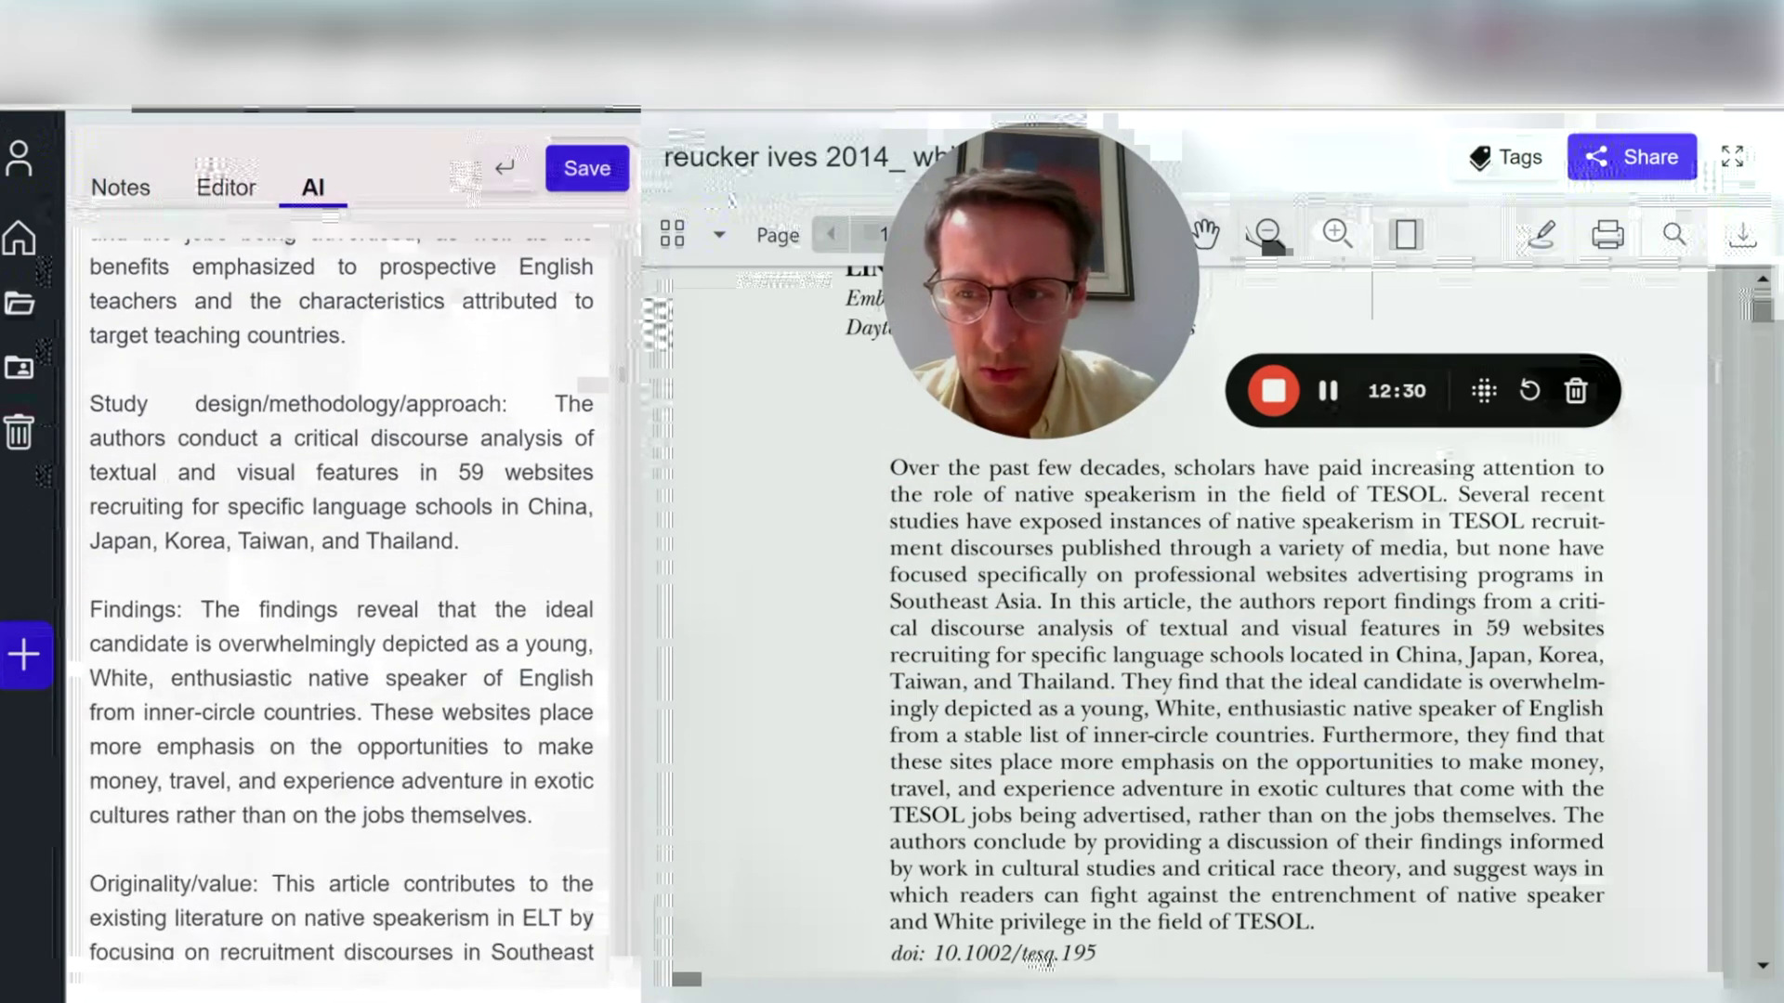
- Read the rest of the AI's structured abstract, through Findings and Originality/value, and return to the prompt box
scroll(358, 525, "down", 1)
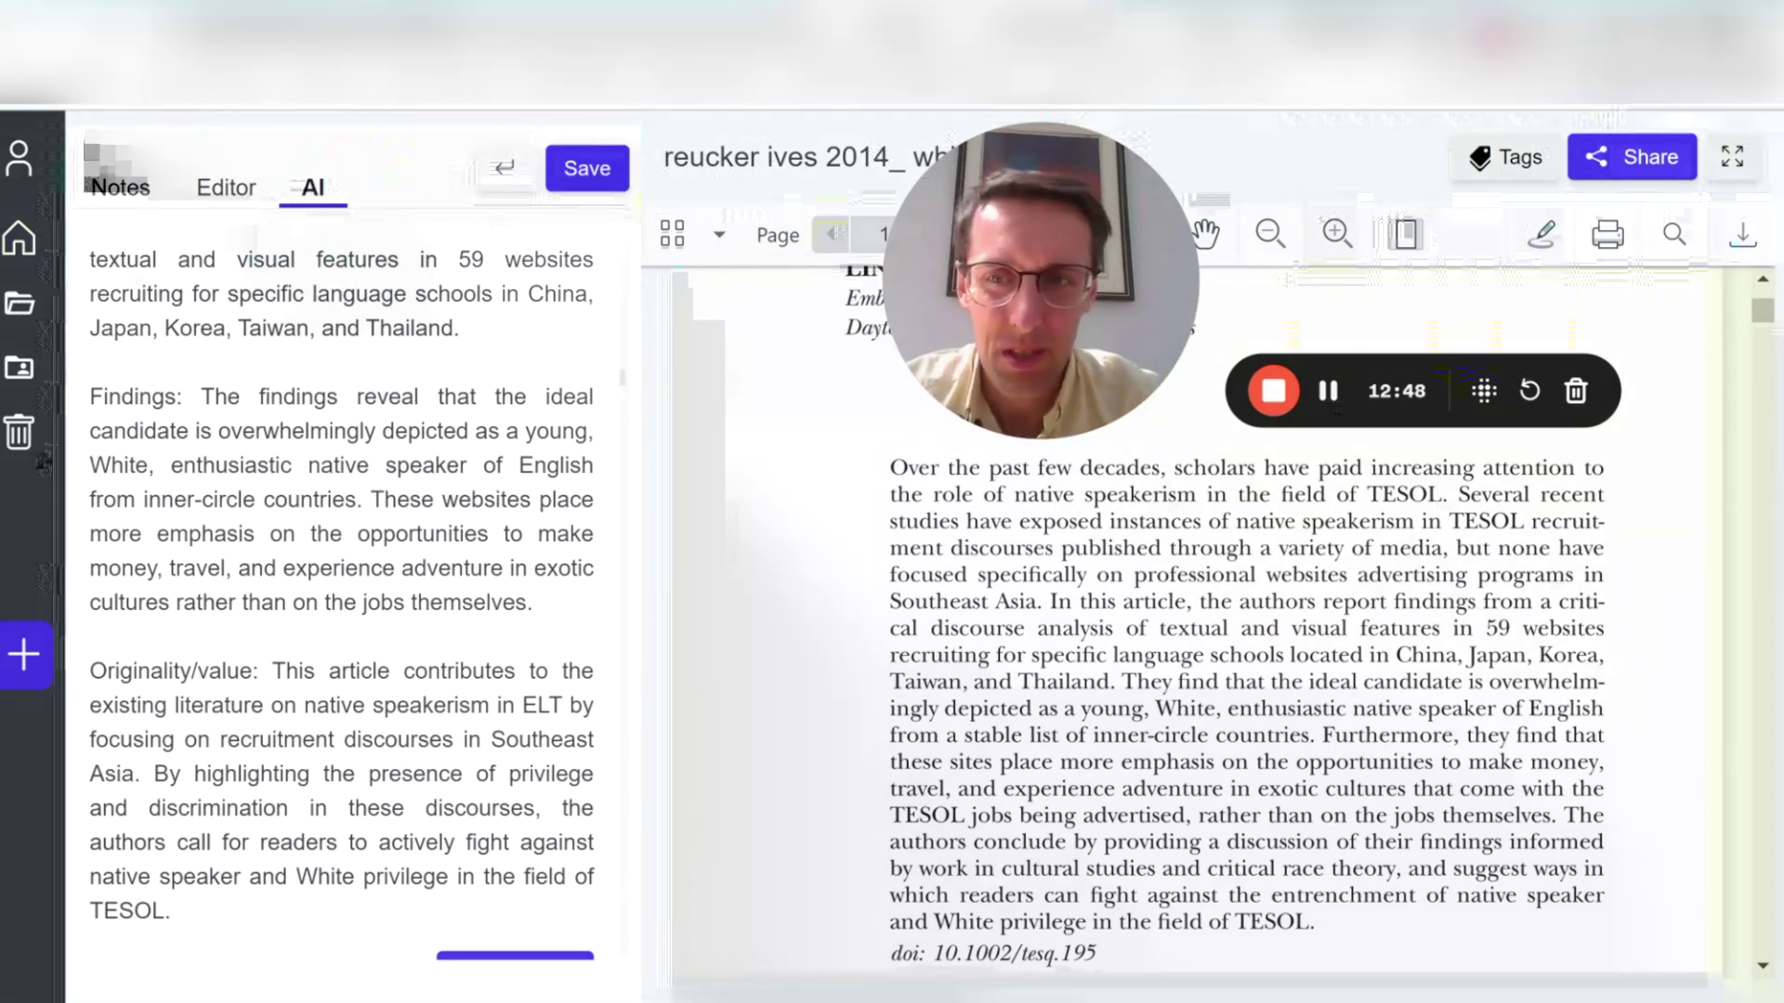
scroll(371, 632, "up", 11)
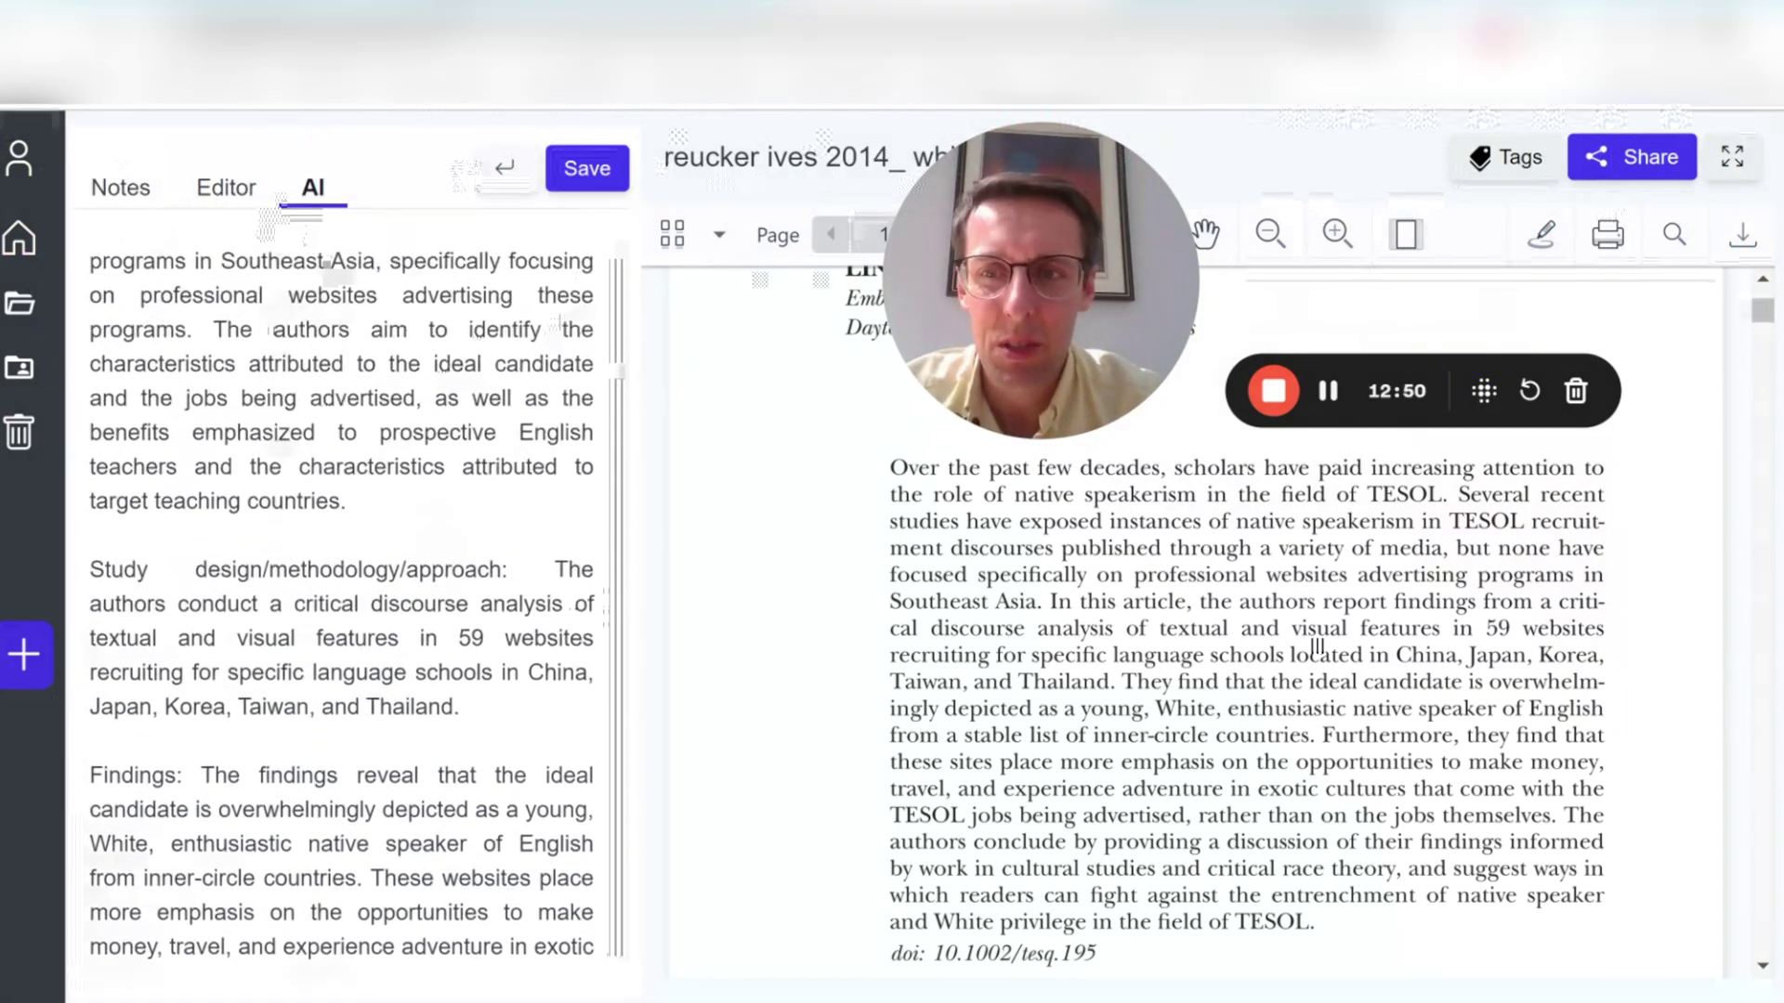
scroll(343, 595, "up", 15)
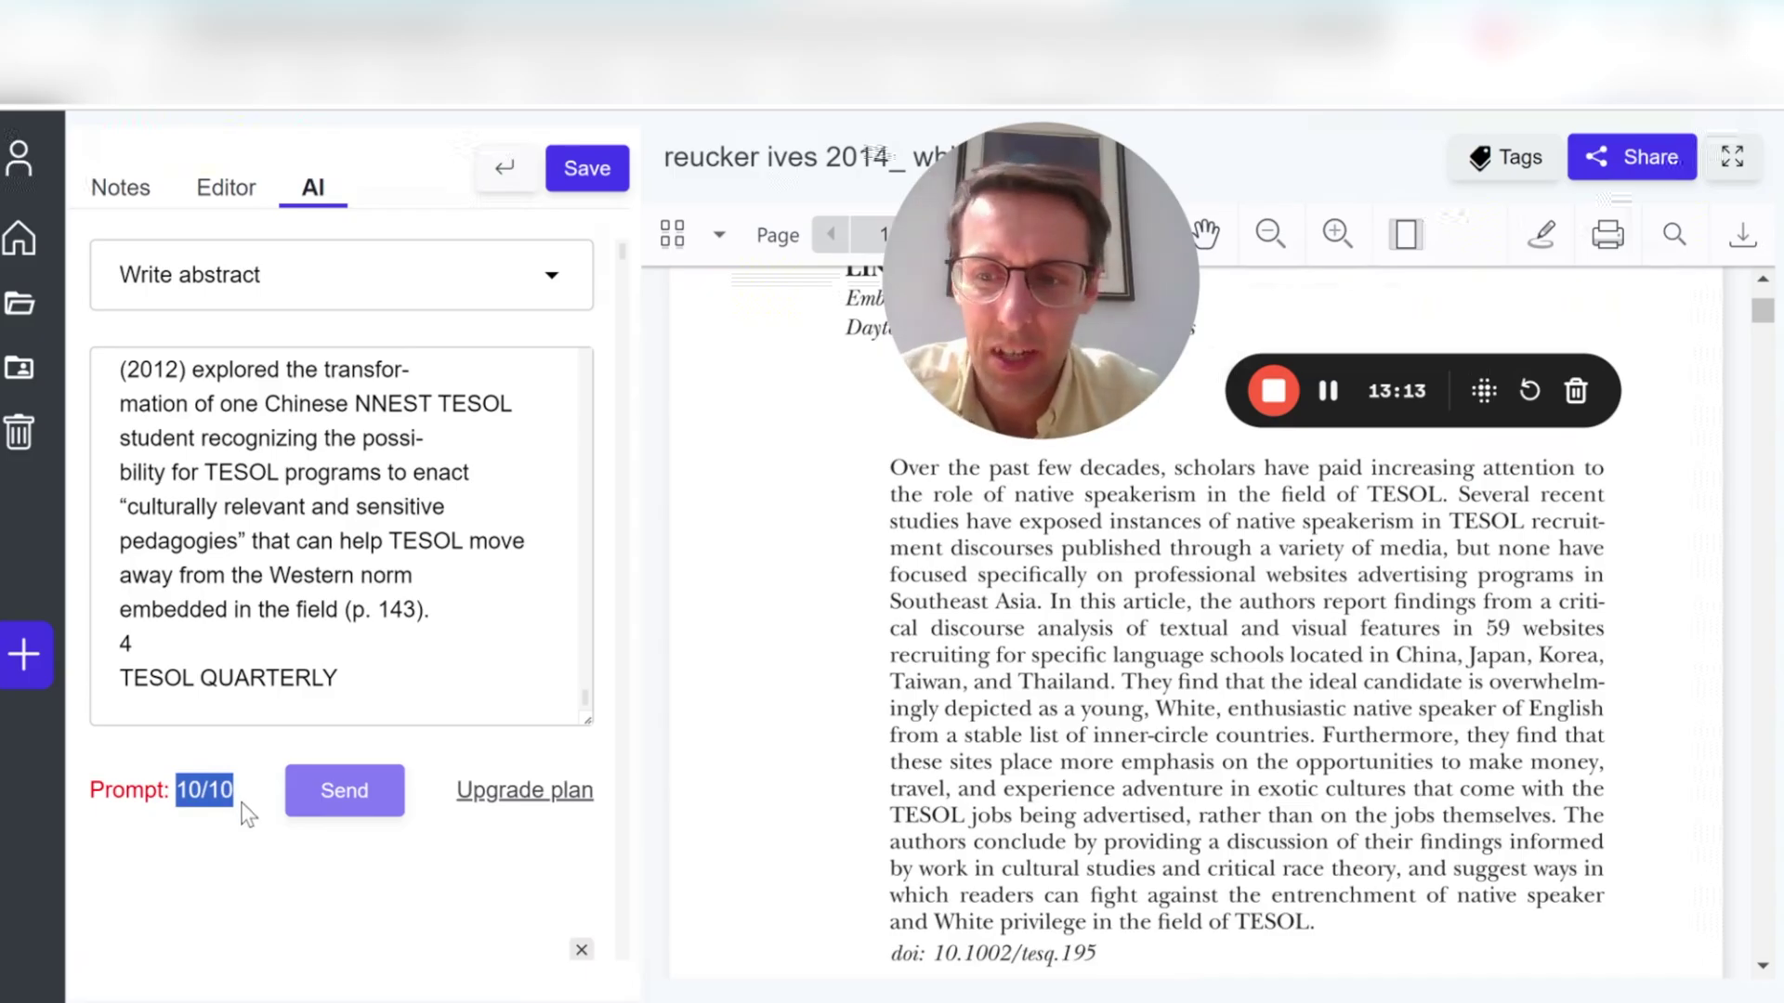
- Open the plan upgrade options and compare the price and AI usage limits of the Avidnote Beginner and Professional subscriptions
left_click(243, 822)
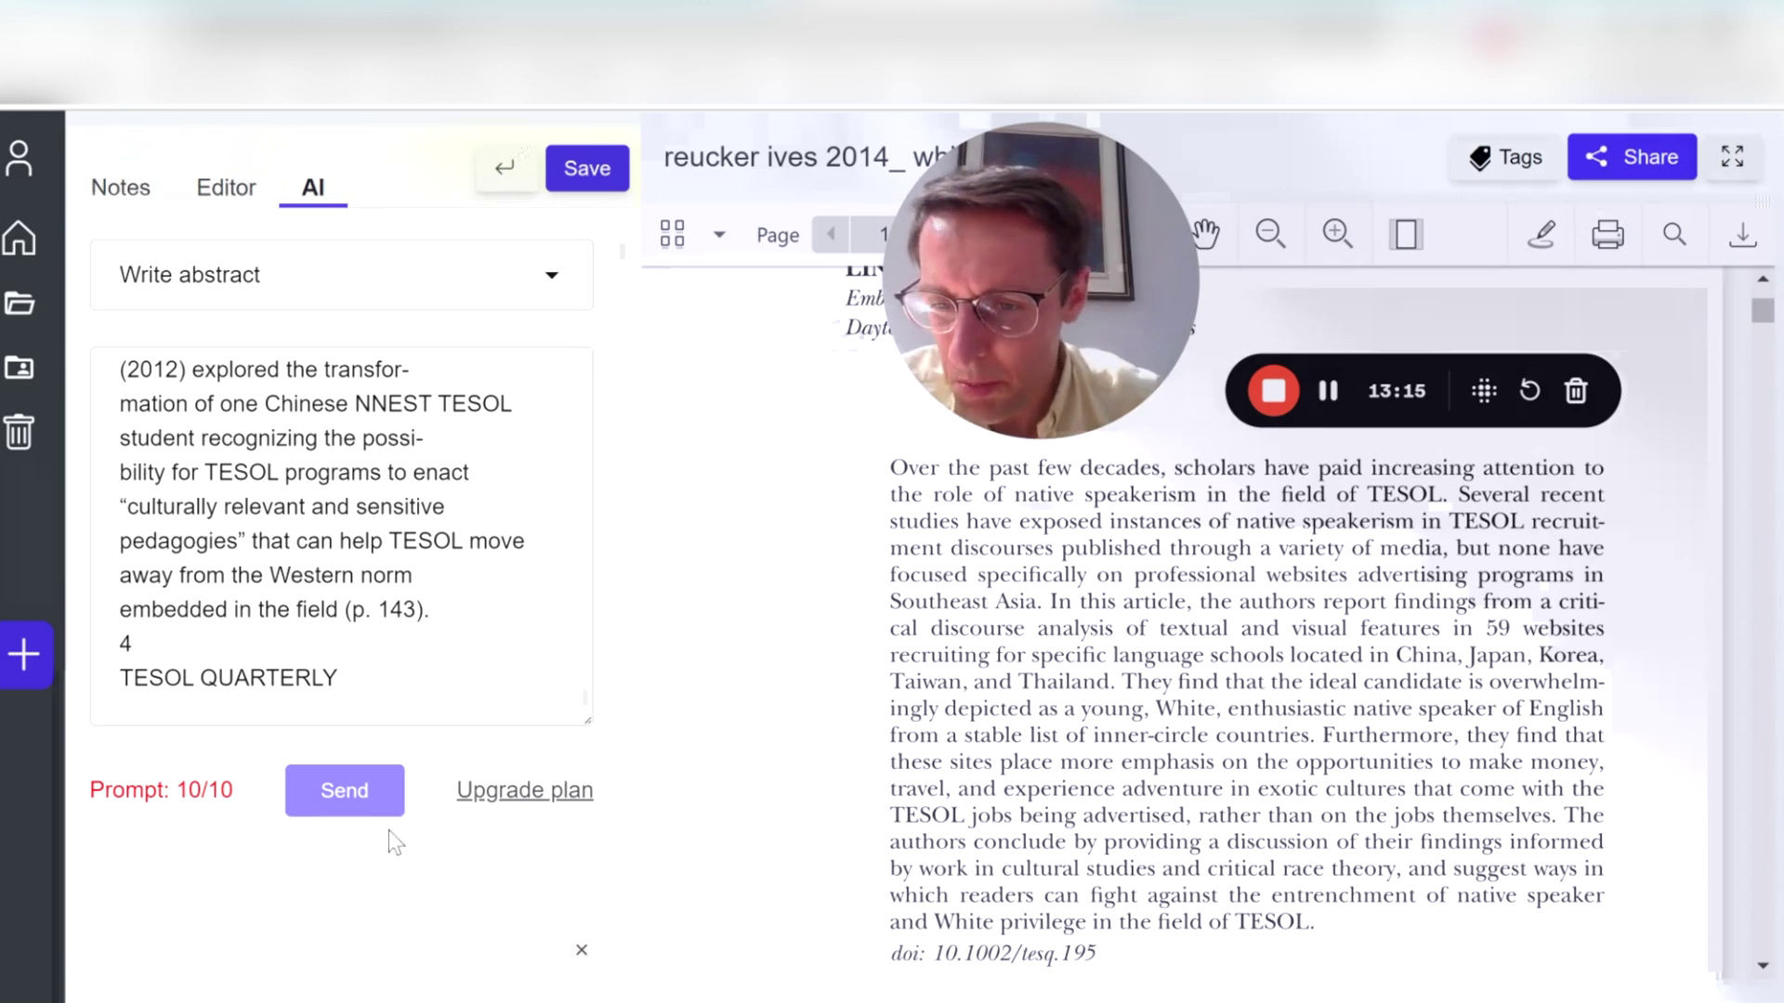
left_click(513, 793)
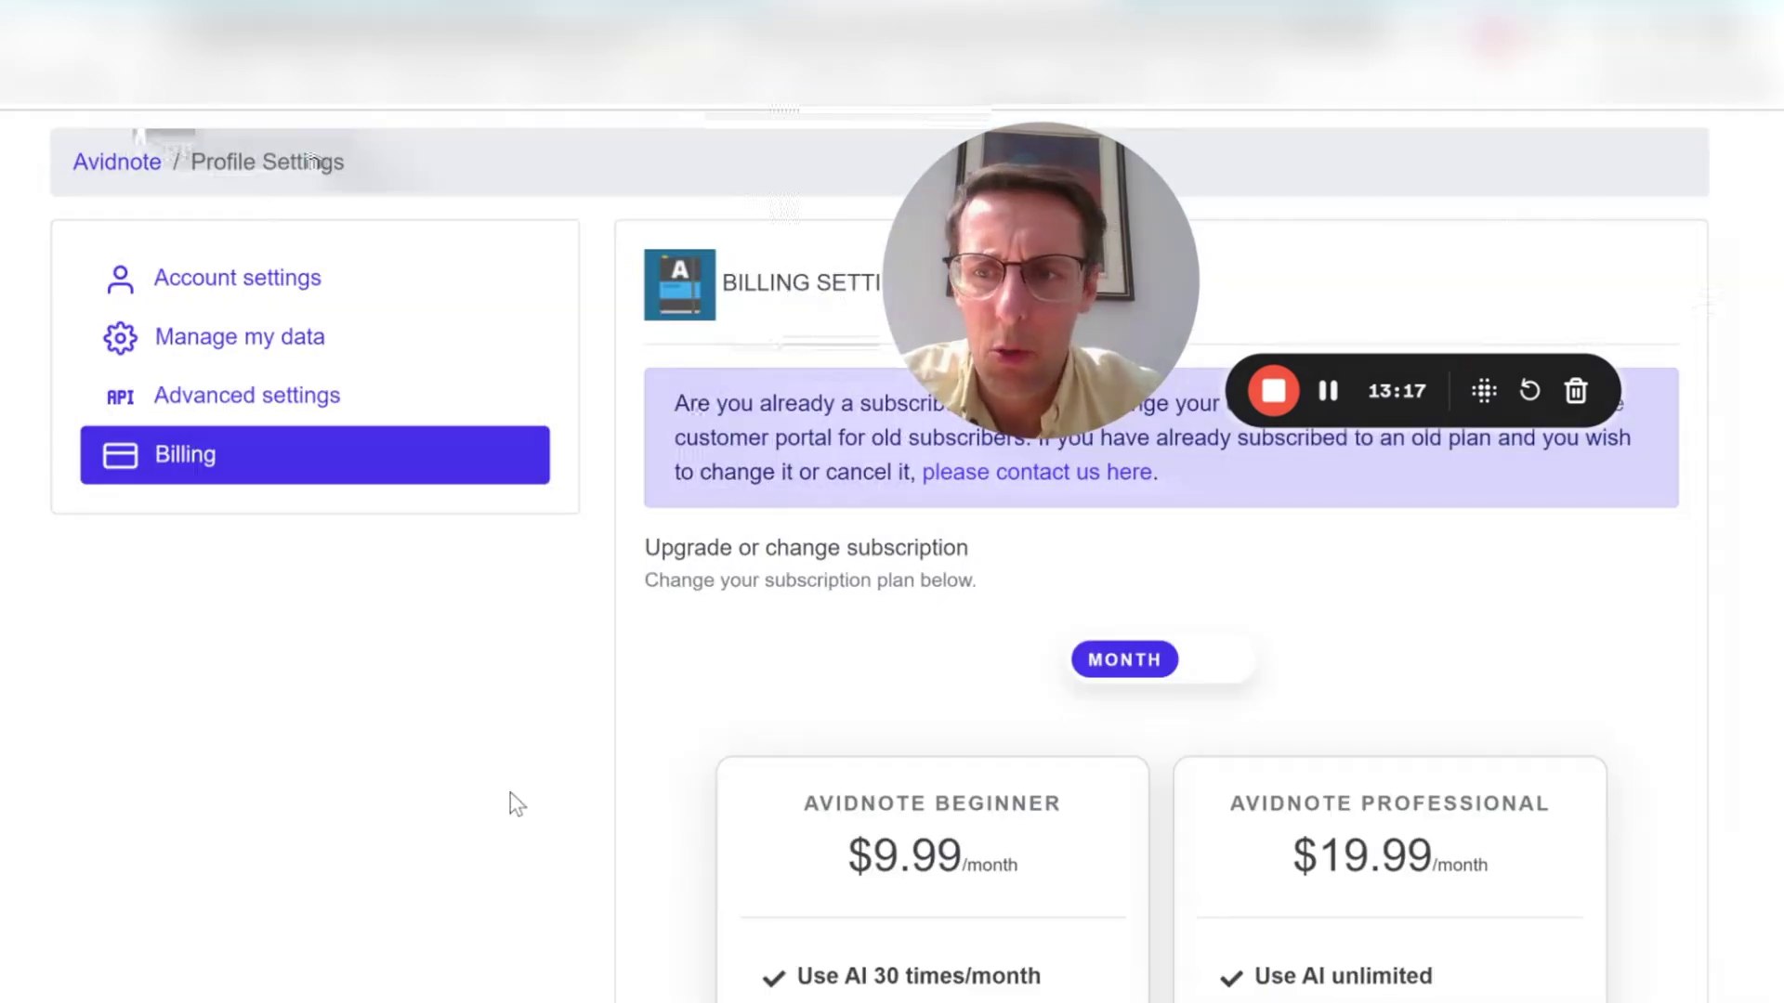
scroll(1126, 598, "down", 2)
scroll(1124, 601, "down", 1)
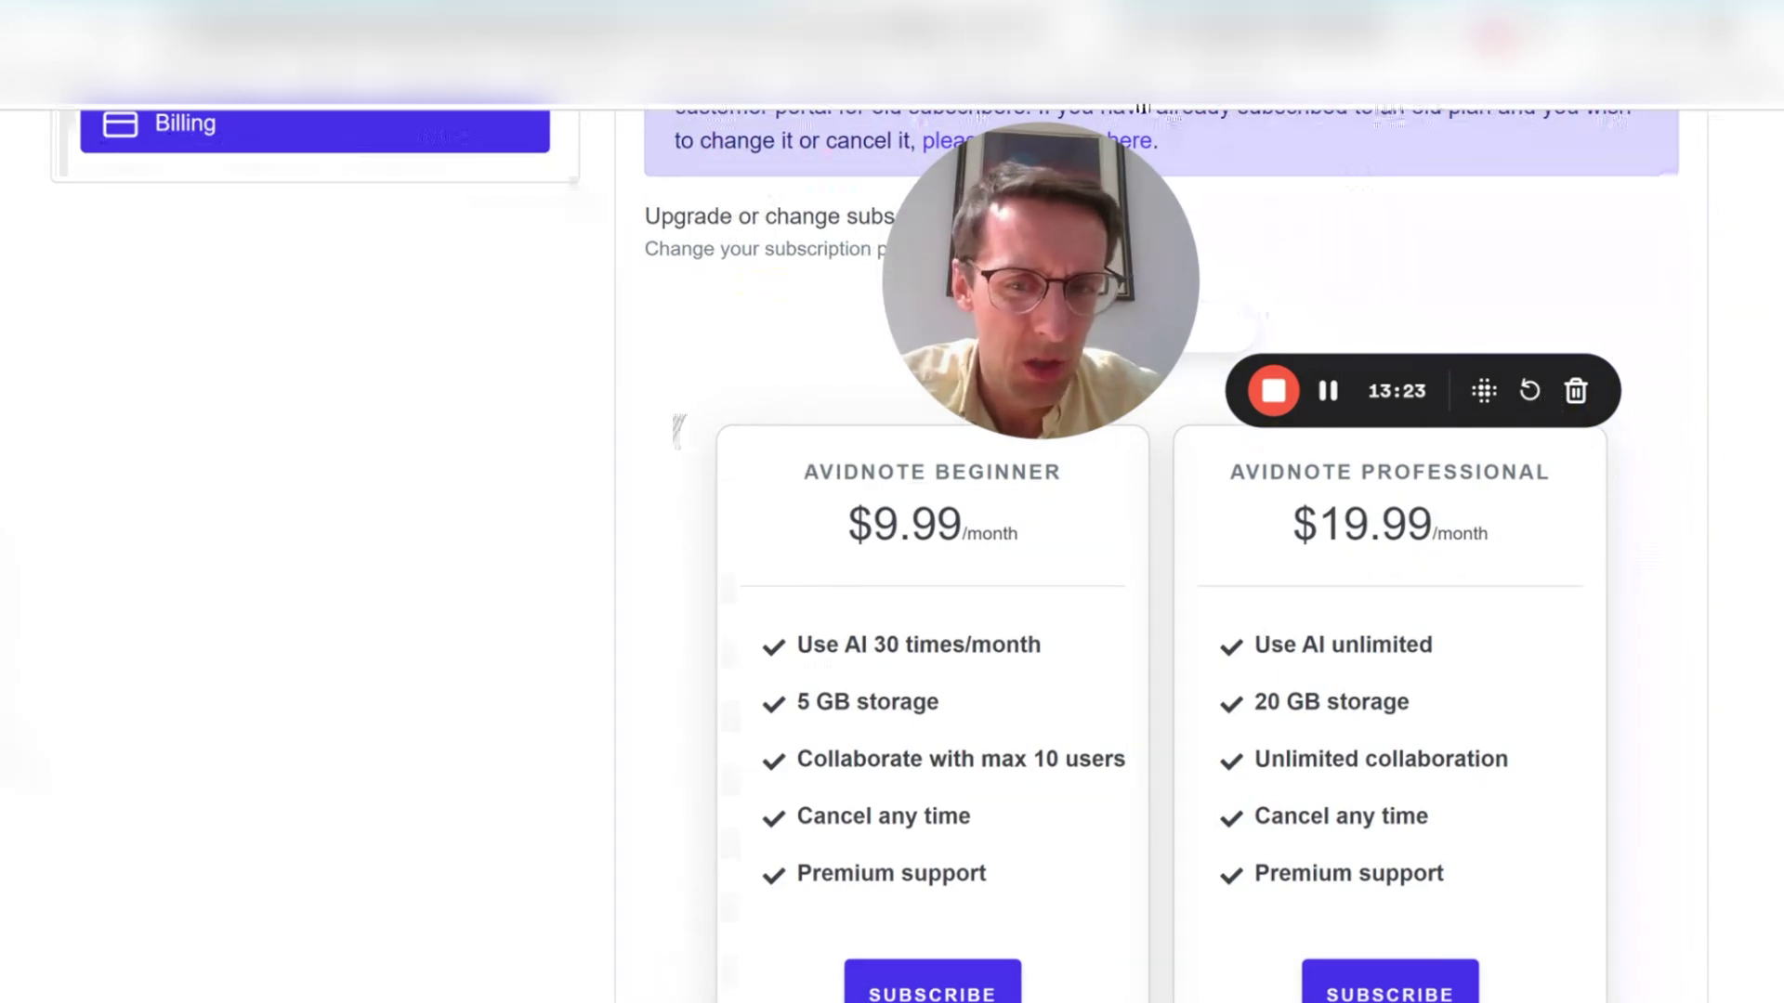
left_click_drag(844, 645, 1047, 655)
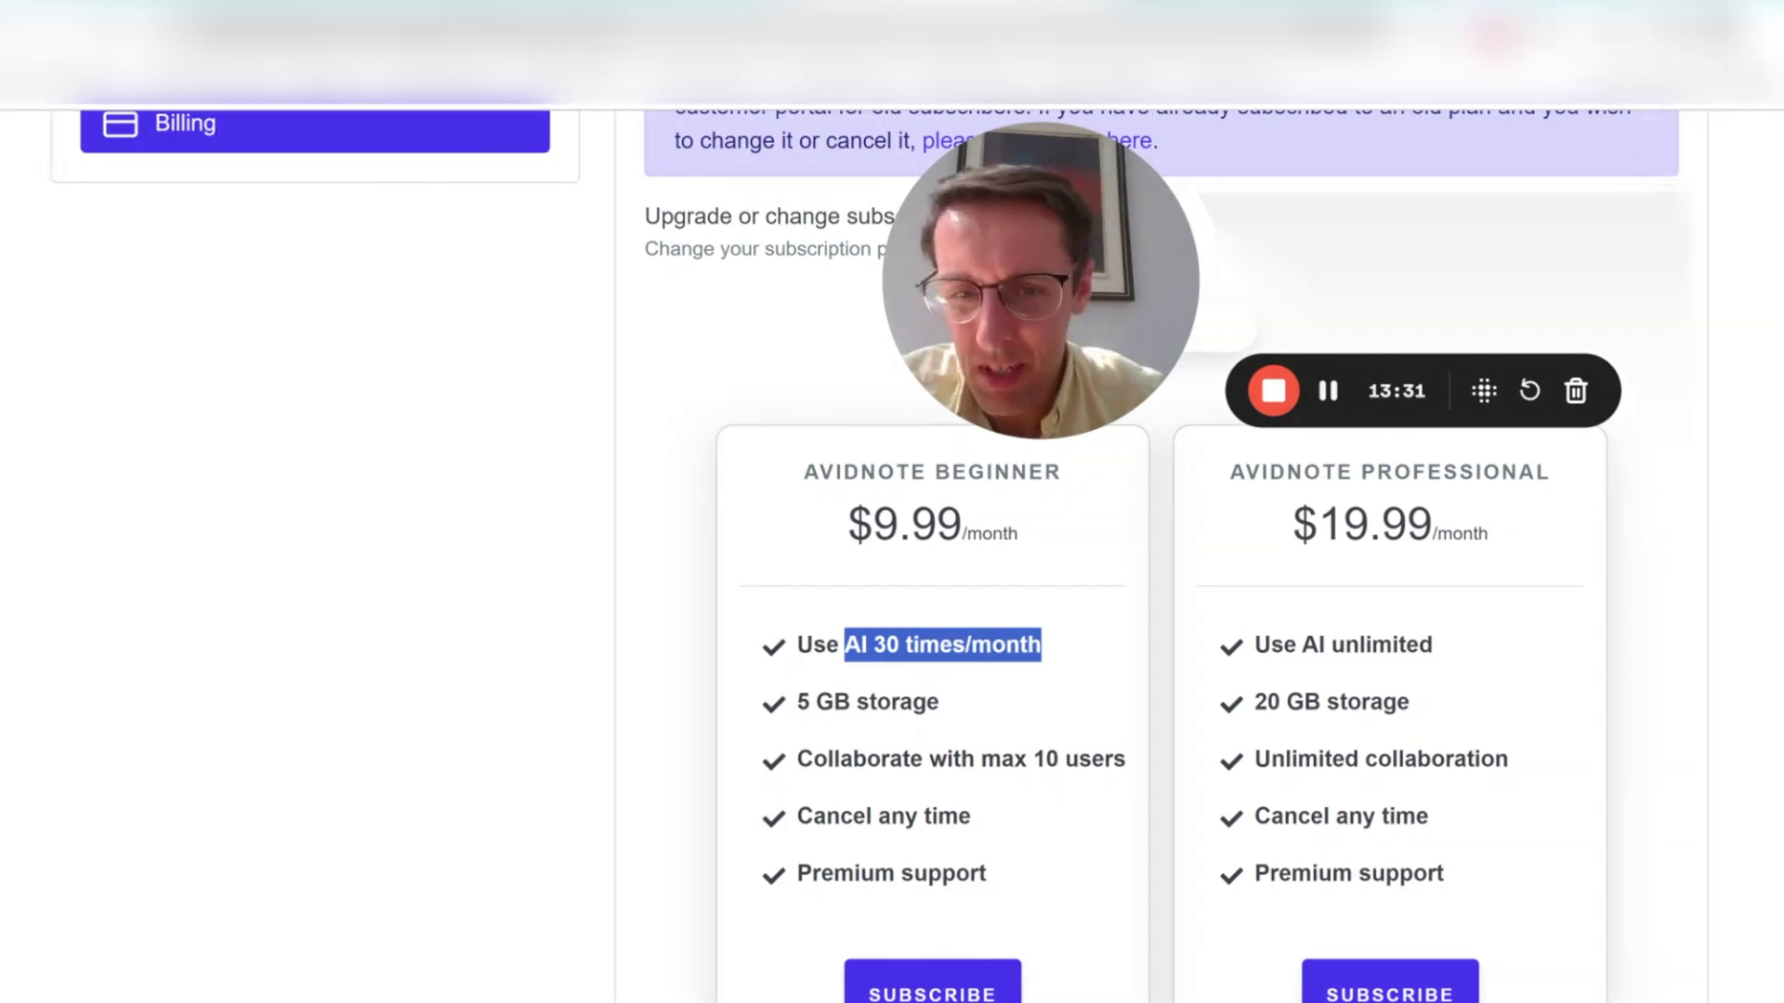
left_click_drag(874, 523, 981, 535)
left_click(982, 535)
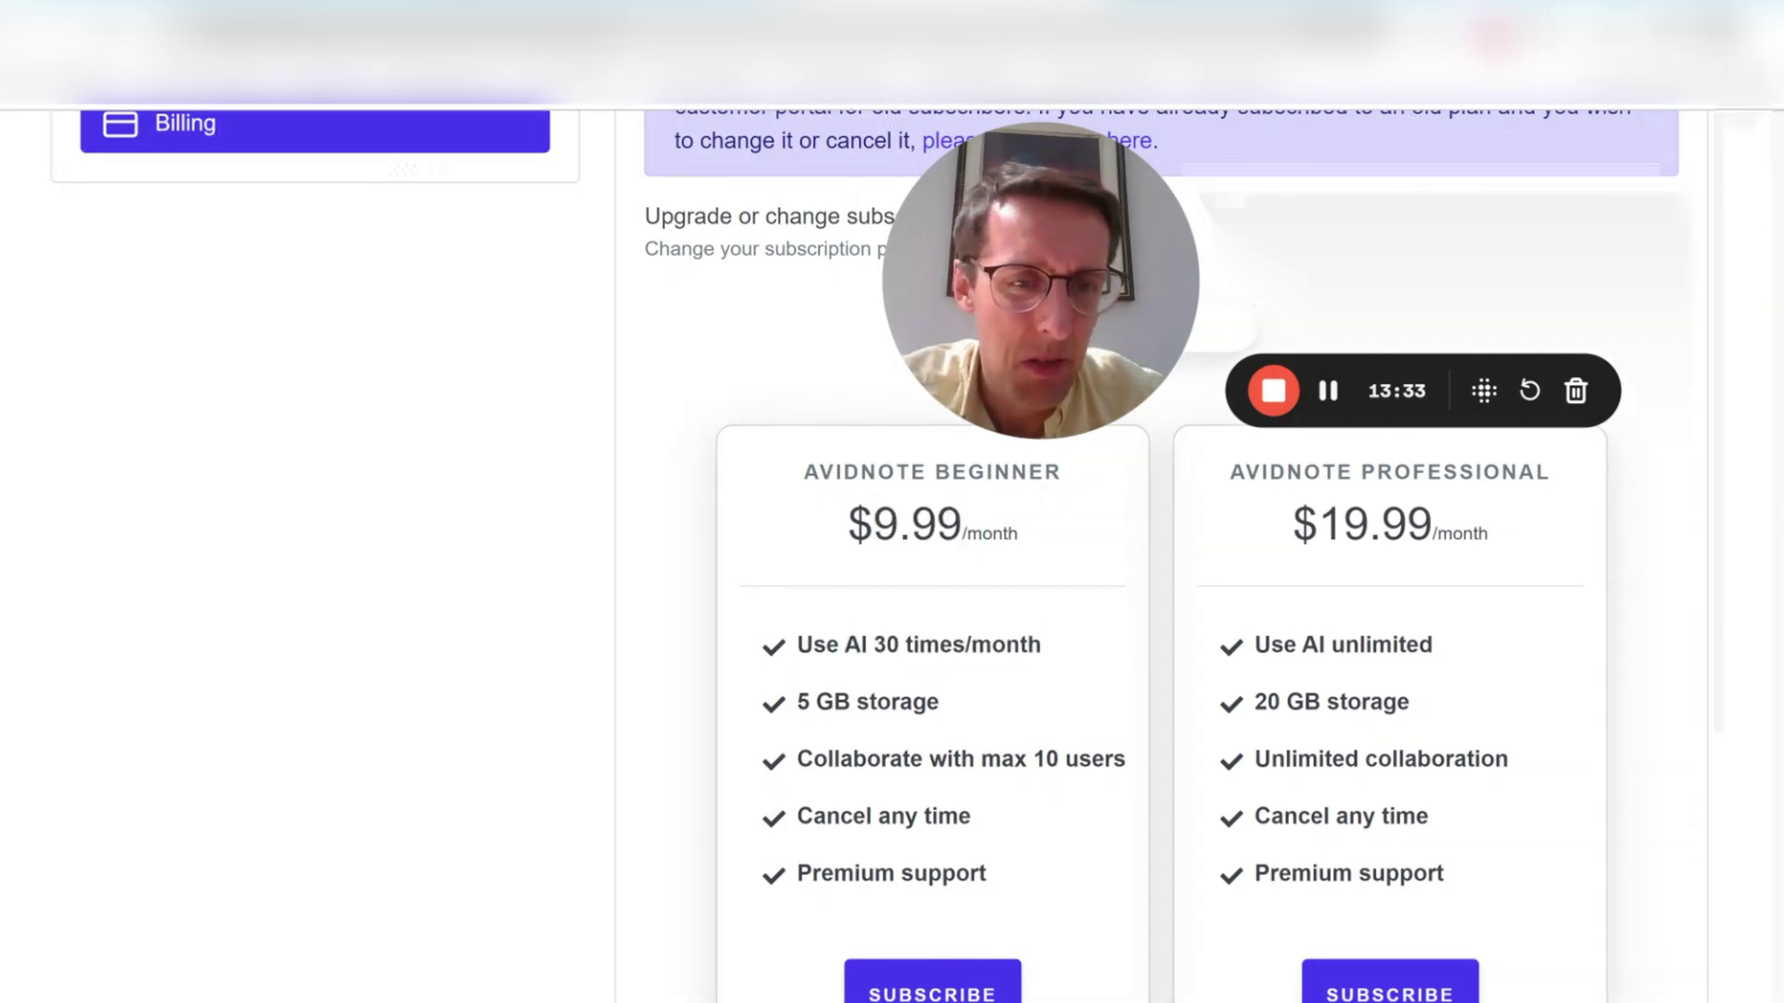
scroll(929, 558, "down", 1)
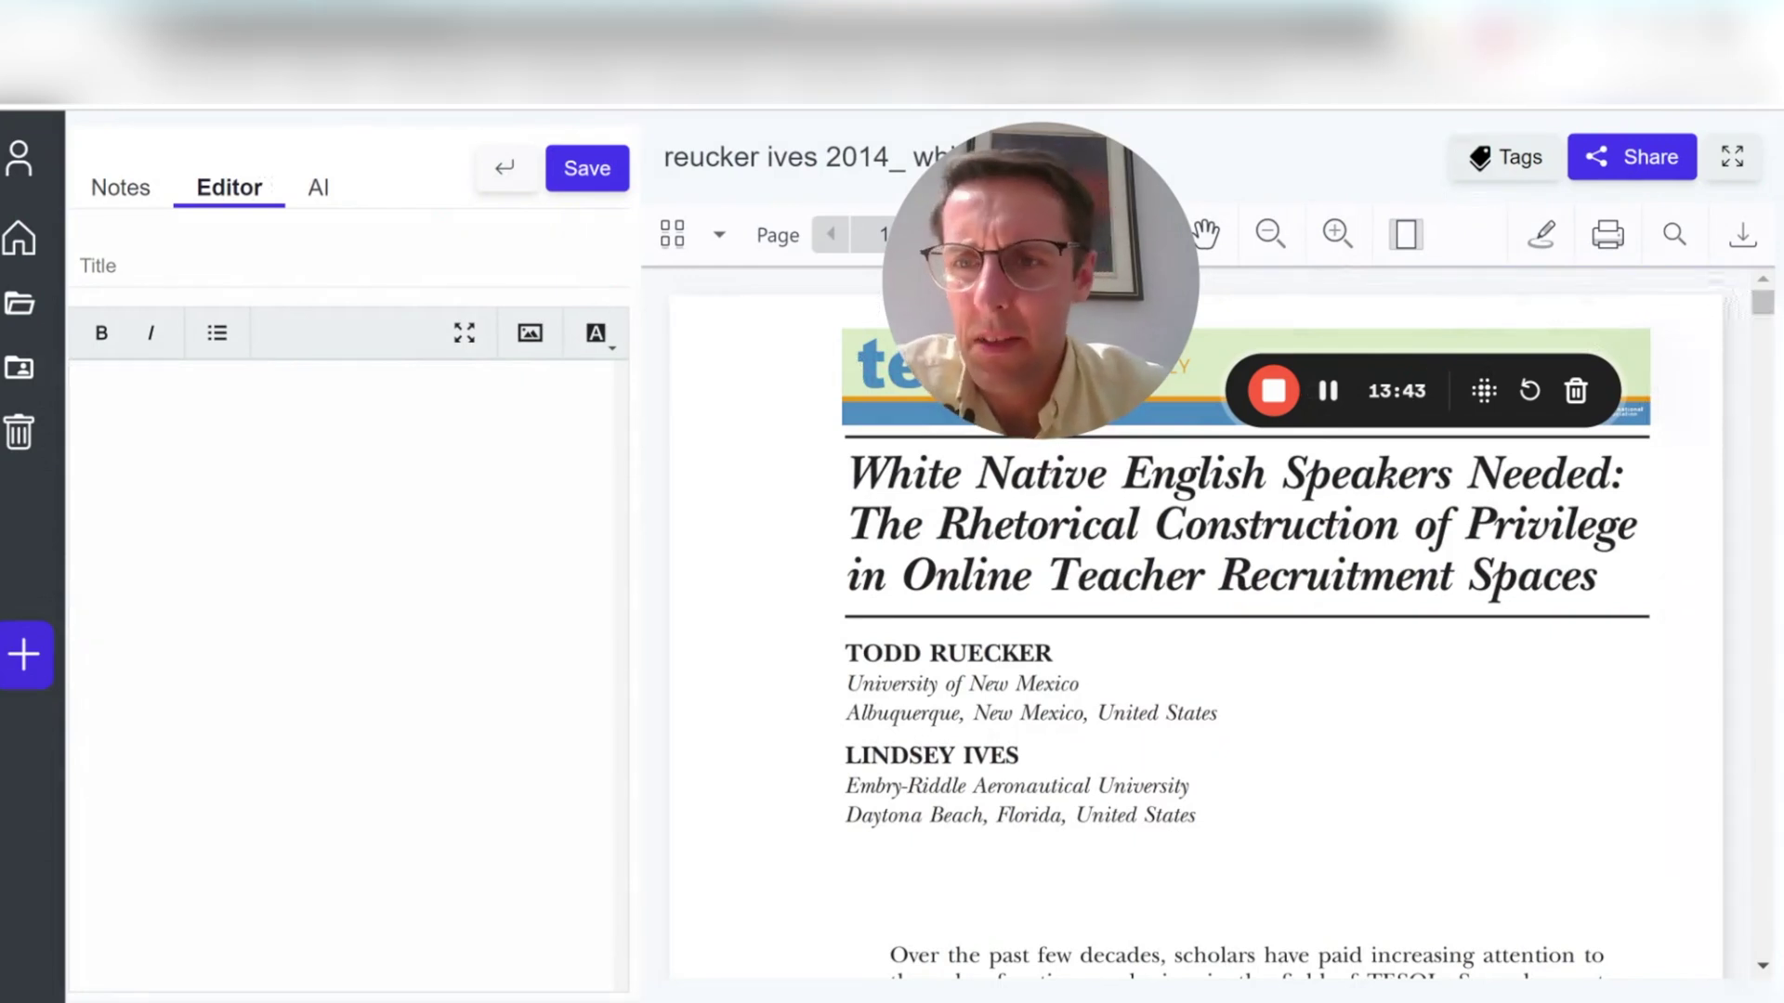
- Copy the article's original abstract and have the AI propose journals for it with "Suggest a relevant high impact journal"
left_click(310, 190)
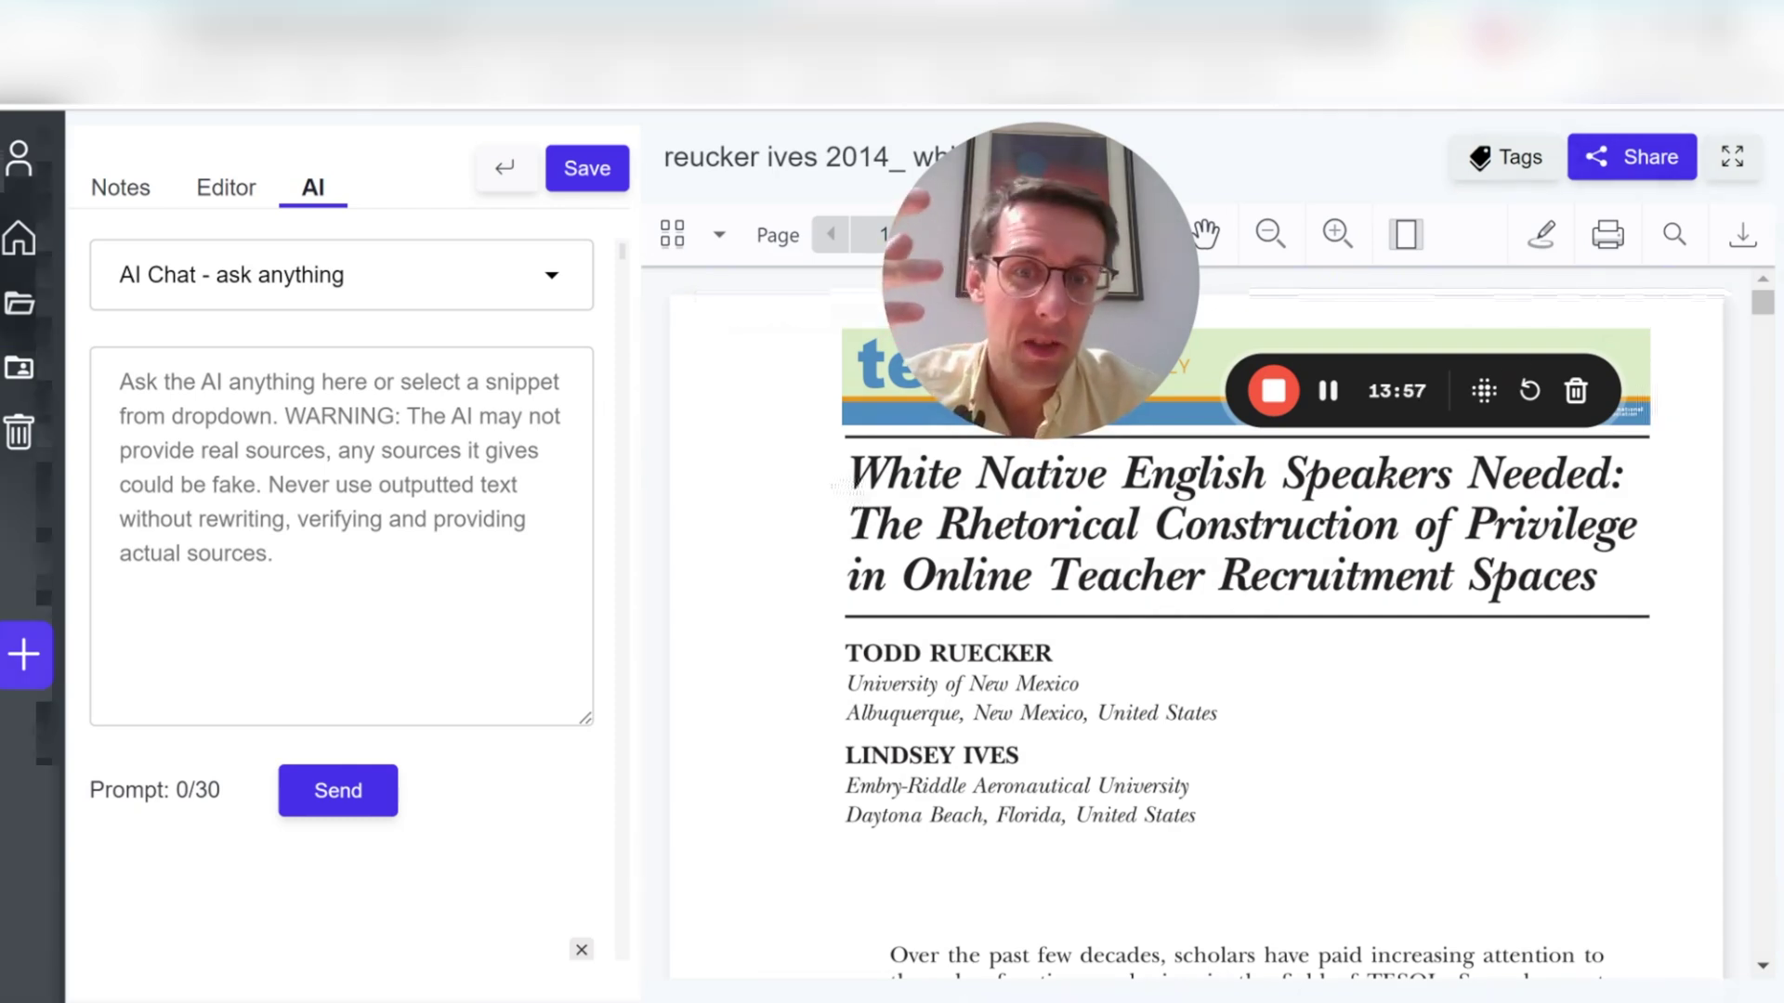
key("Down")
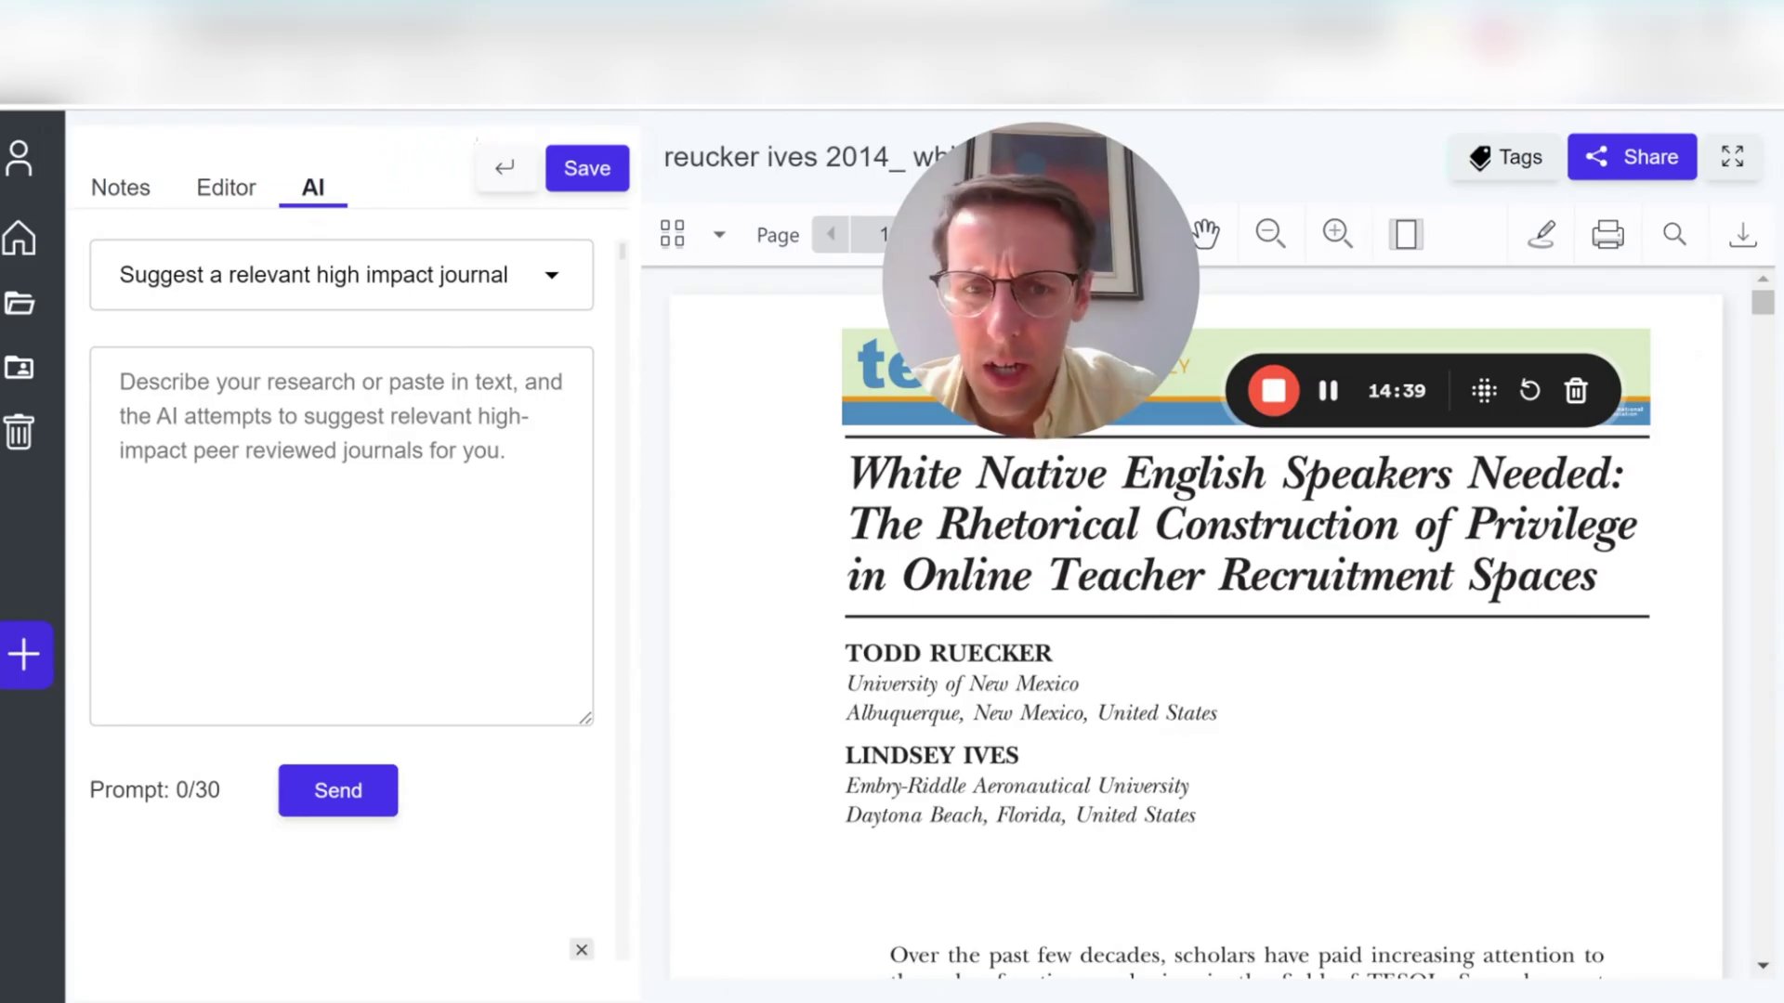
scroll(1198, 622, "down", 3)
scroll(1198, 623, "down", 2)
left_click_drag(891, 467, 1309, 920)
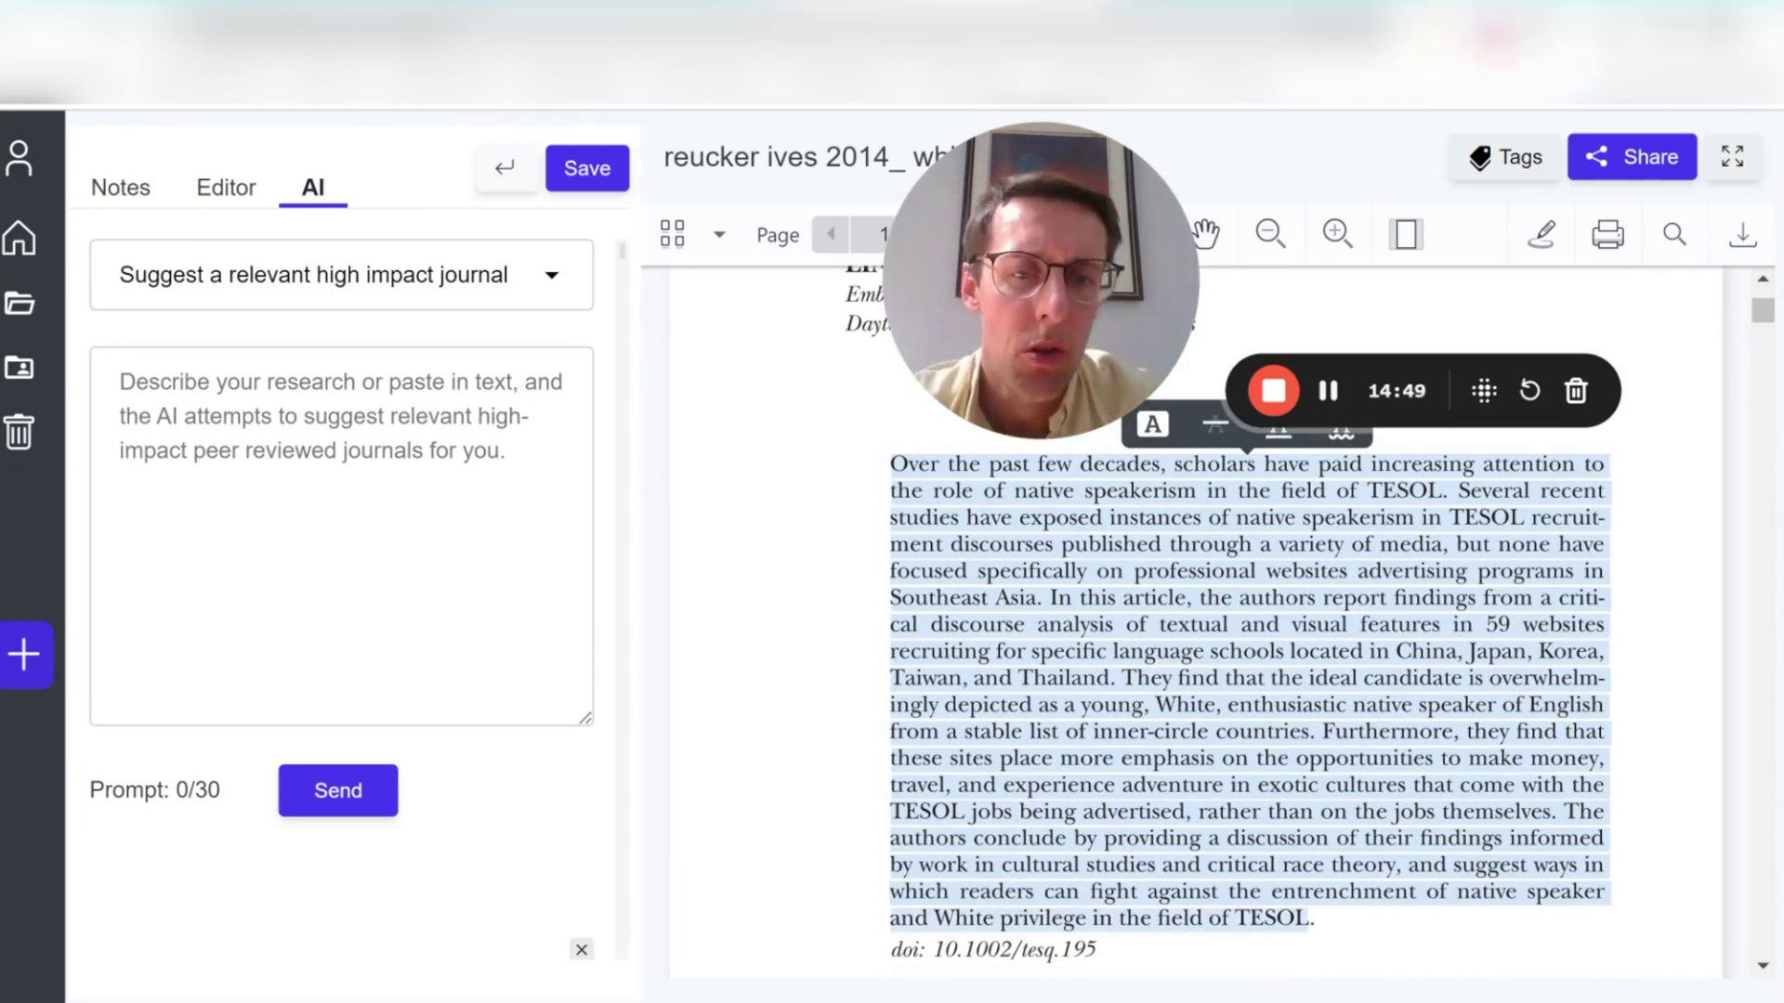
scroll(1196, 613, "down", 5)
scroll(1195, 613, "up", 5)
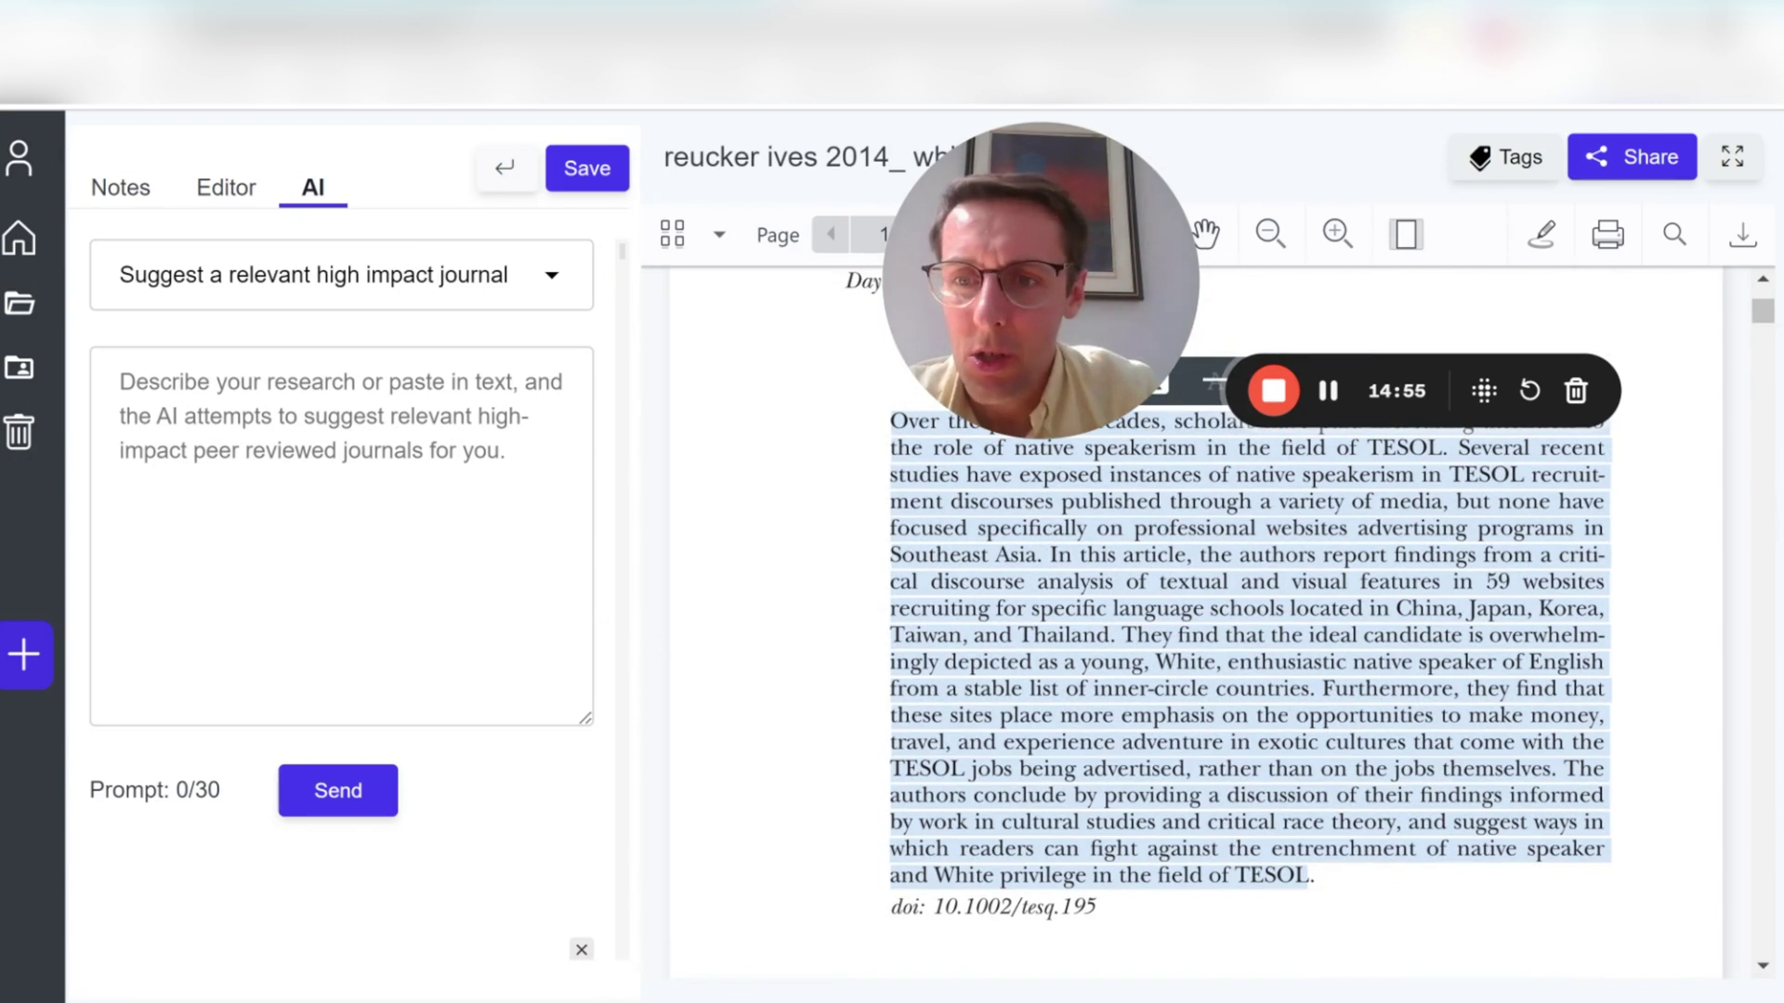
left_click(279, 418)
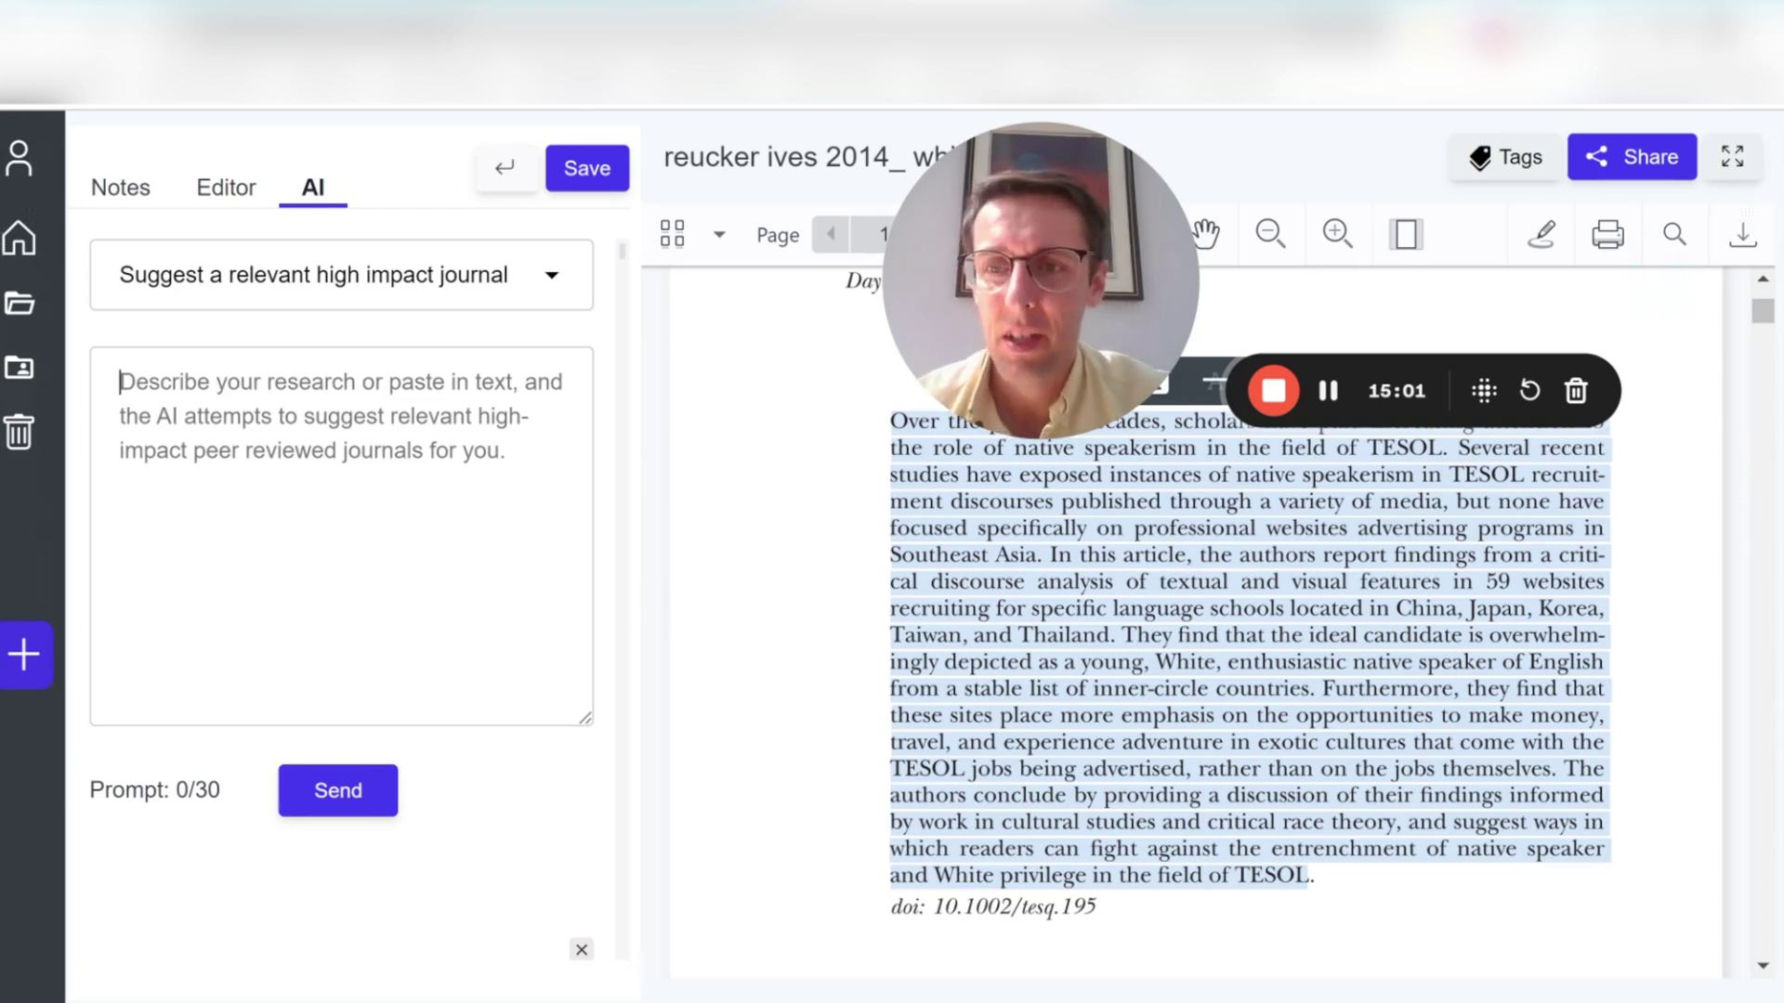
type("Over the past decades, scholars have paid increasing attention to the role of native speakerism in the field of TESOL. Several recent studies have exposed instances of native speakerism in TESOL recruit- ment discourses published through a variety of media, but none have focused specifically on professional websites advertising programs in Southeast Asia. In this article, the authors report findings from a criti- cal discourse analysis of textual and visual features in 59 websites recruiting for specific language schools located in China, Japan, Korea, Taiwan, and Thailand. They find that the ideal candidate is overwhelm- ingly depicted as a young, White, enthusiastic native speaker of English from a stable list of inner-circle countries. Furthermore, they find that these sites place more emphasis on the opportunities to make money, travel, and experience adventure in exotic cultures that come with the TESOL jobs being advertised, rather than on the jobs themselves. The authors conclude by providing a discussion of their findings informed by work in cultural studies and critical race theory, and suggest ways in which readers can fight against the entrenchment of native speaker and White privilege in the field of TESOL")
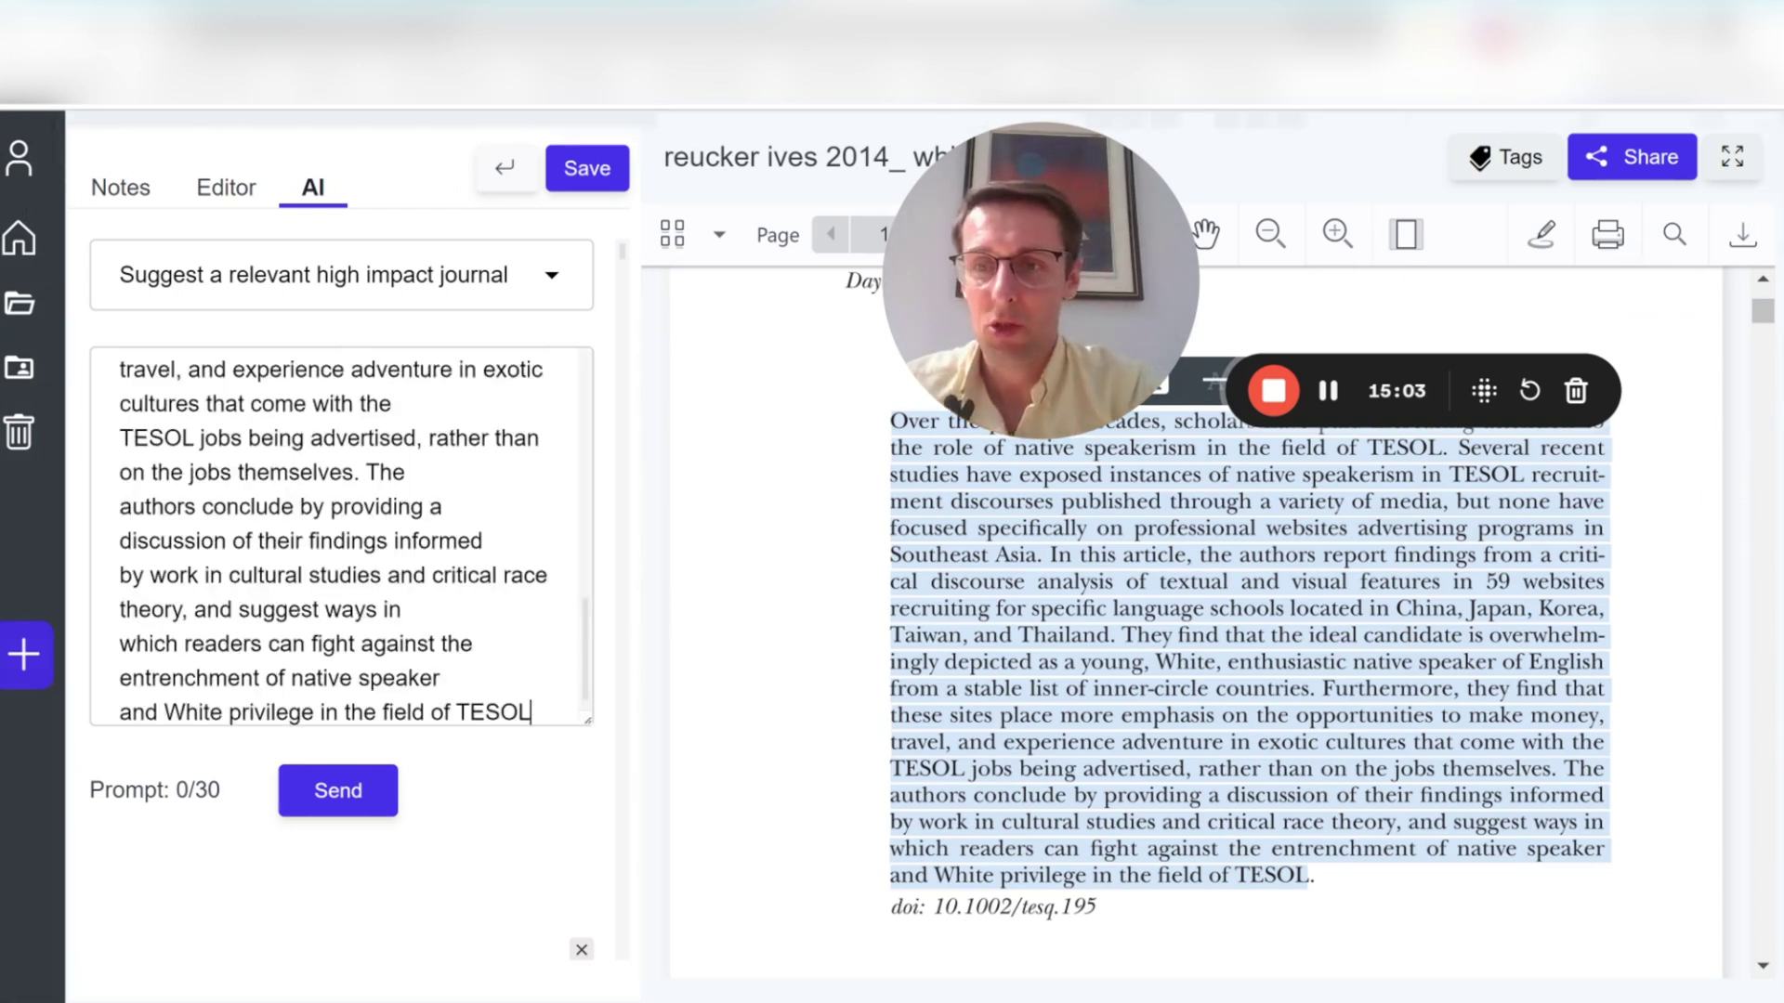
left_click(340, 818)
left_click(340, 795)
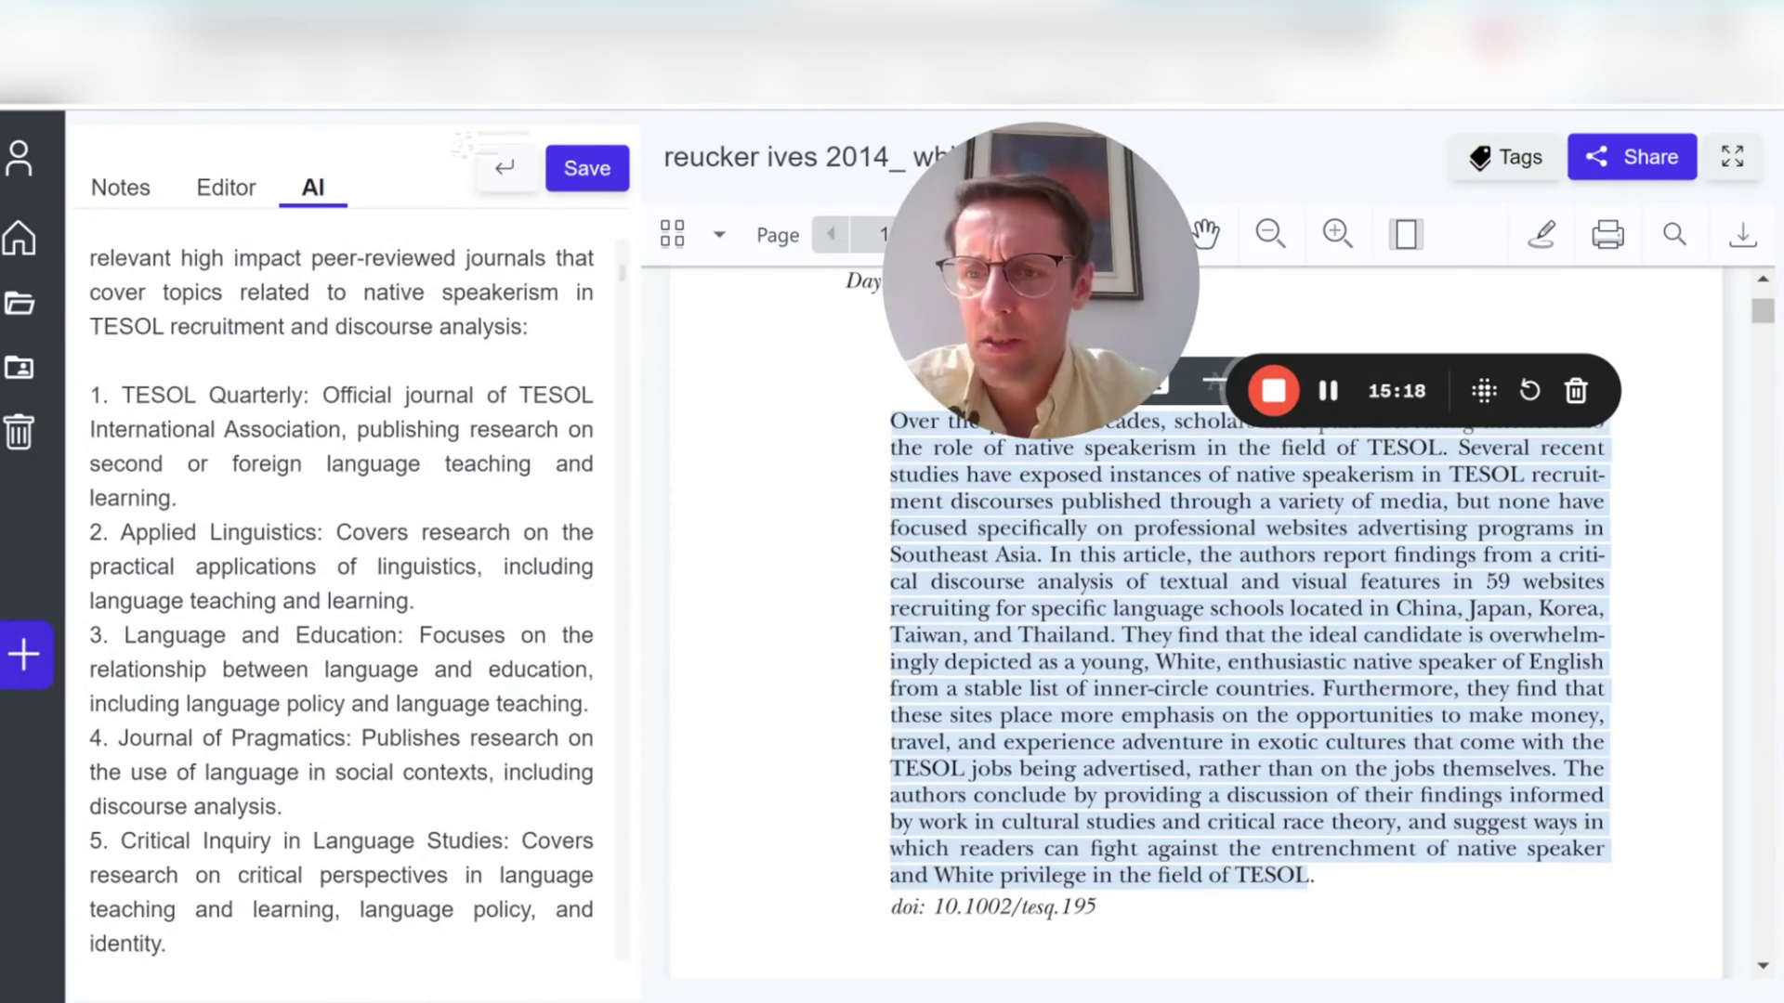
- Review the AI's list of suggested journals, from TESOL Quarterly and Applied Linguistics through TESOL International Journal
left_click_drag(135, 395, 340, 395)
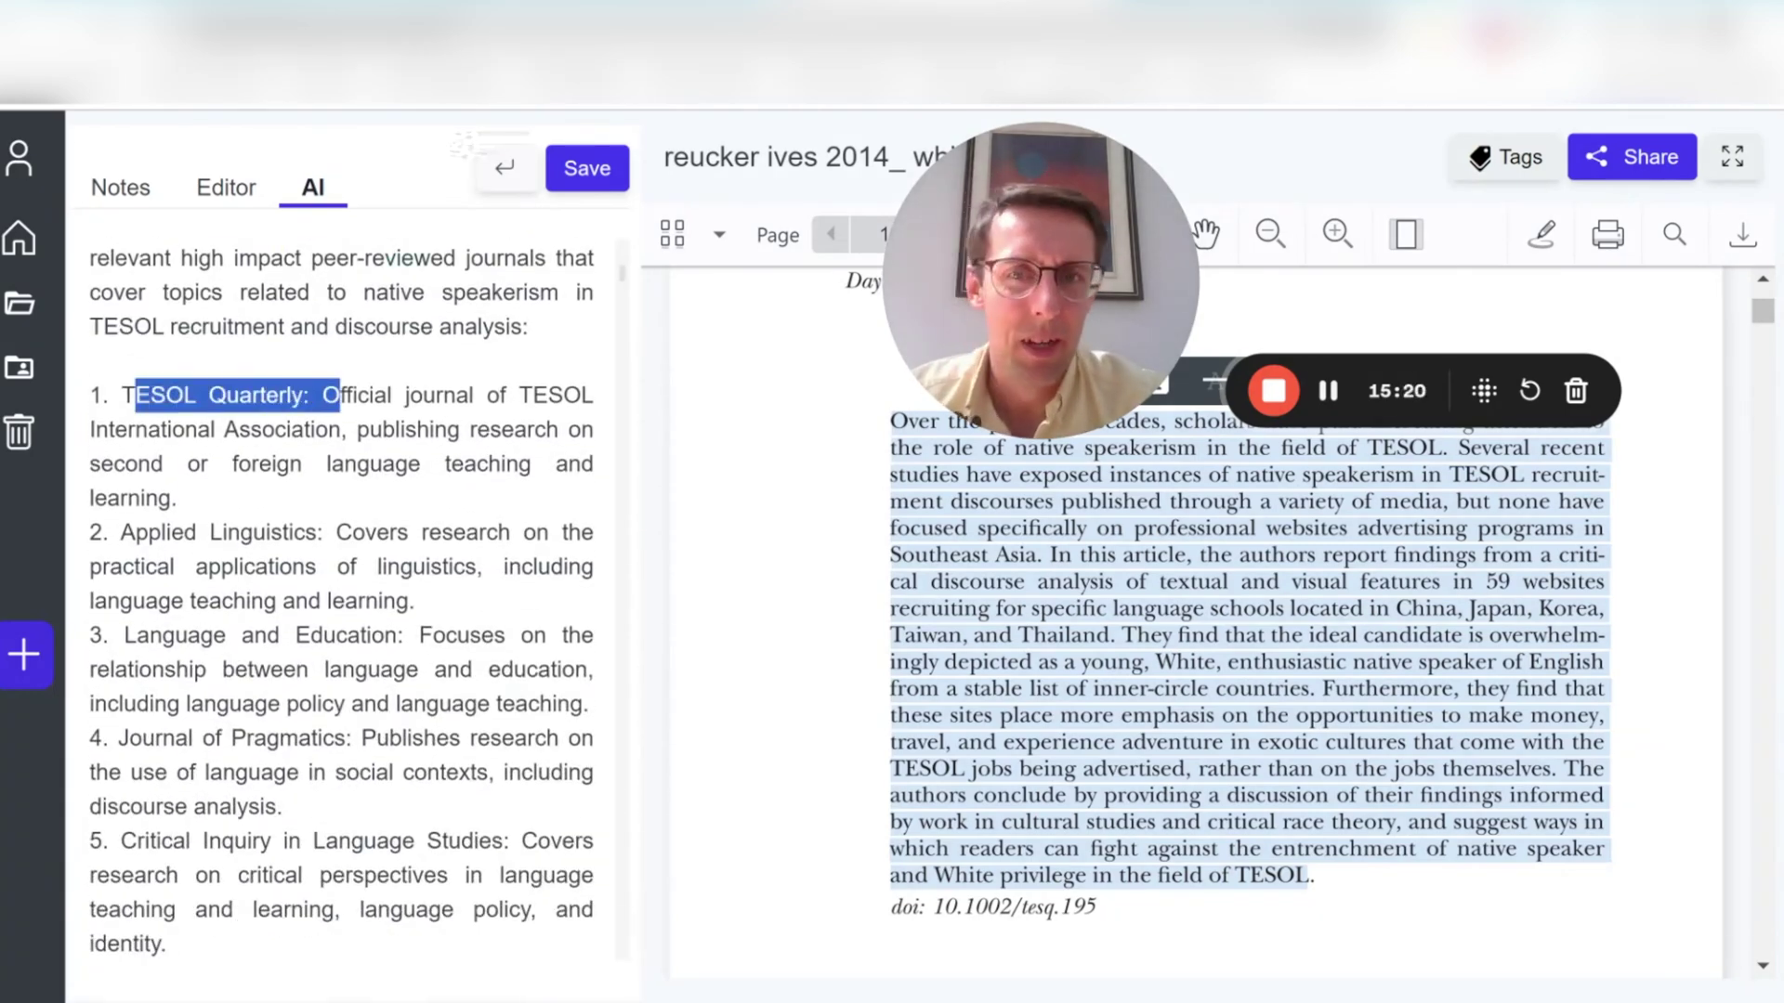
left_click_drag(149, 532, 323, 532)
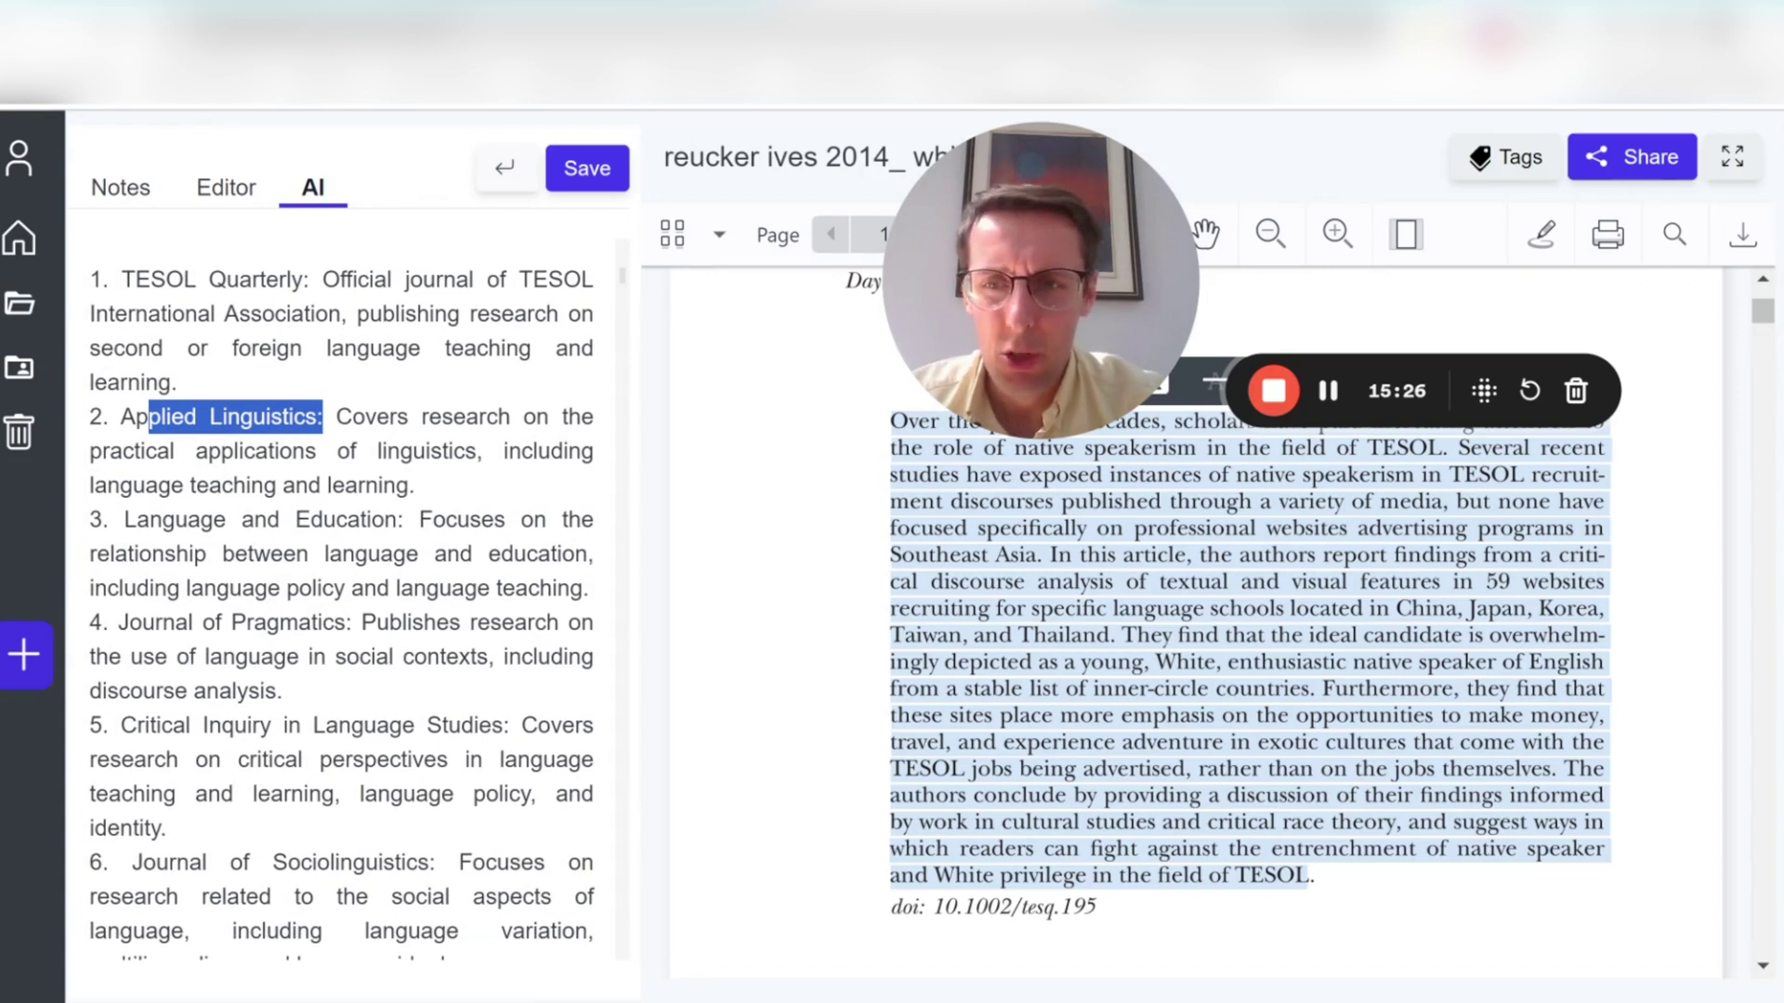
left_click(153, 520)
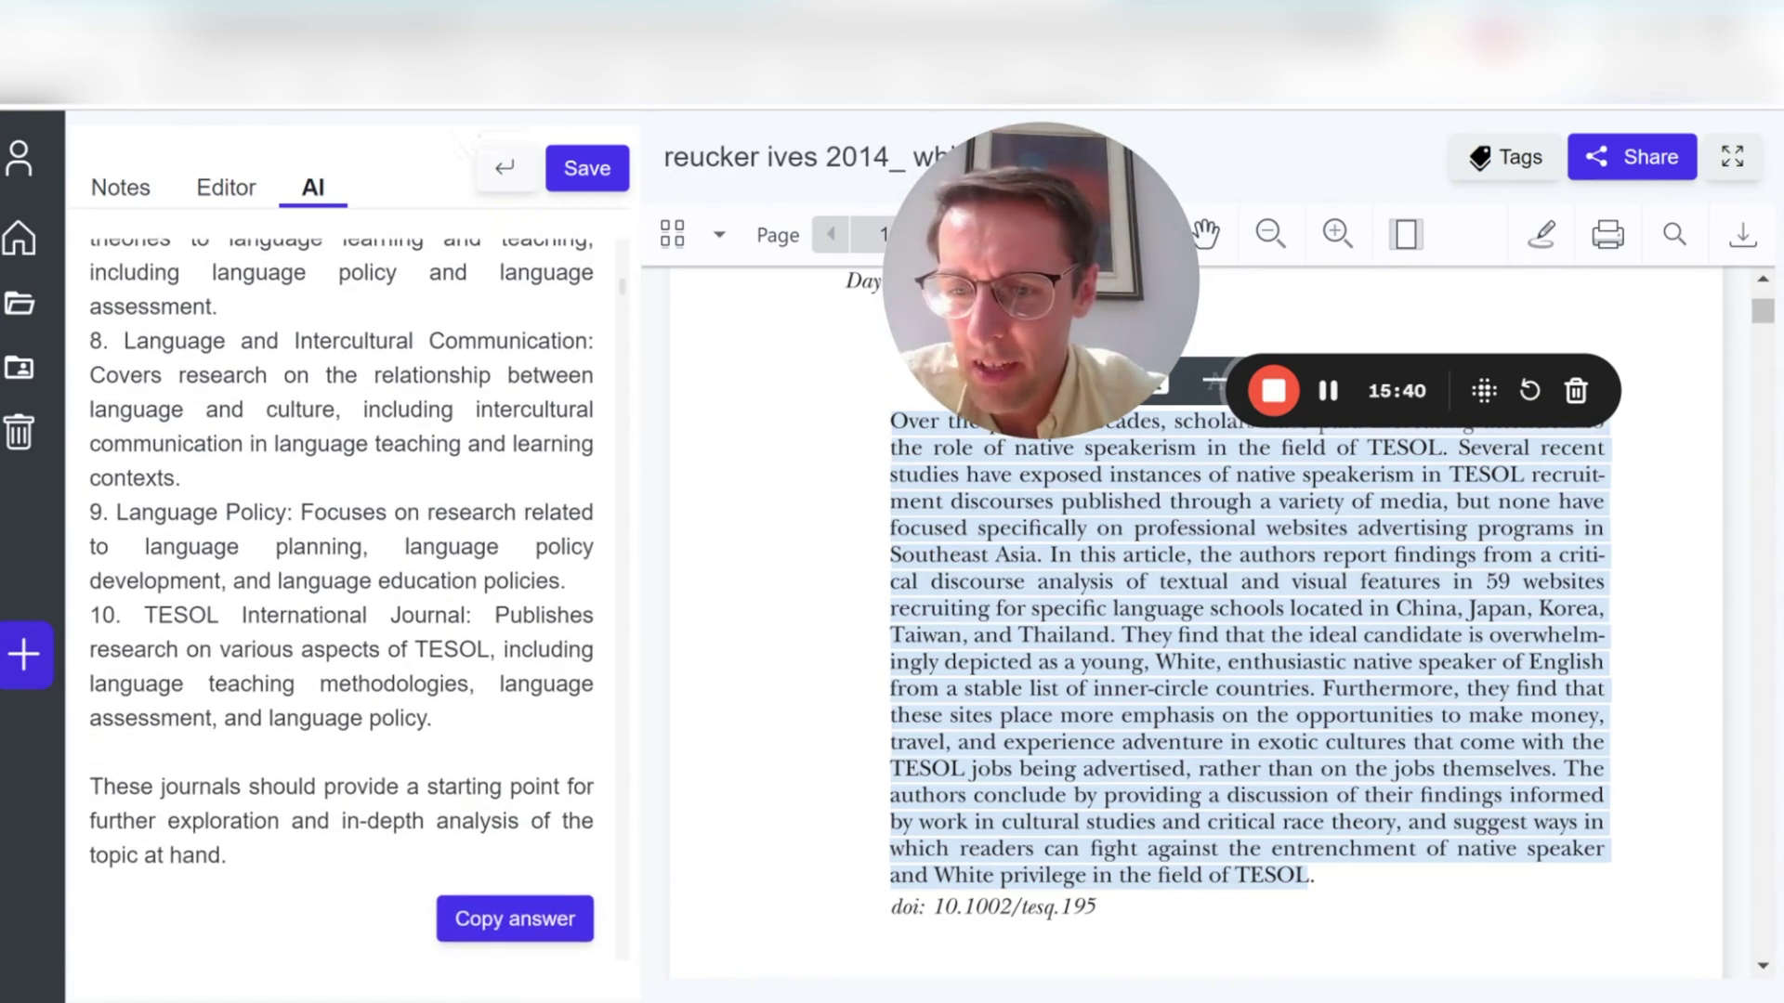
left_click_drag(144, 612, 495, 612)
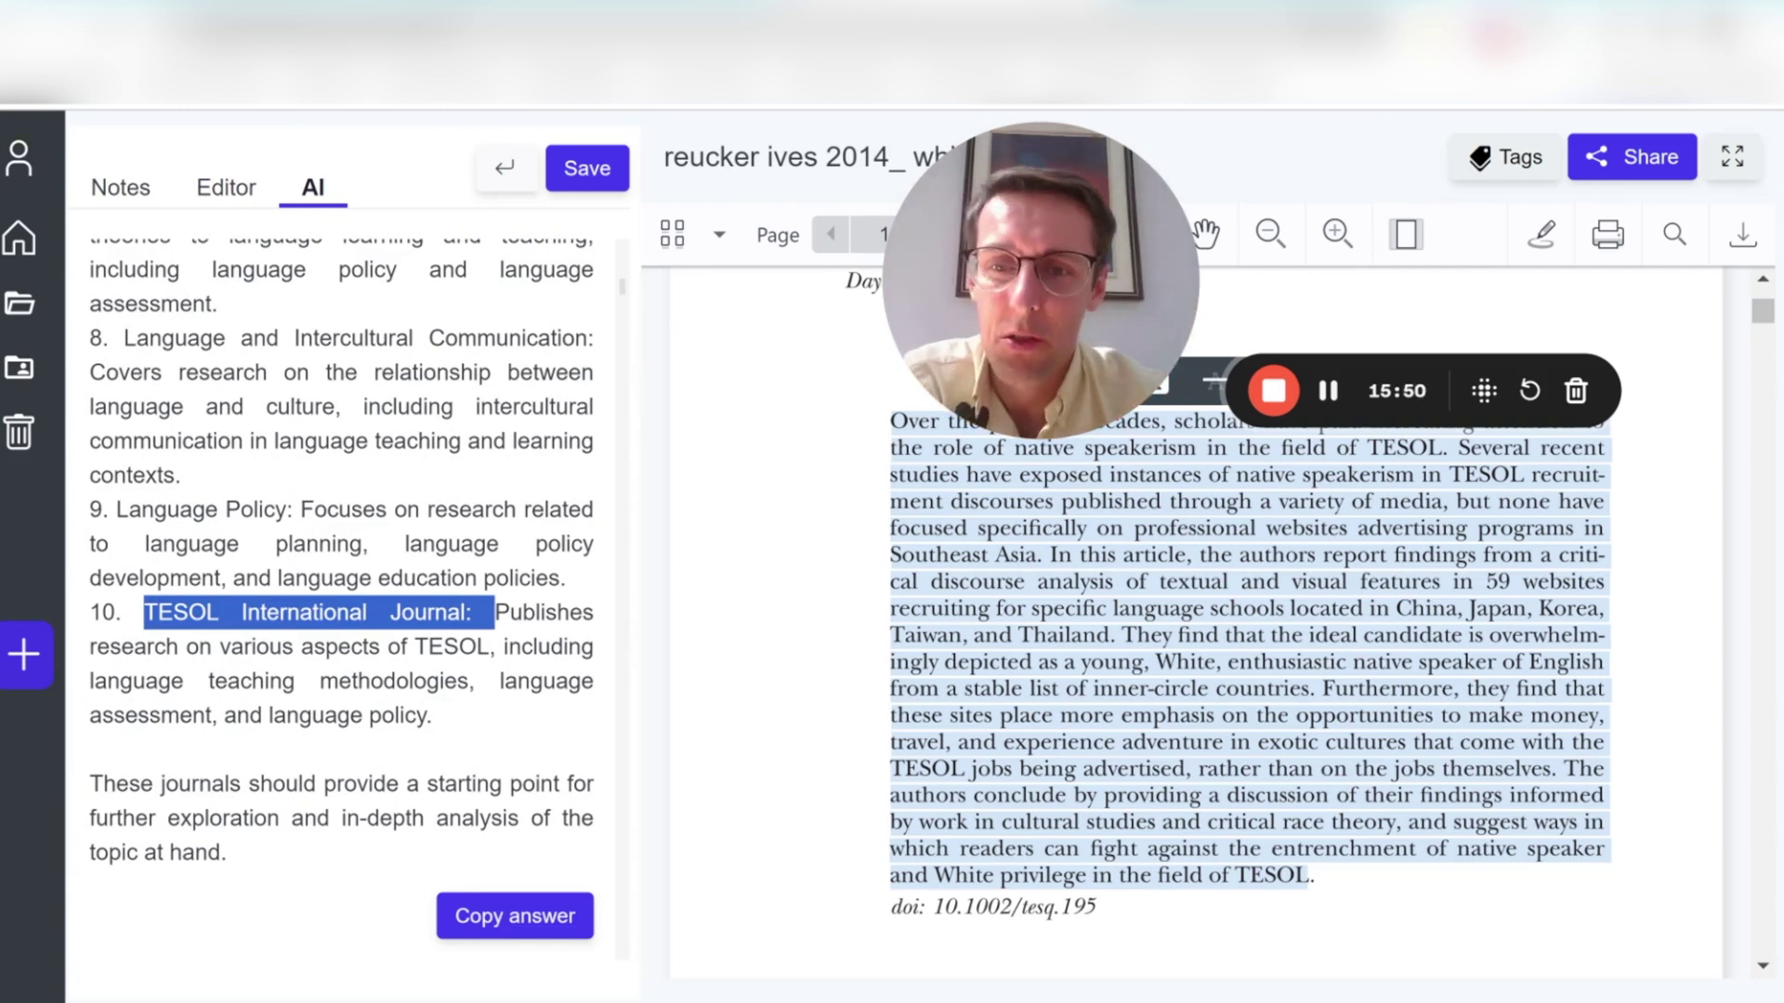
left_click(494, 612)
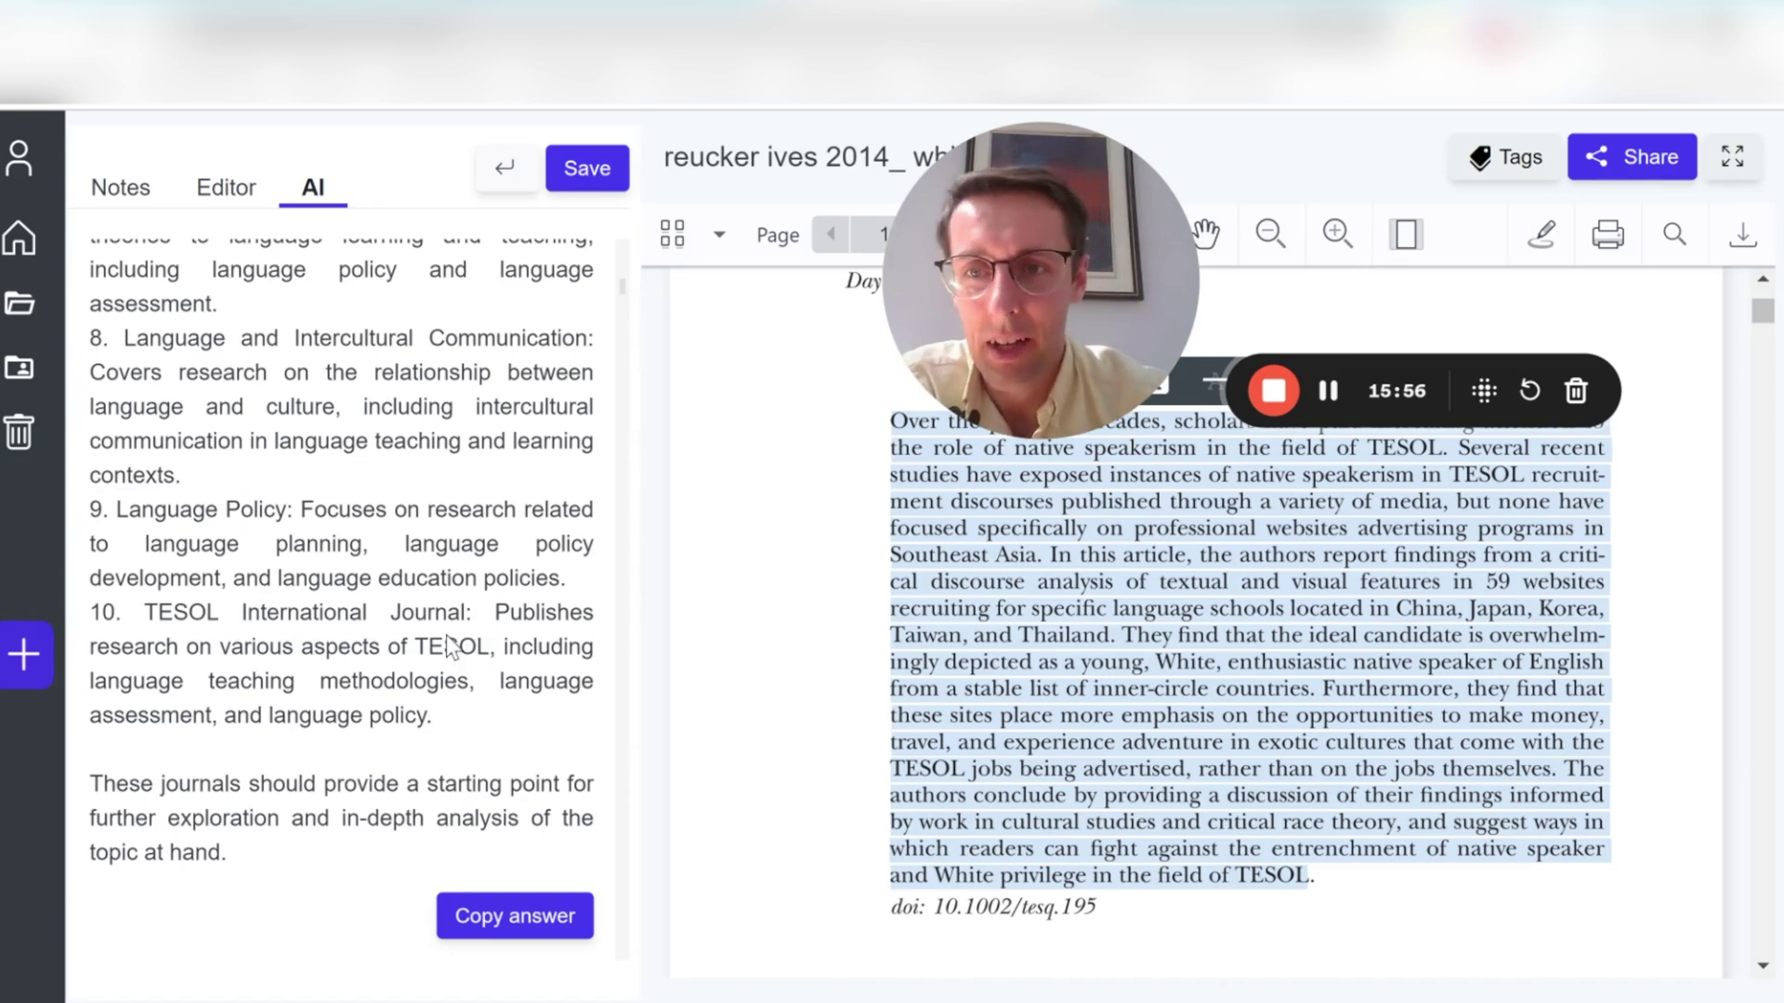
scroll(449, 646, "up", 8)
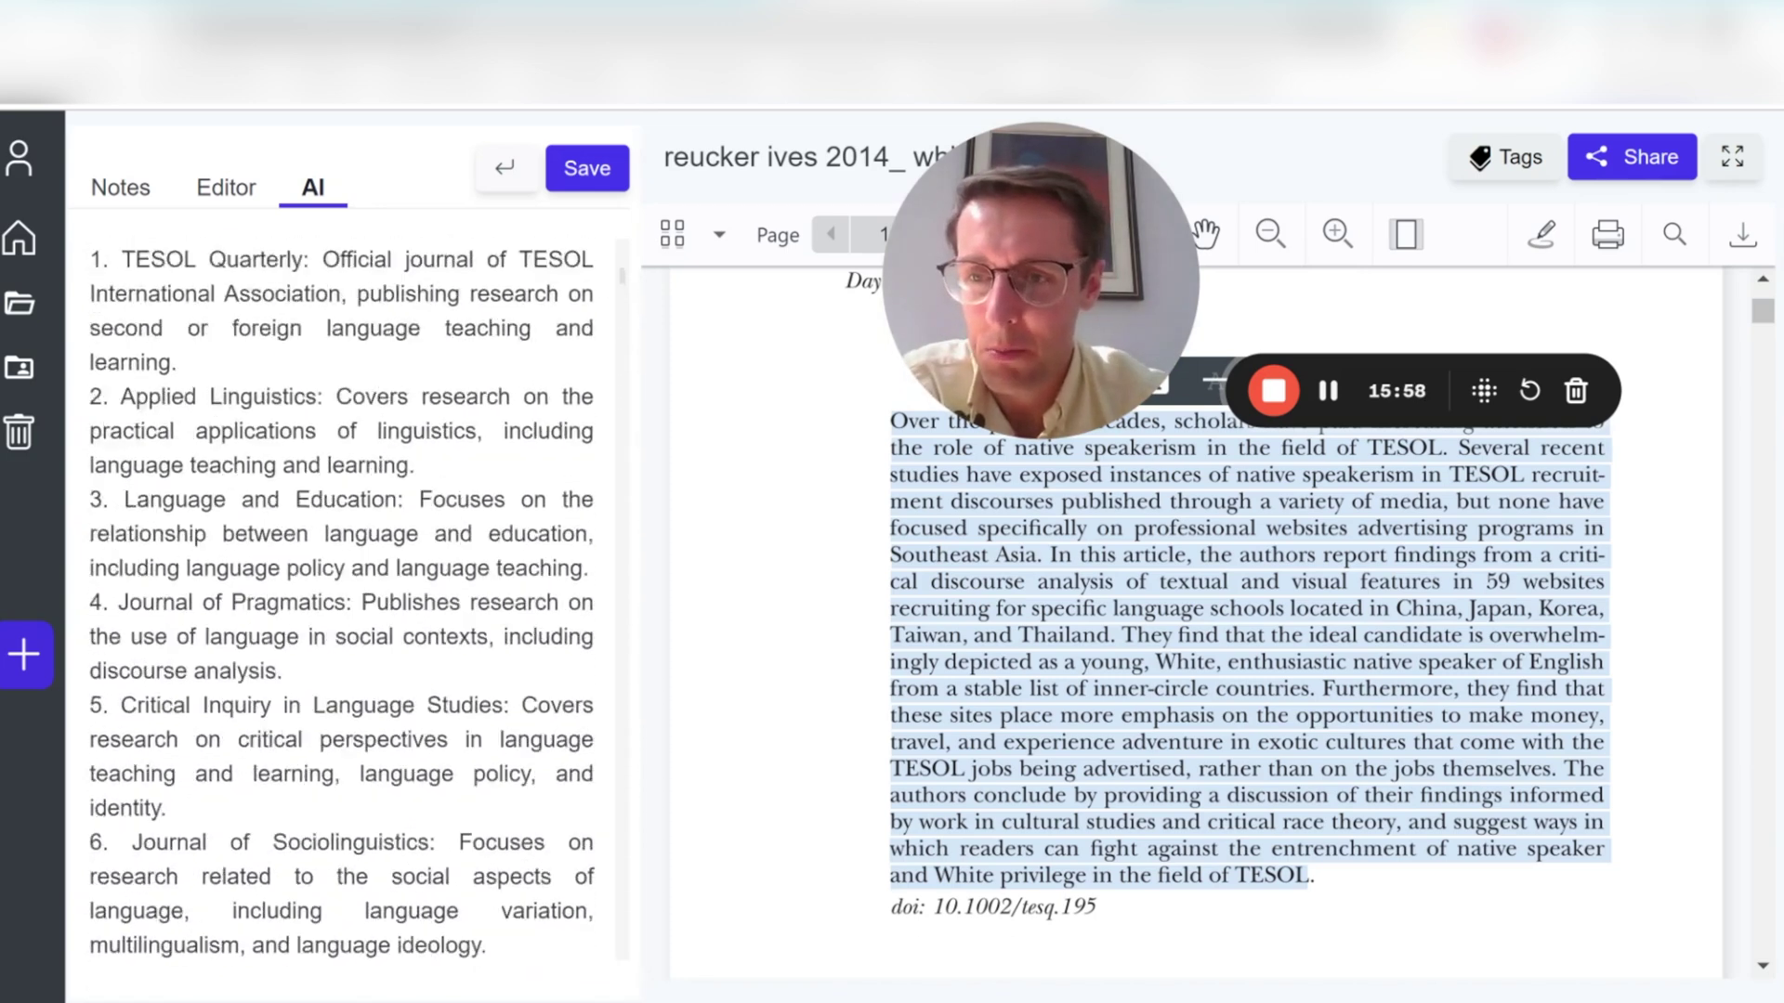
scroll(344, 599, "up", 3)
scroll(344, 599, "down", 8)
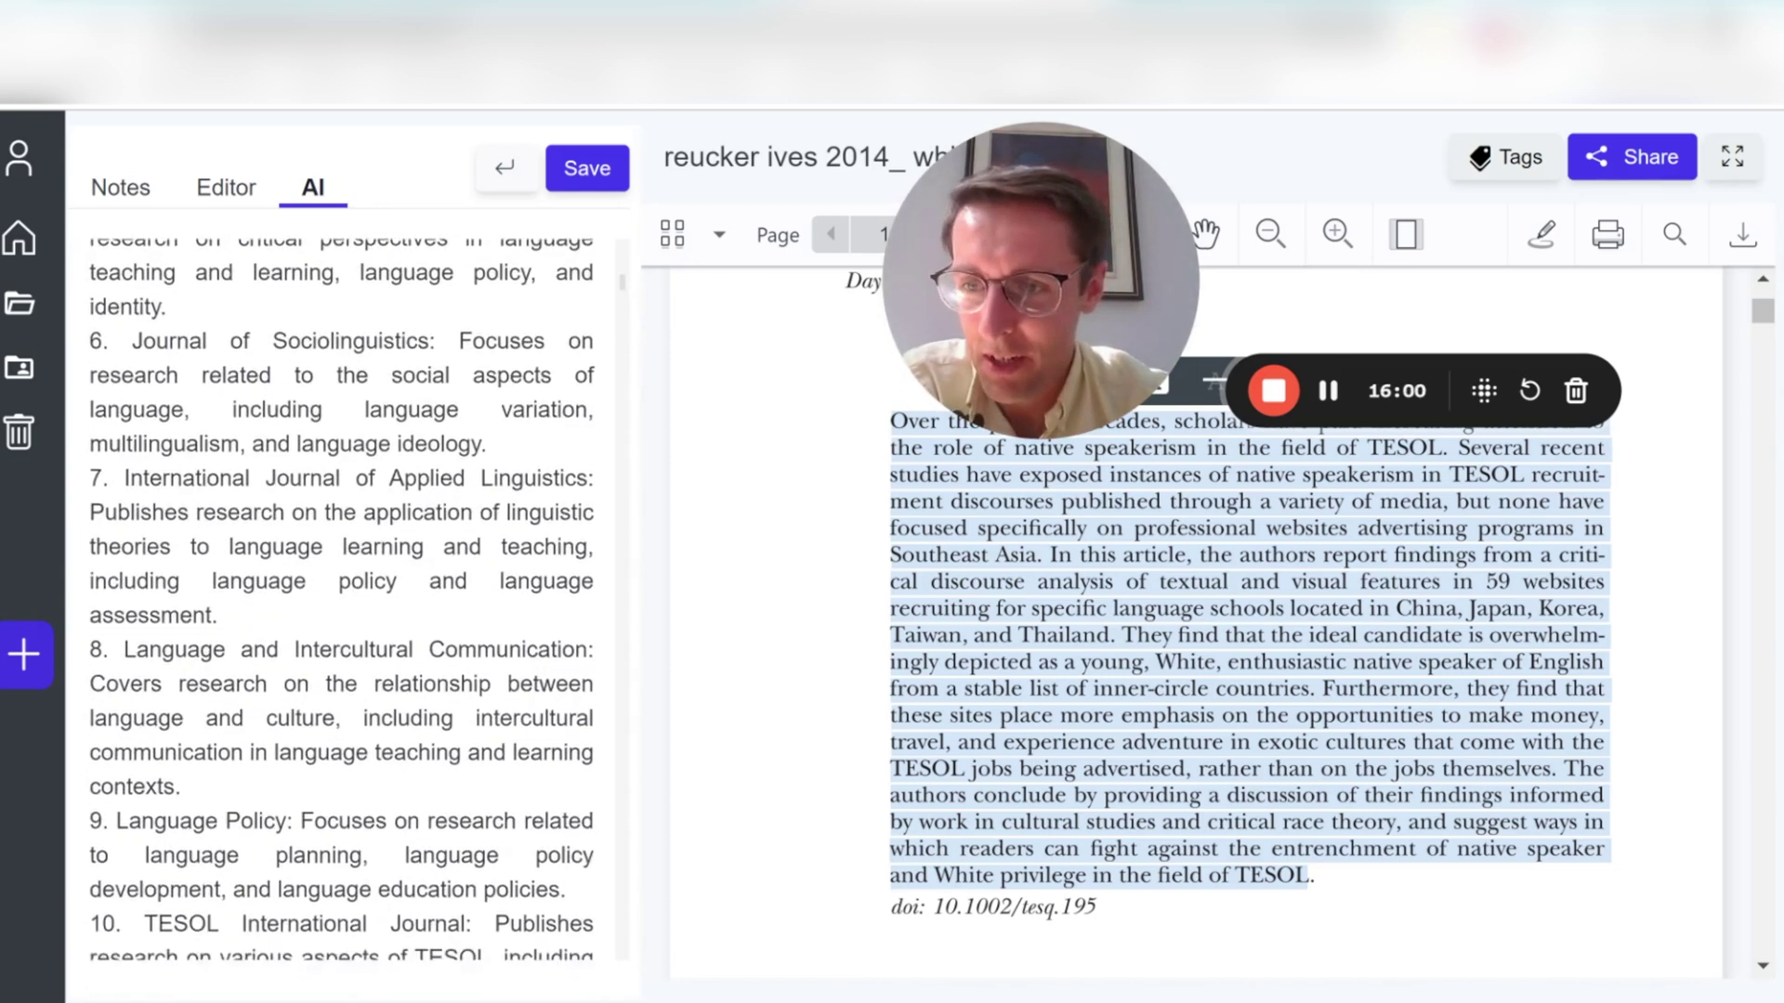
- Have the AI propose conferences for the same abstract with "Suggest a research conference" and review the suggestions
scroll(344, 599, "up", 20)
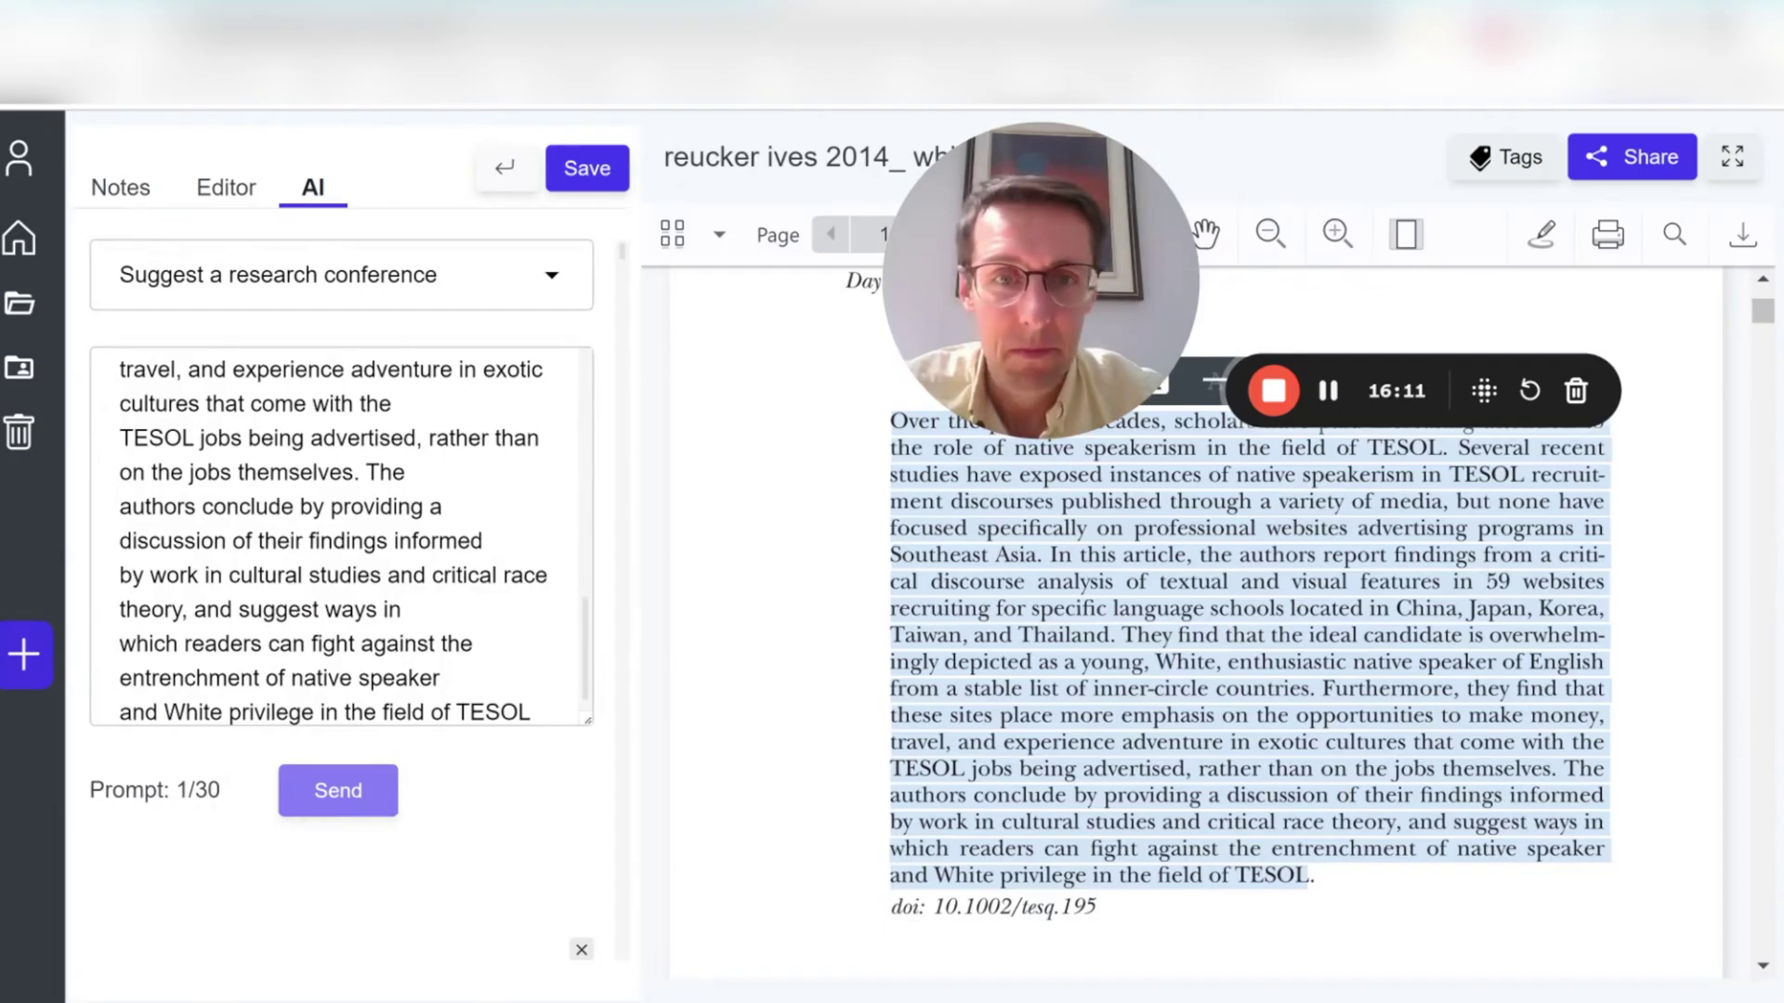
left_click(337, 790)
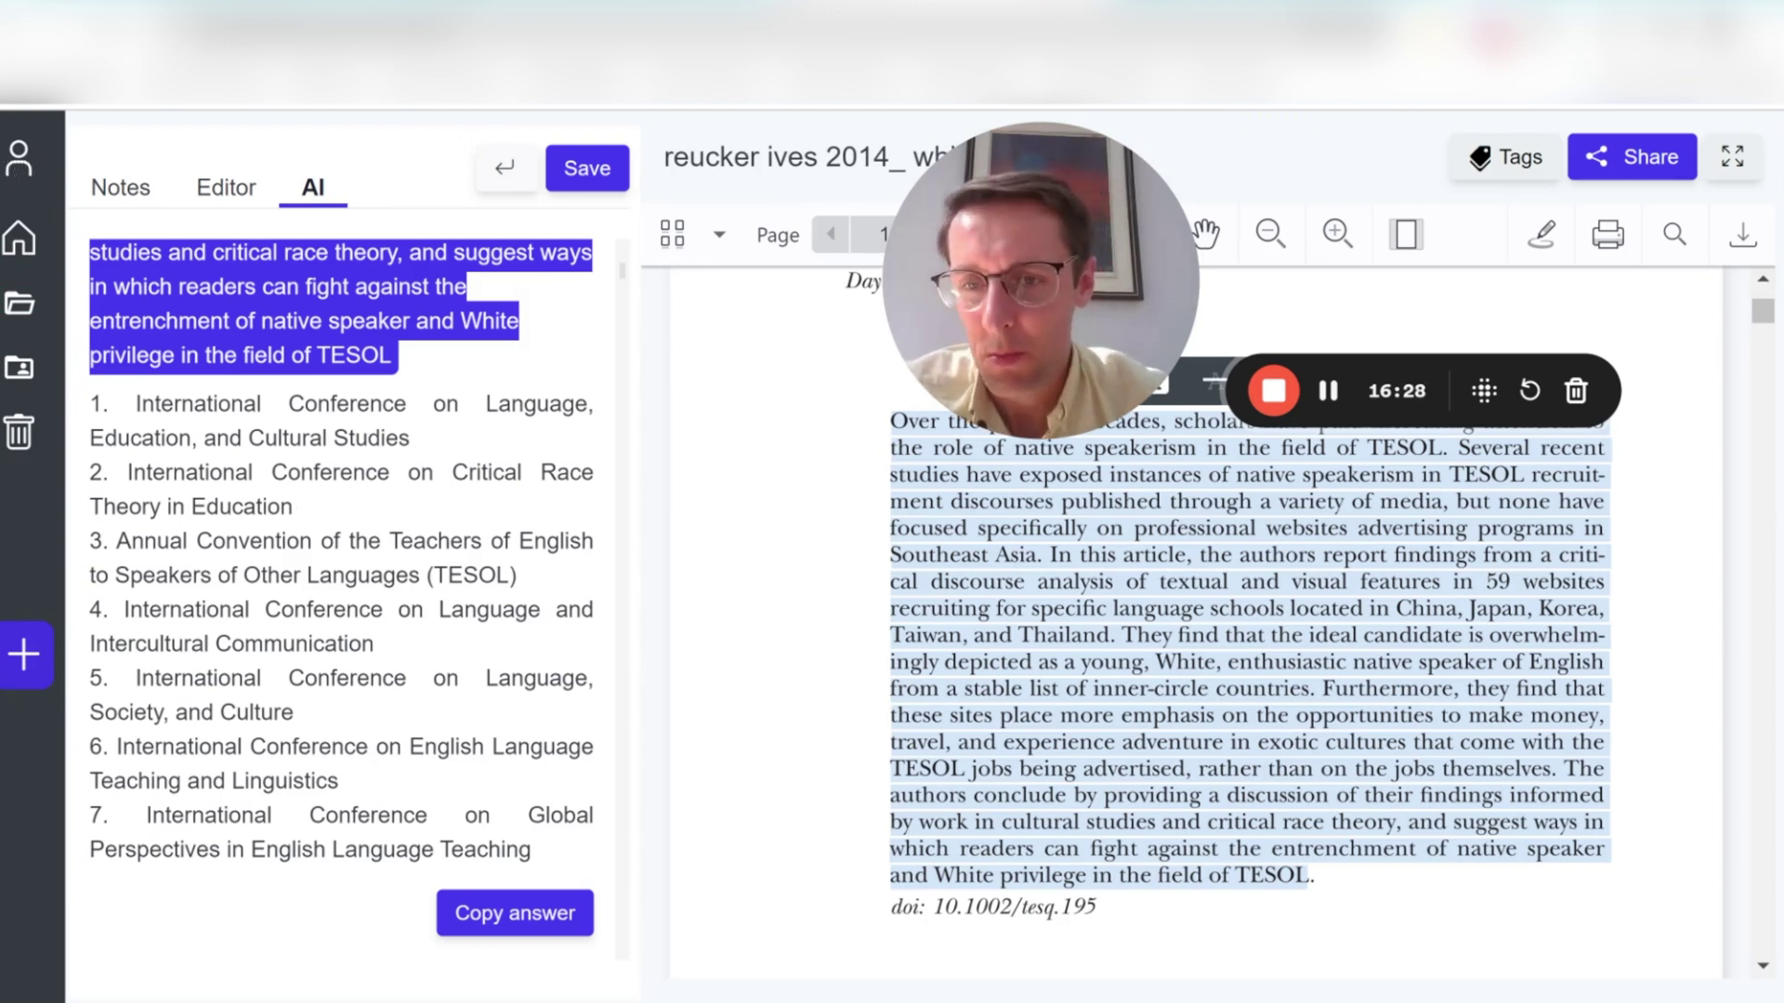
left_click_drag(197, 473, 400, 610)
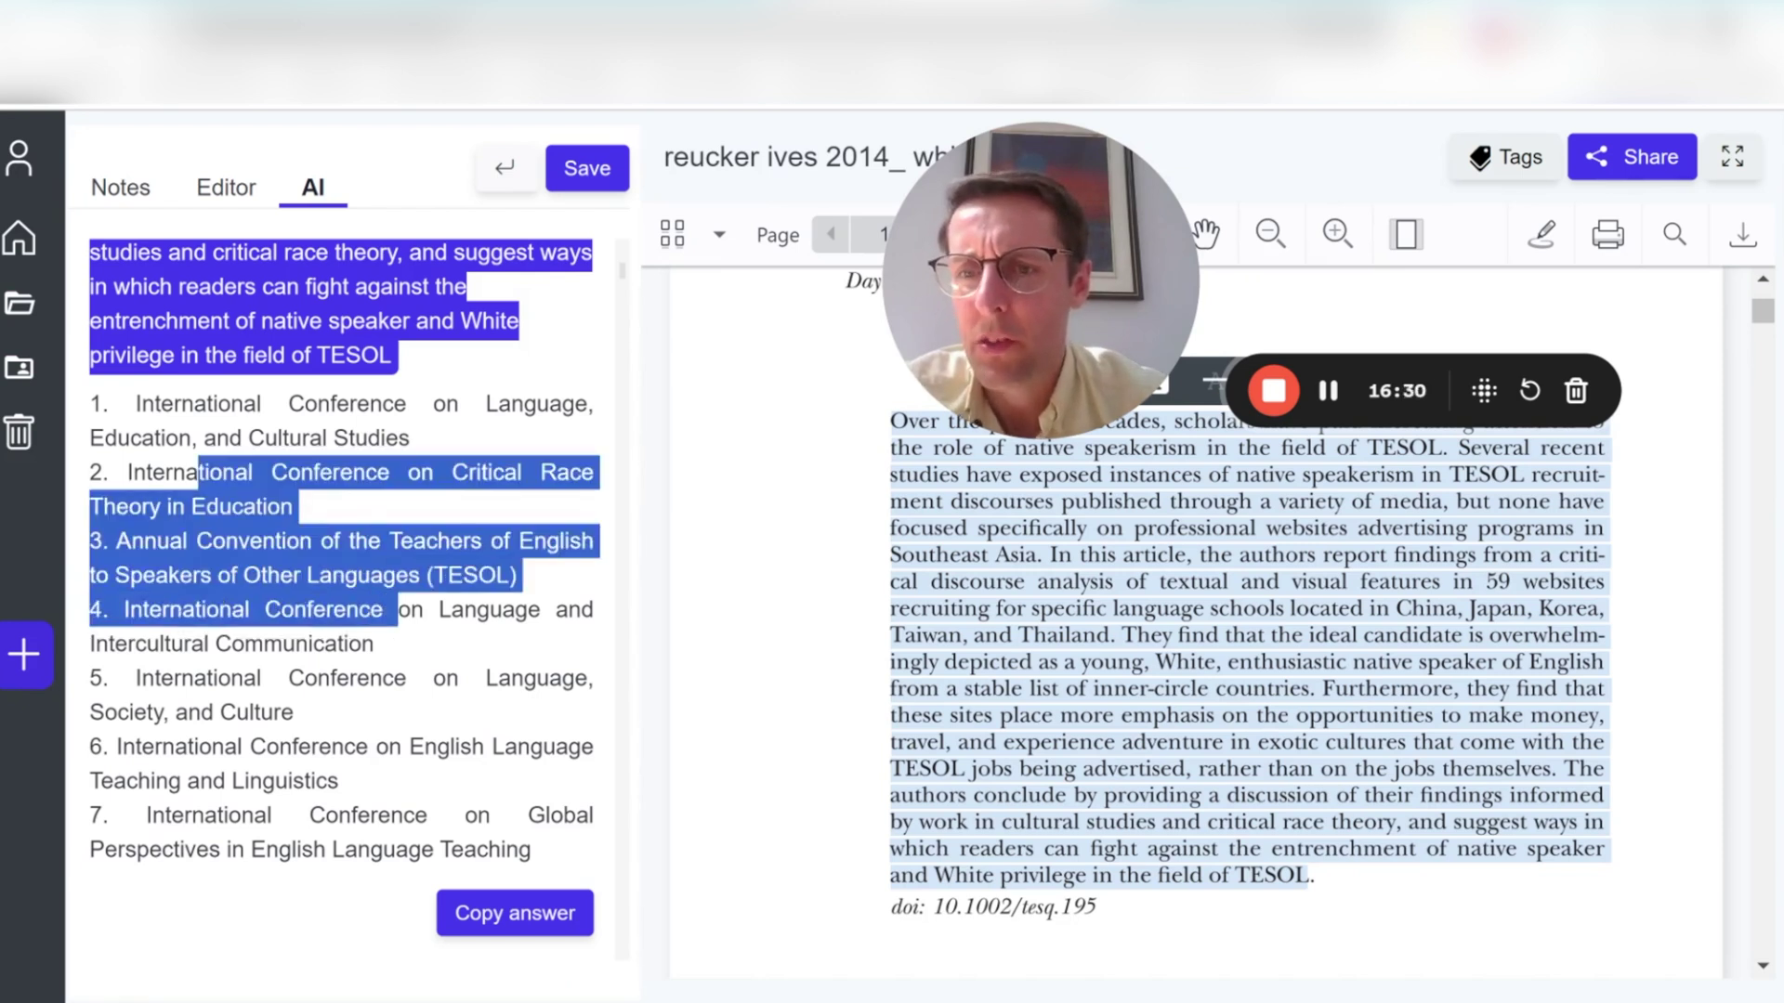
left_click(400, 610)
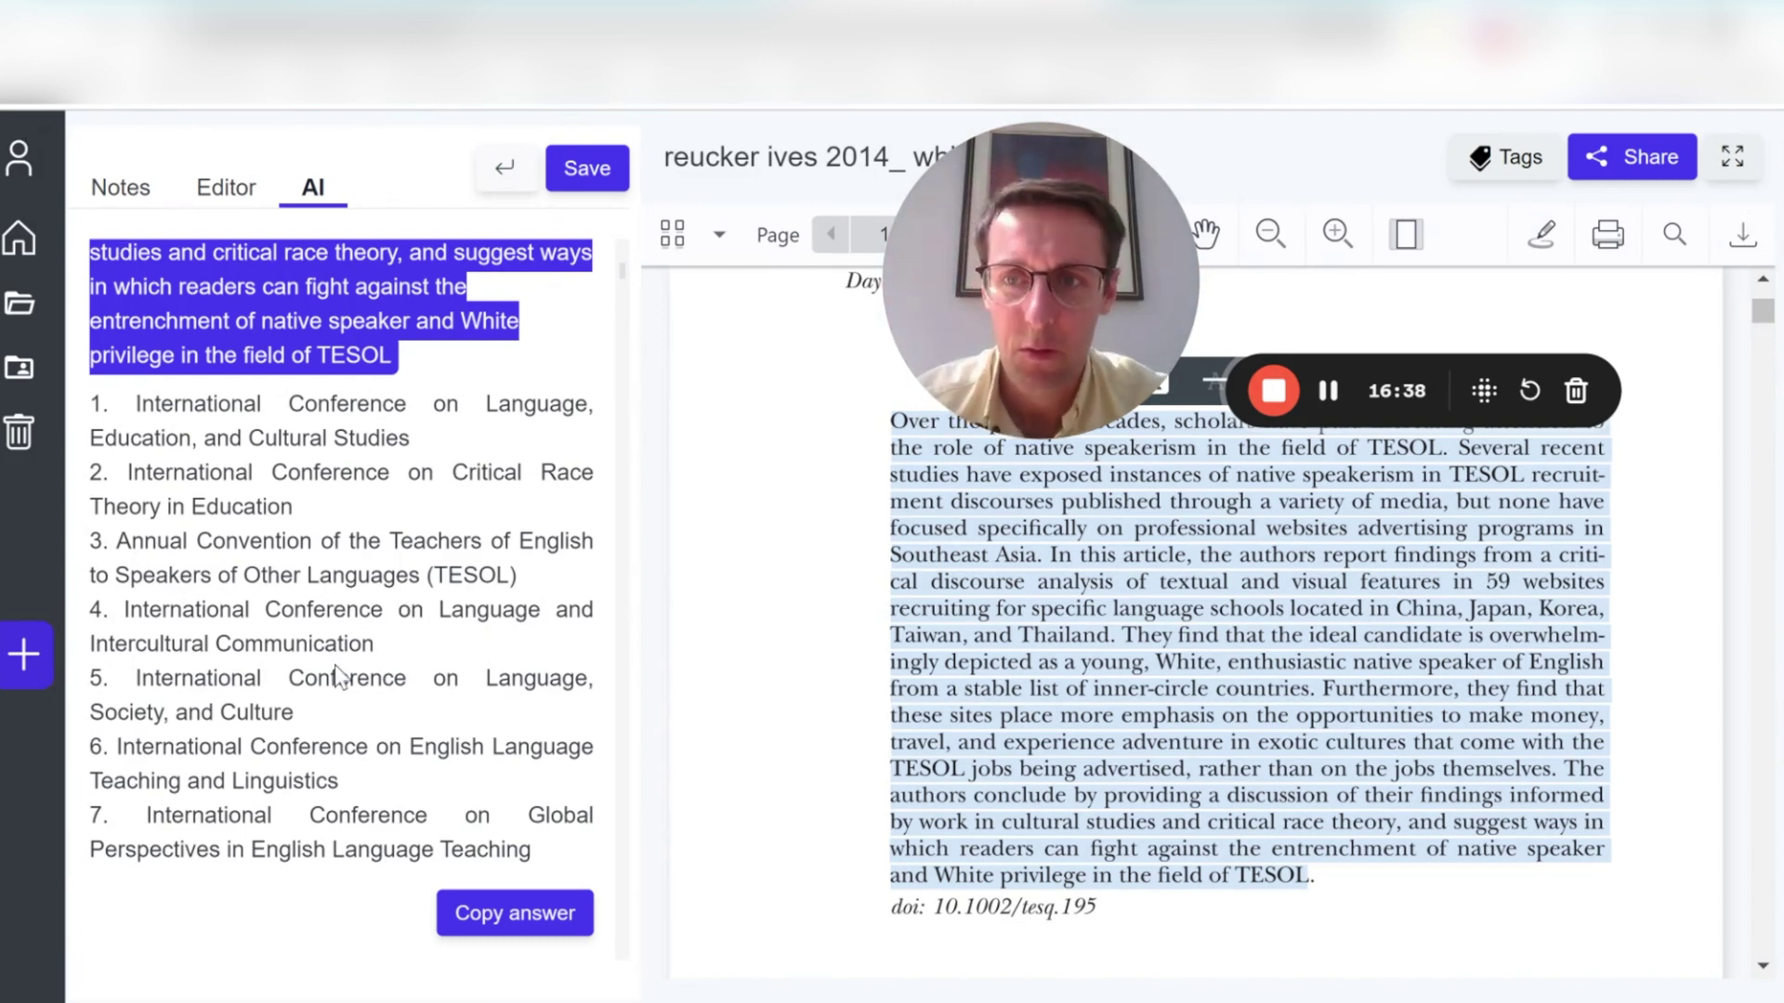
- Have the AI write a title from the same abstract with "Suggest a title" and compare it with the article's original title
scroll(340, 676, "up", 10)
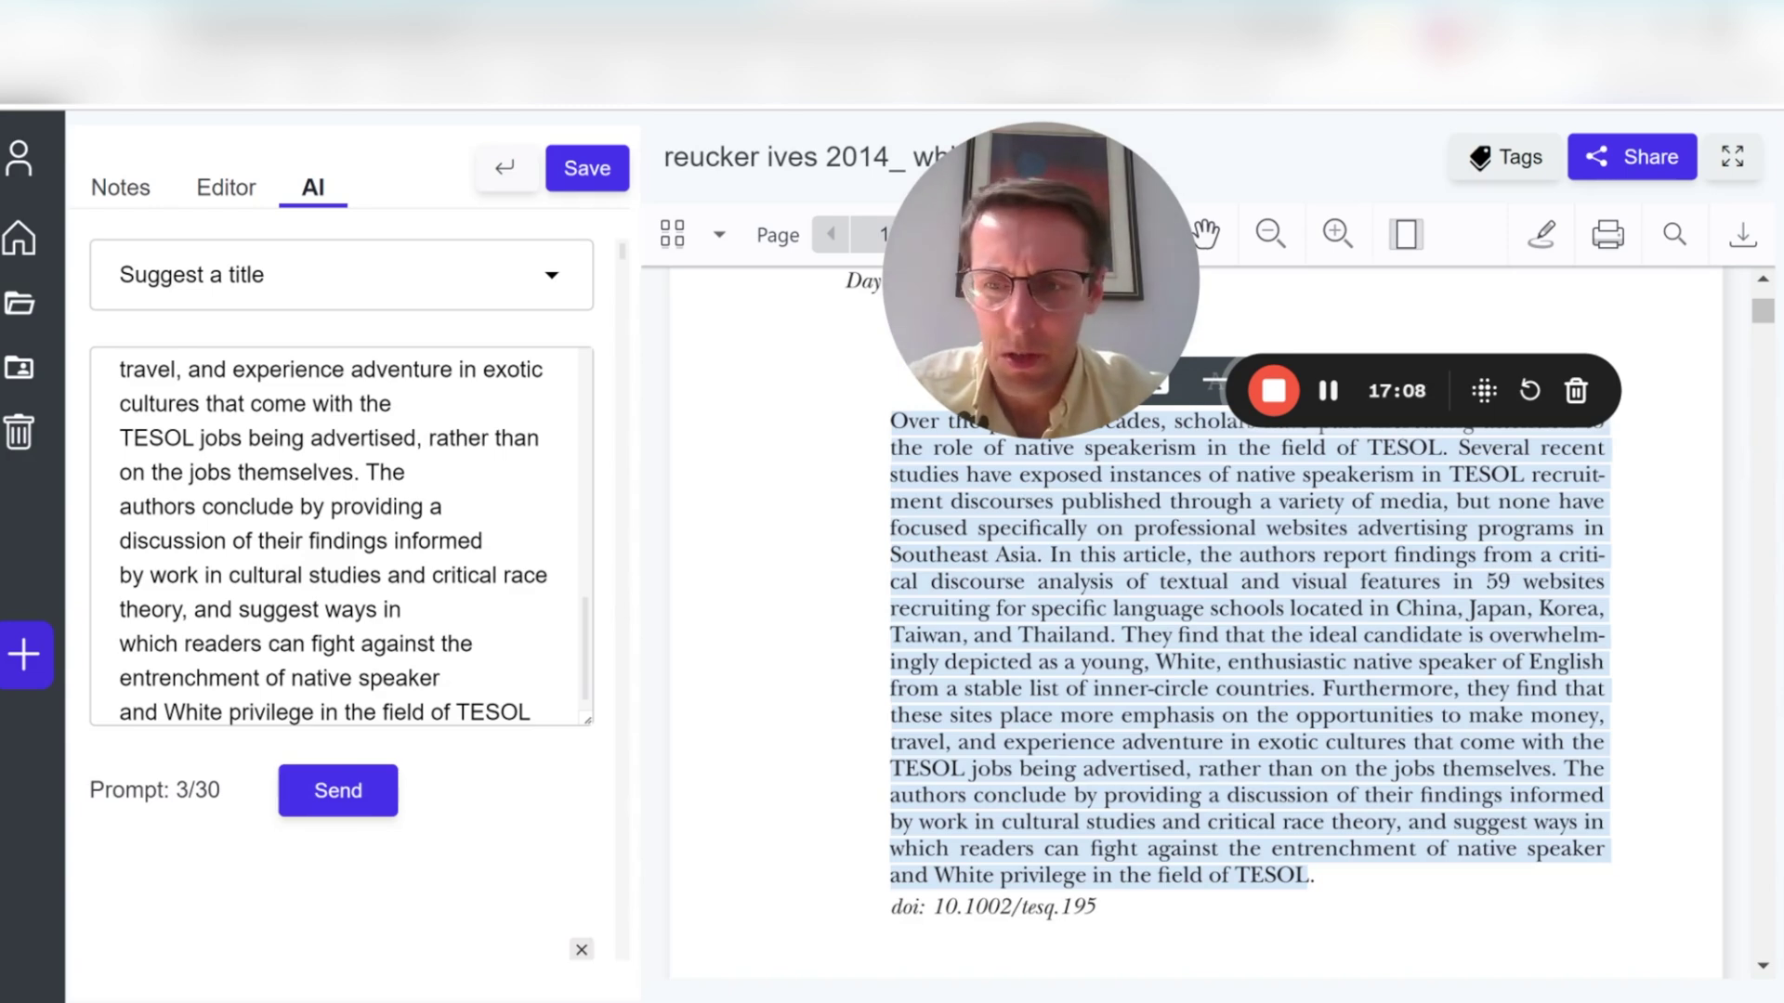
key("Return")
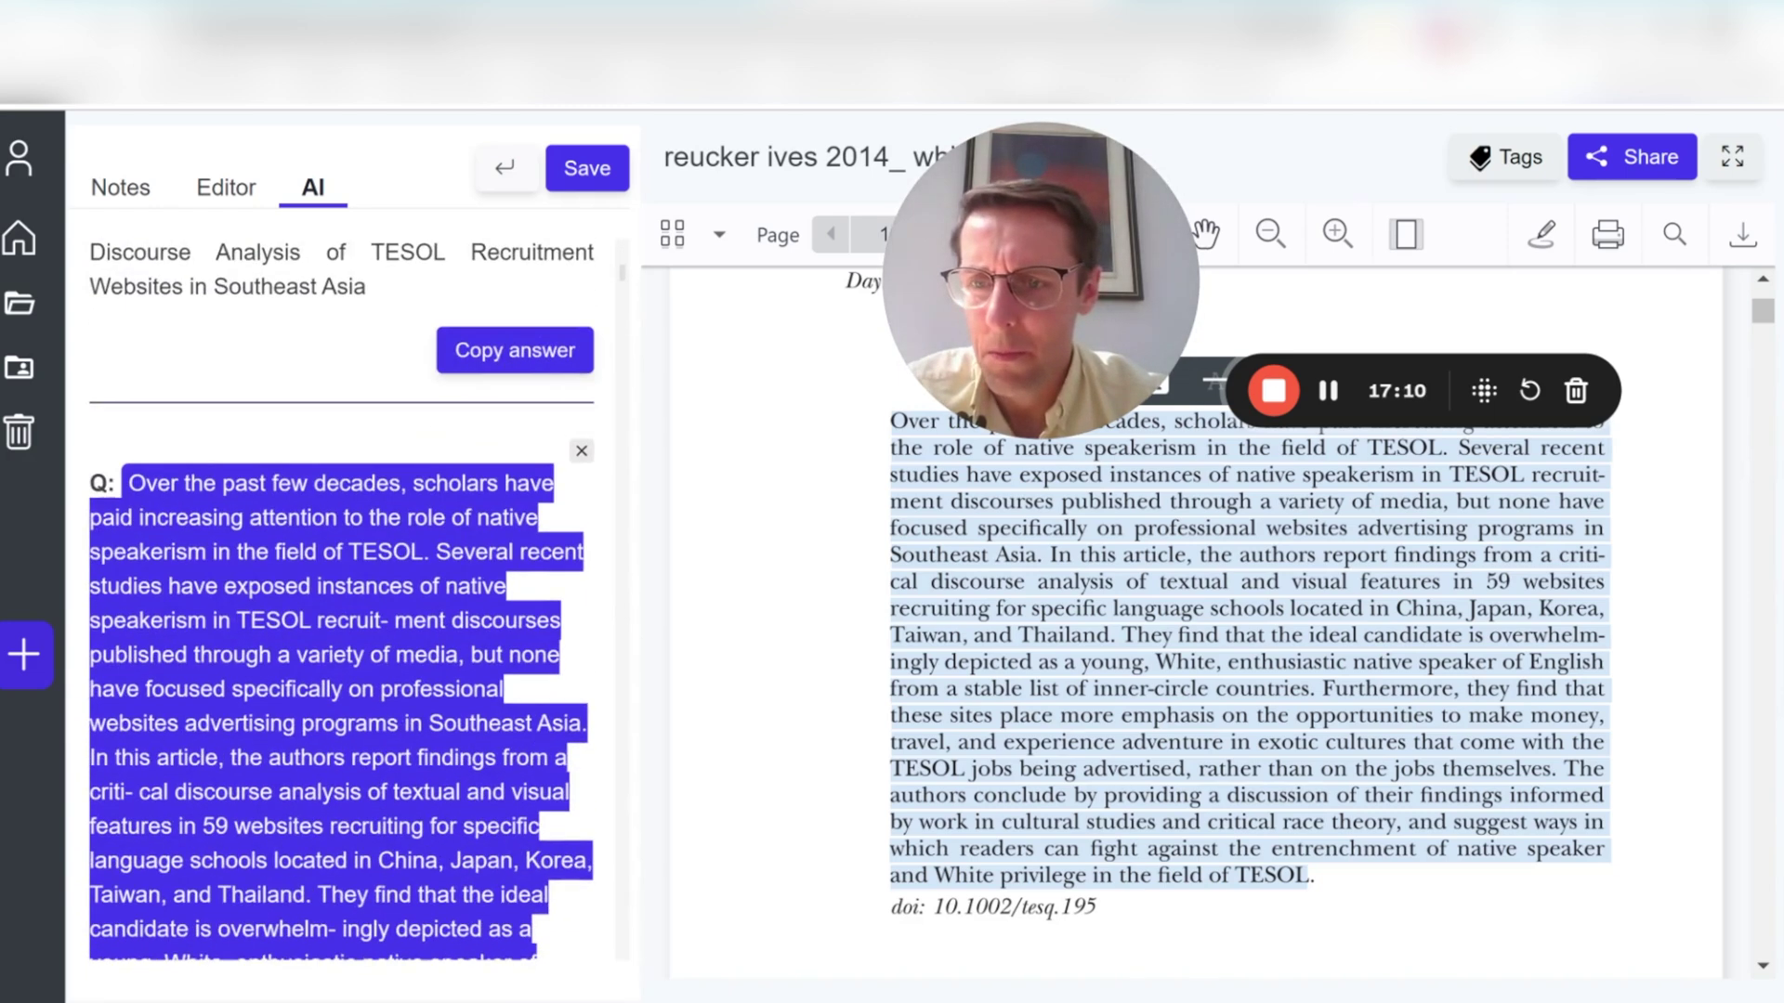
scroll(341, 599, "up", 2)
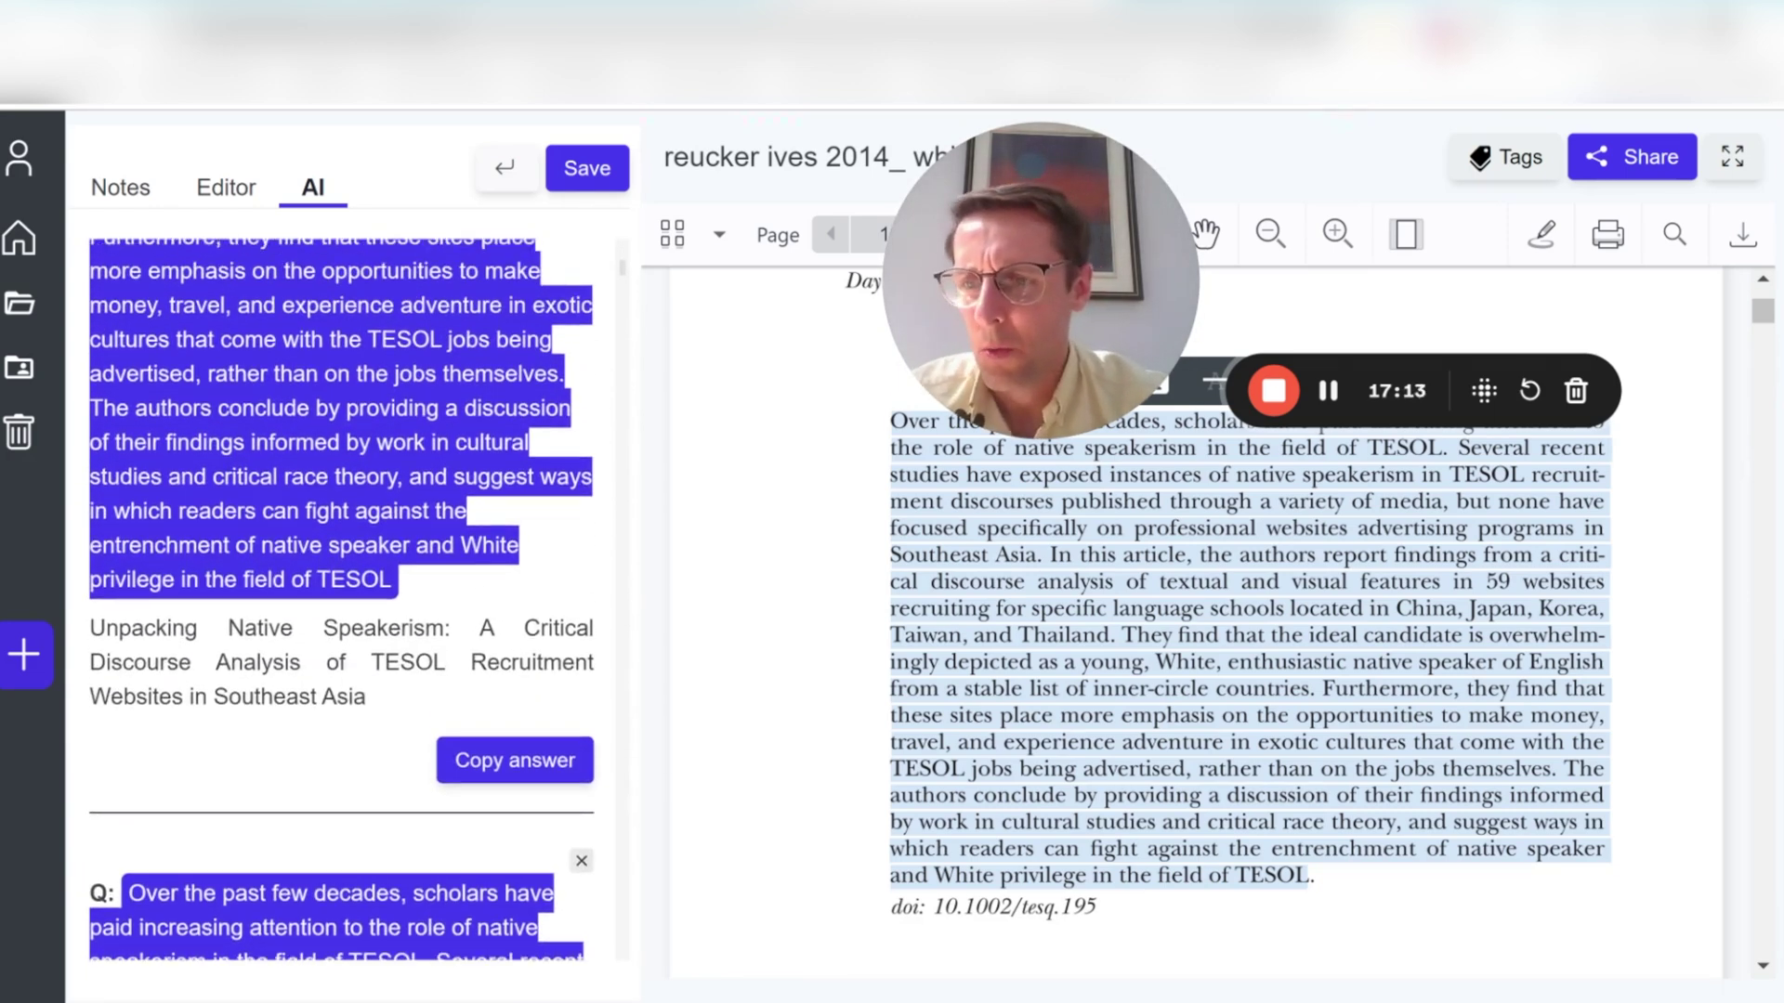
left_click_drag(105, 628, 400, 707)
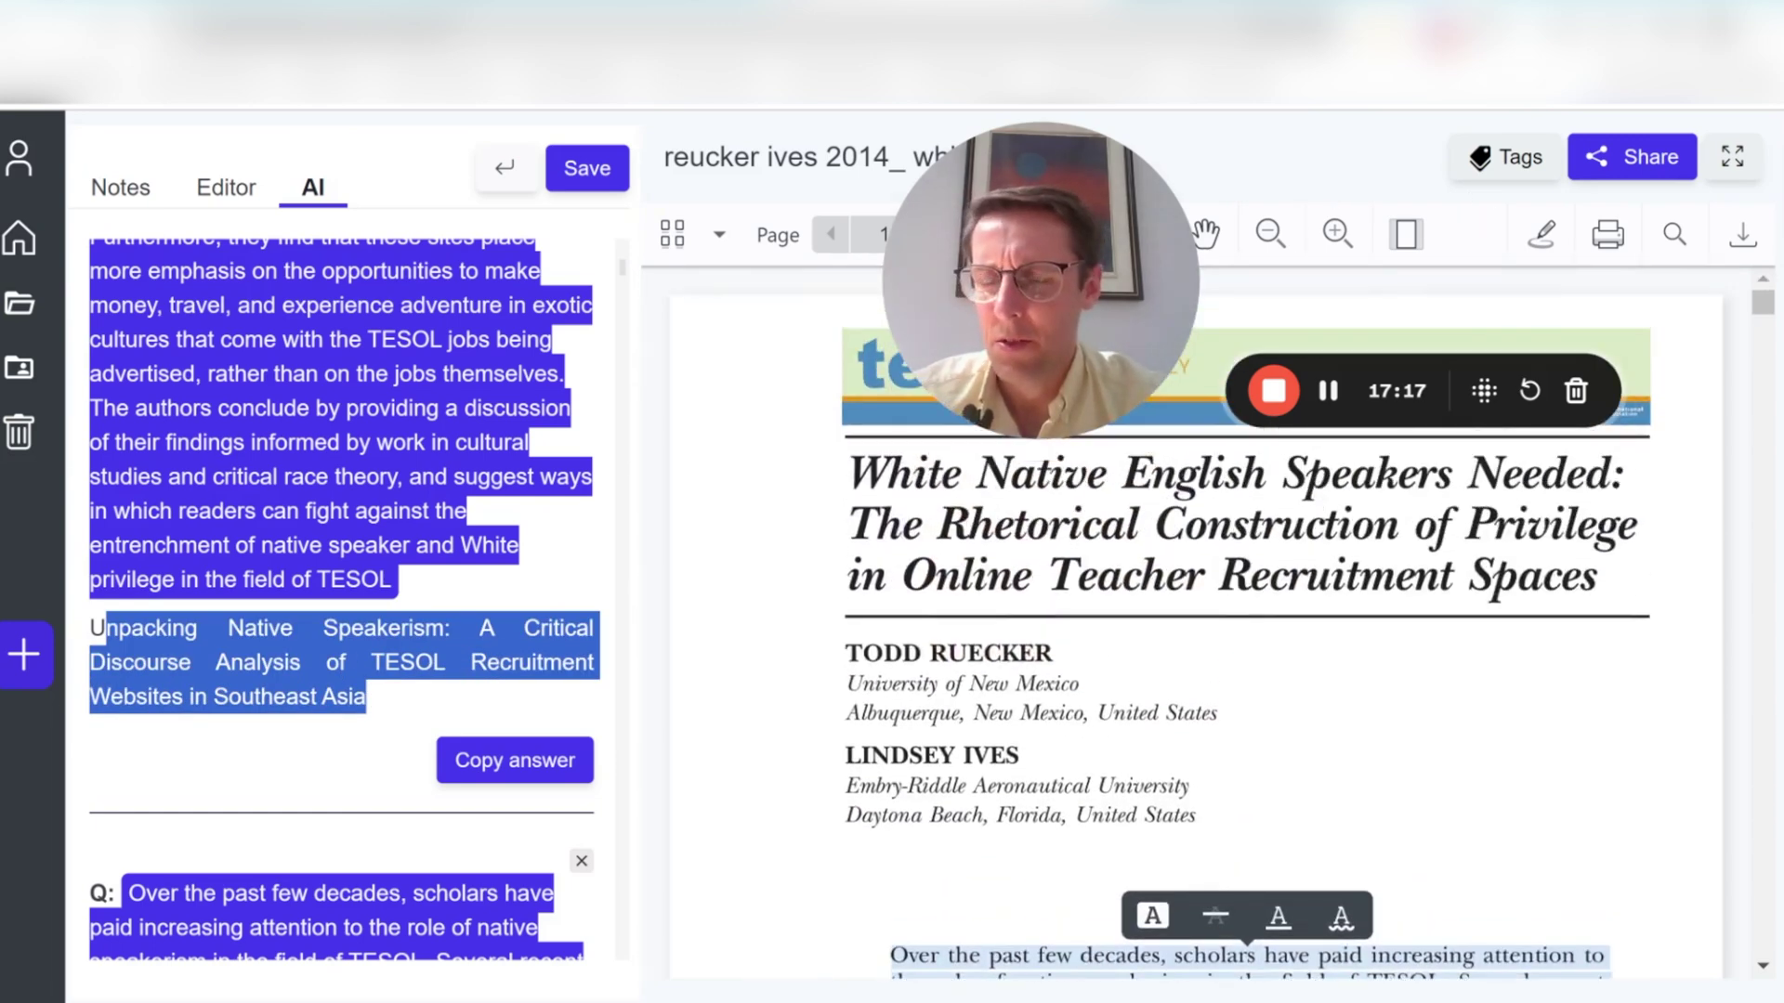
scroll(344, 600, "up", 6)
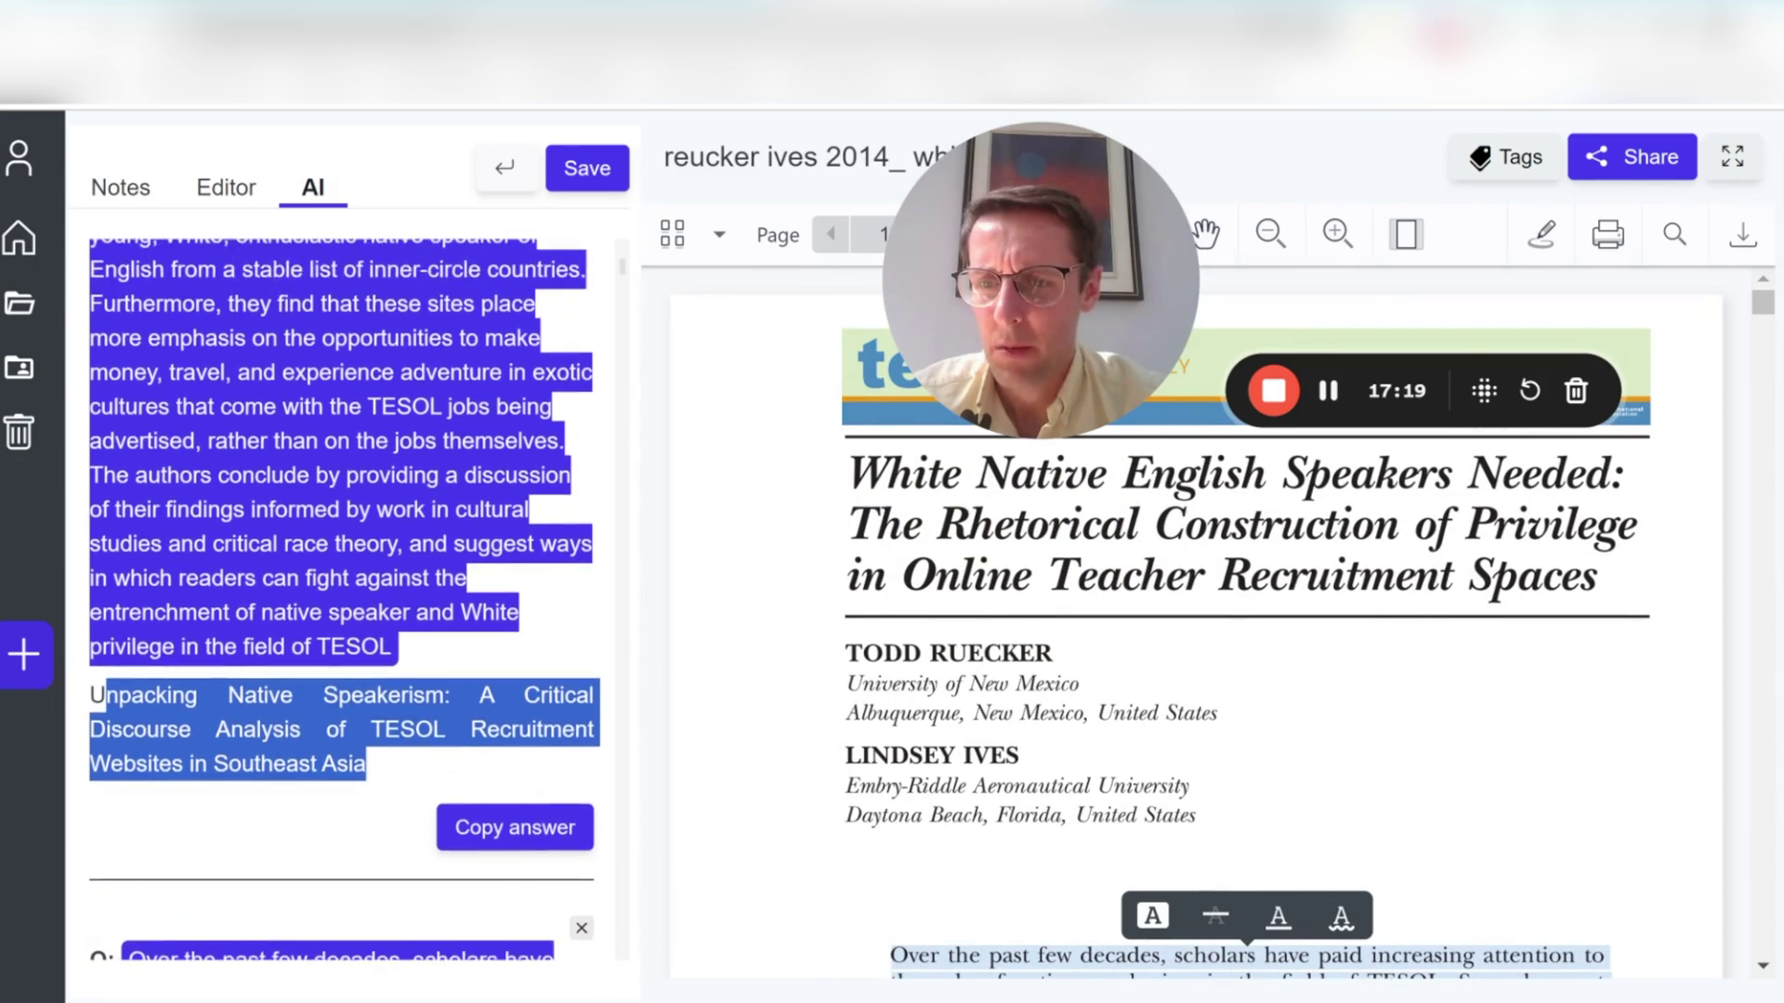
- Have the AI produce a Twitter thread from the same abstract with "Write twitter thread about this study"
scroll(344, 599, "up", 1)
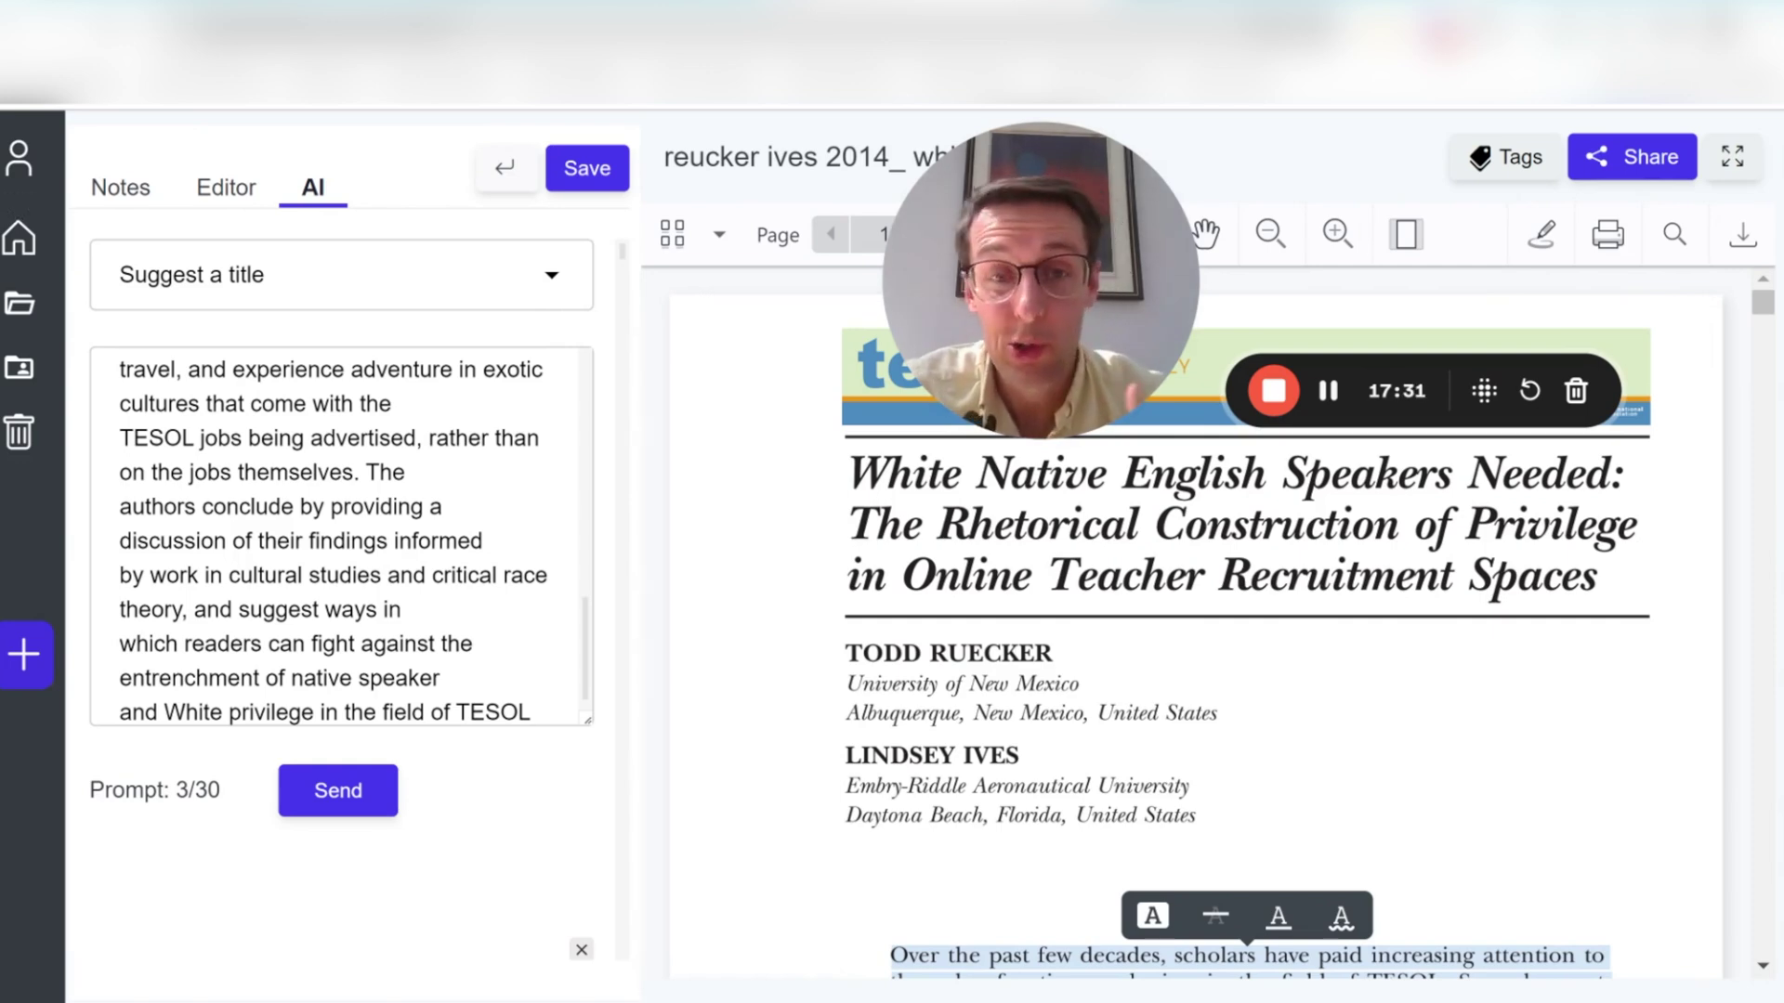
key("Down")
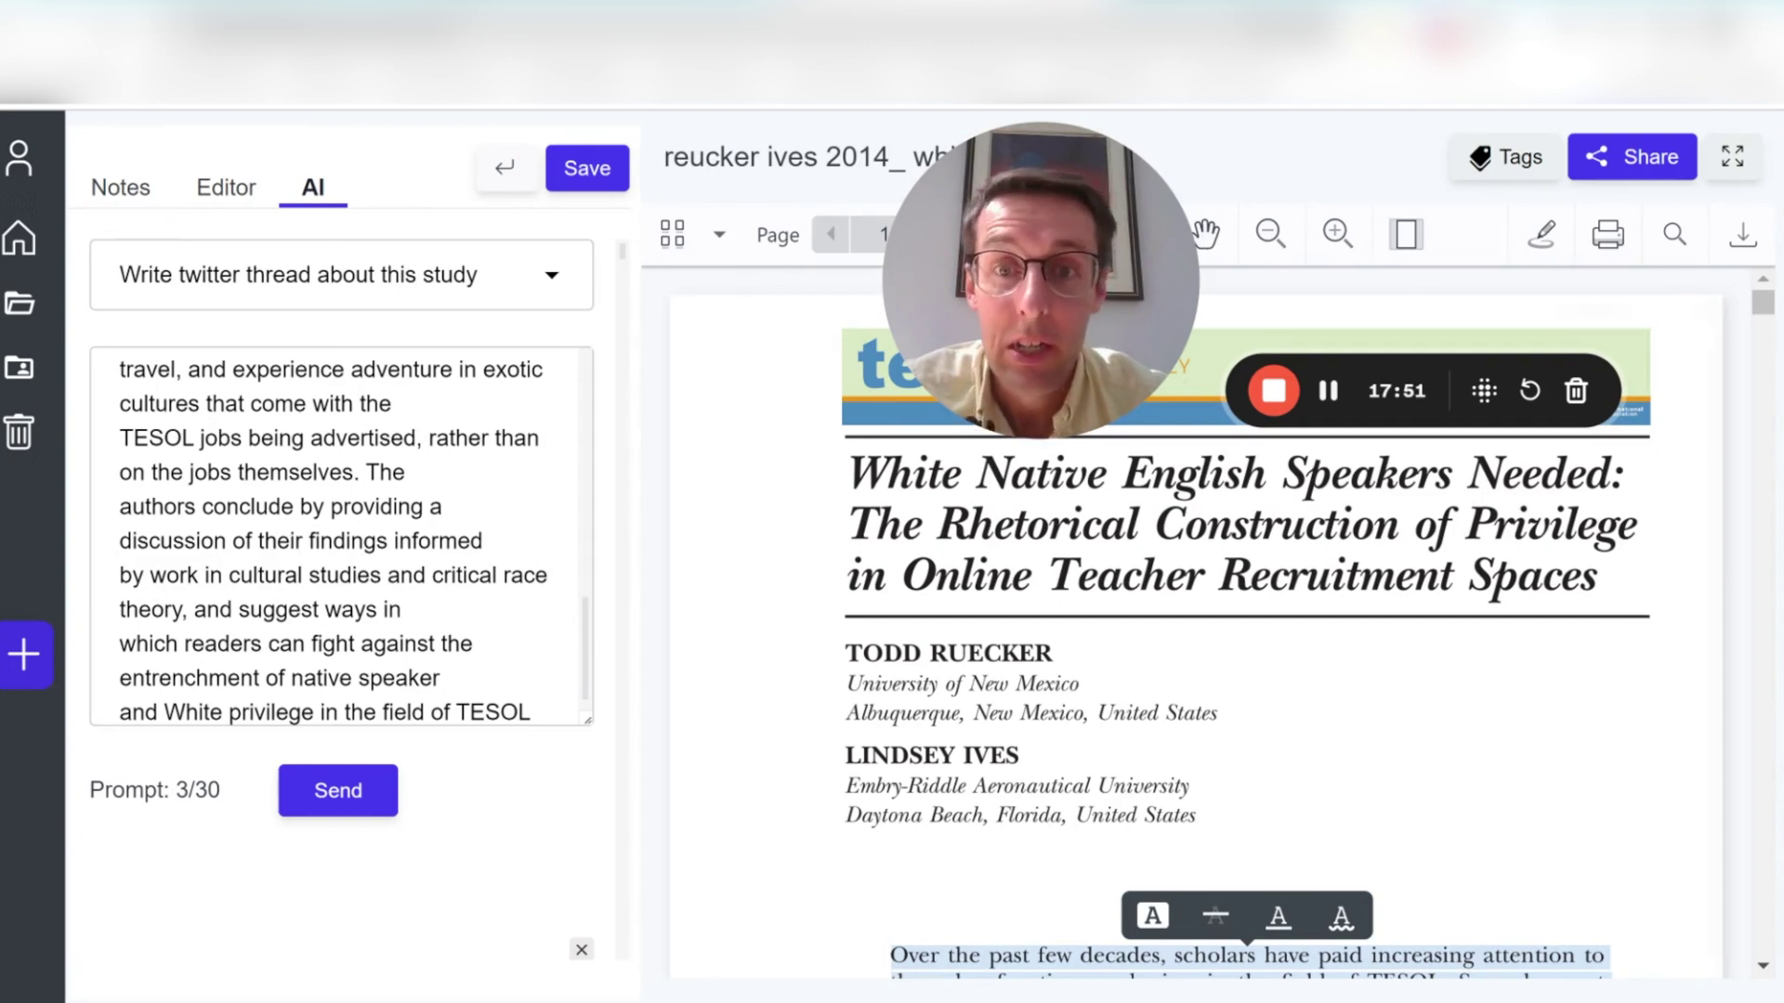
left_click(344, 805)
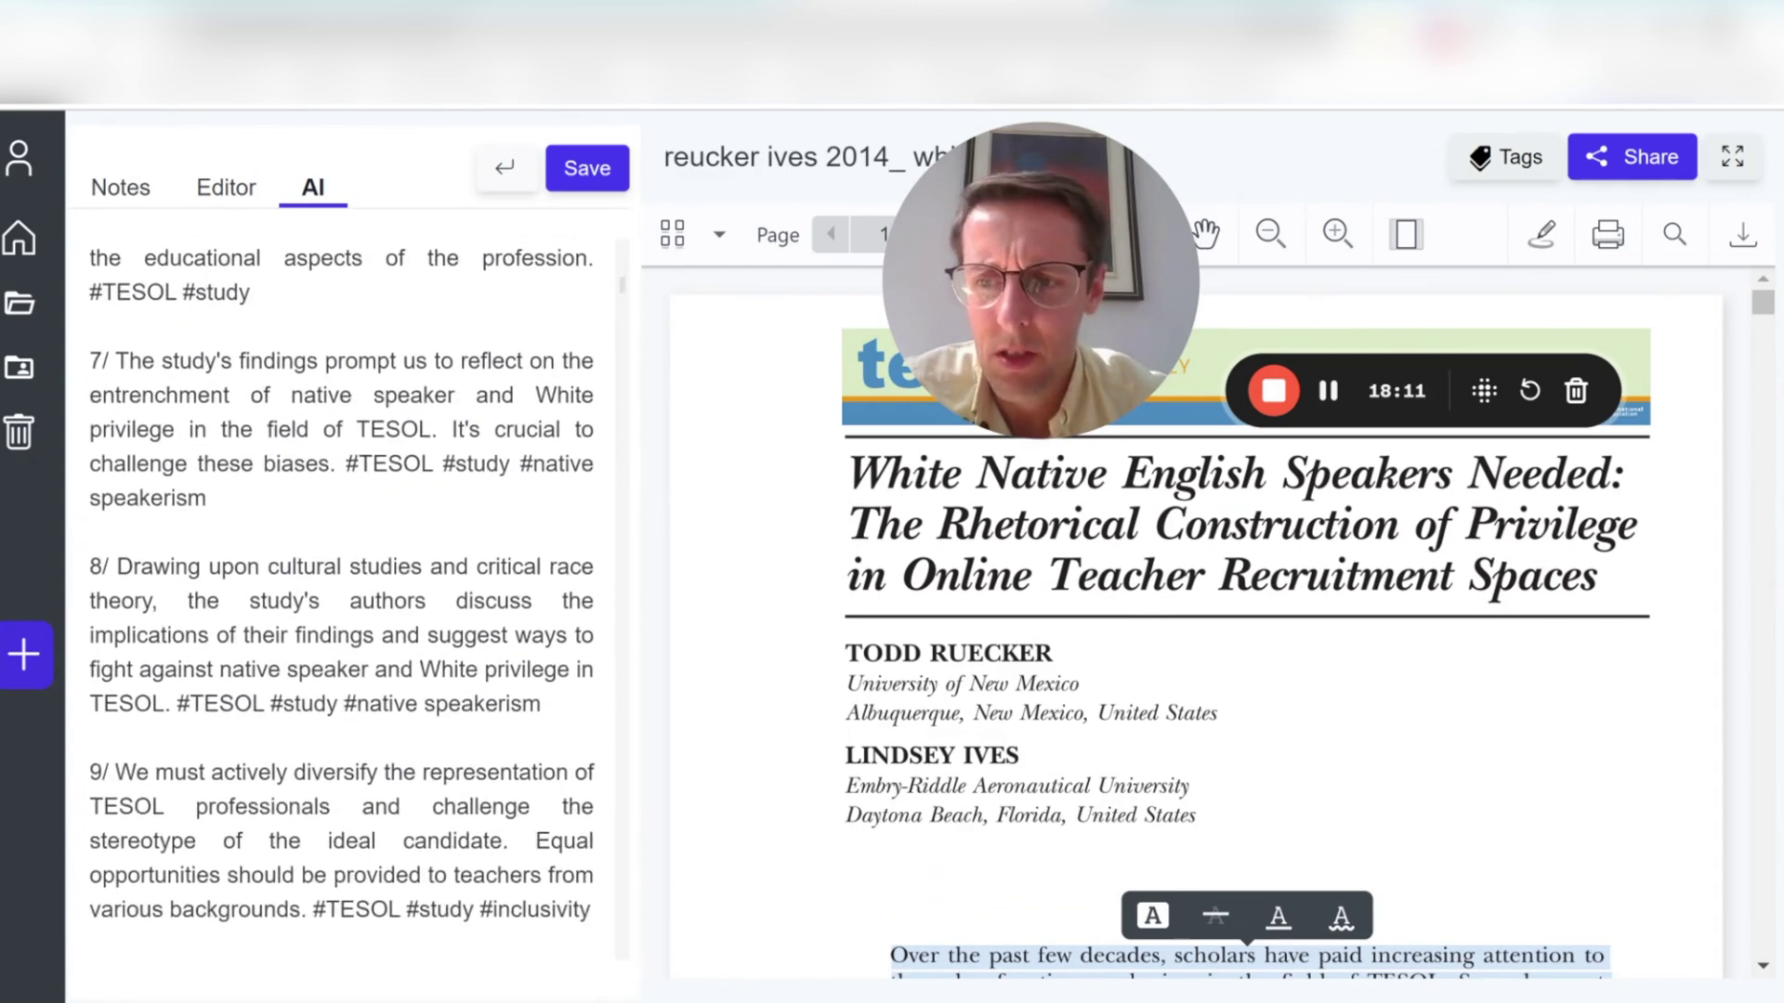
- Review the numbered tweets in the AI-generated Twitter thread about the TESOL study
scroll(342, 599, "down", 4)
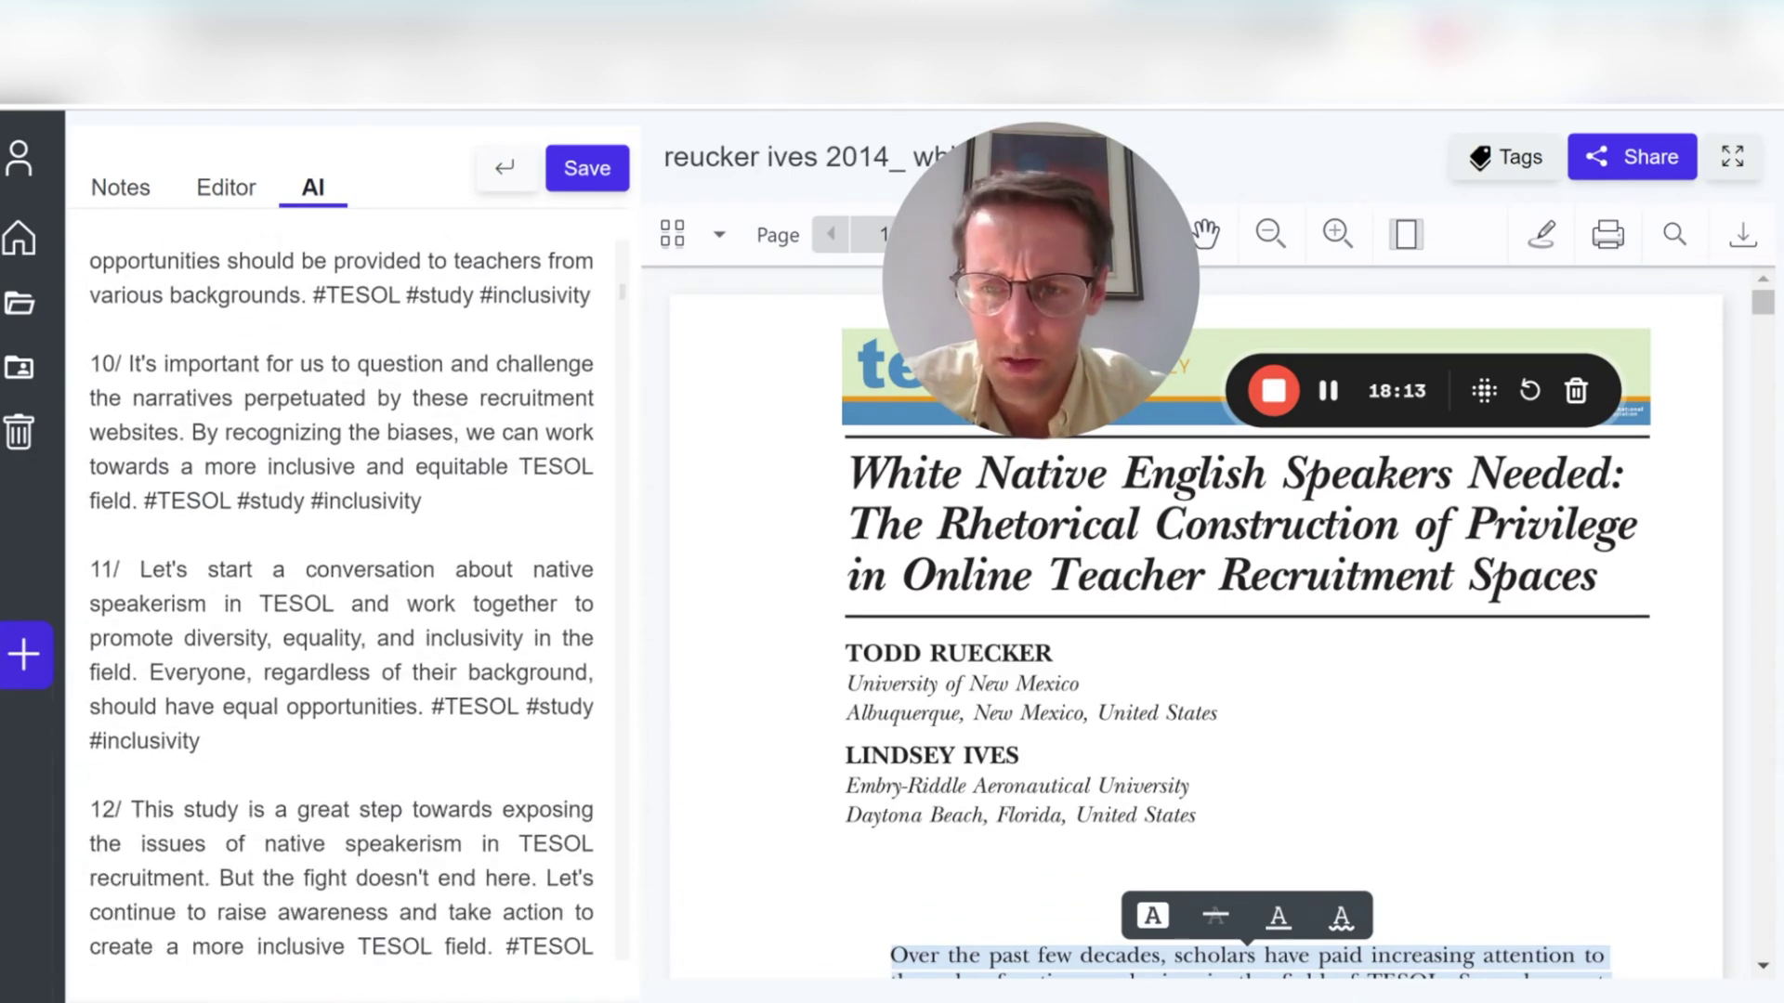
scroll(342, 599, "up", 3)
scroll(342, 599, "up", 12)
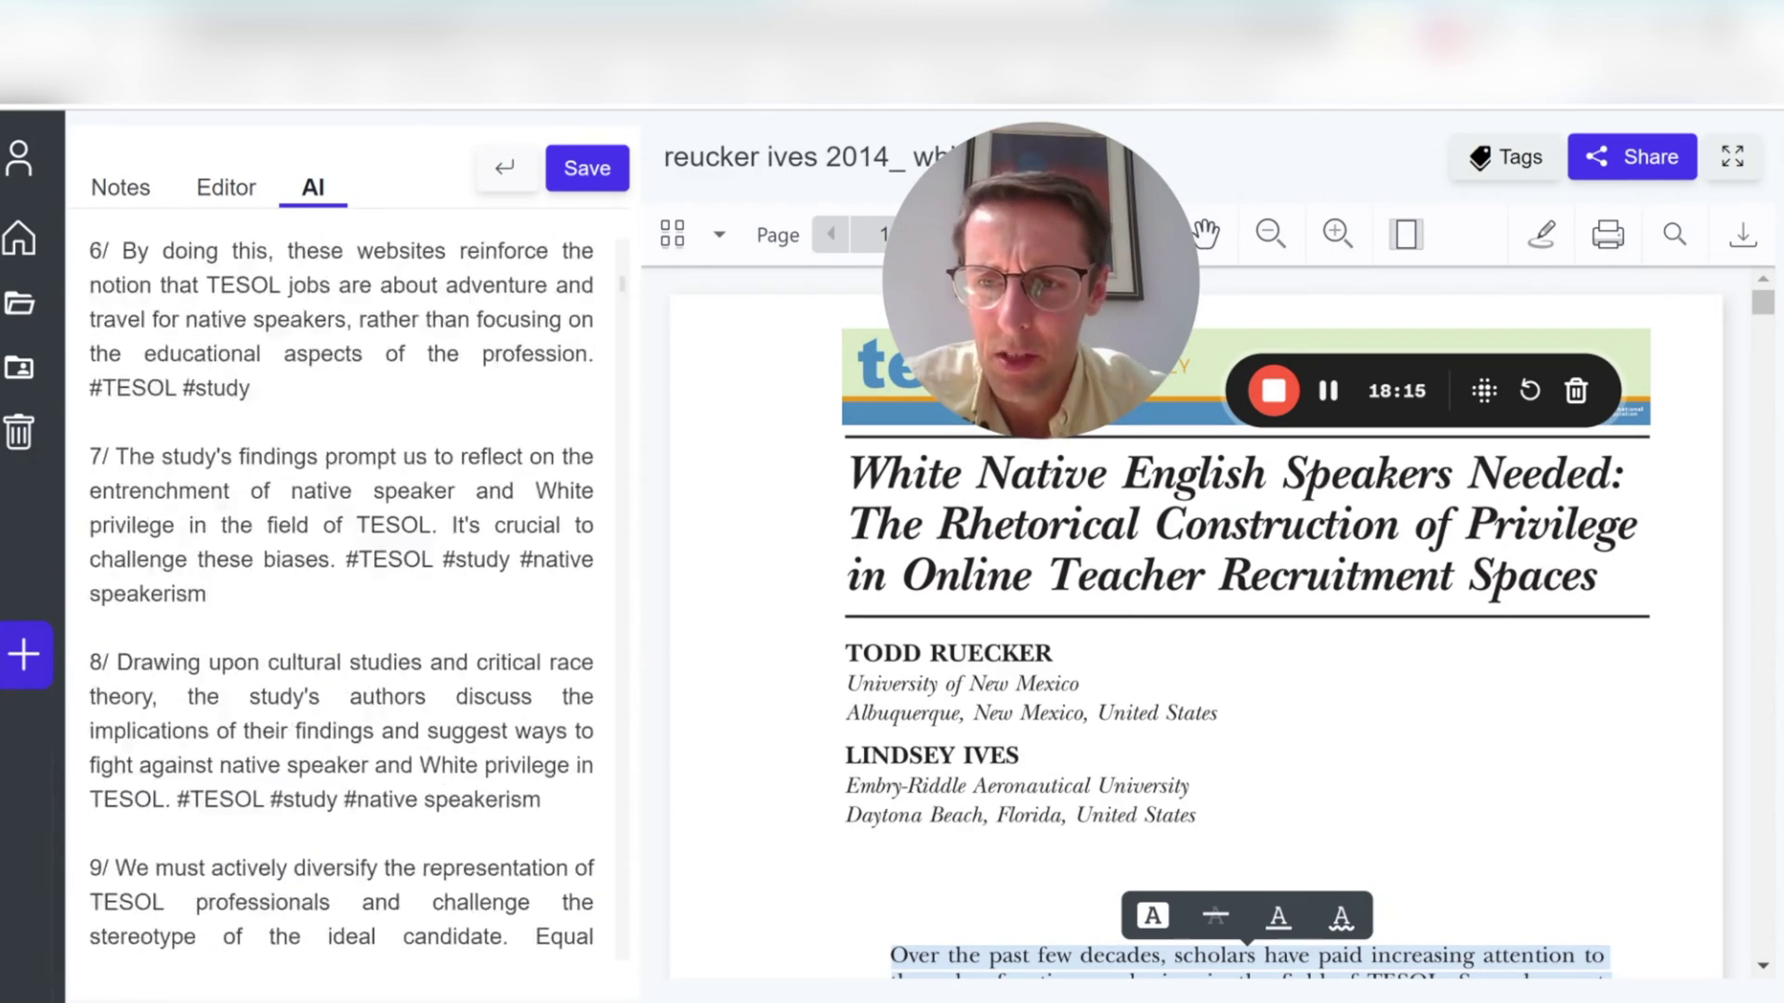
scroll(342, 599, "up", 5)
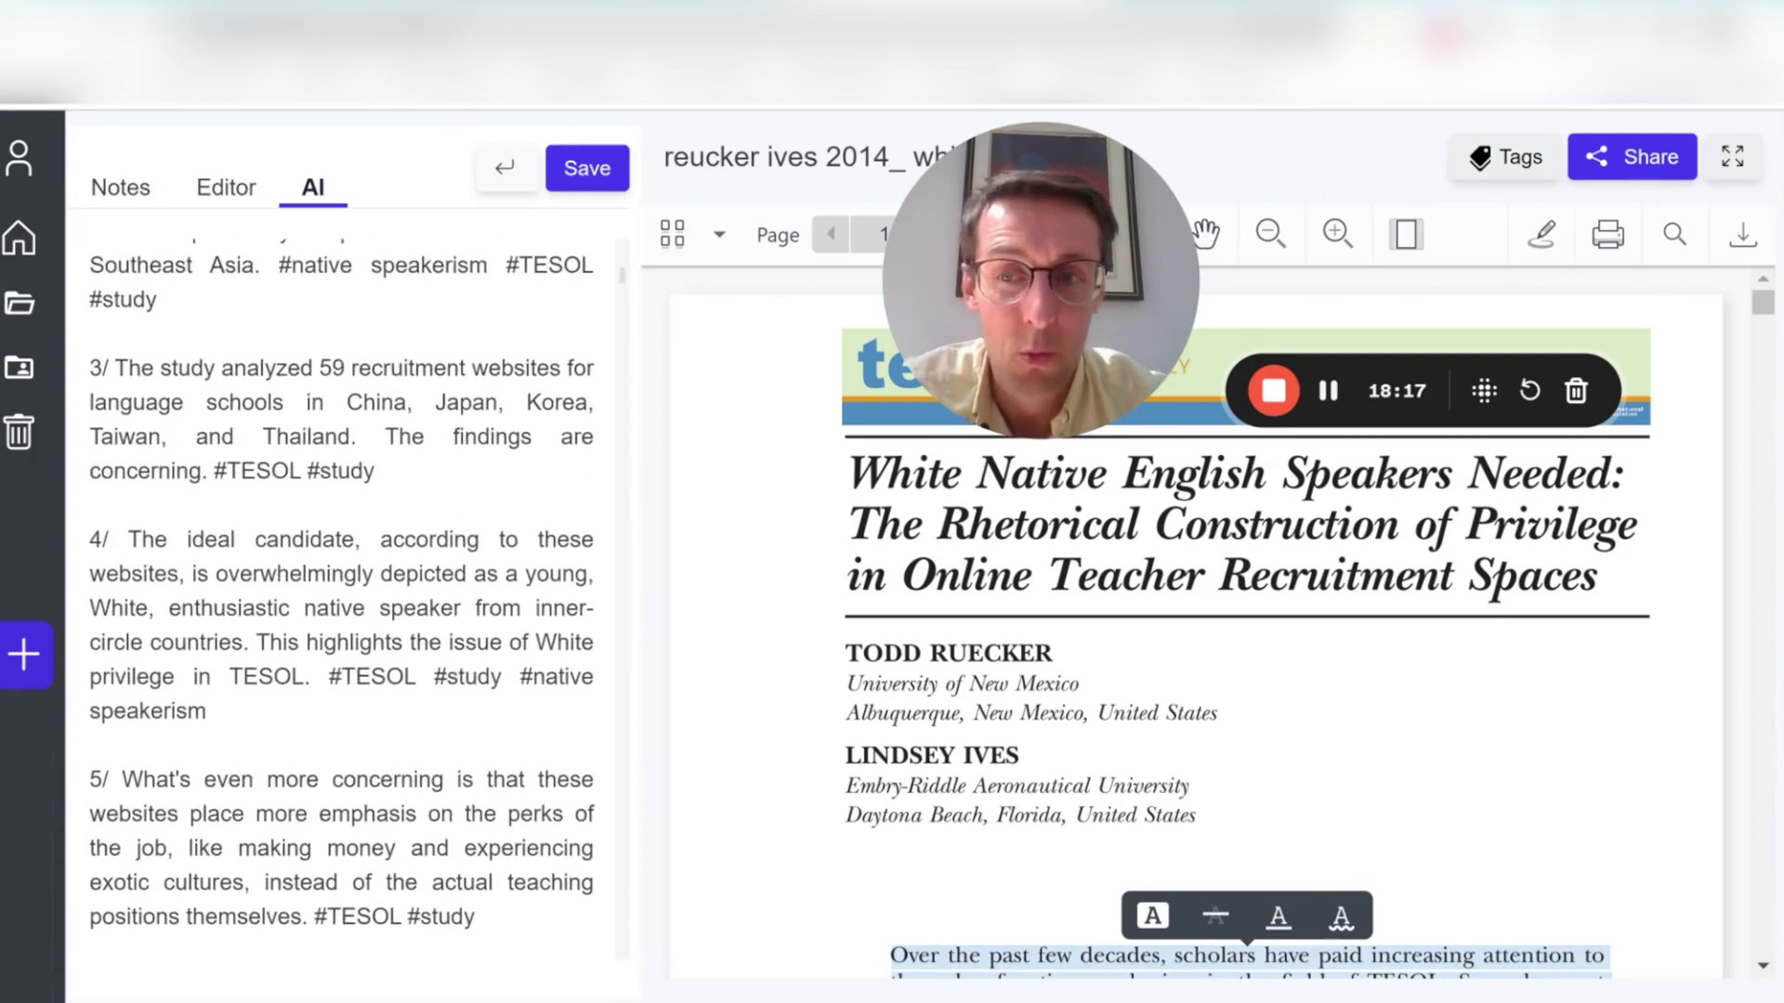
scroll(342, 599, "up", 1)
scroll(342, 599, "down", 10)
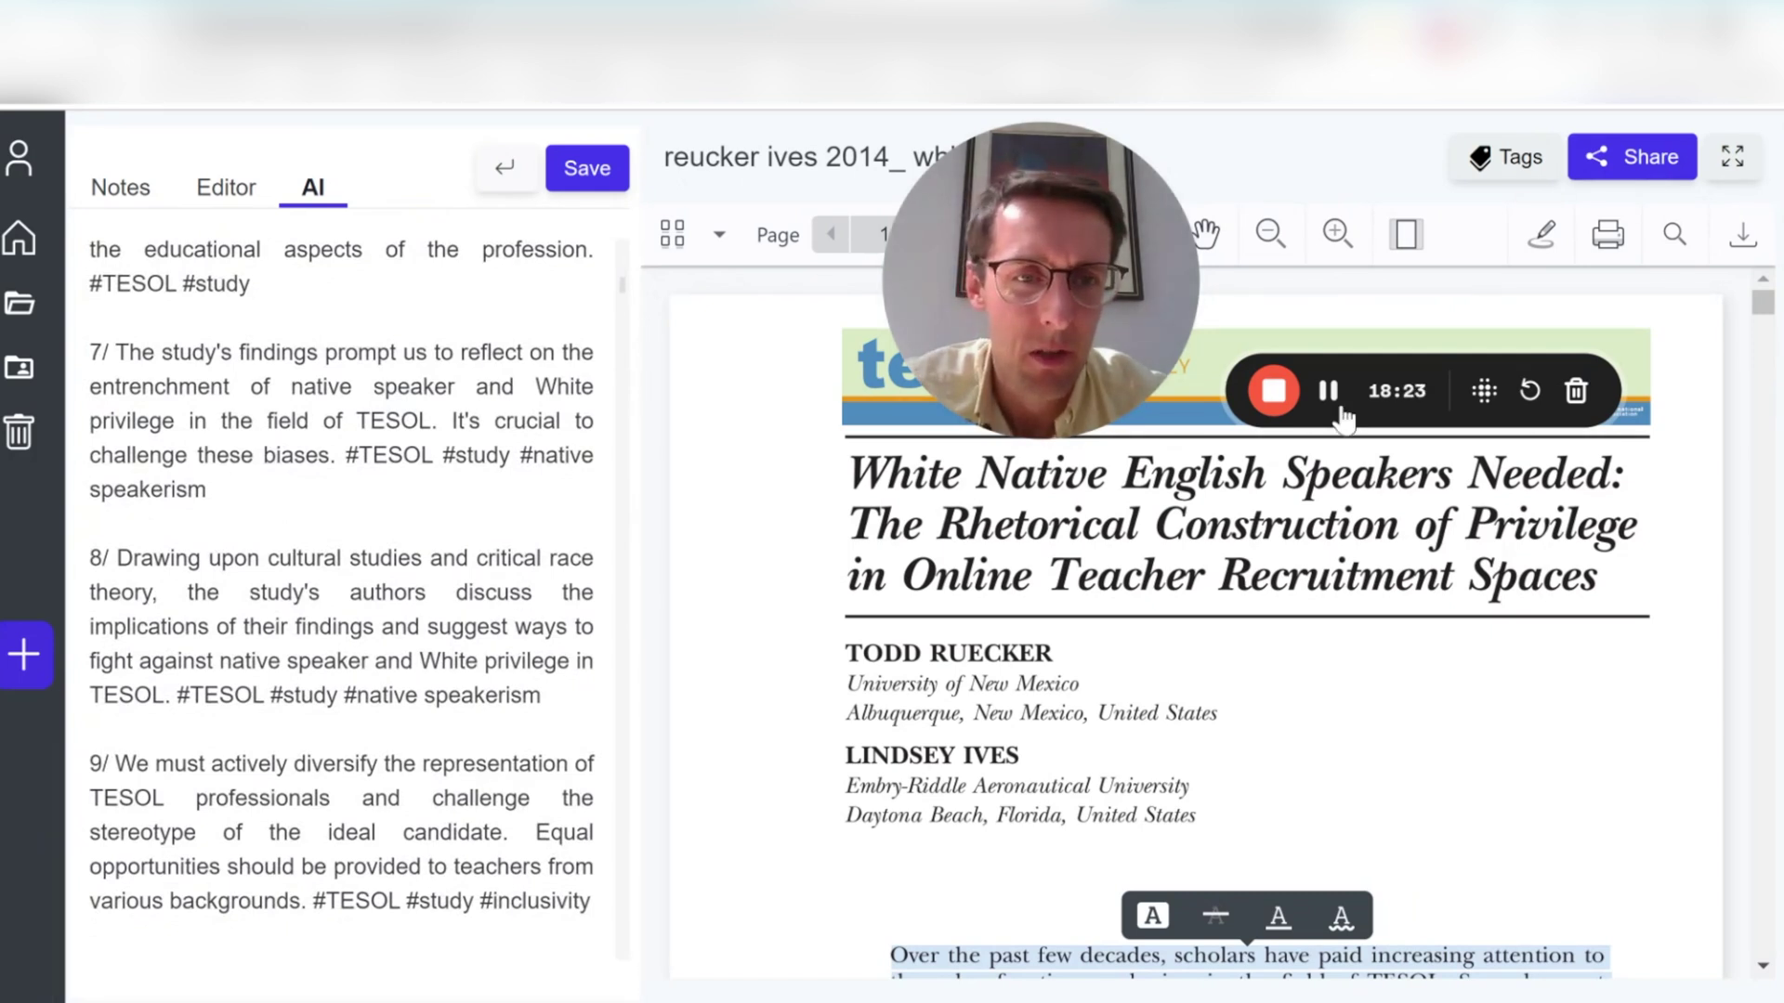
- Have the AI write interview questions with "Suggest questions for interview study" from the four bulleted research questions on page 2 of the article
scroll(448, 316, "up", 15)
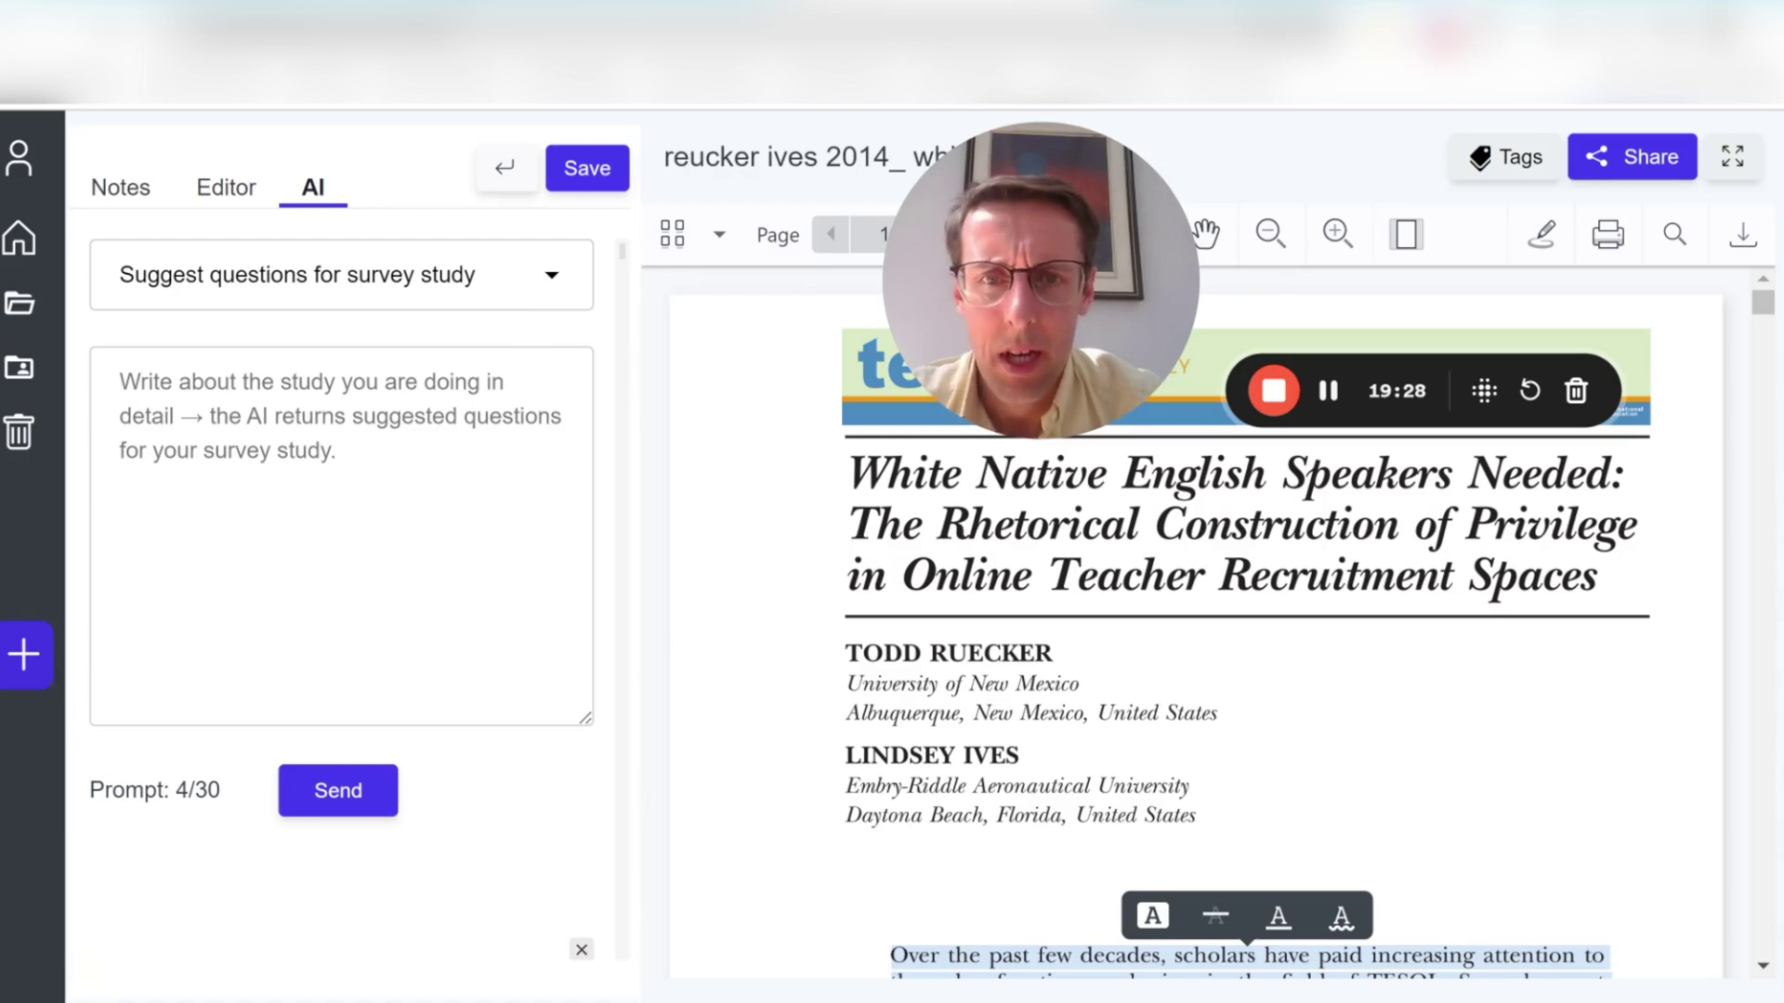
left_click(308, 275)
scroll(1191, 703, "down", 15)
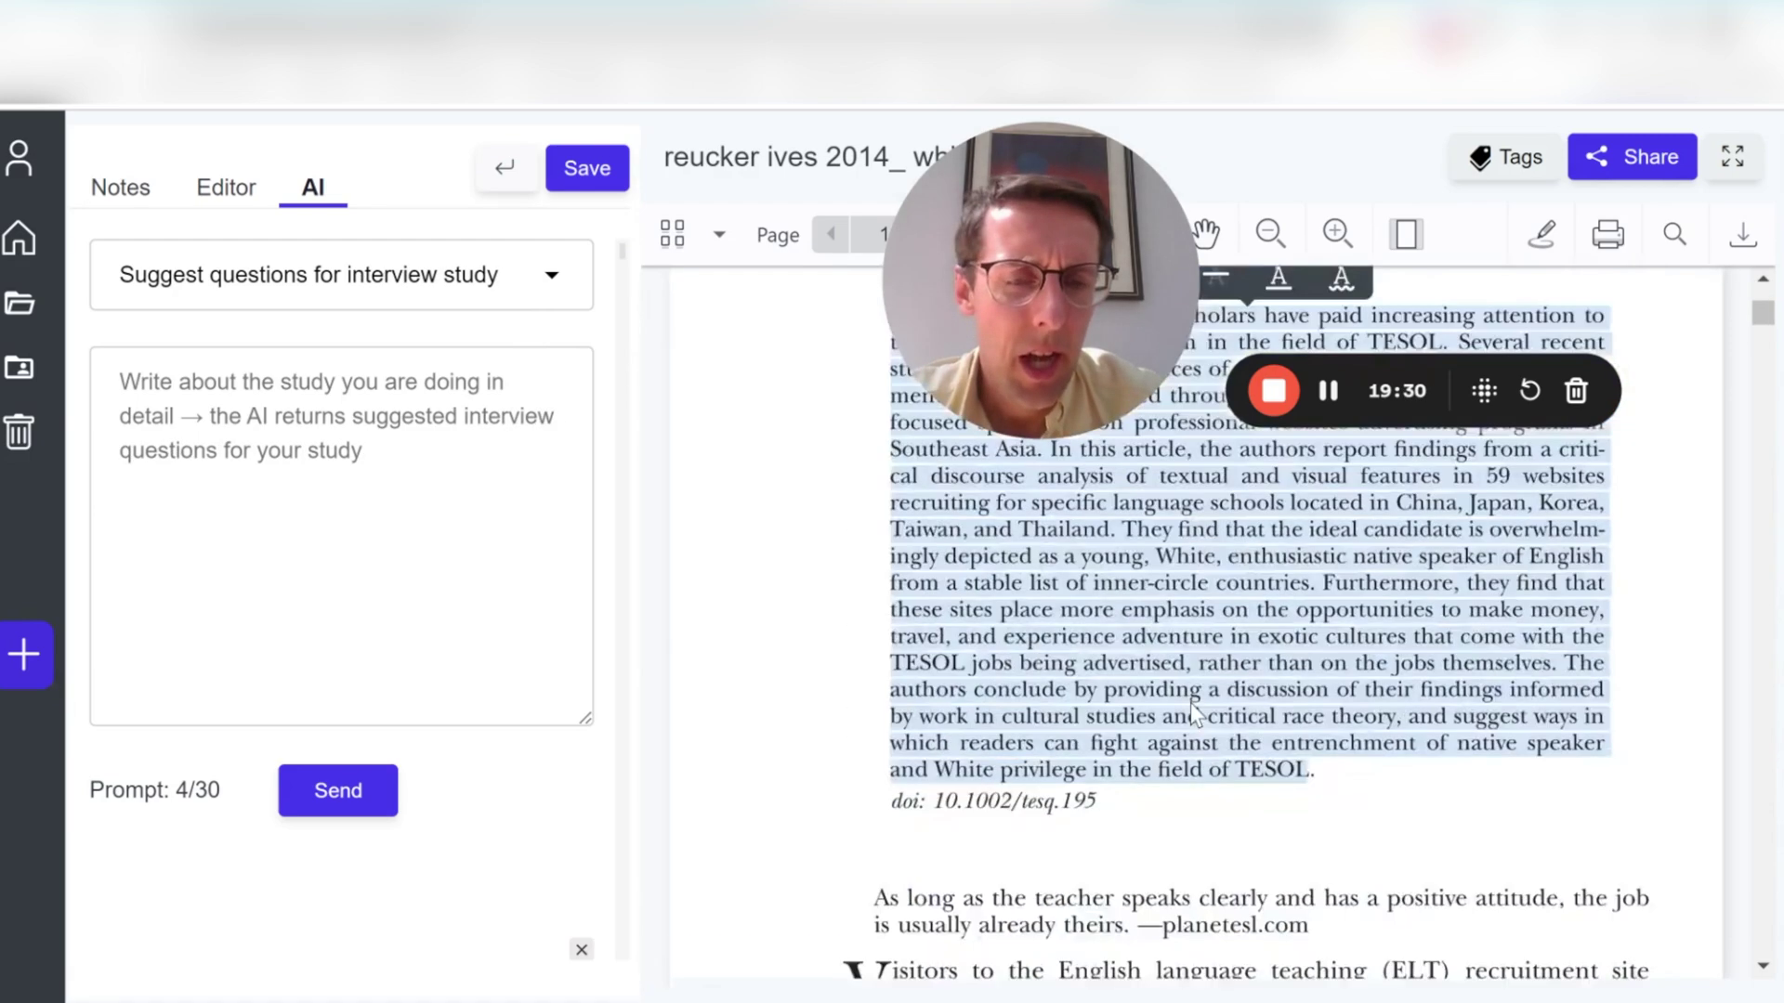
scroll(1194, 716, "down", 8)
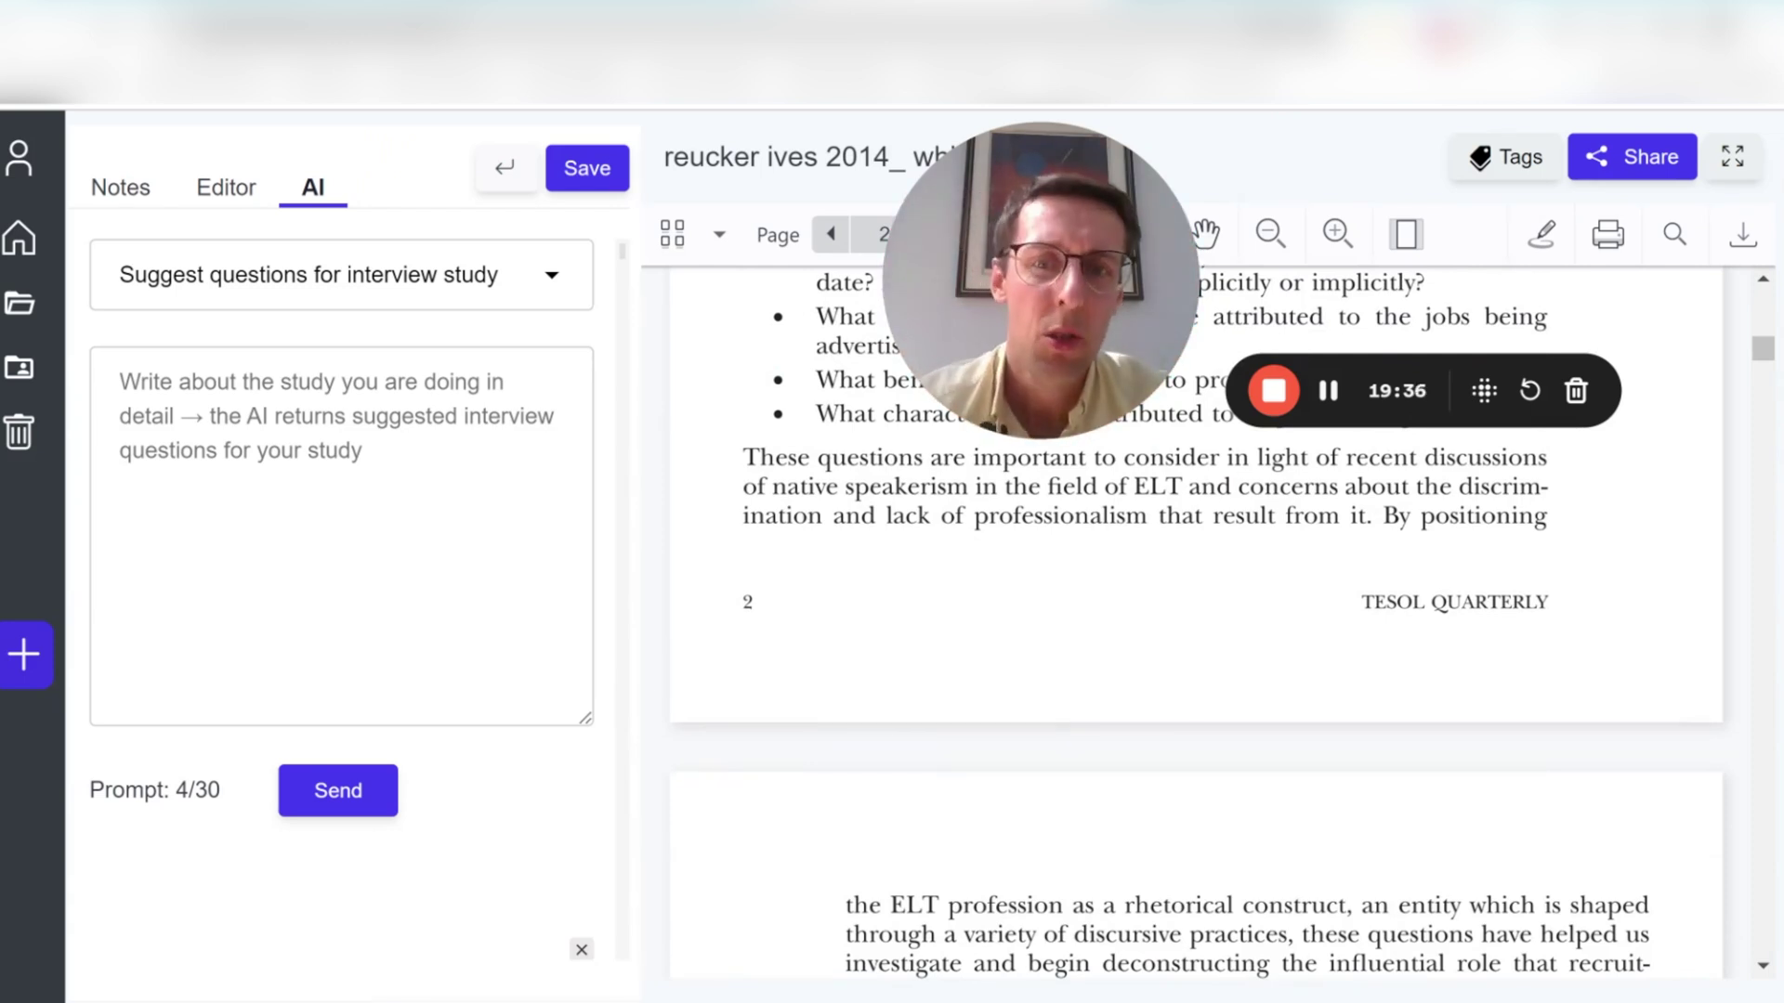
scroll(1199, 622, "up", 3)
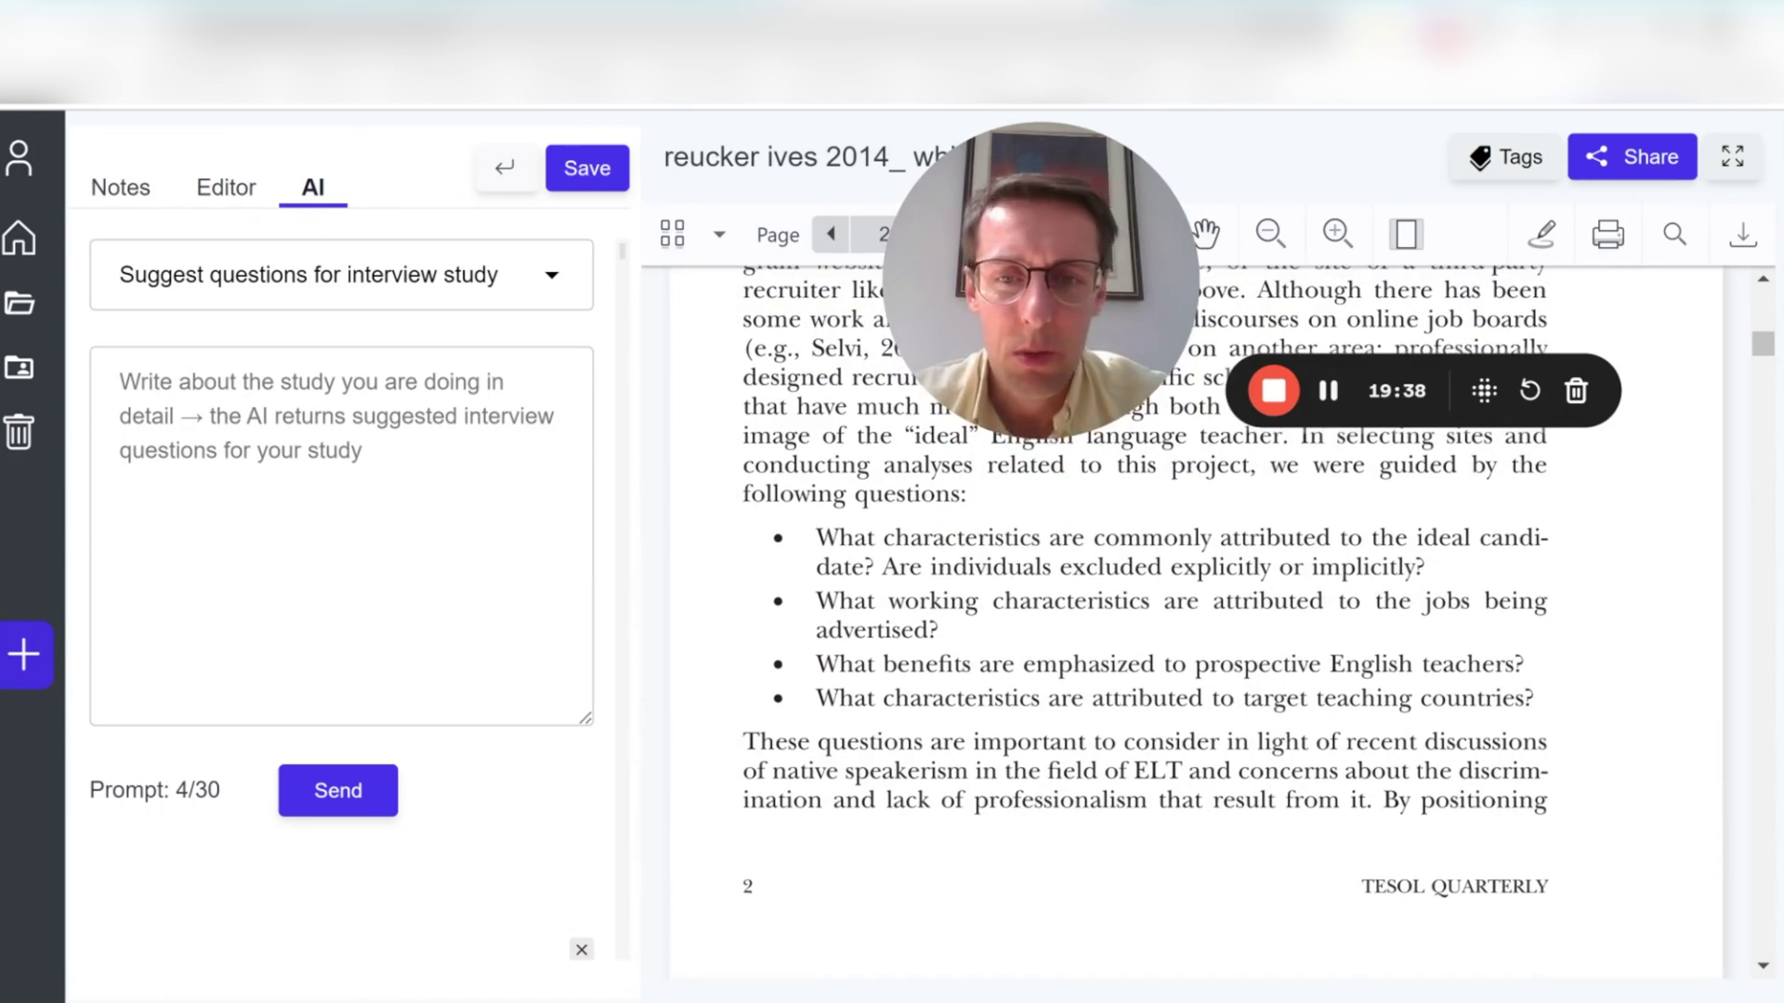
mouse_move(816, 537)
left_mouse_down()
mouse_move(1548, 700)
mouse_move(1533, 706)
left_mouse_up()
key("ctrl+c")
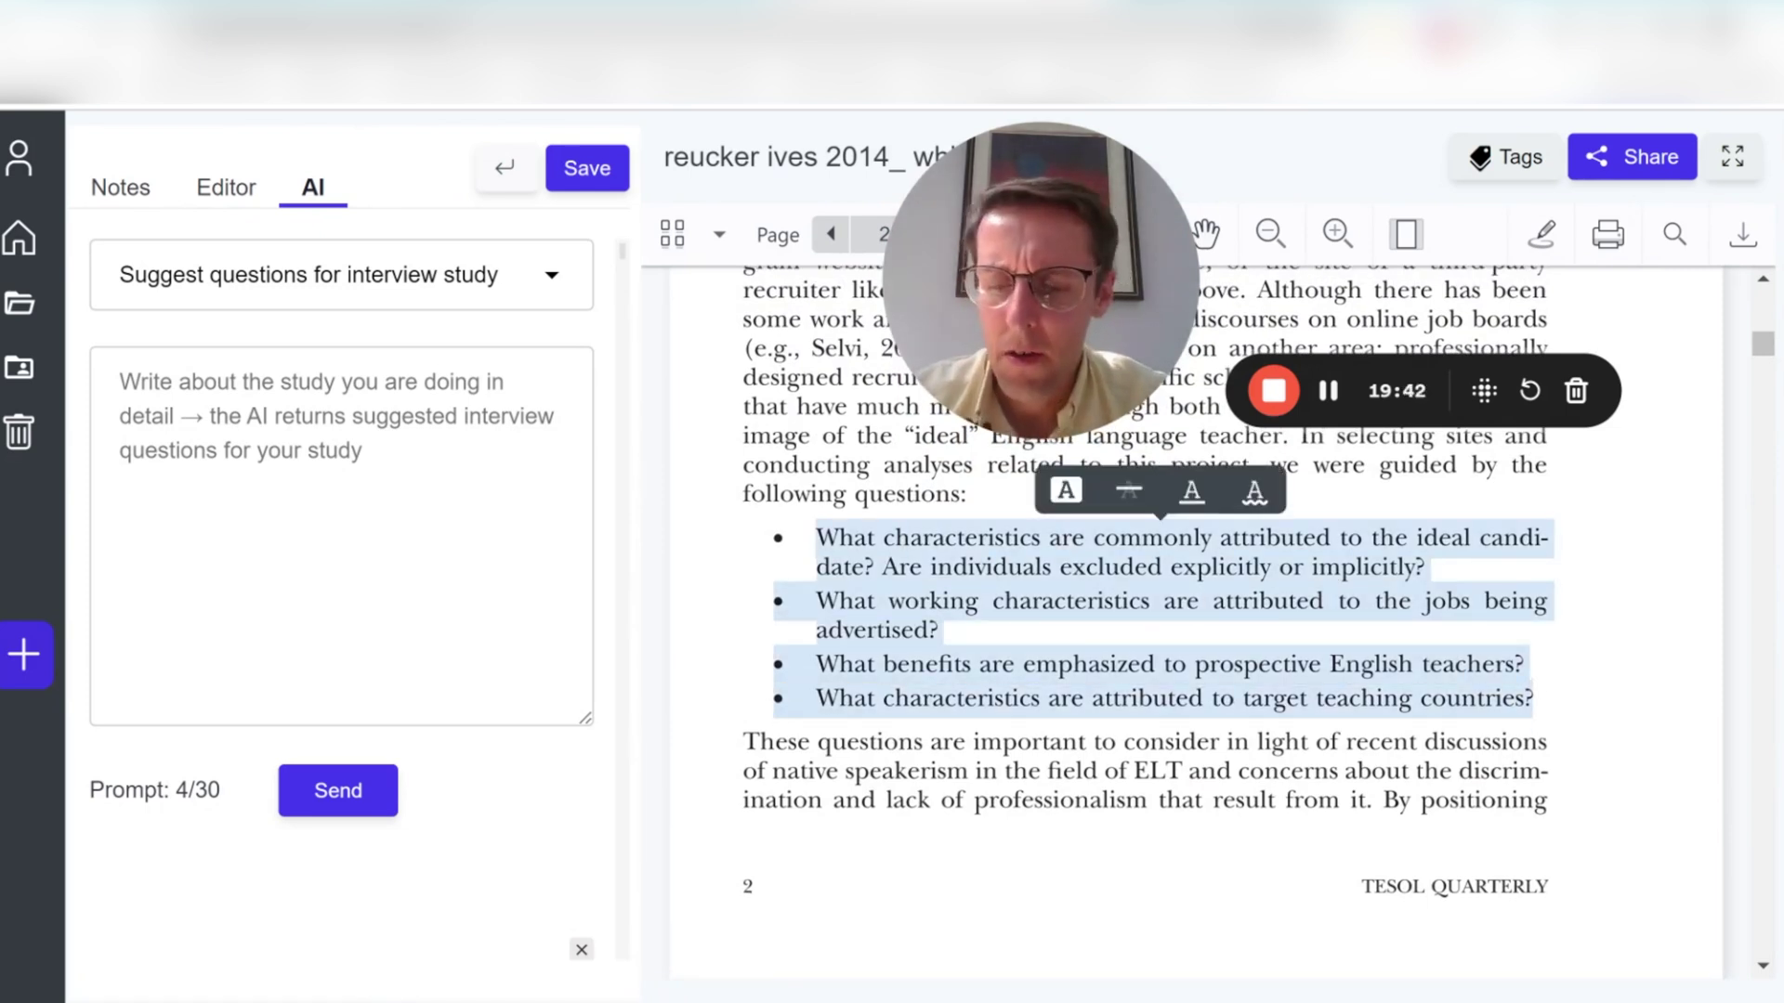
left_click(589, 593)
key("ctrl+v")
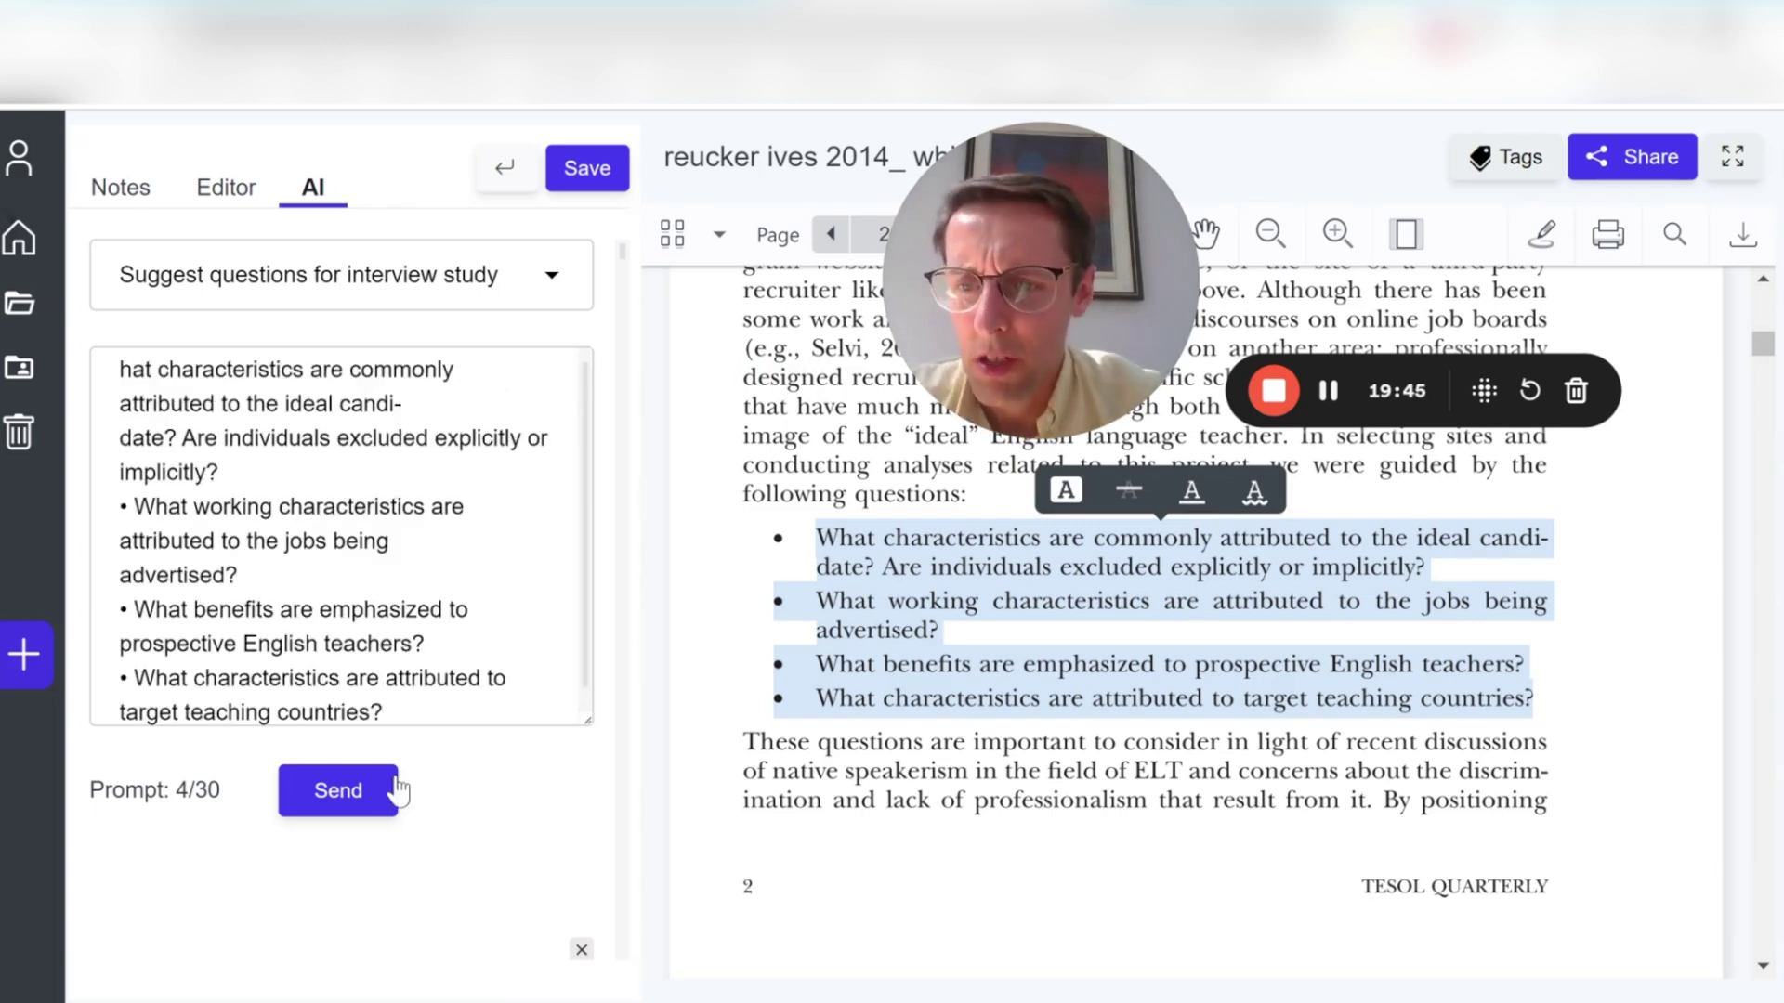
left_click(355, 797)
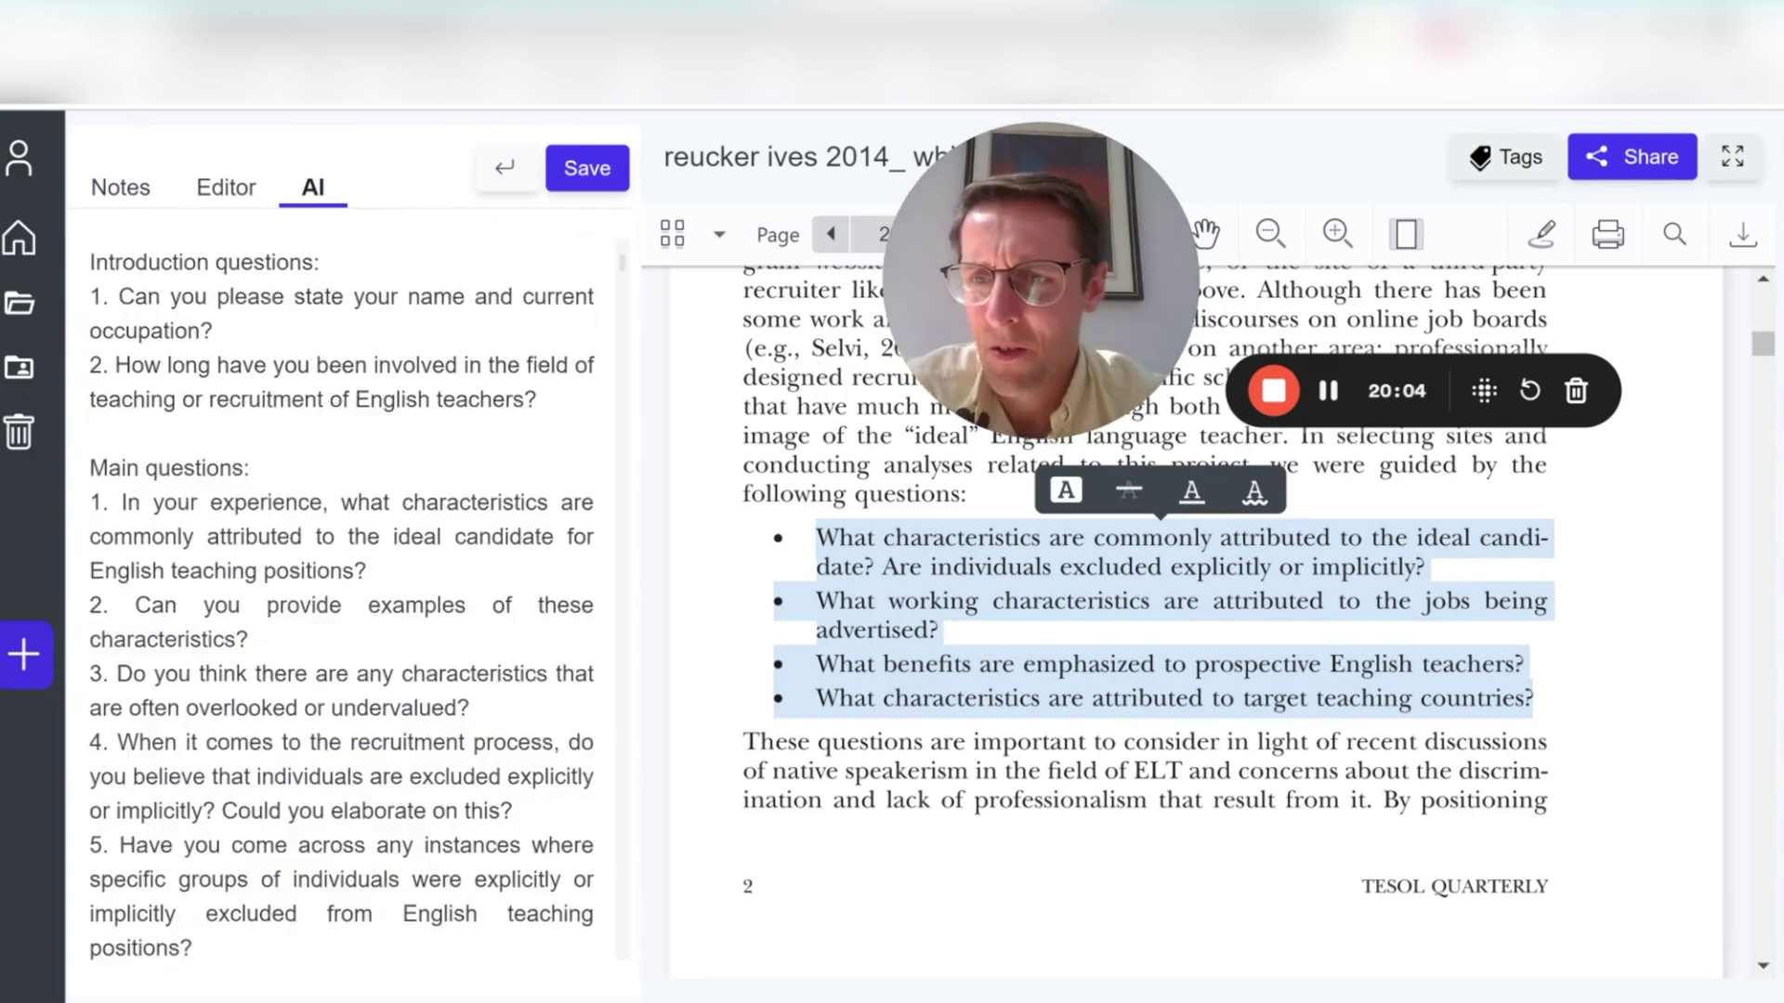
- Review the AI's introduction questions, main questions and possible follow-up questions, comparing them with the submitted research questions
scroll(342, 599, "up", 1)
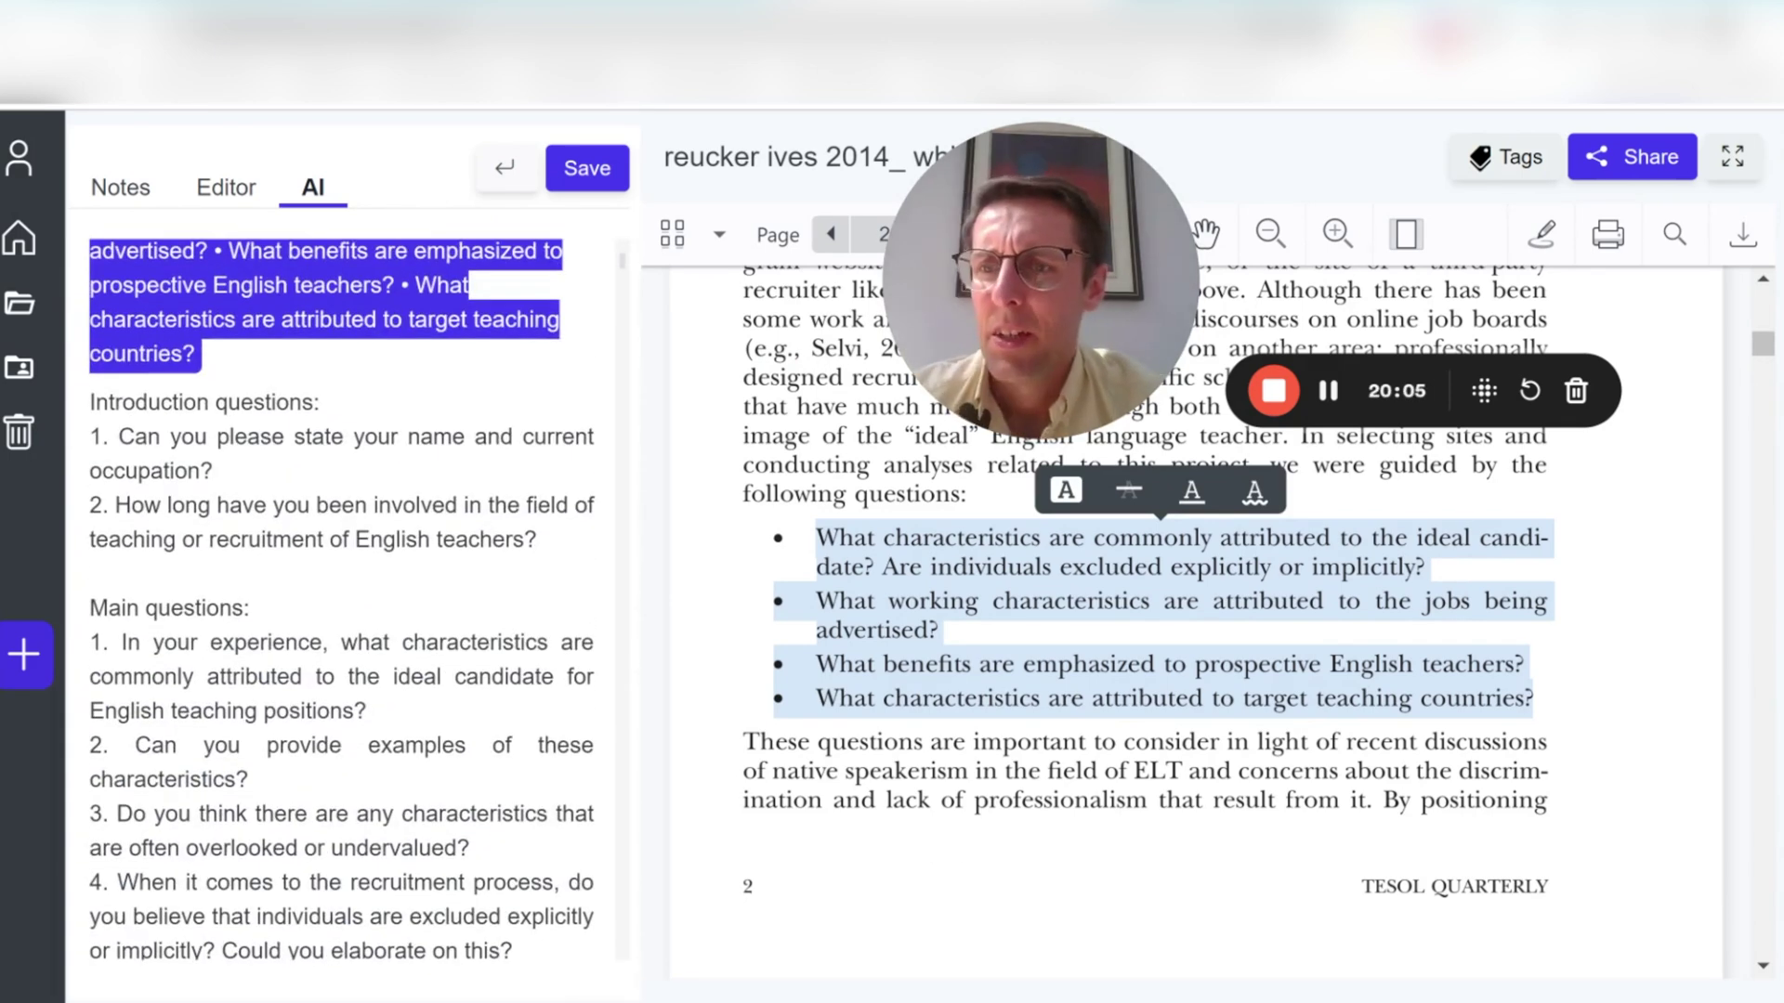
left_click_drag(135, 402, 349, 425)
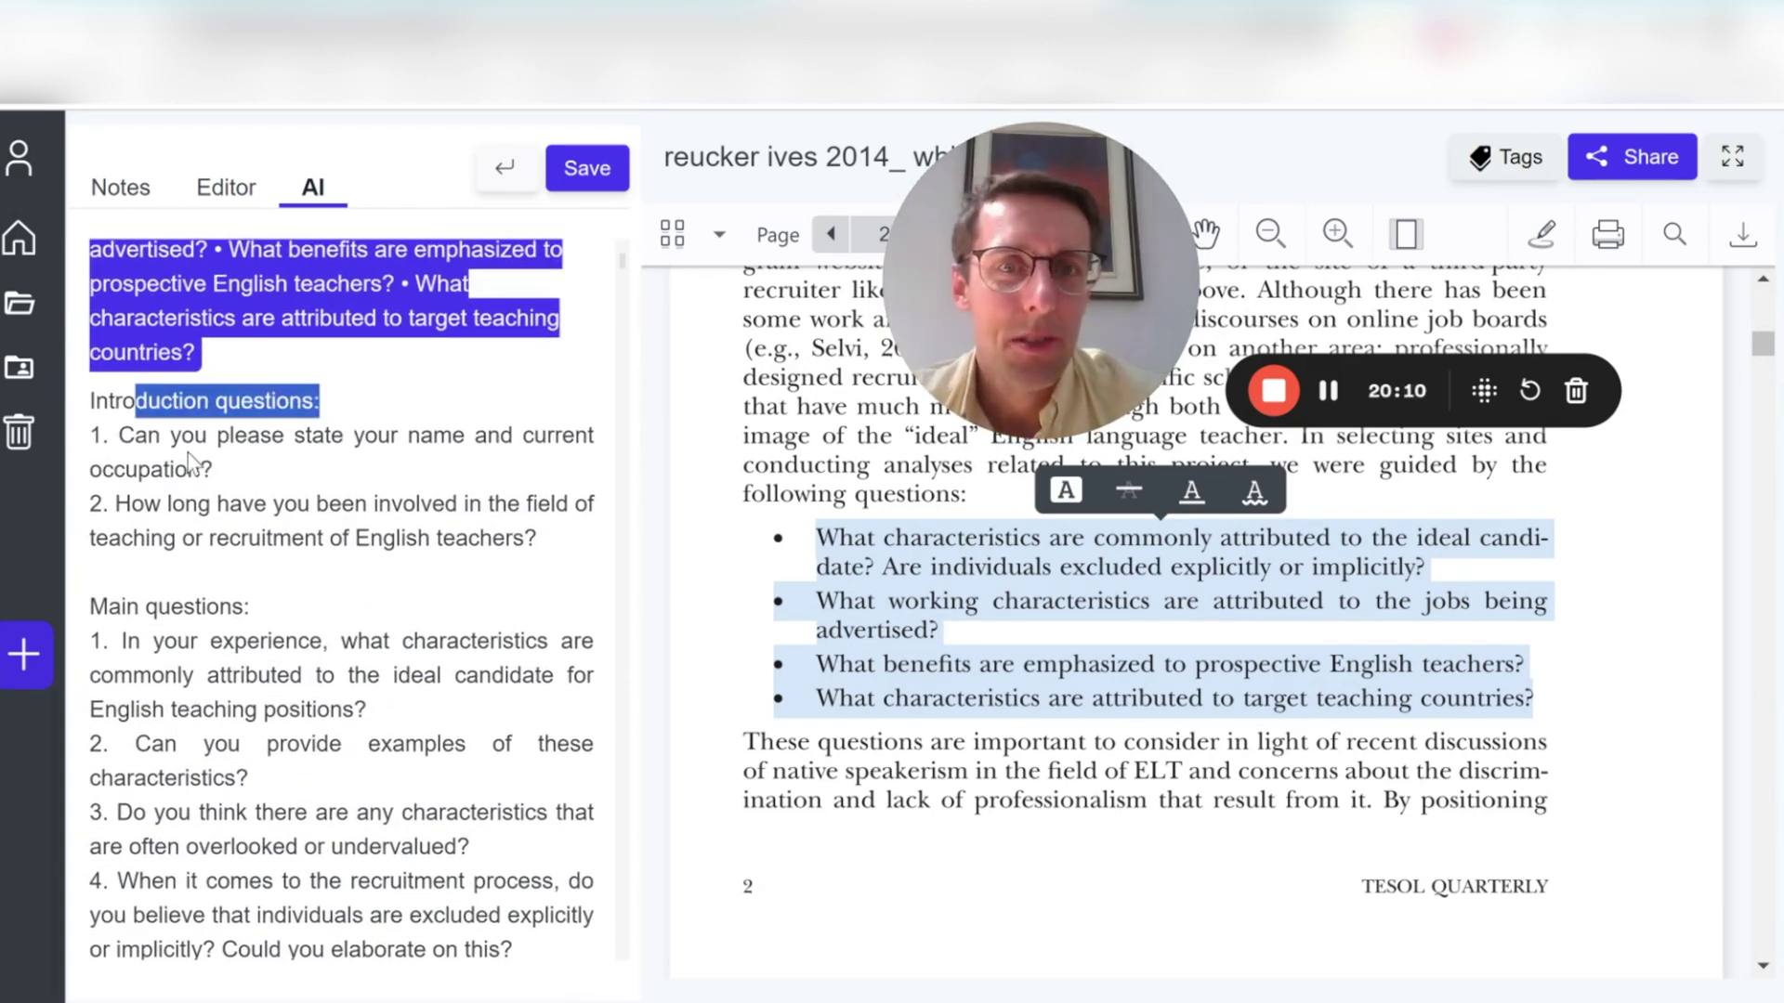
scroll(190, 462, "down", 2)
left_click_drag(158, 397, 219, 397)
scroll(342, 594, "up", 6)
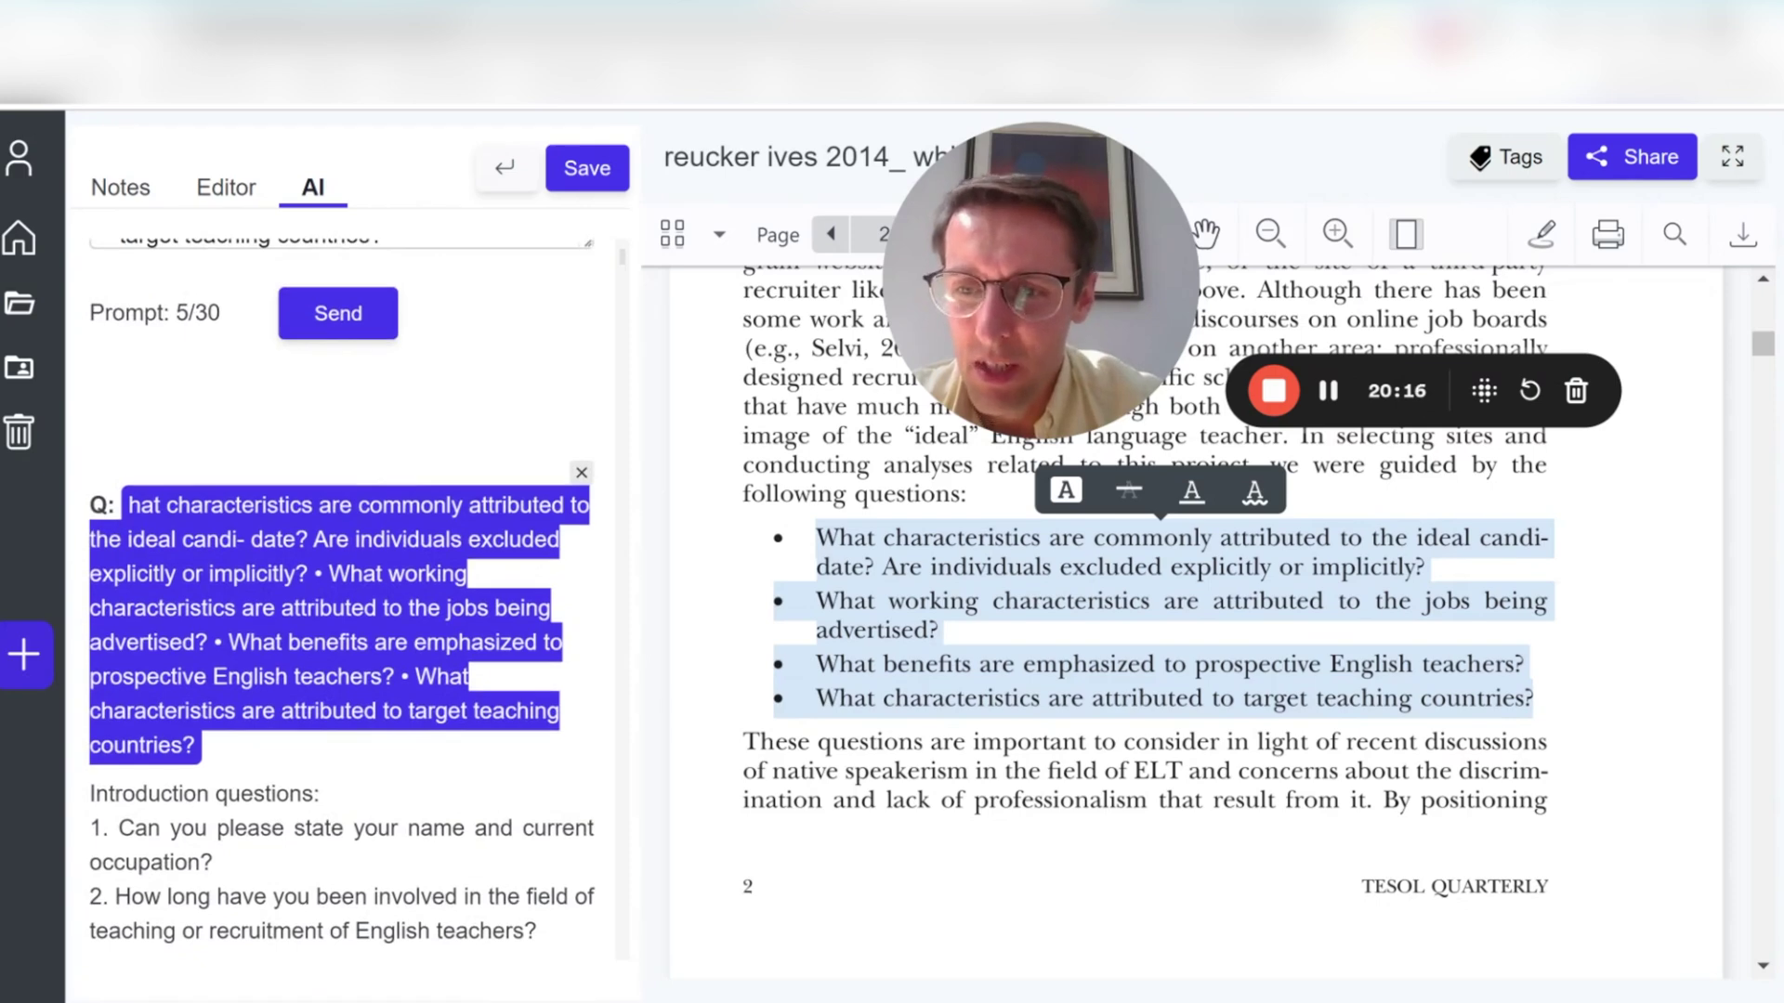
scroll(341, 594, "down", 7)
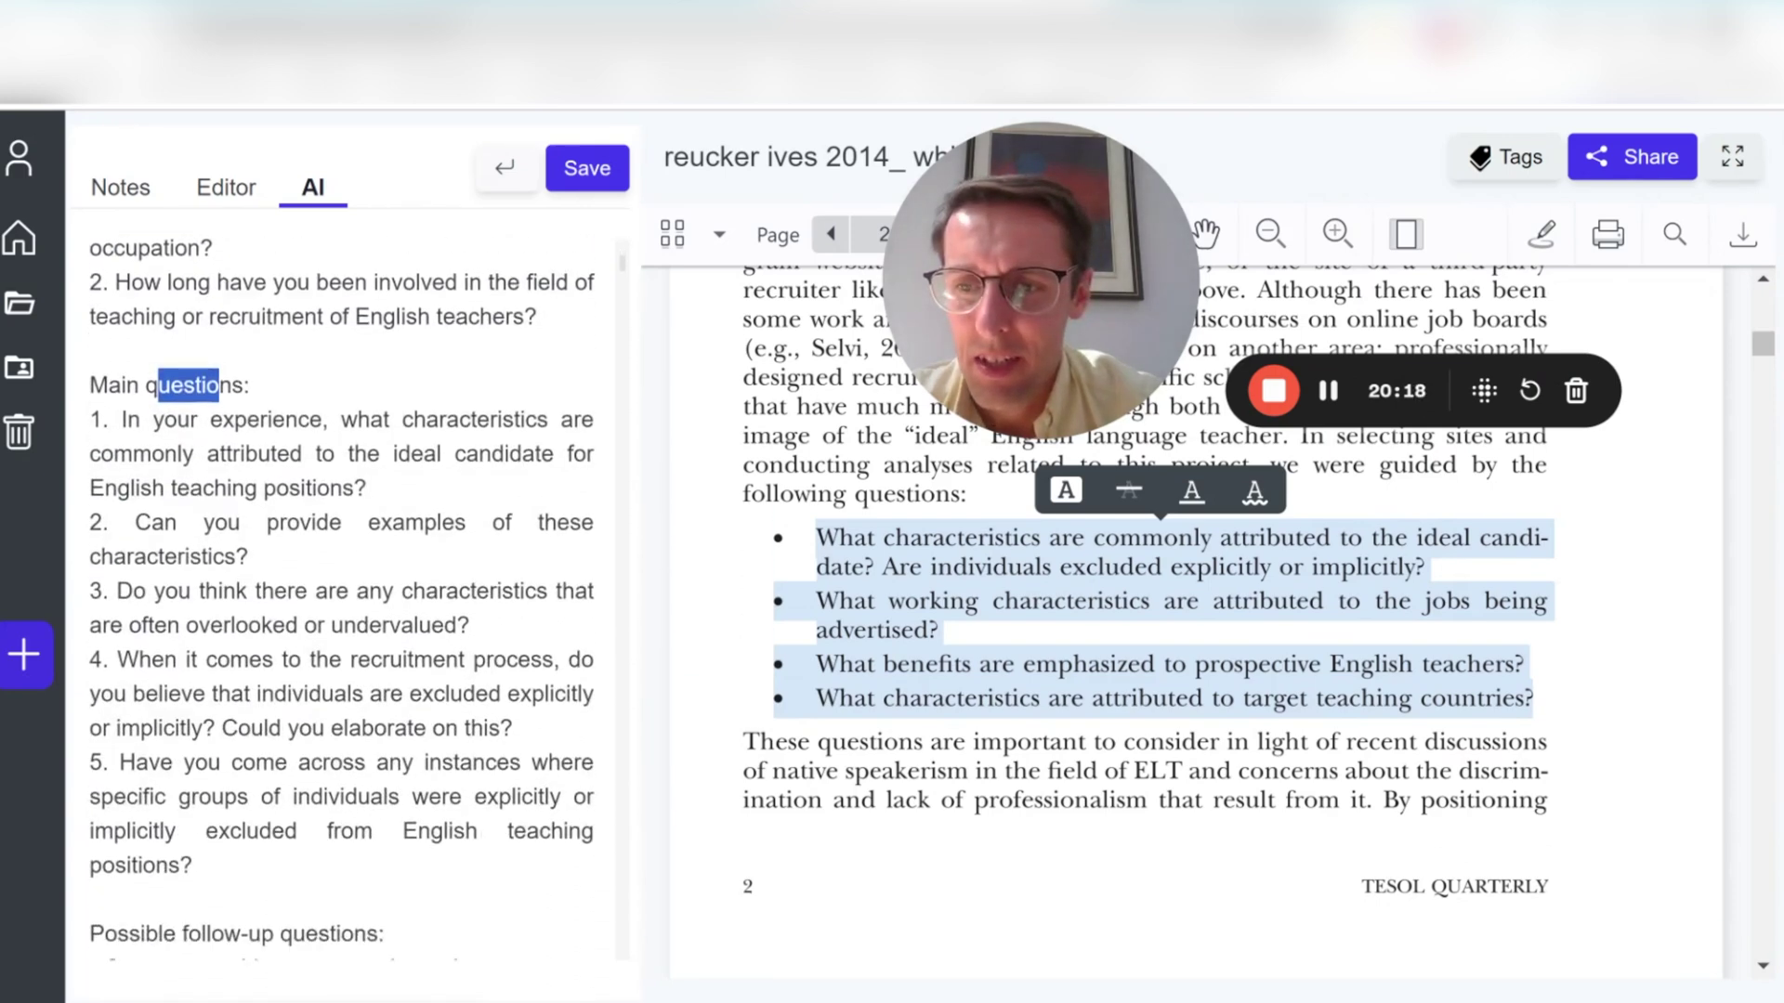
scroll(342, 595, "down", 5)
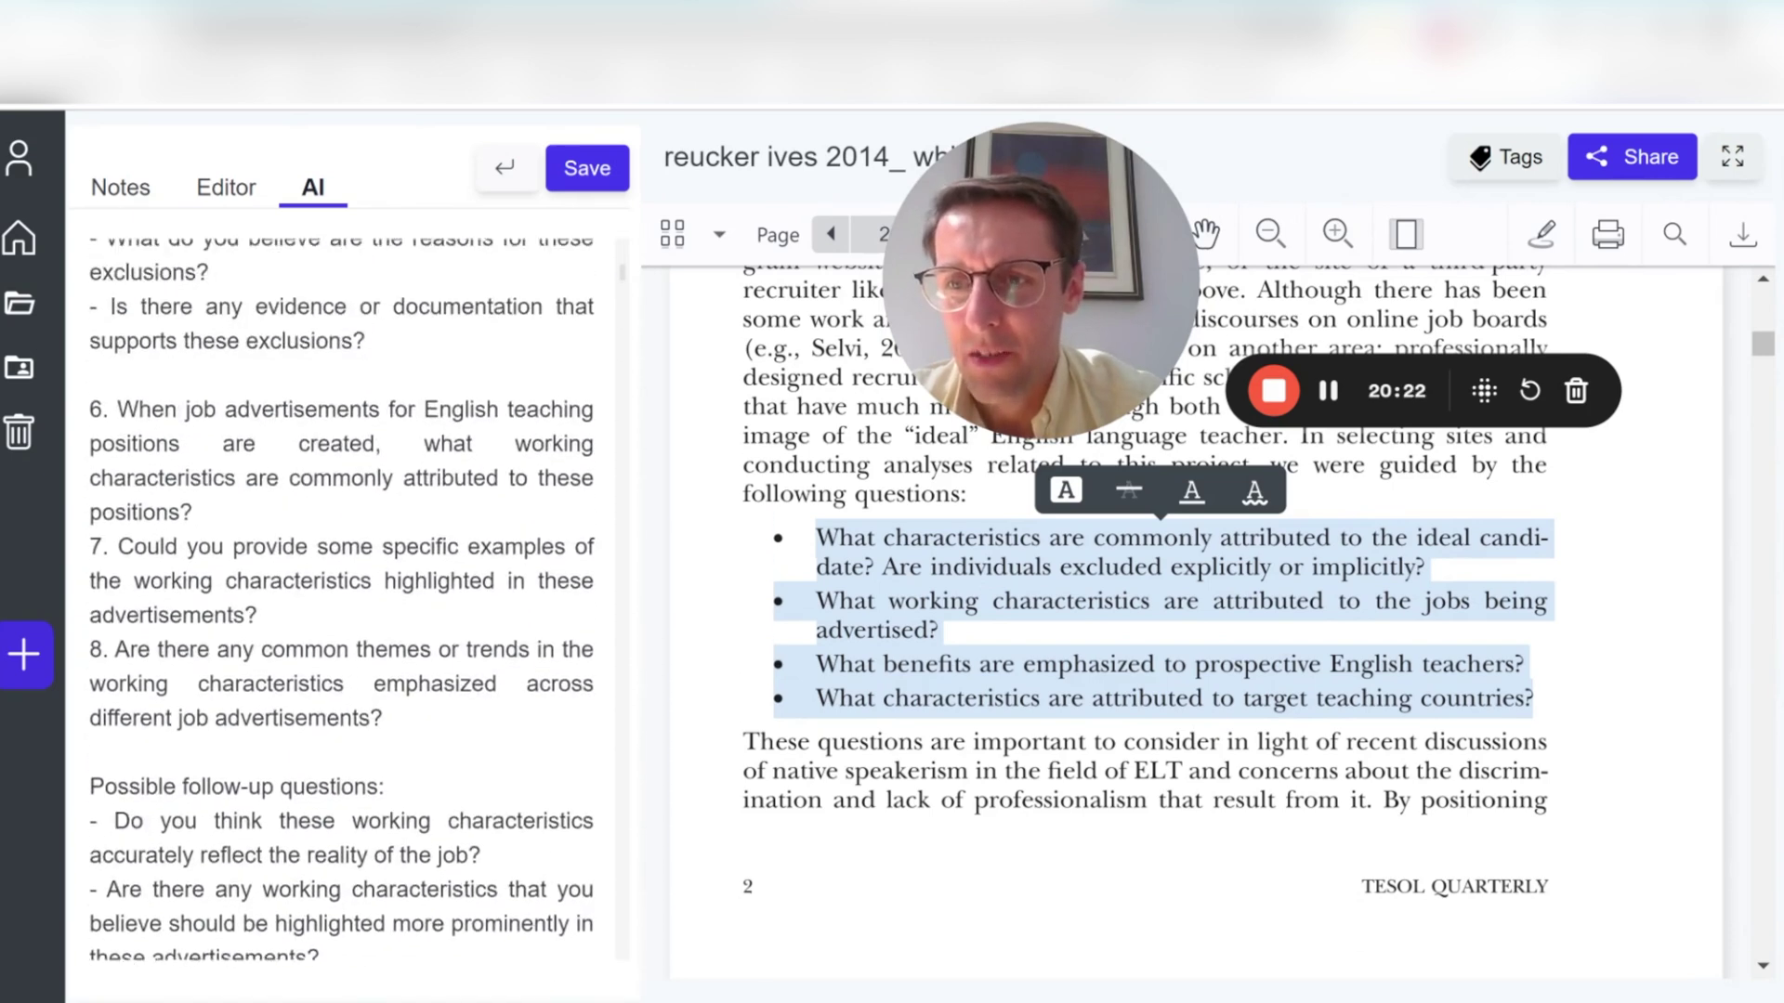
scroll(342, 604, "up", 6)
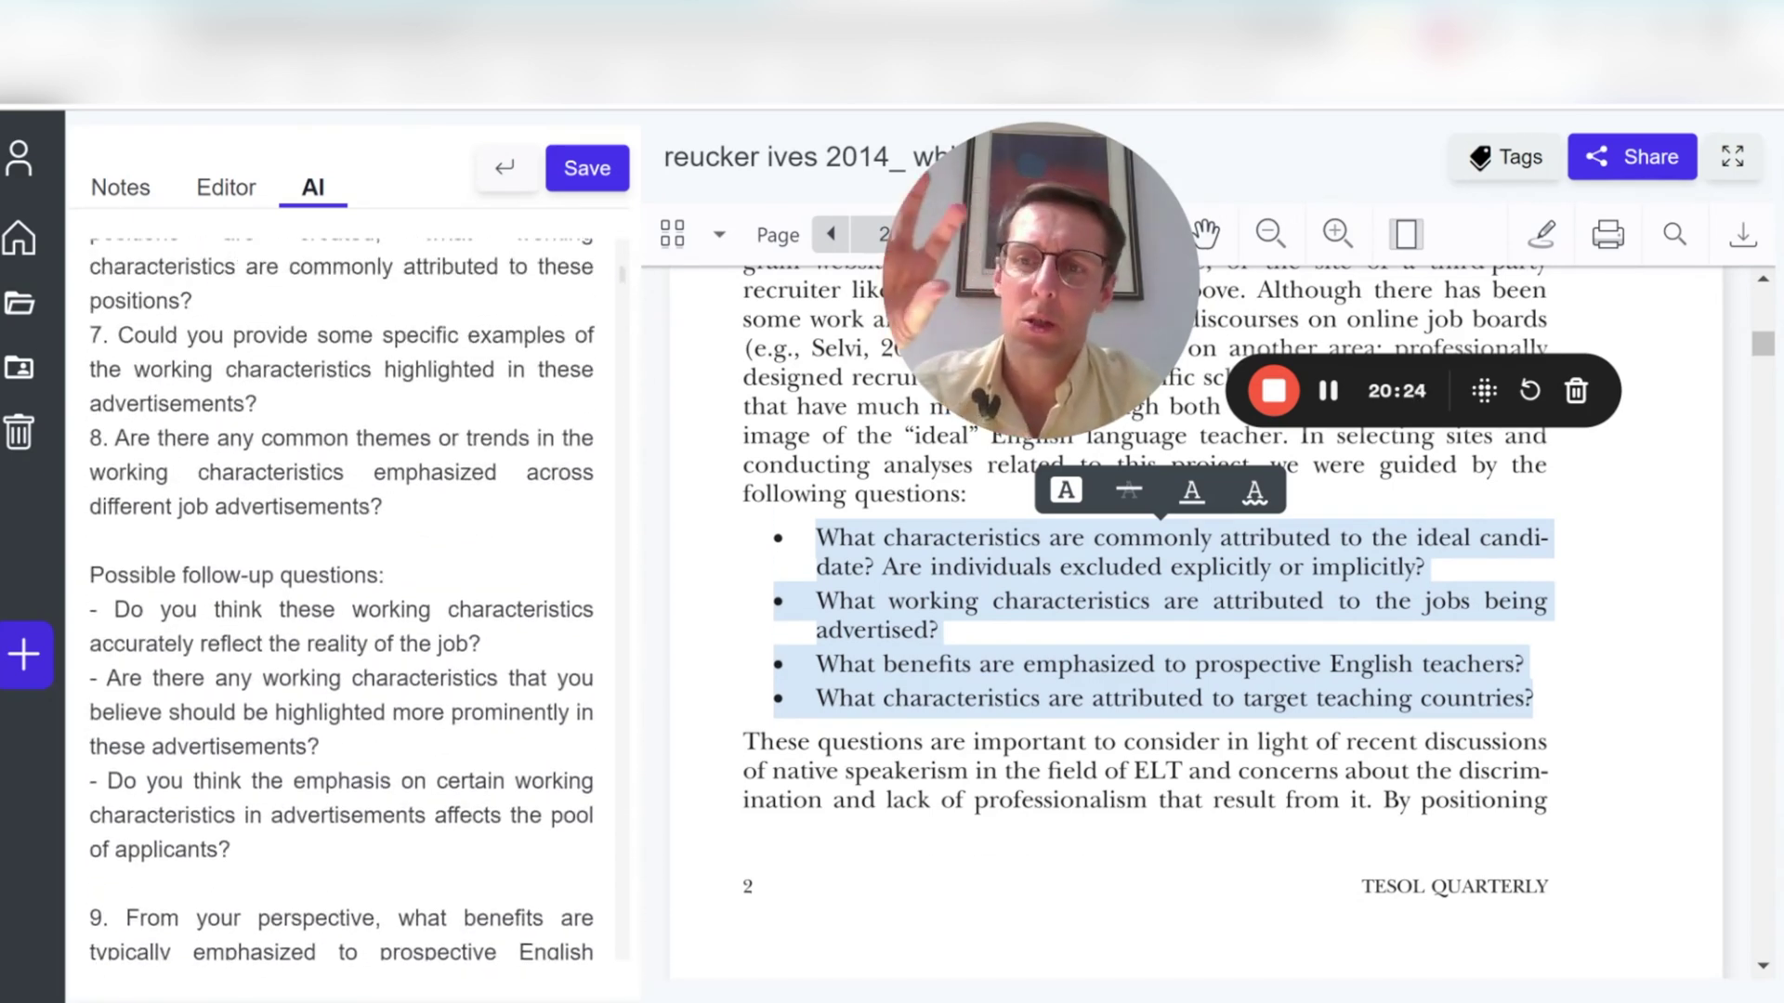
scroll(341, 600, "up", 1)
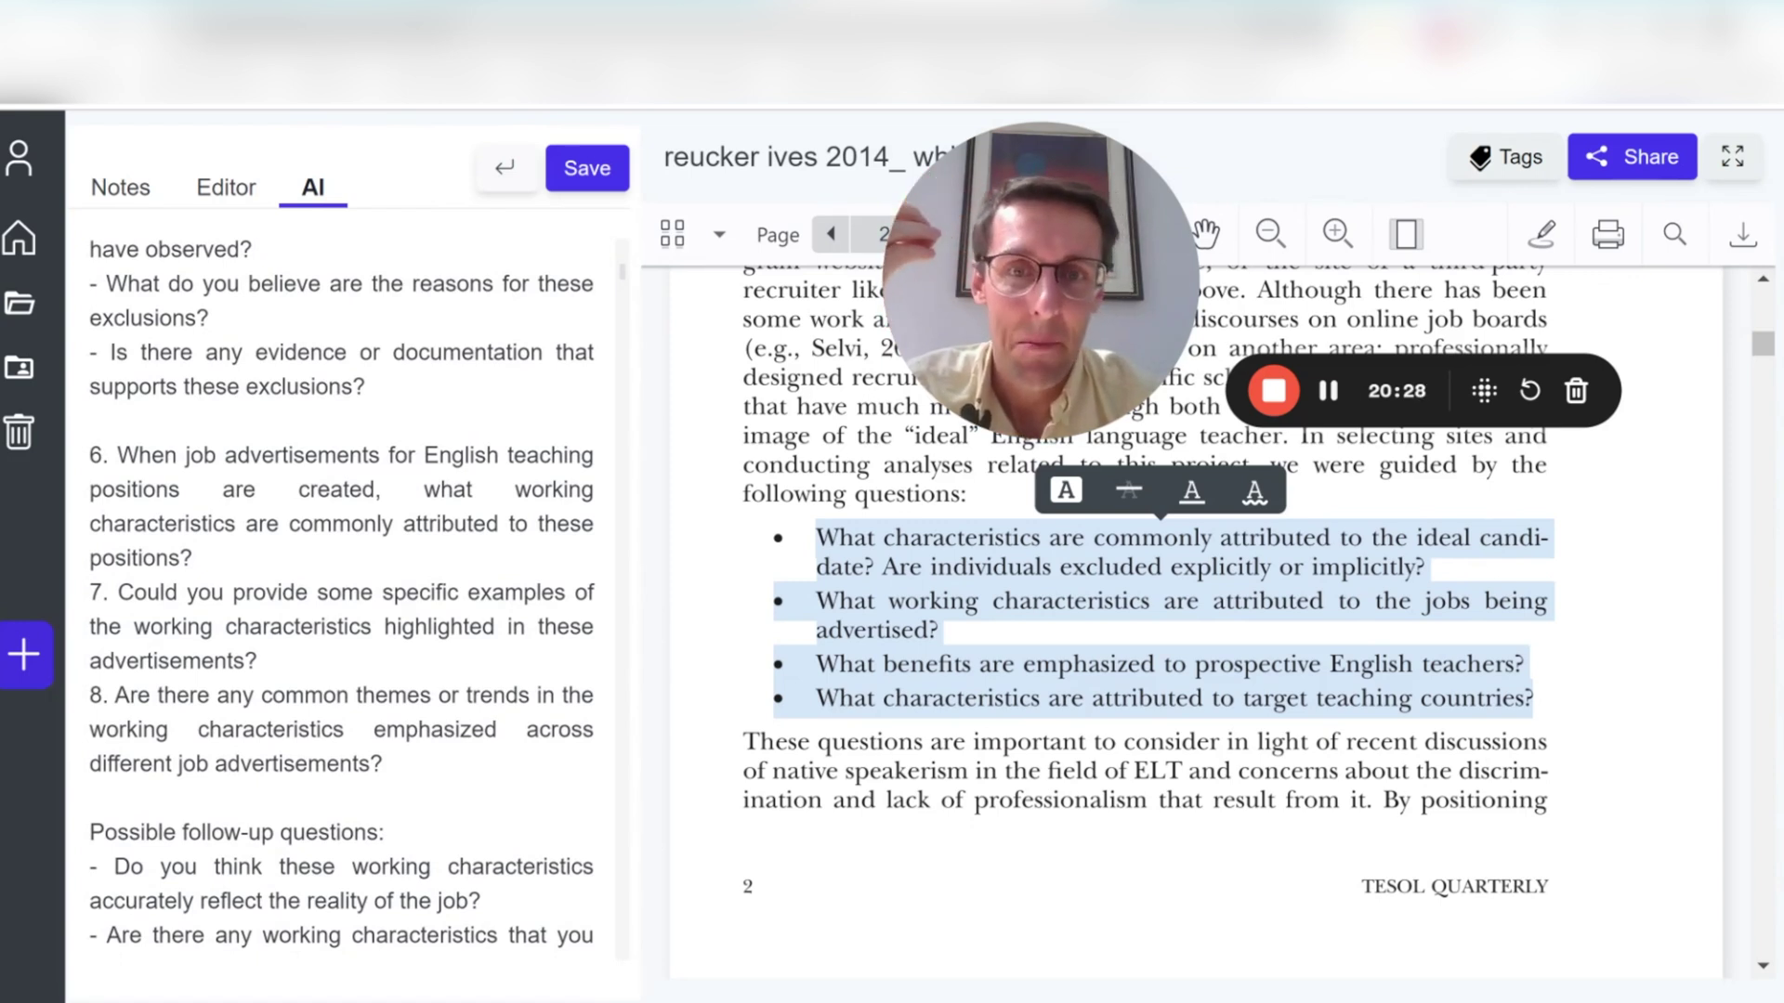
scroll(342, 599, "down", 3)
scroll(342, 600, "down", 1)
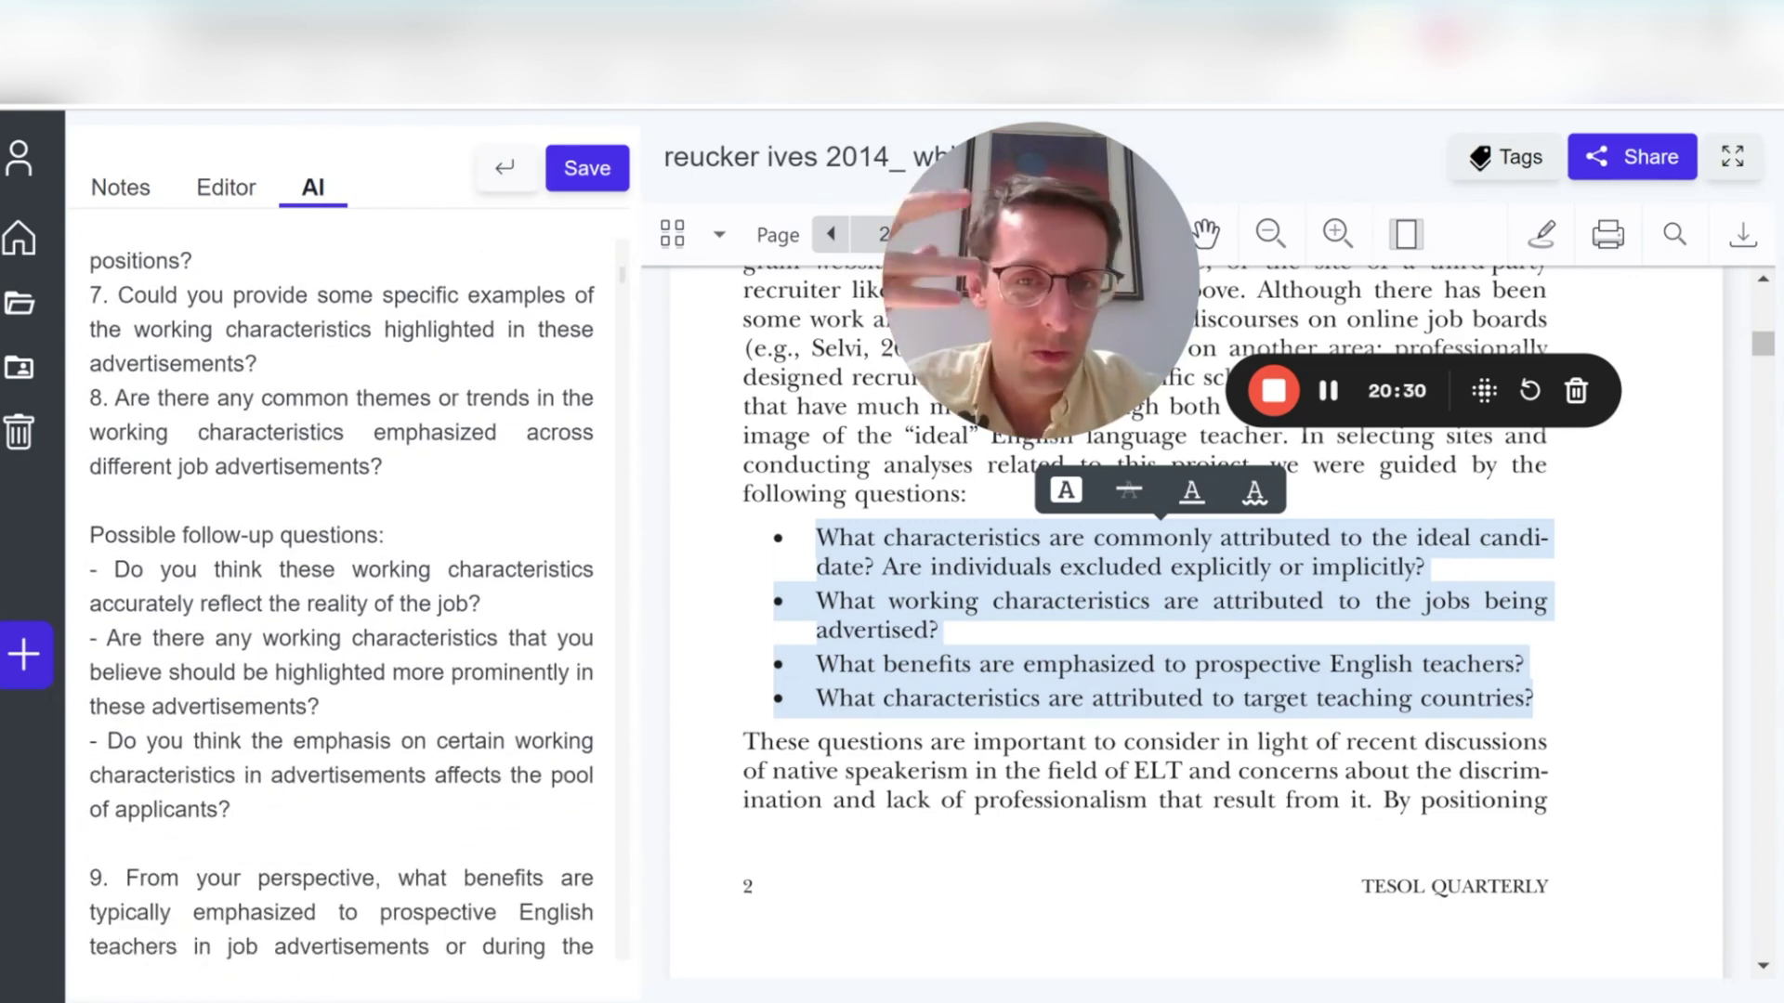
scroll(341, 599, "down", 2)
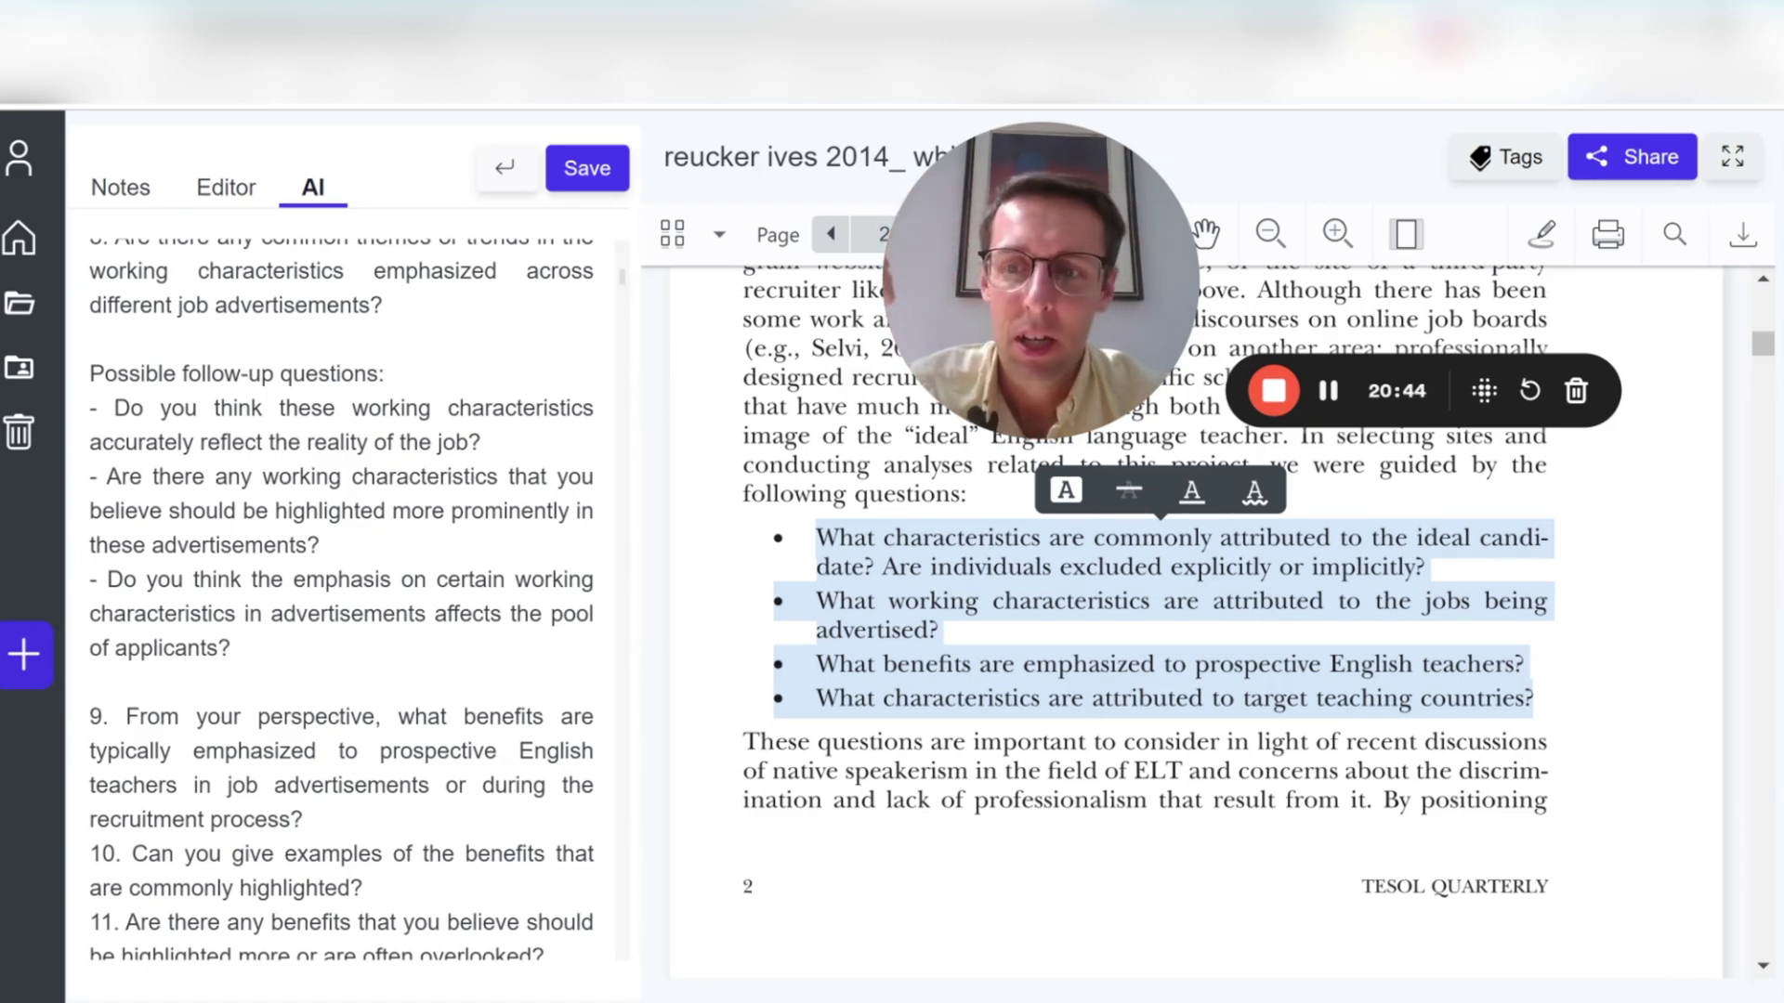
- Examine the rest of the suggested interview questions through the final questions, and recheck the answer from its beginning
scroll(341, 599, "down", 10)
scroll(341, 599, "down", 6)
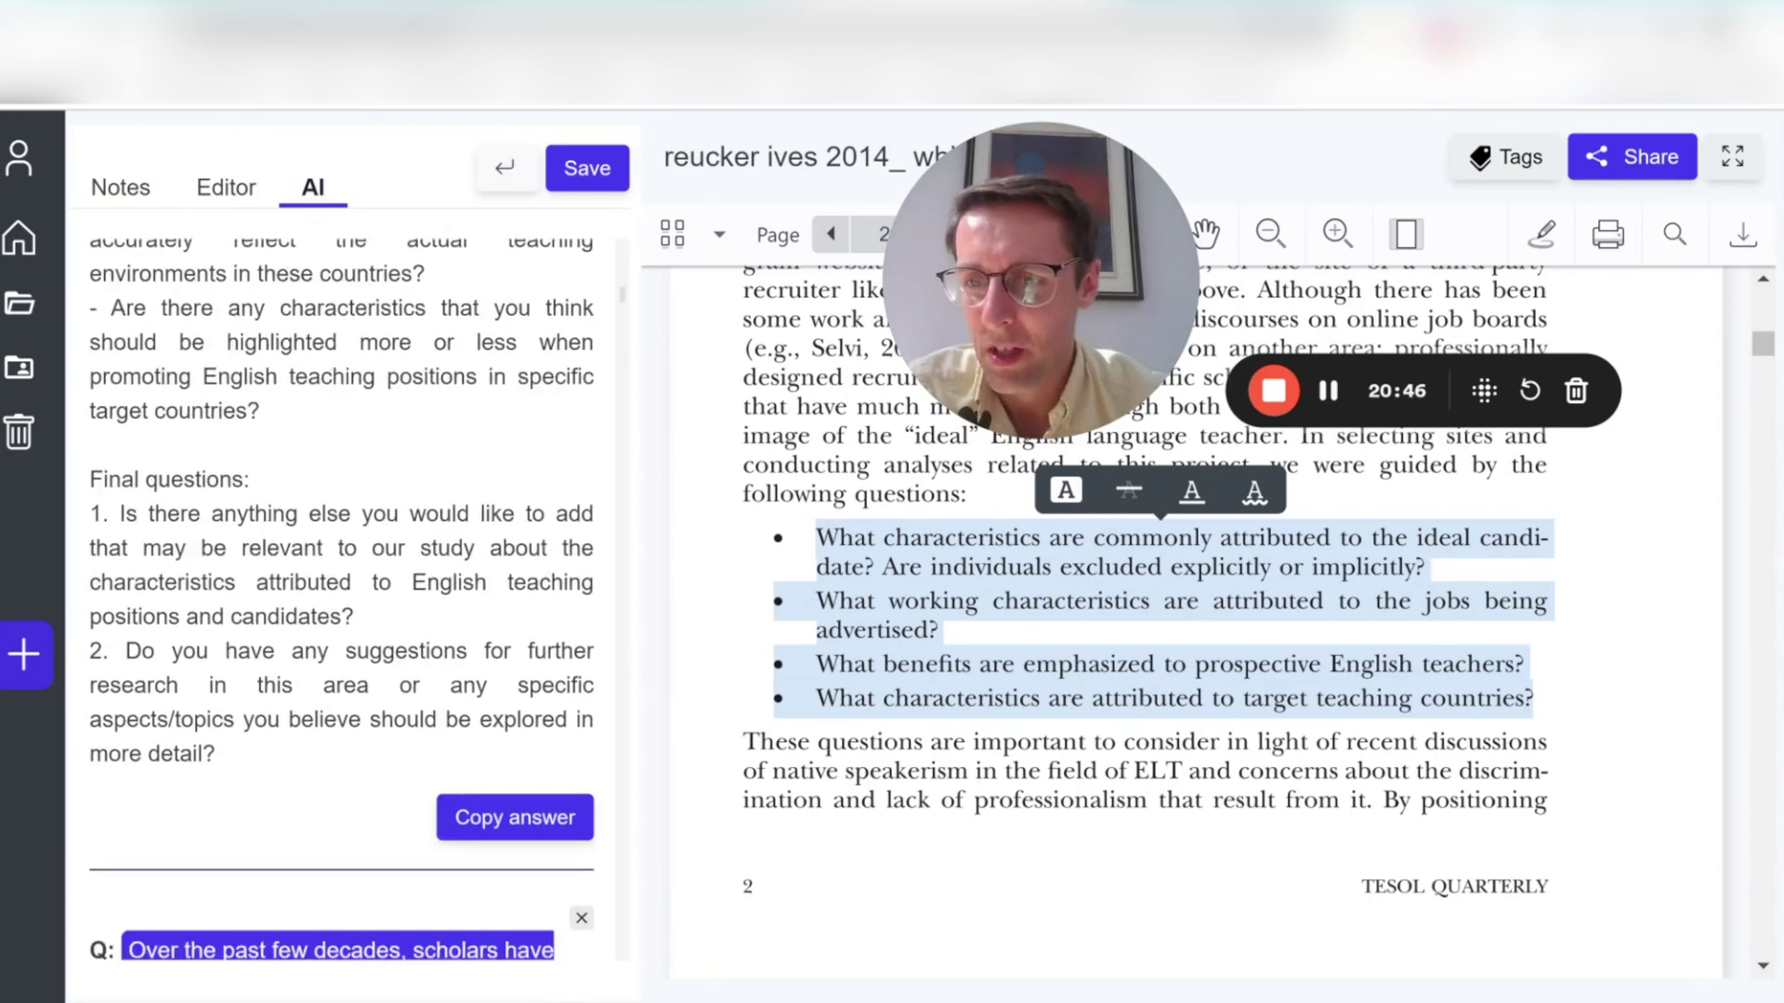
scroll(341, 599, "up", 1)
scroll(341, 599, "down", 3)
scroll(341, 599, "up", 8)
scroll(341, 599, "down", 5)
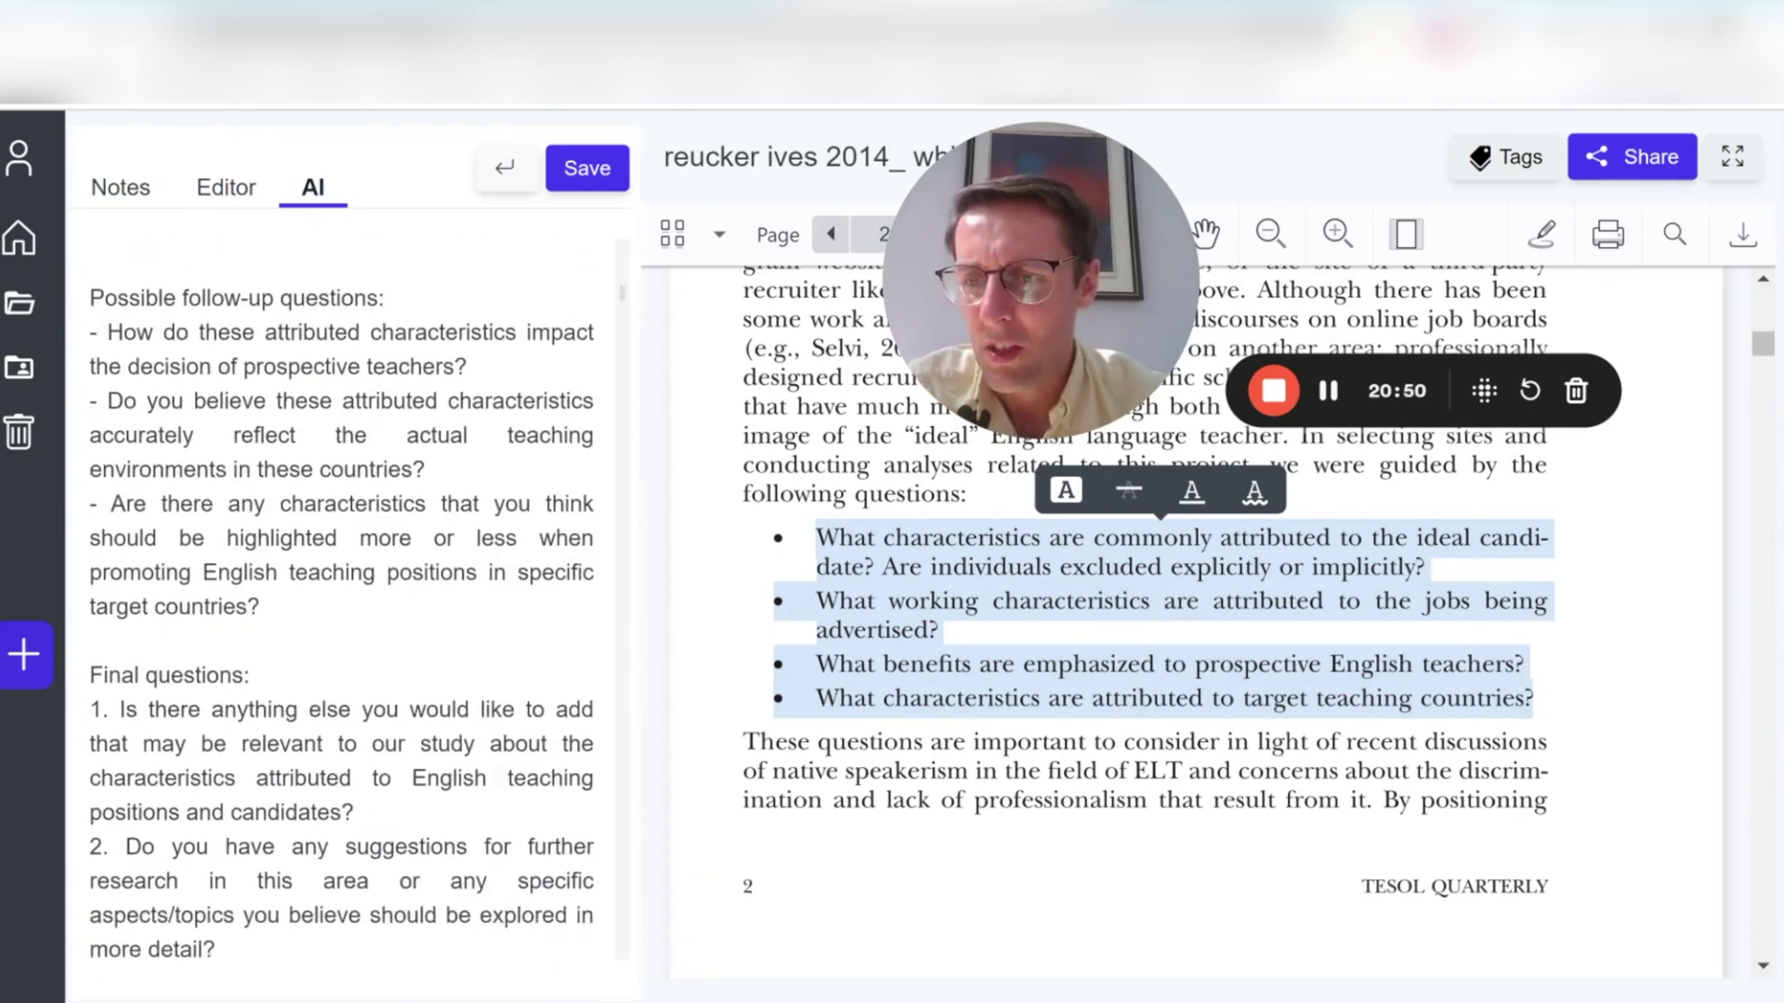
scroll(340, 599, "up", 15)
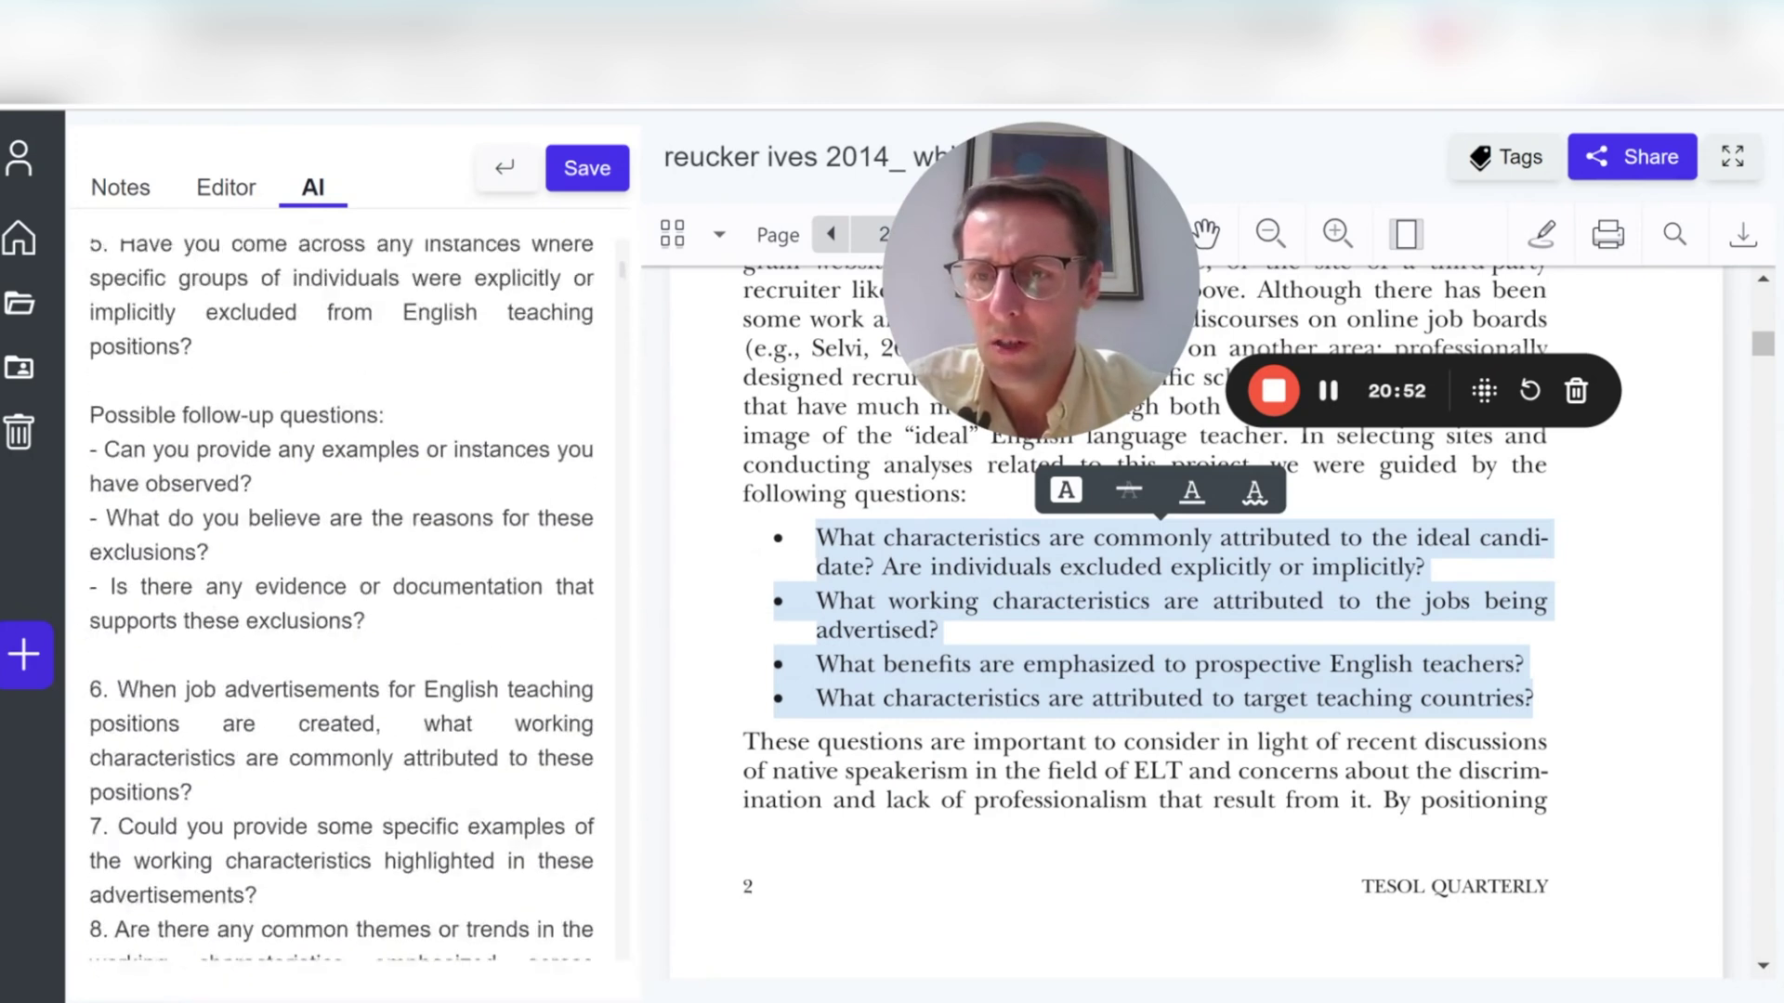
scroll(353, 534, "down", 1)
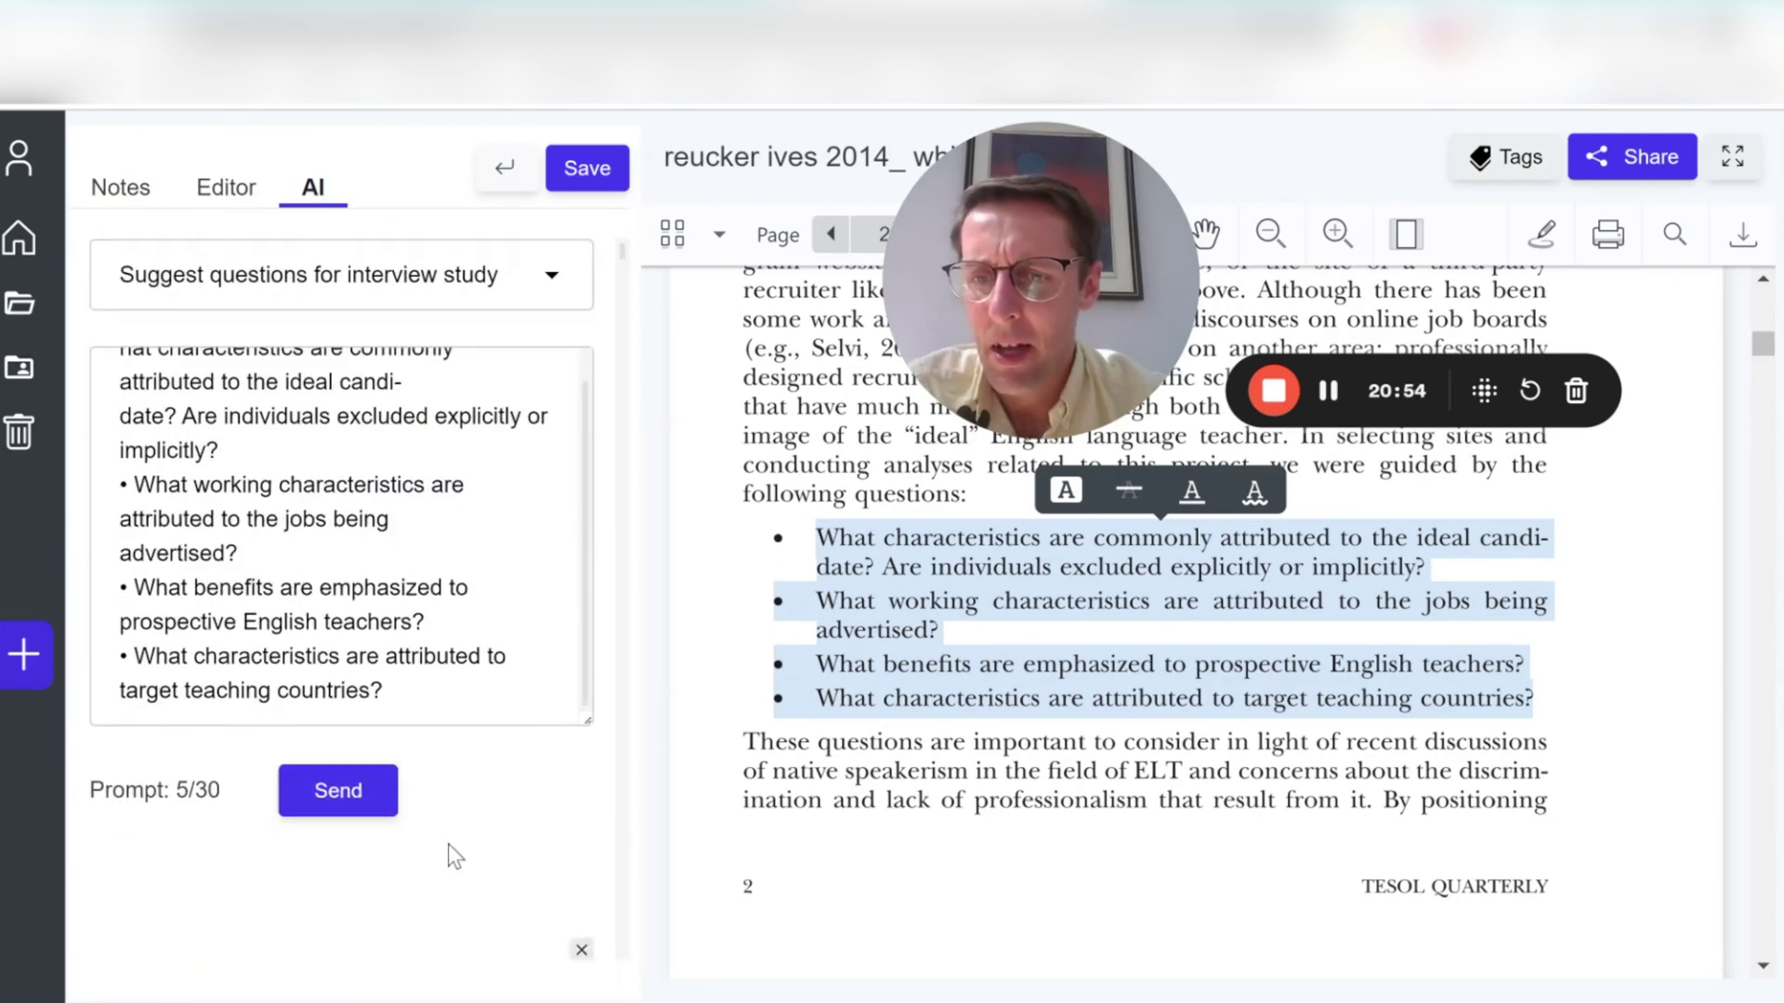
scroll(446, 848, "down", 9)
scroll(447, 843, "down", 1)
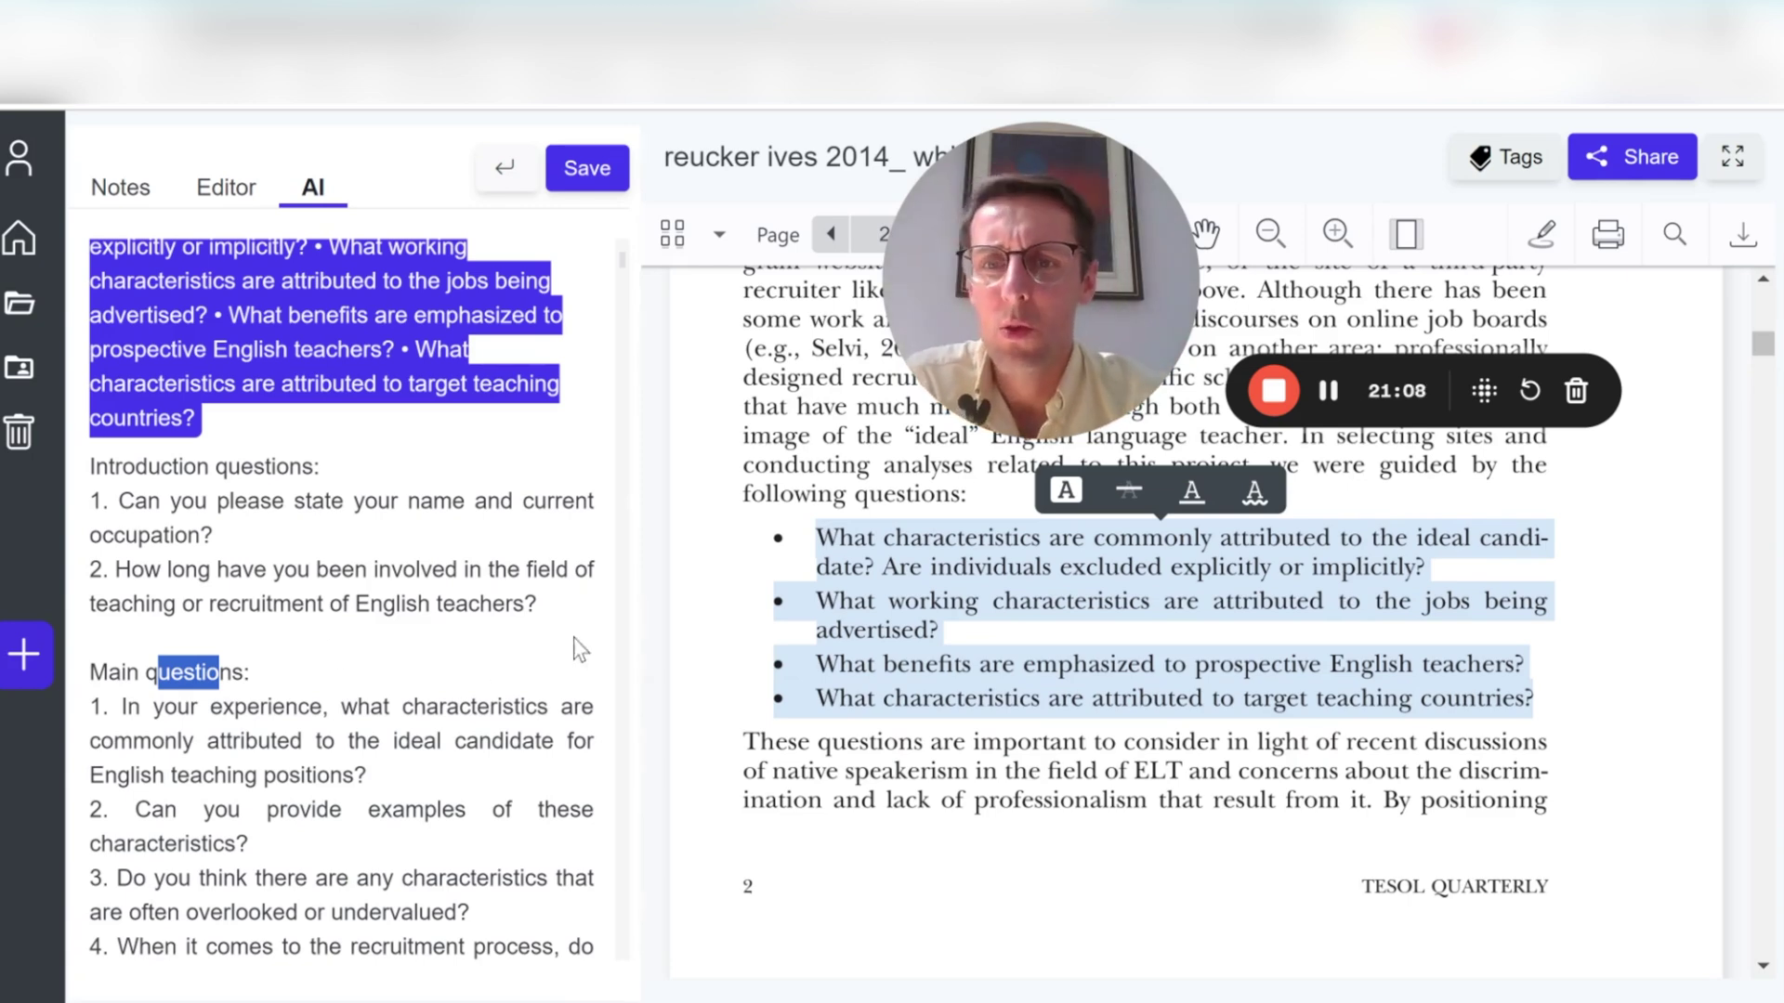
- Ask the AI "What is native speakerism?" using "AI Chat - ask anything" and skim the answer
scroll(598, 610, "up", 7)
left_click(552, 275)
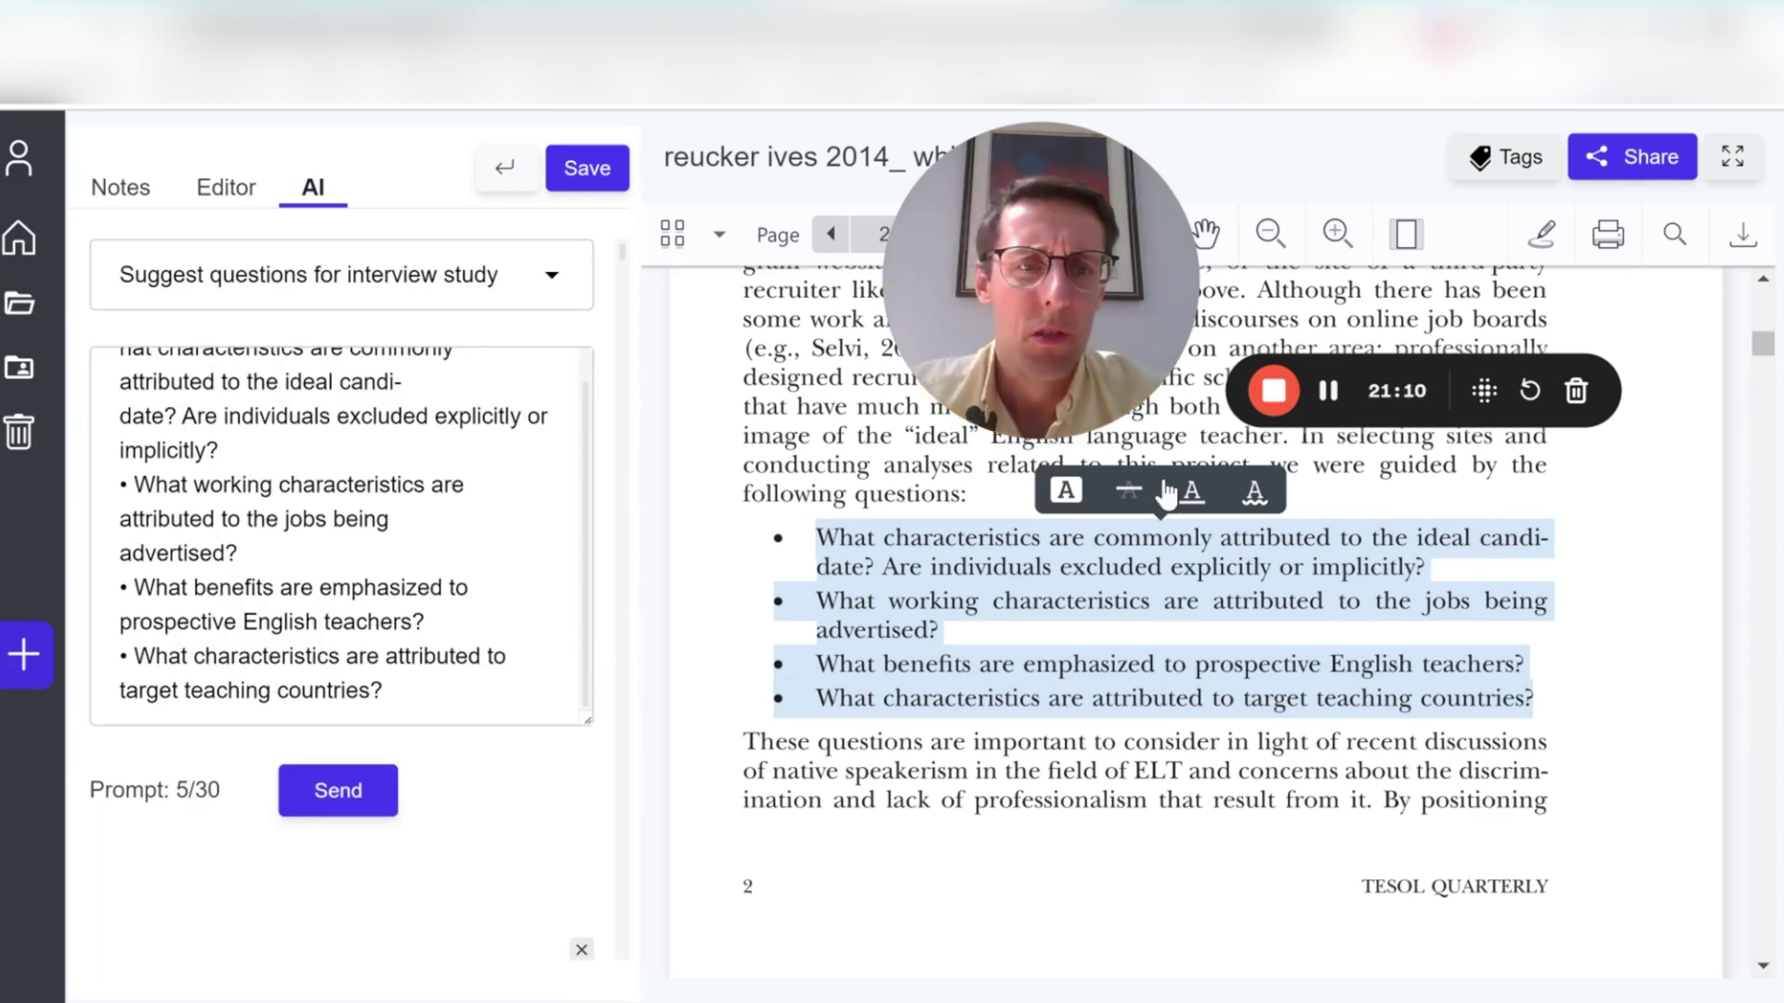
left_click(279, 327)
key("ctrl+a")
key("BackSpace")
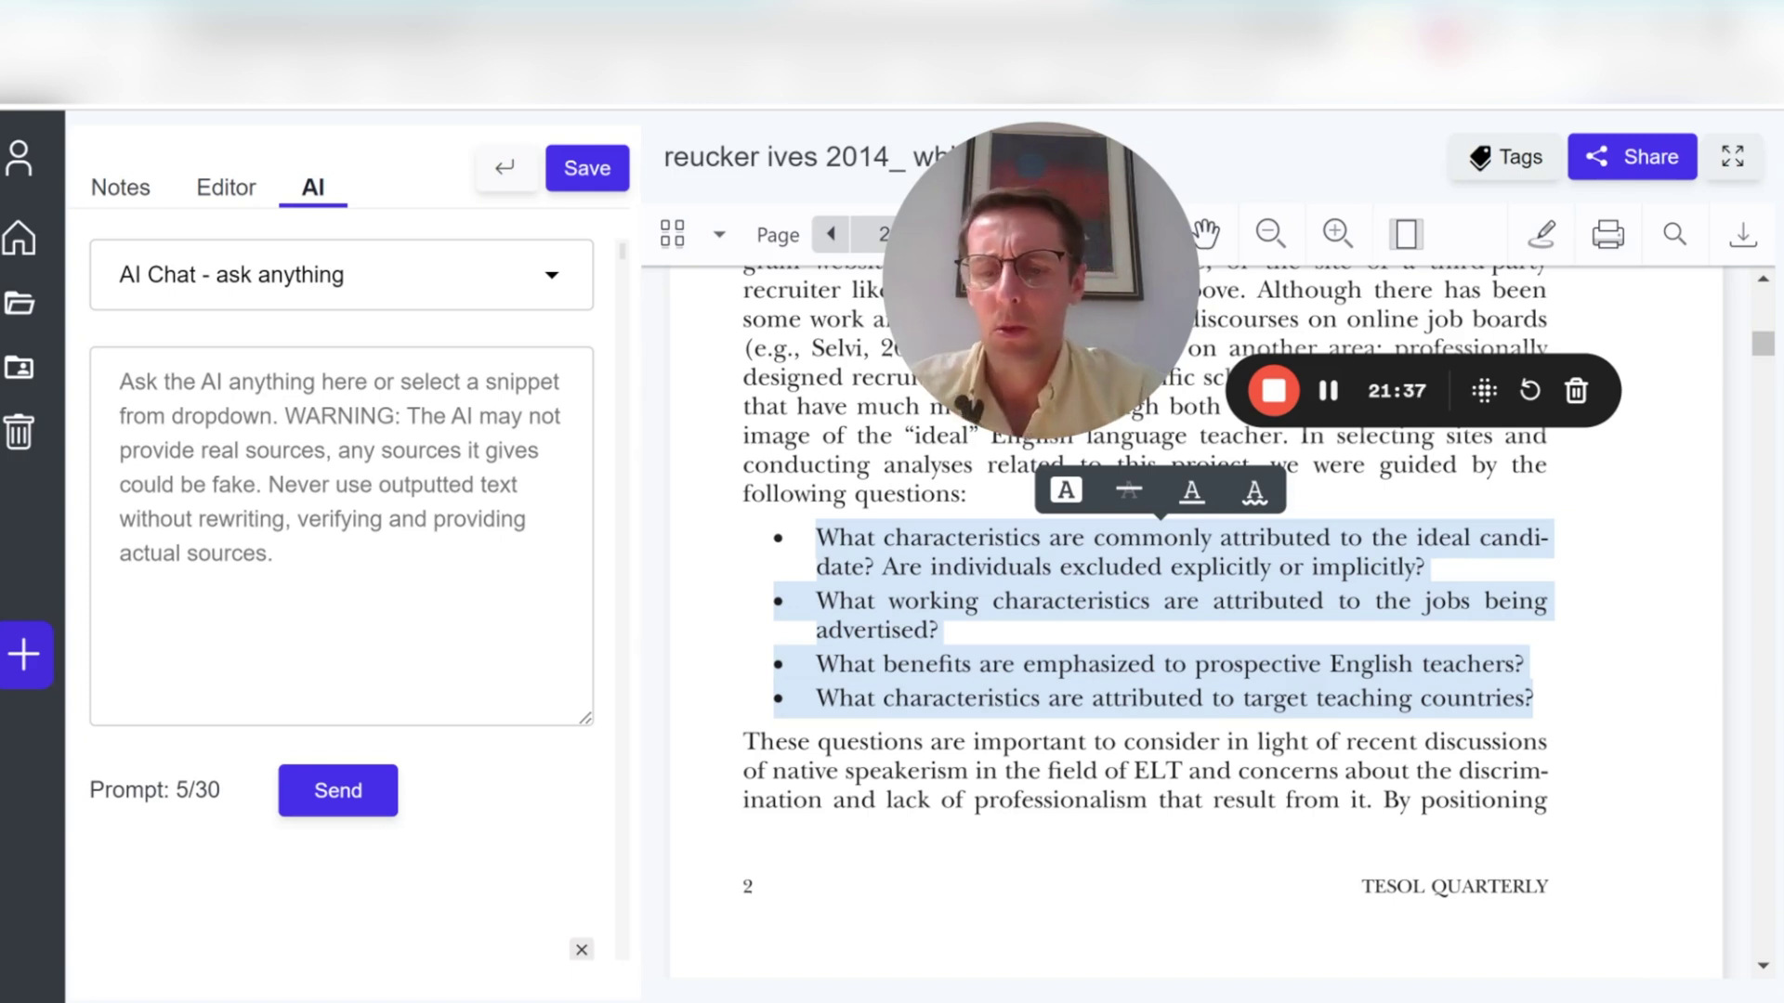
type("What i")
type("s native speakerism?")
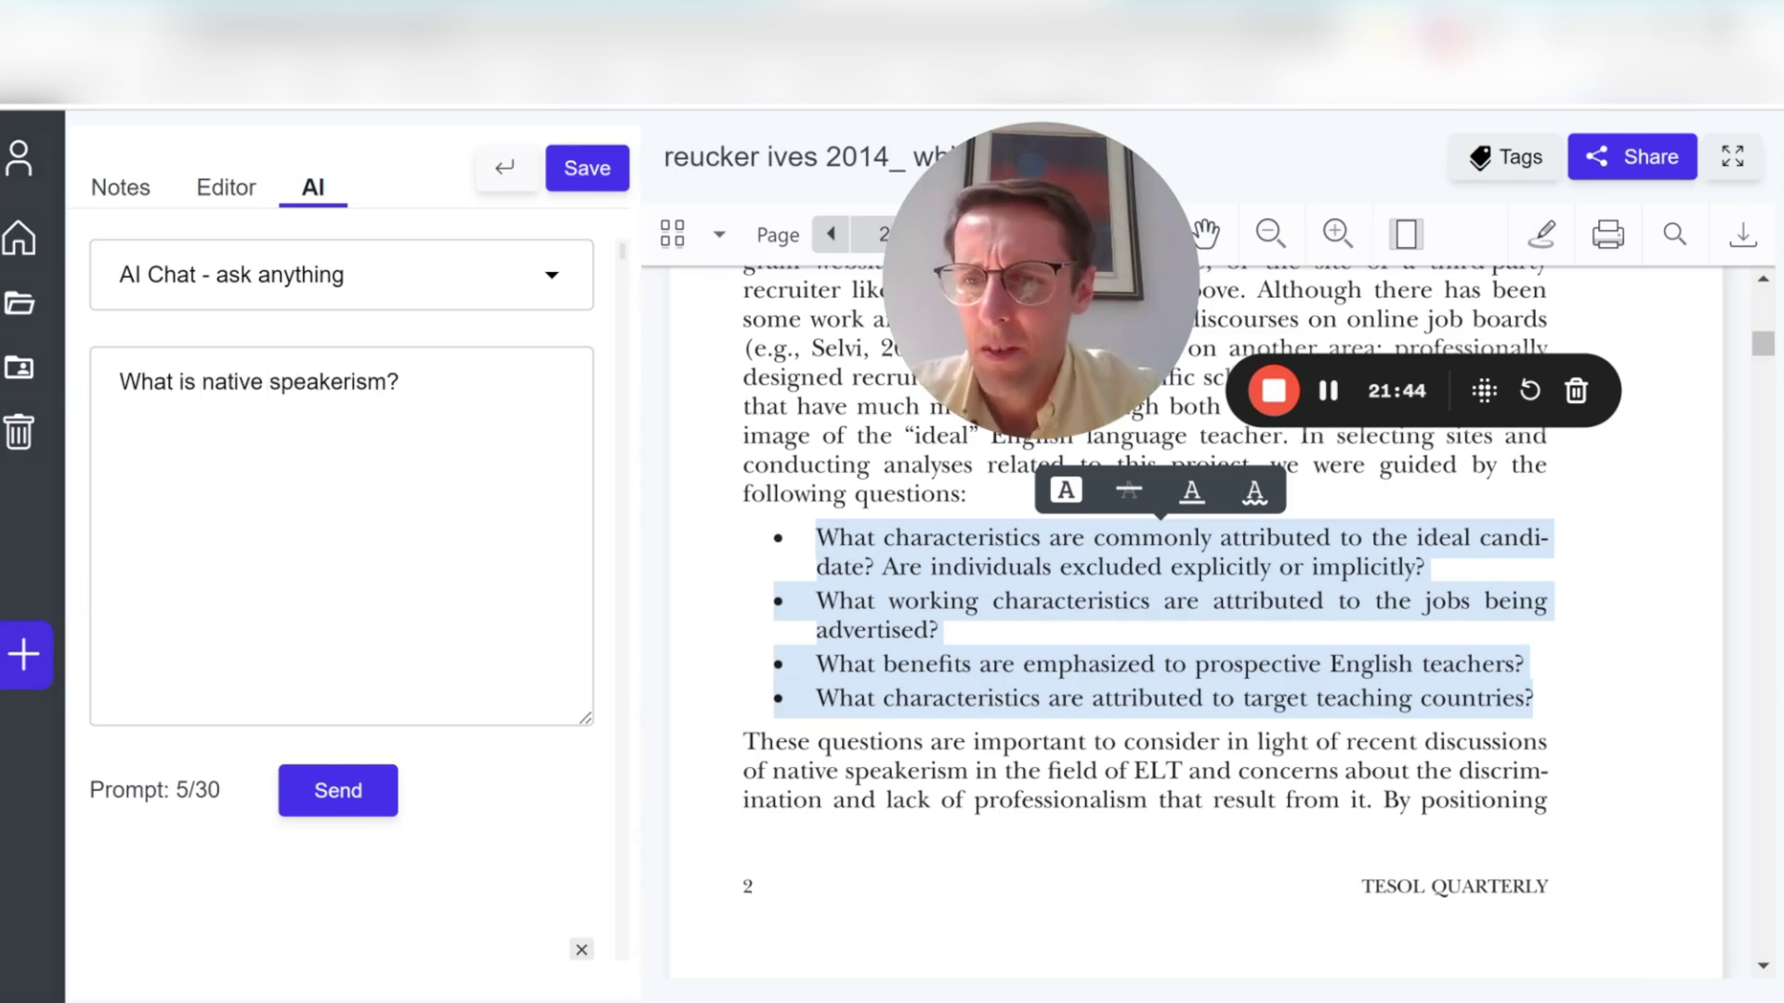
left_click(346, 799)
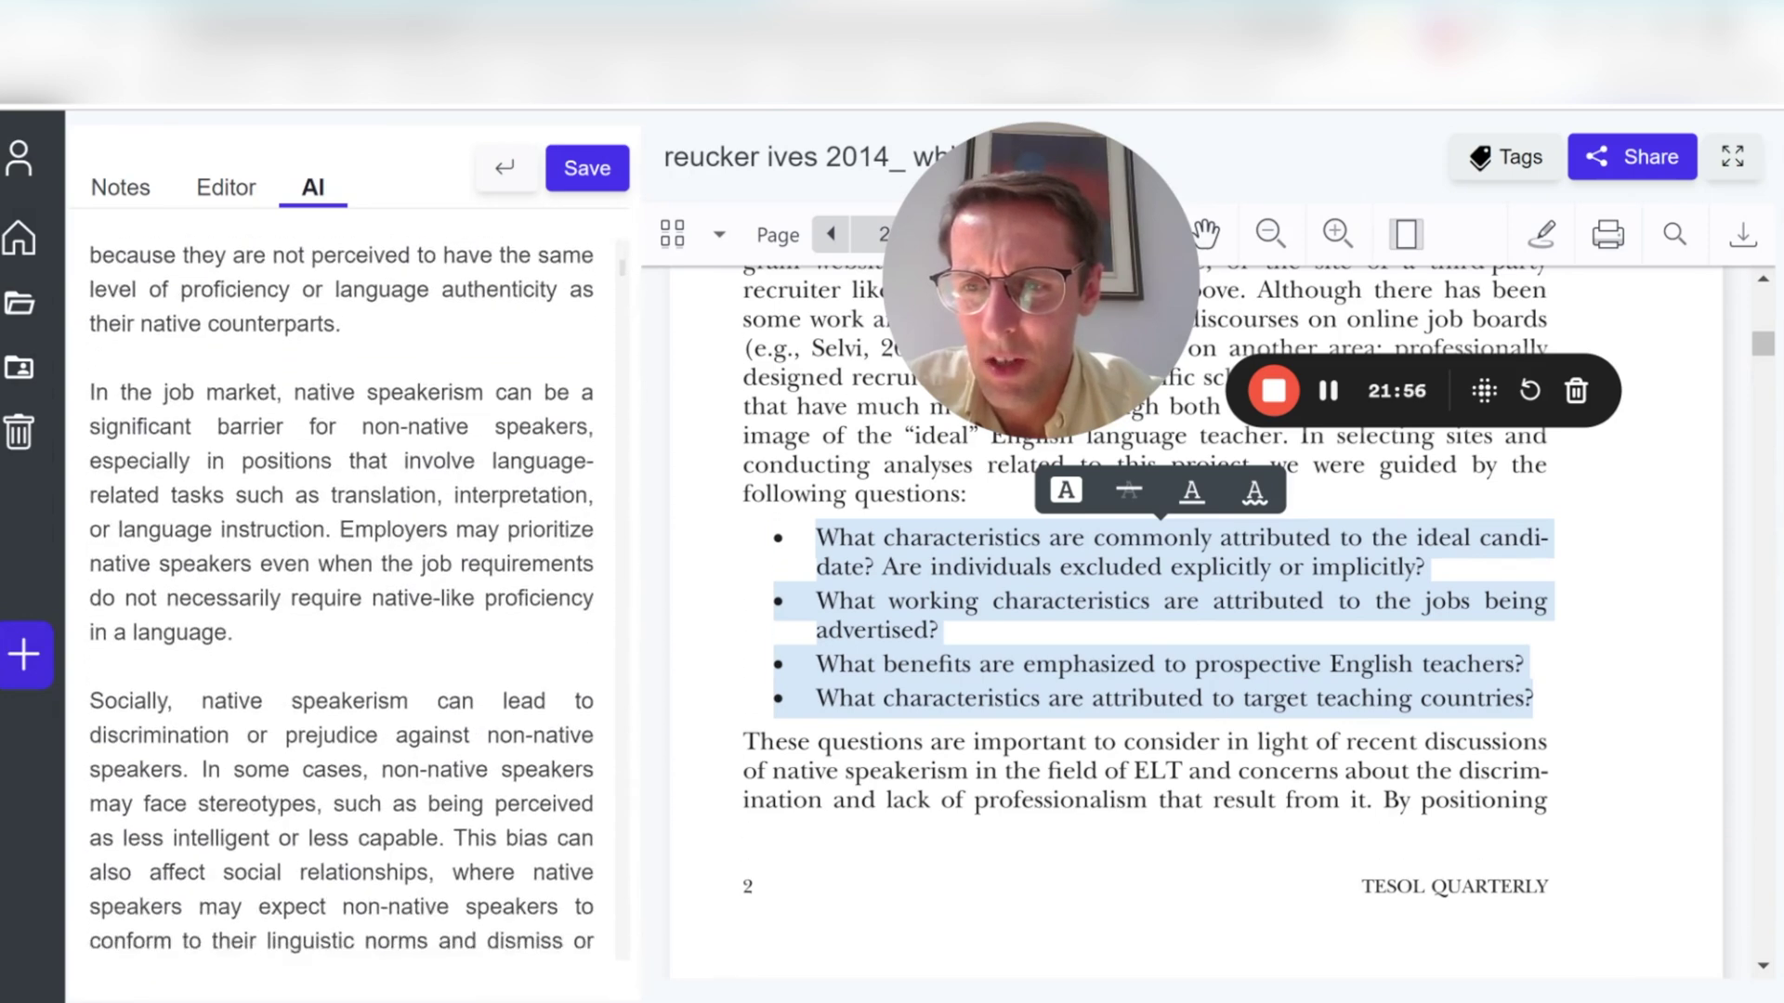
scroll(341, 599, "up", 15)
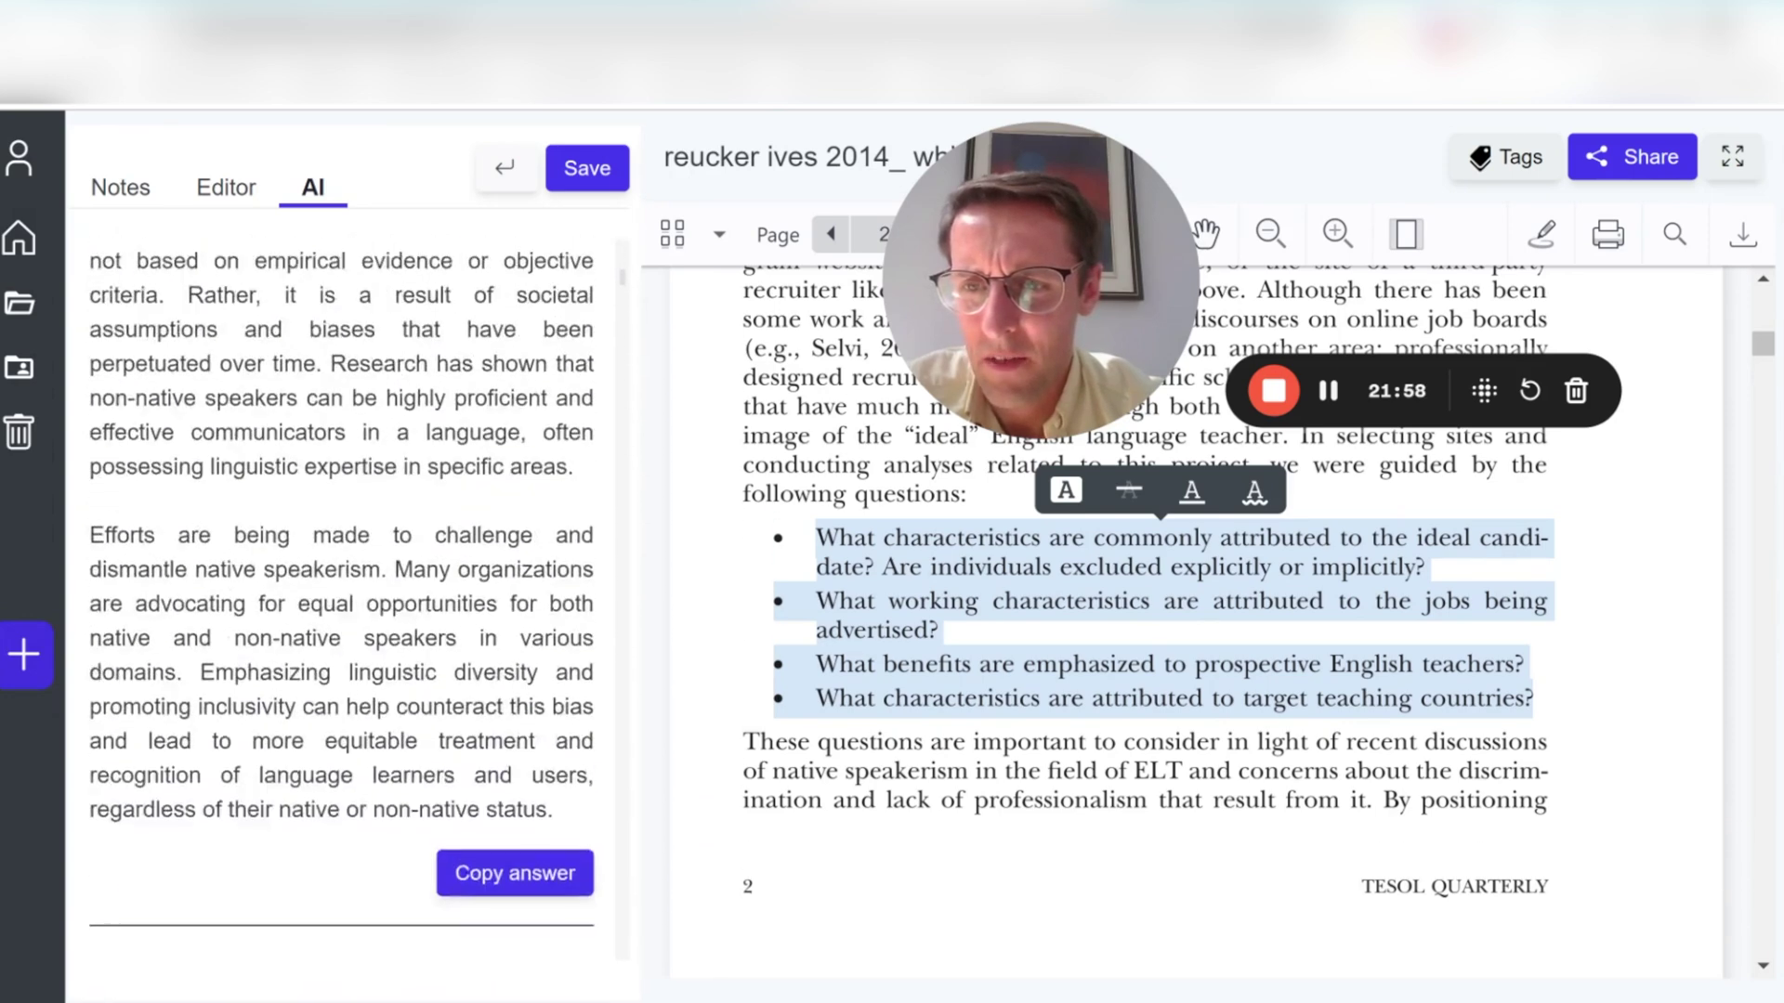
scroll(341, 557, "up", 4)
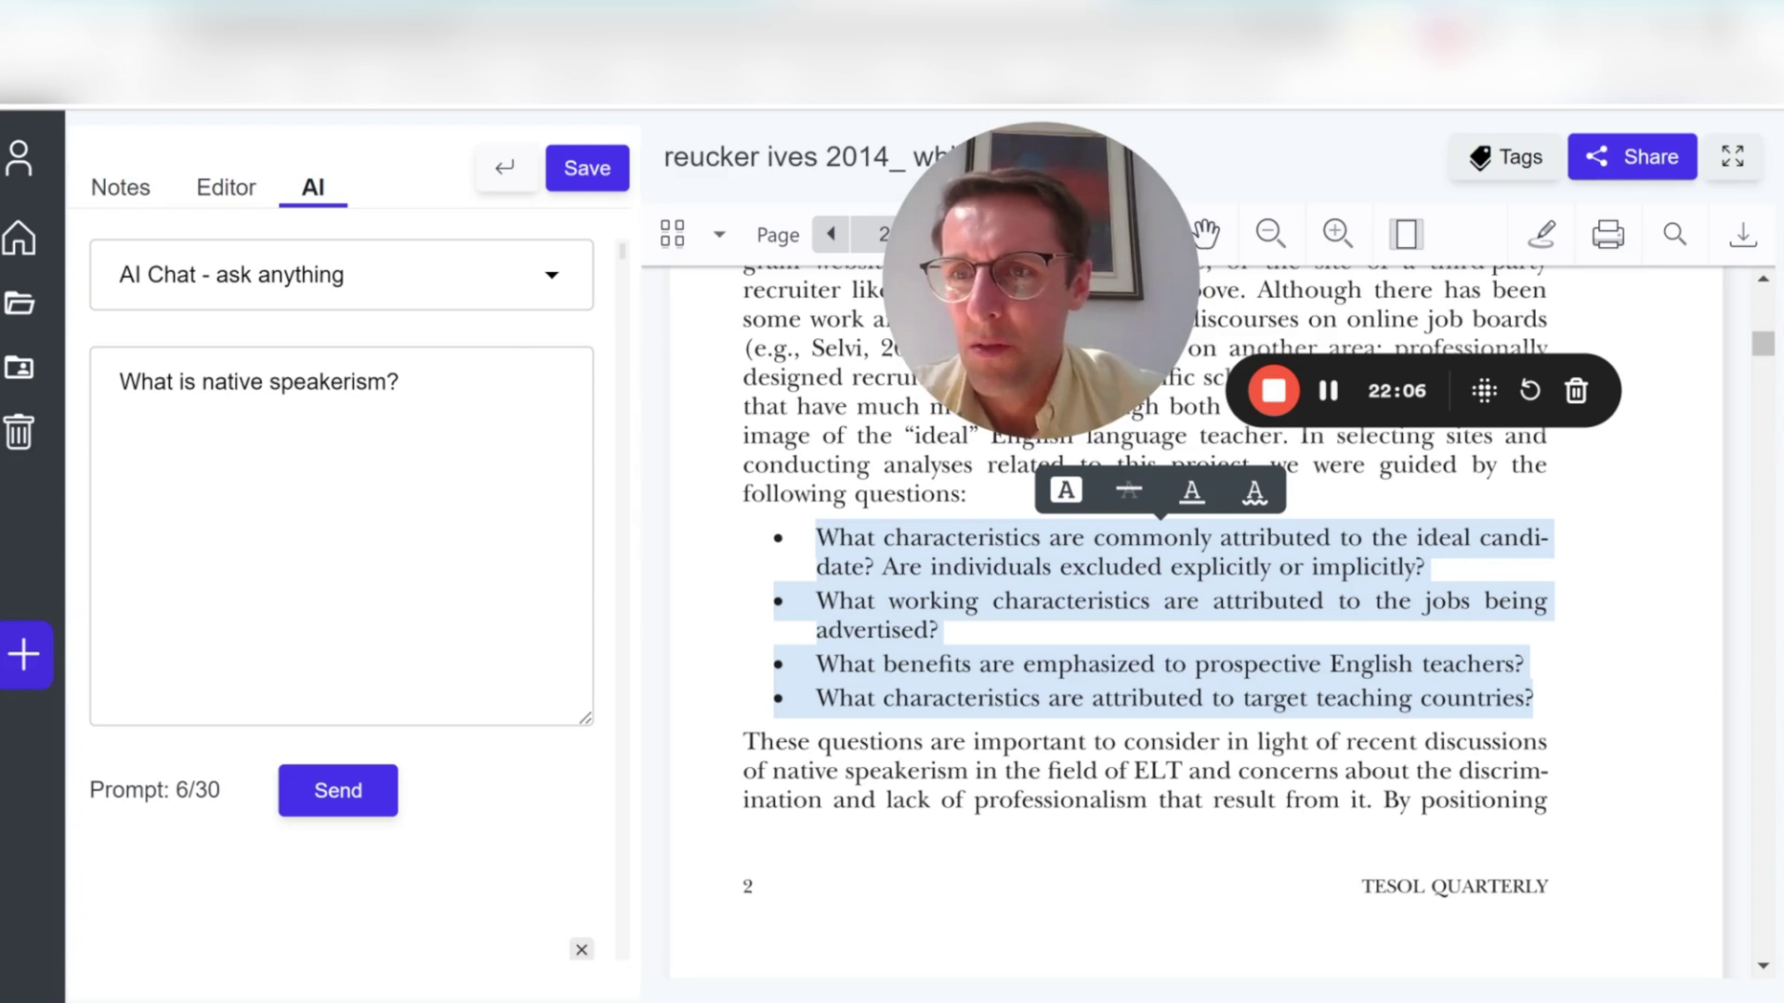
- Open the blank note editor and view the article's section "A Brief Overview of Native Speakerism in ELT"
left_click(224, 191)
left_click(381, 423)
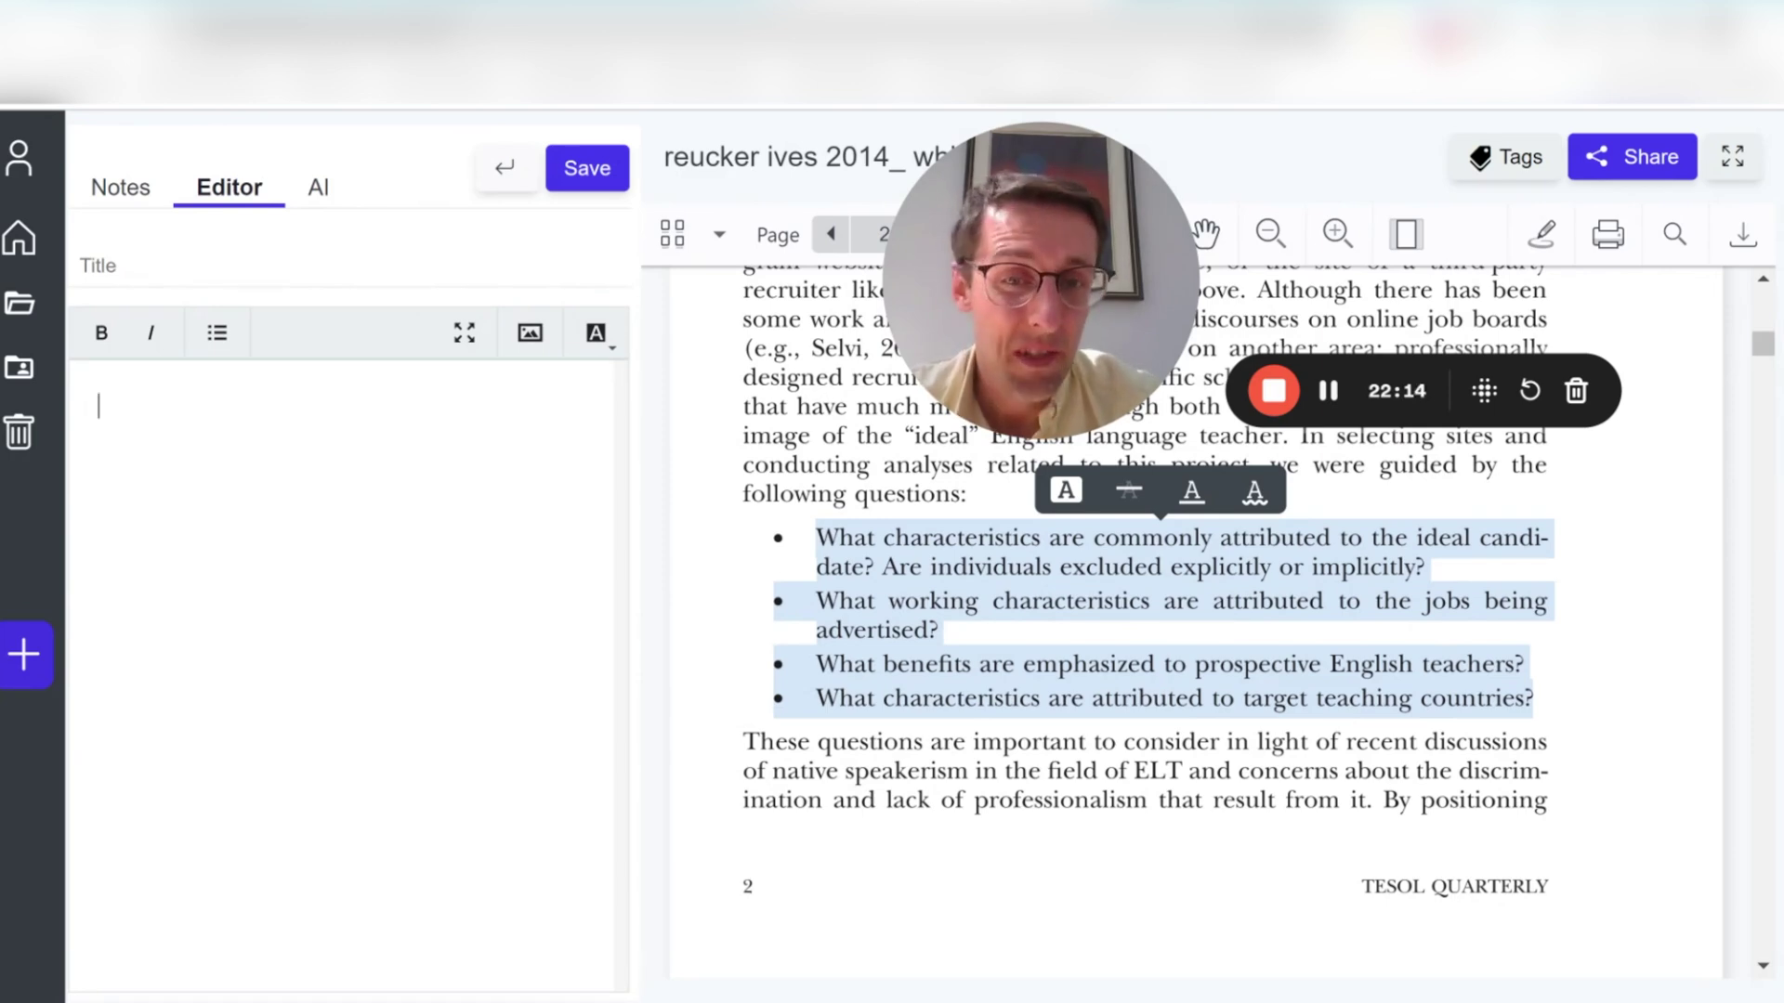
scroll(693, 609, "down", 5)
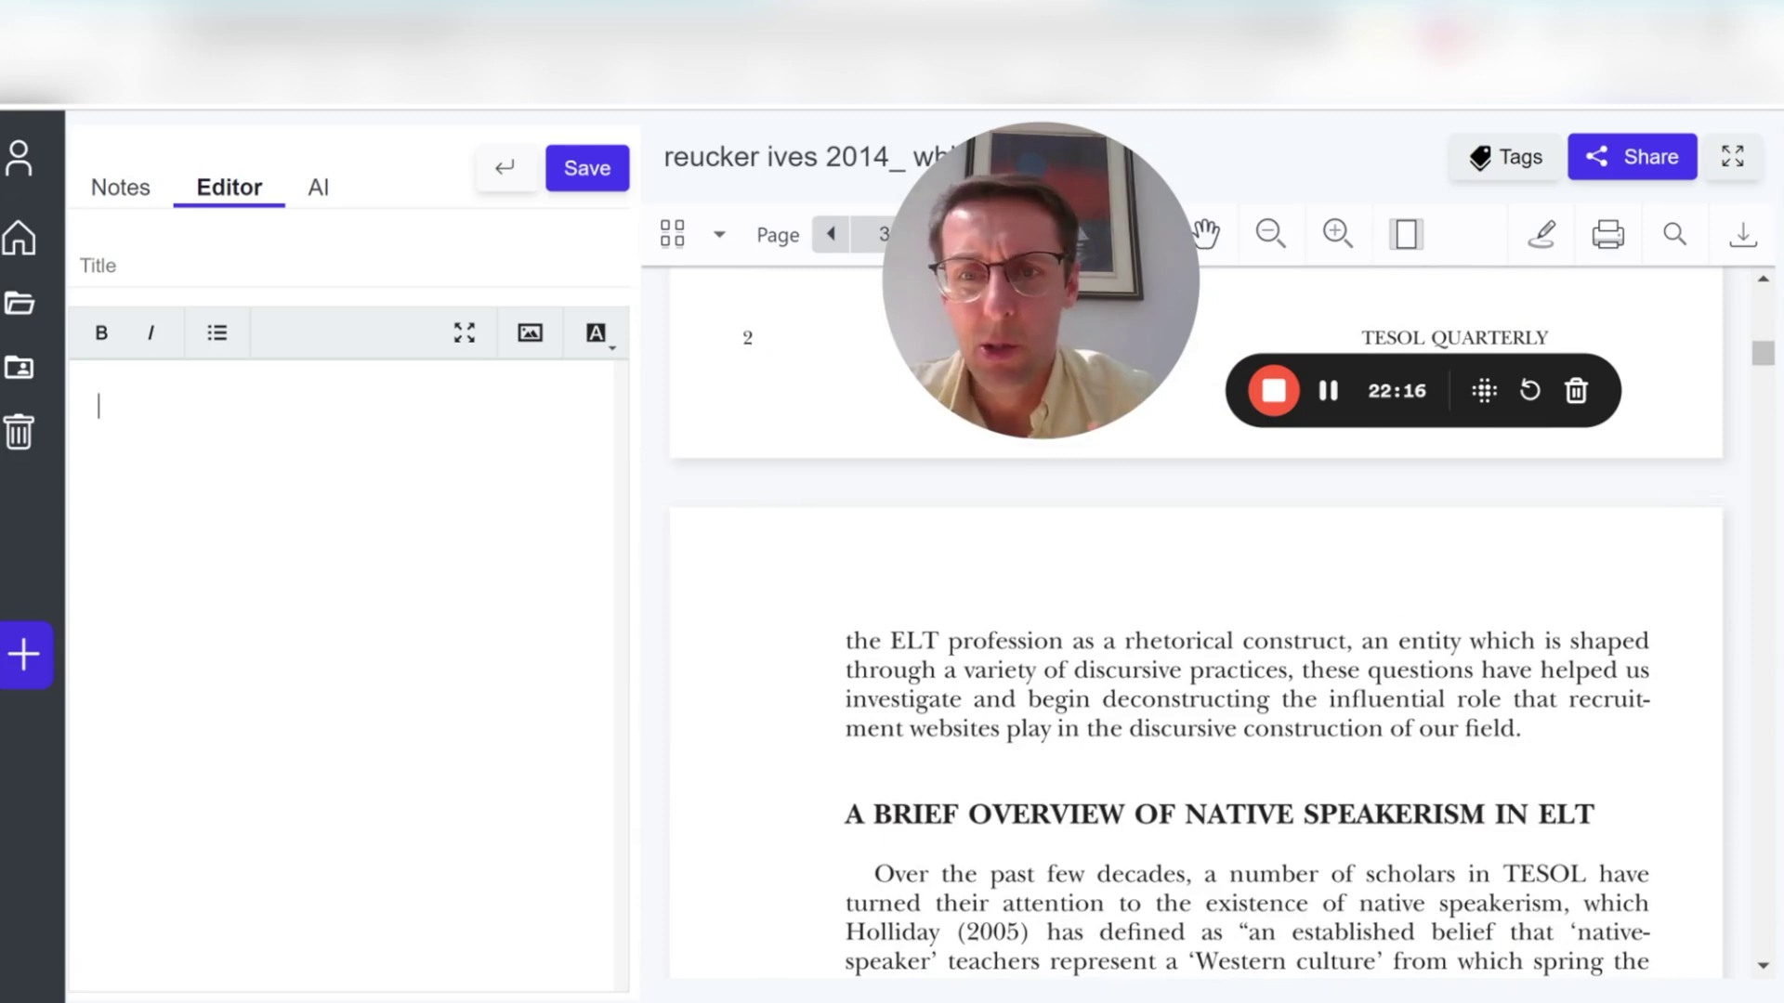
- Reopen the AI chat answer to "What is native speakerism?", skim it, and copy the answer
left_click(313, 186)
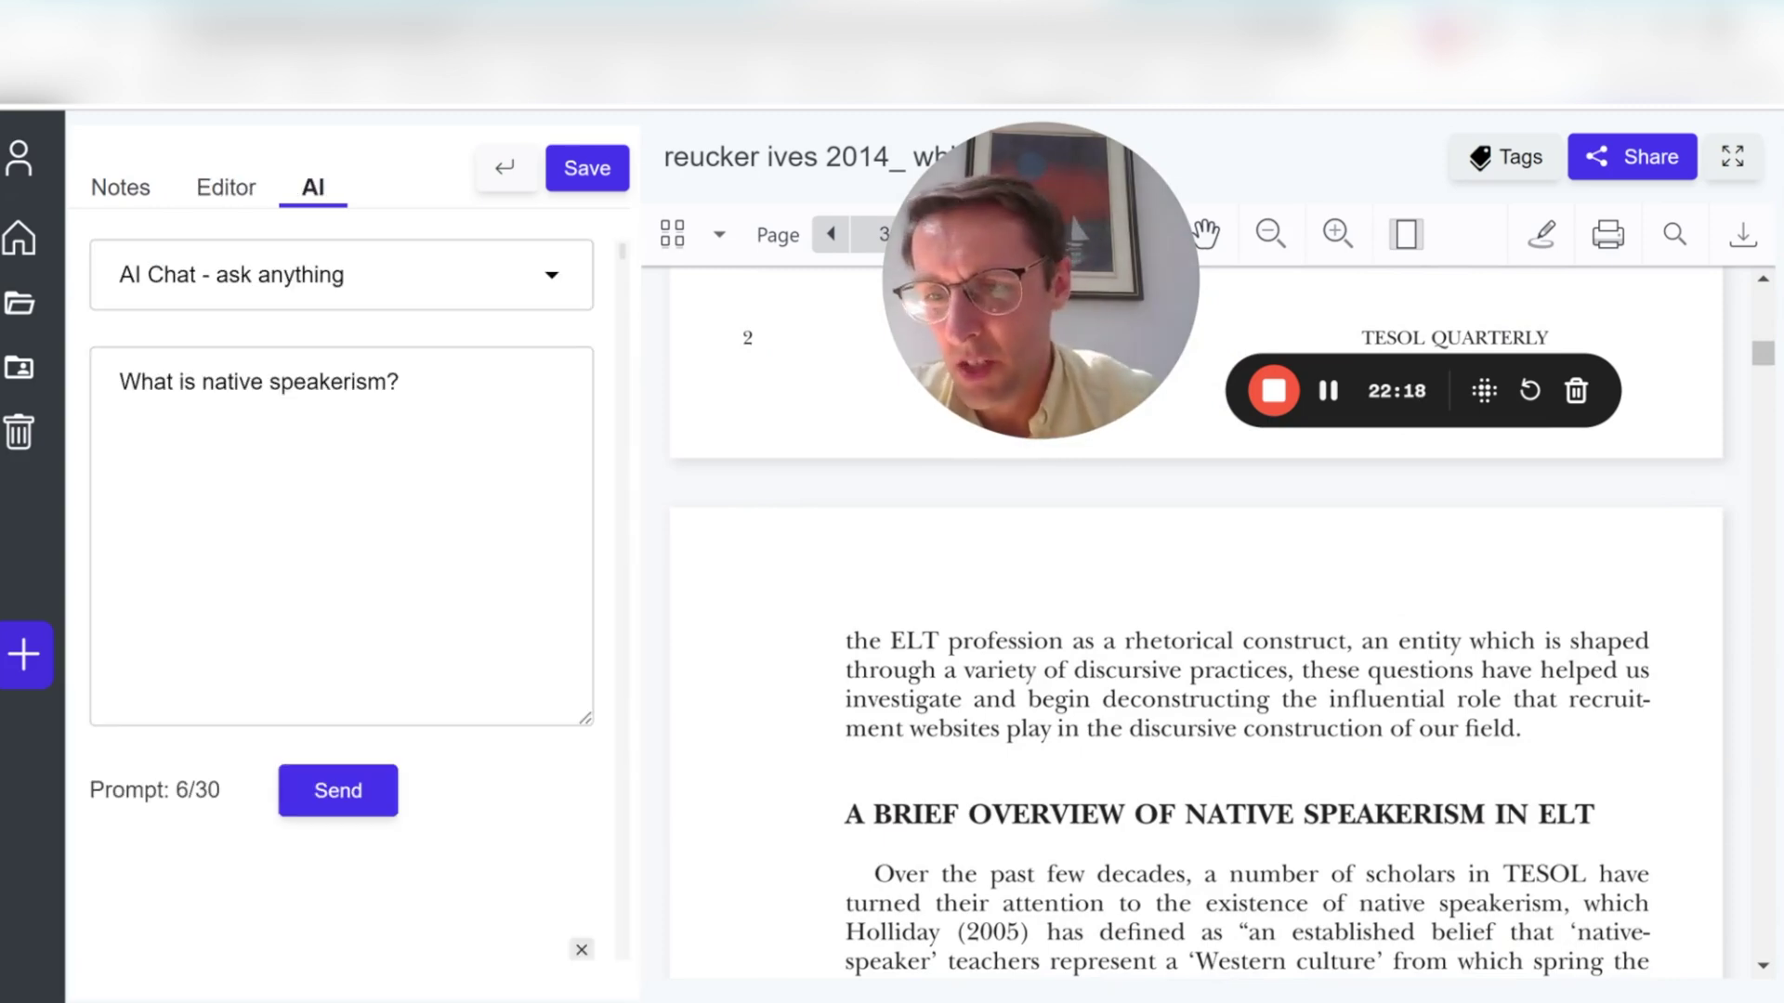
left_click(381, 800)
scroll(390, 821, "down", 15)
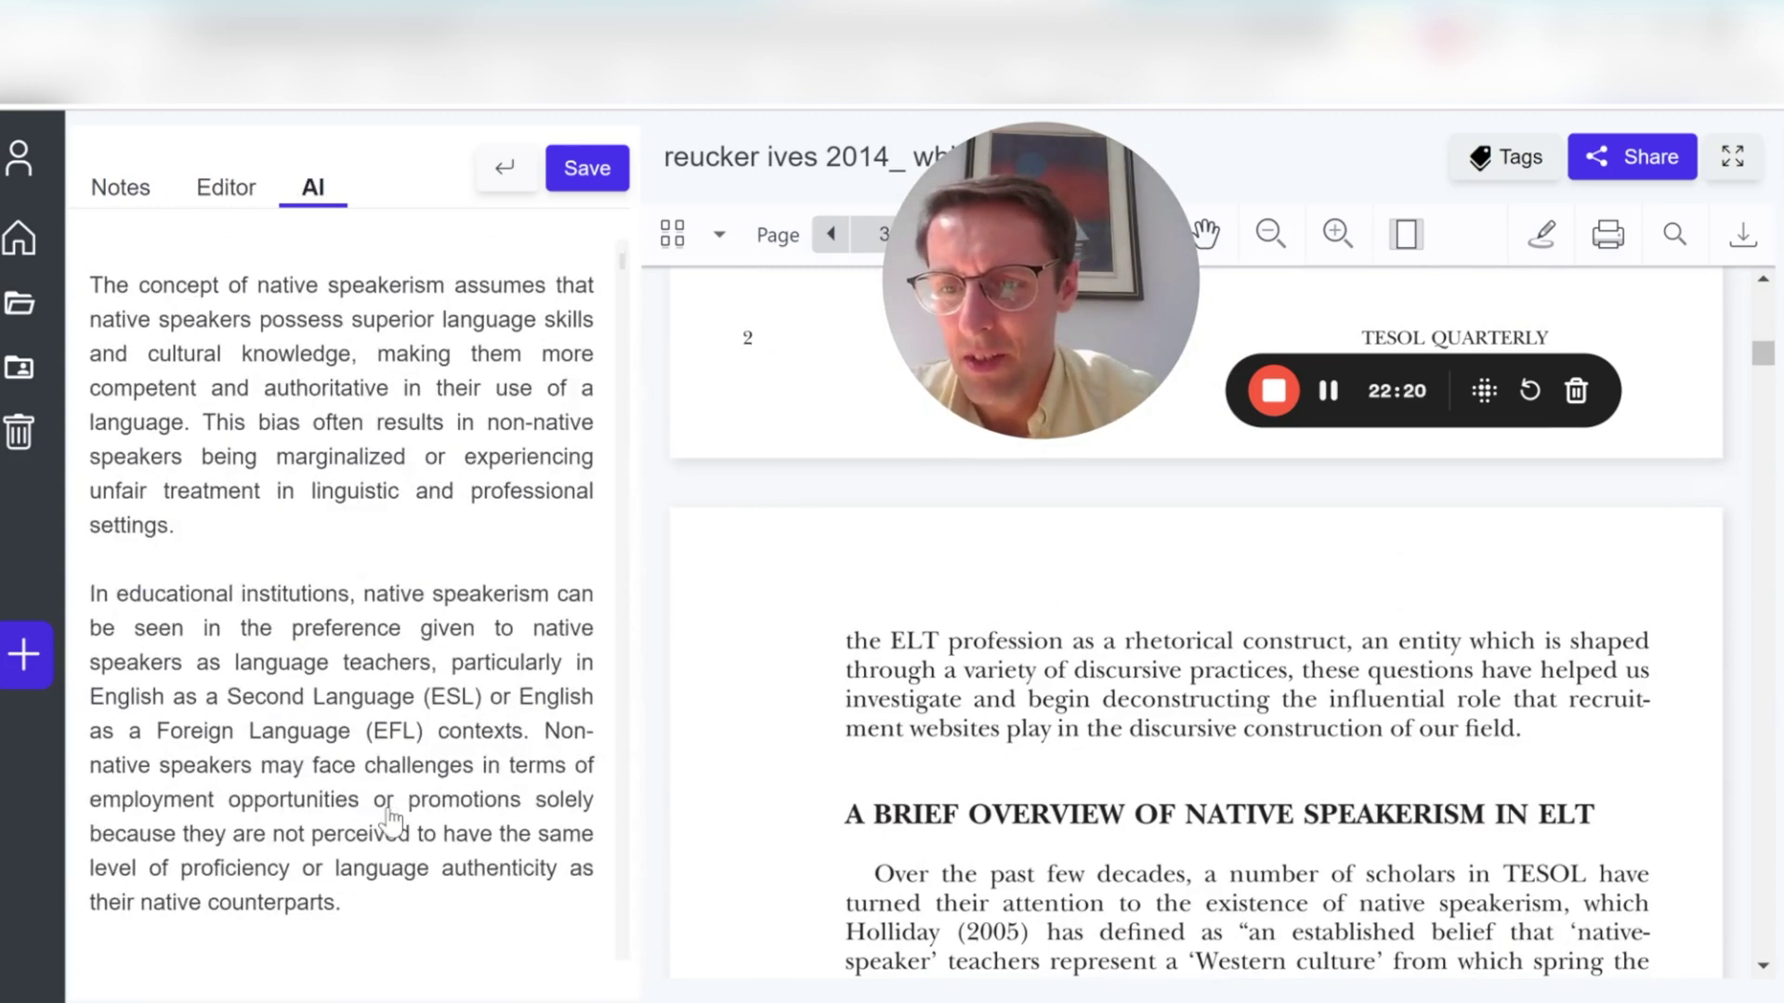
scroll(520, 595, "up", 5)
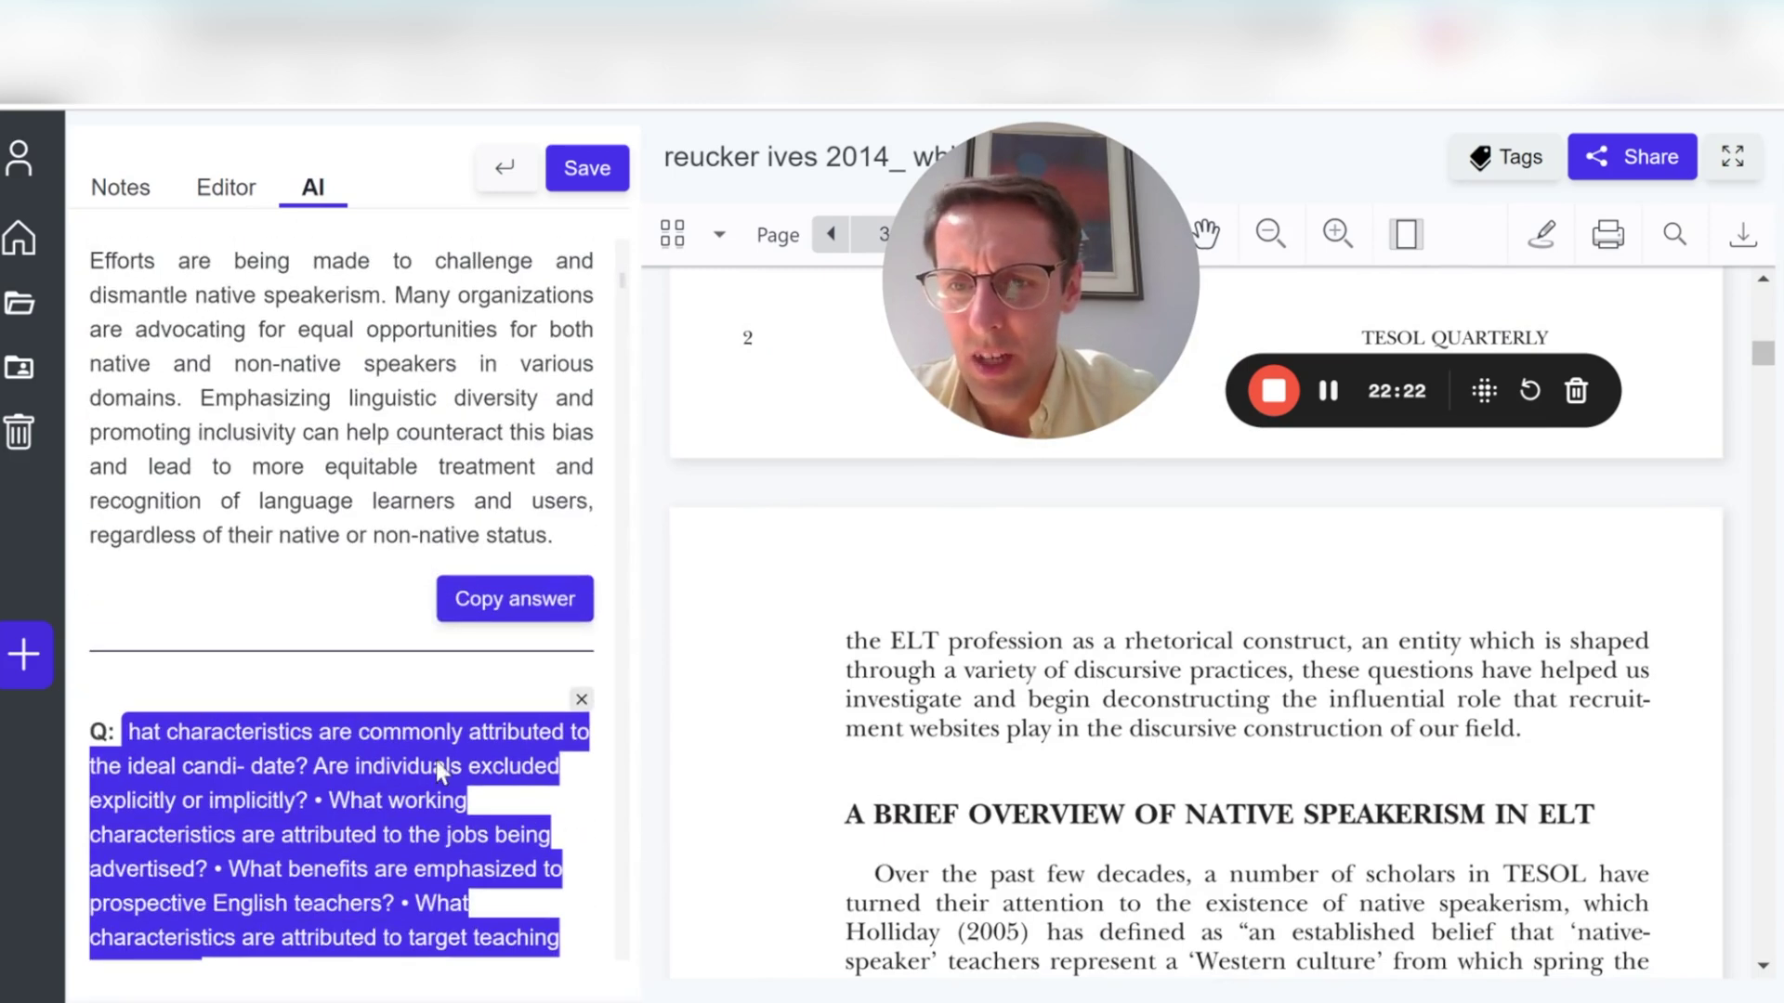
left_click(545, 601)
scroll(545, 601, "up", 5)
scroll(341, 604, "up", 5)
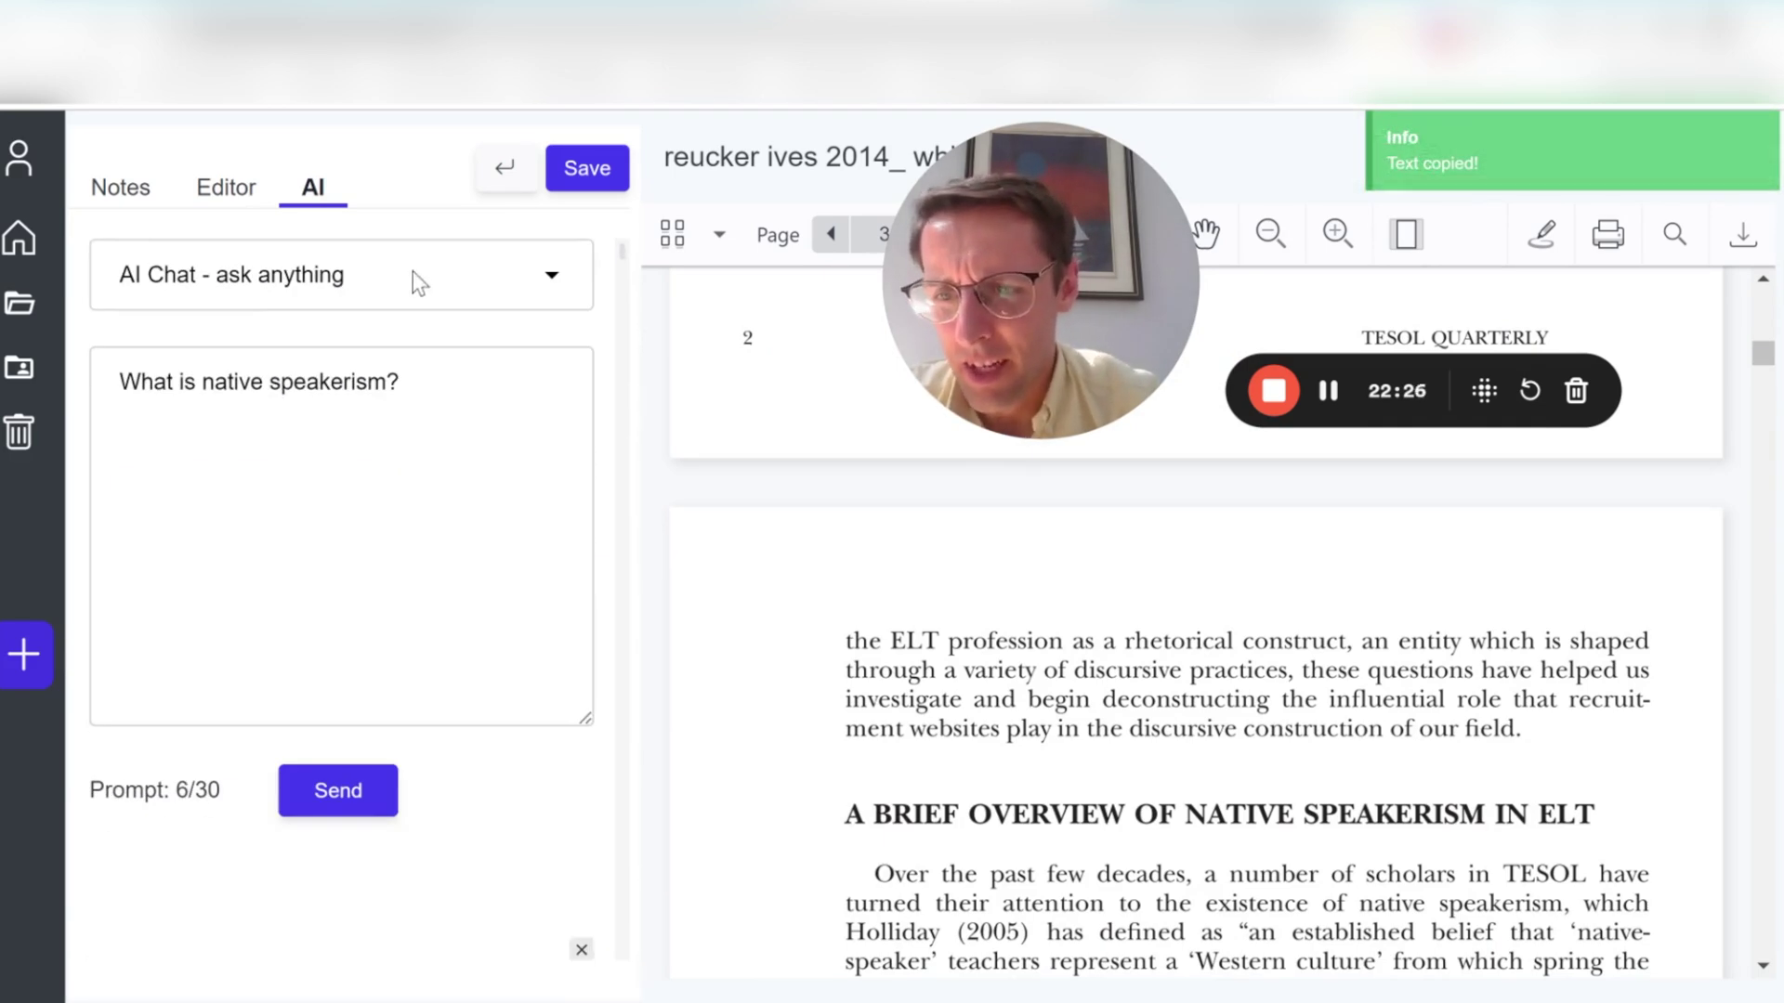
- View the article's notes list and start a new blank note
left_click(206, 197)
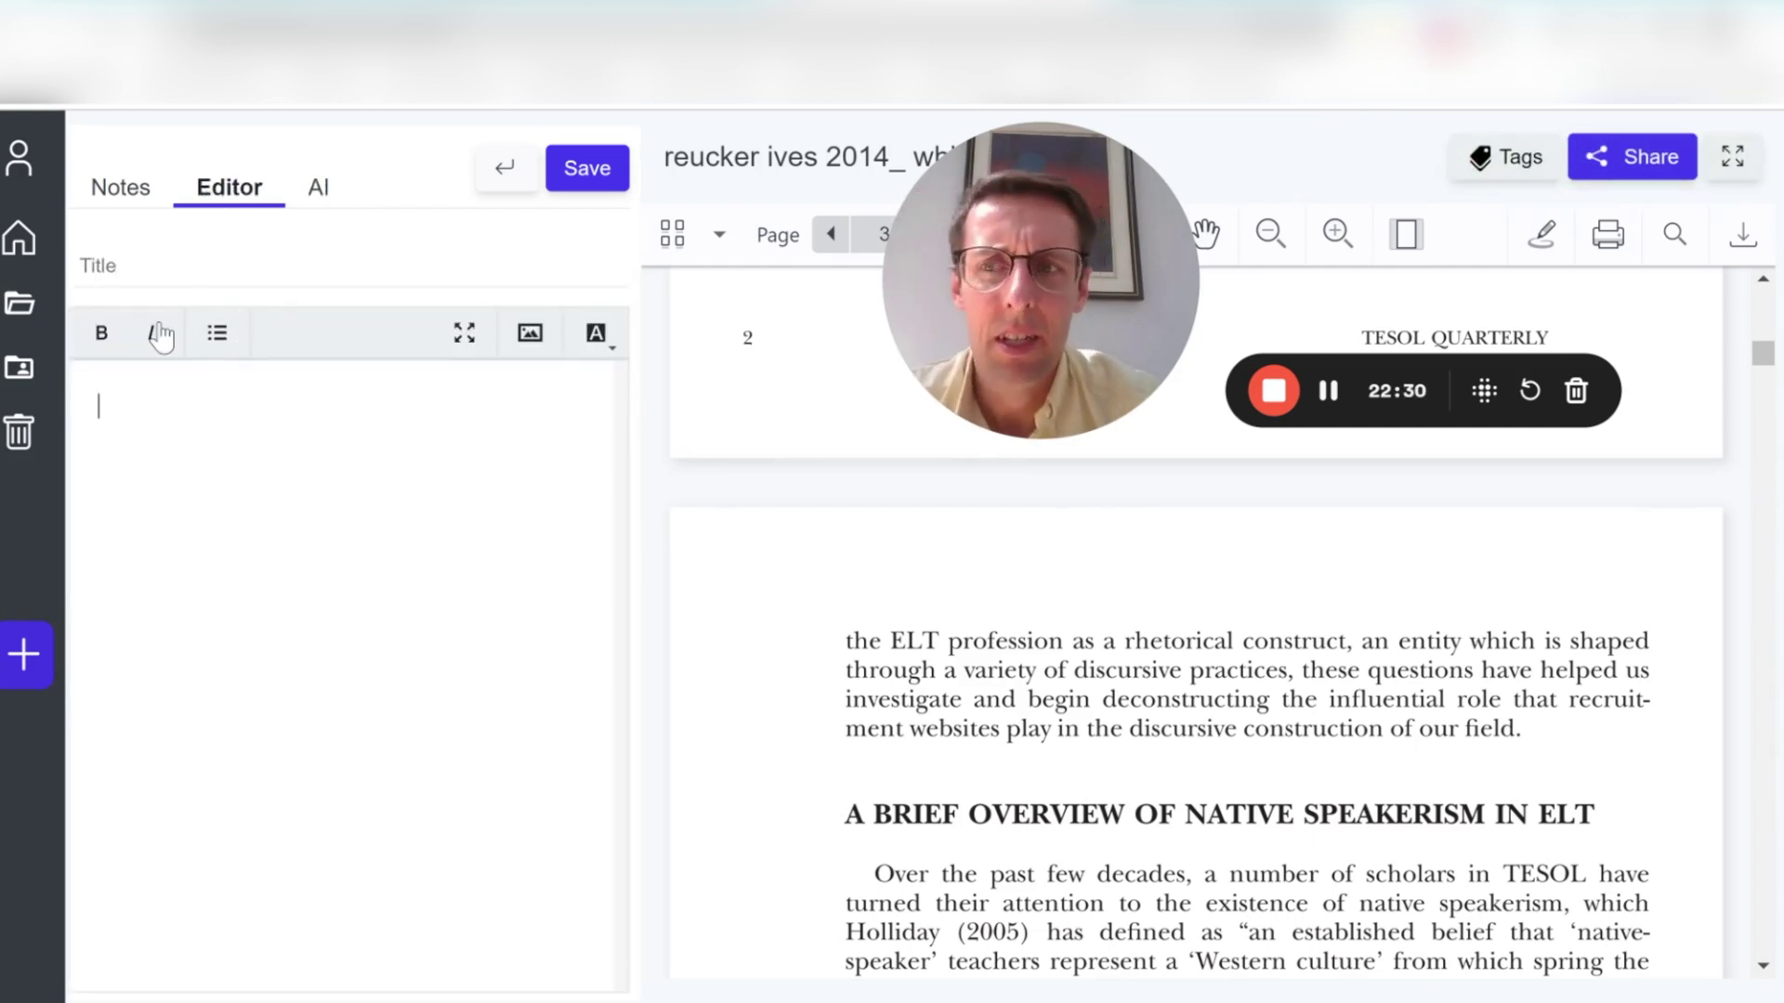
left_click(112, 190)
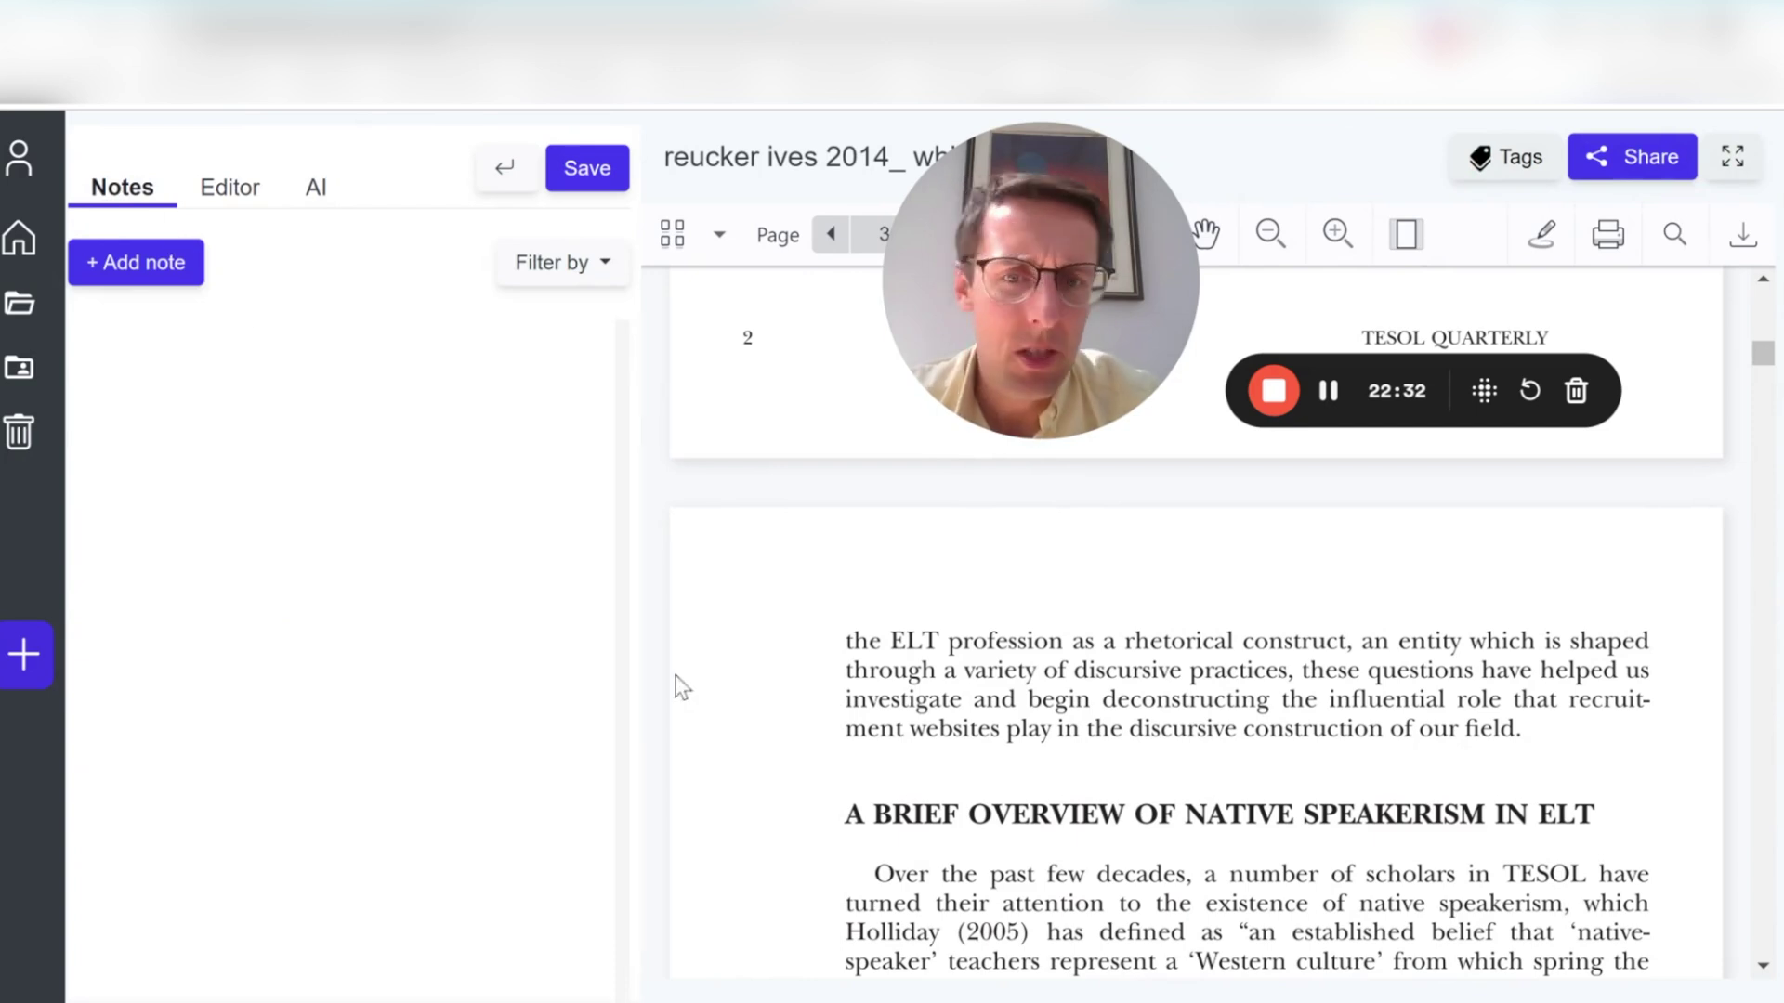
left_click(135, 272)
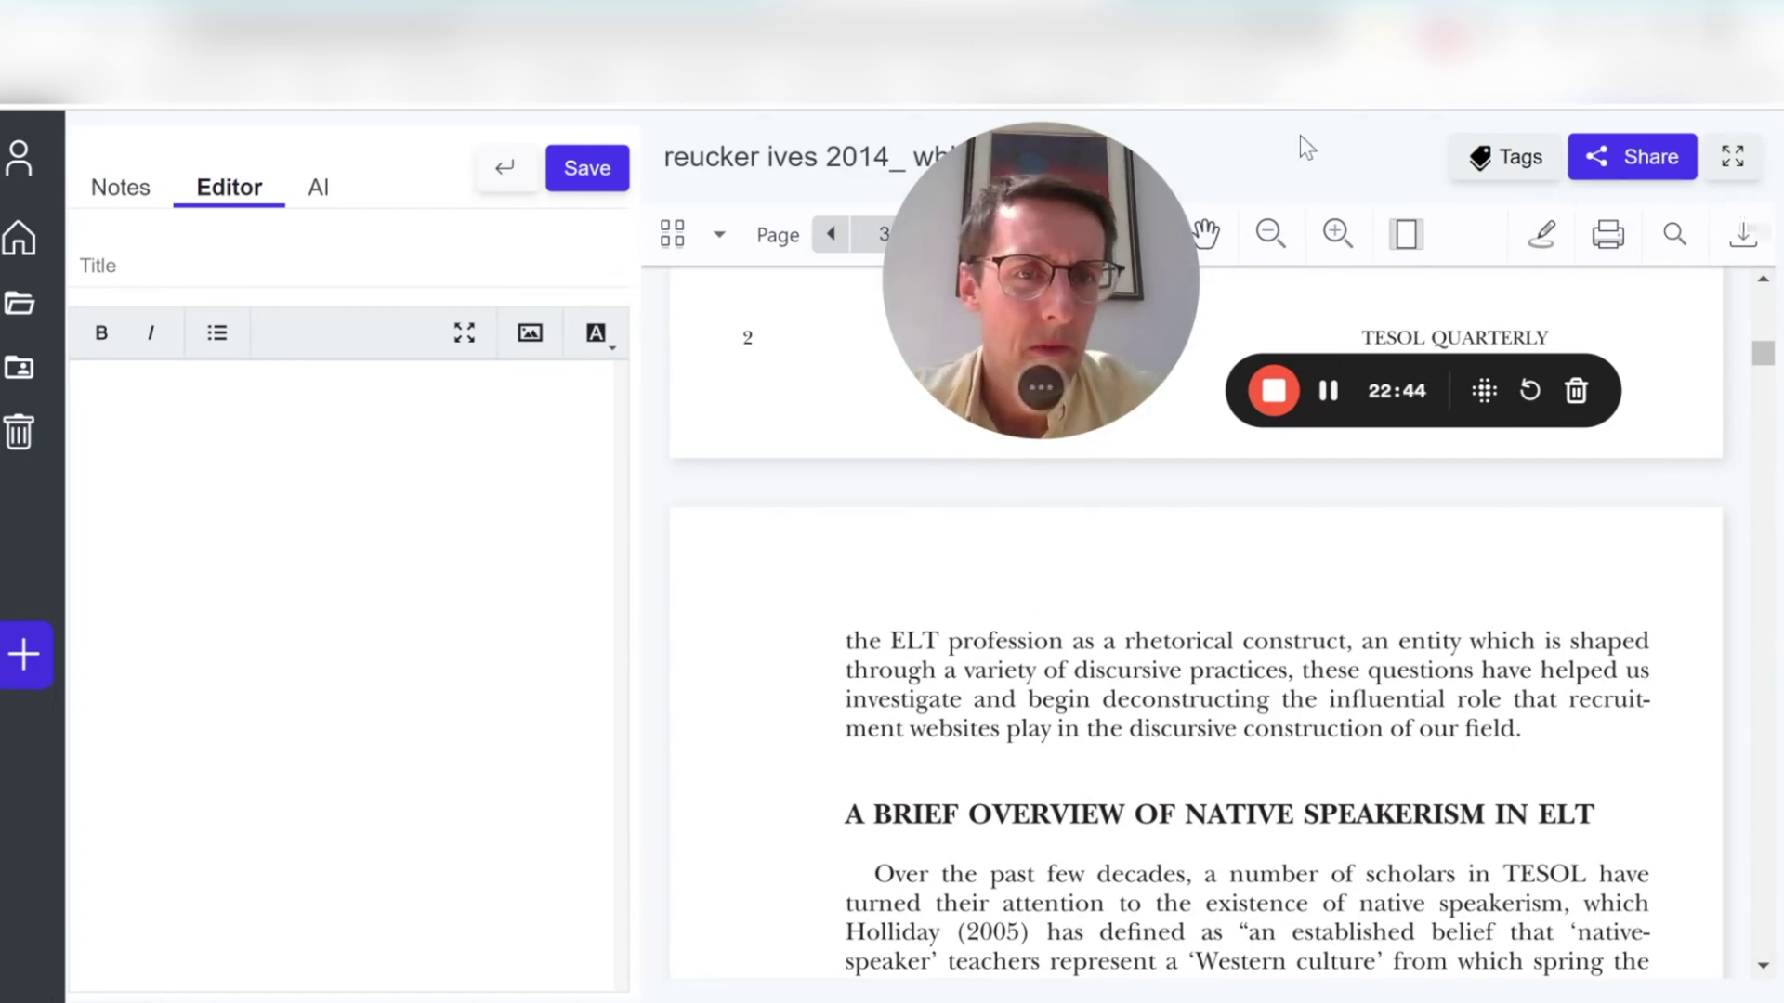
- View the article's tagging options and close them without adding a tag
left_click(1507, 166)
left_click_drag(995, 290, 1385, 290)
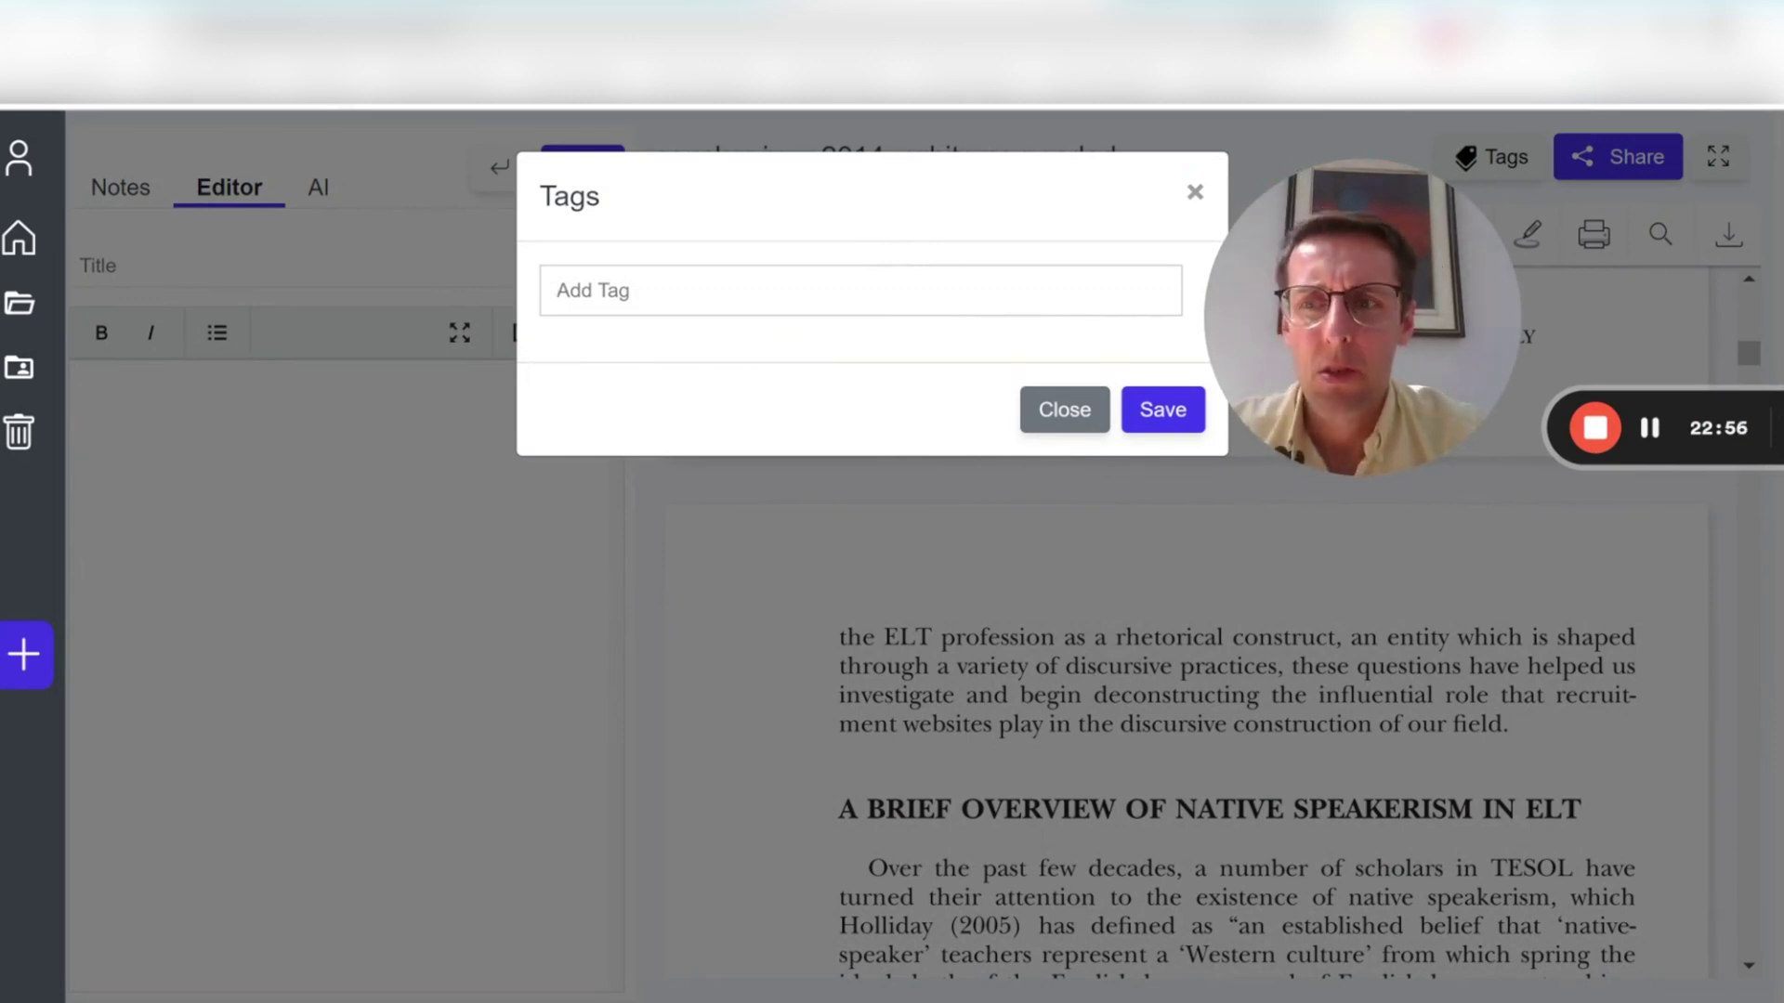
left_click(1073, 392)
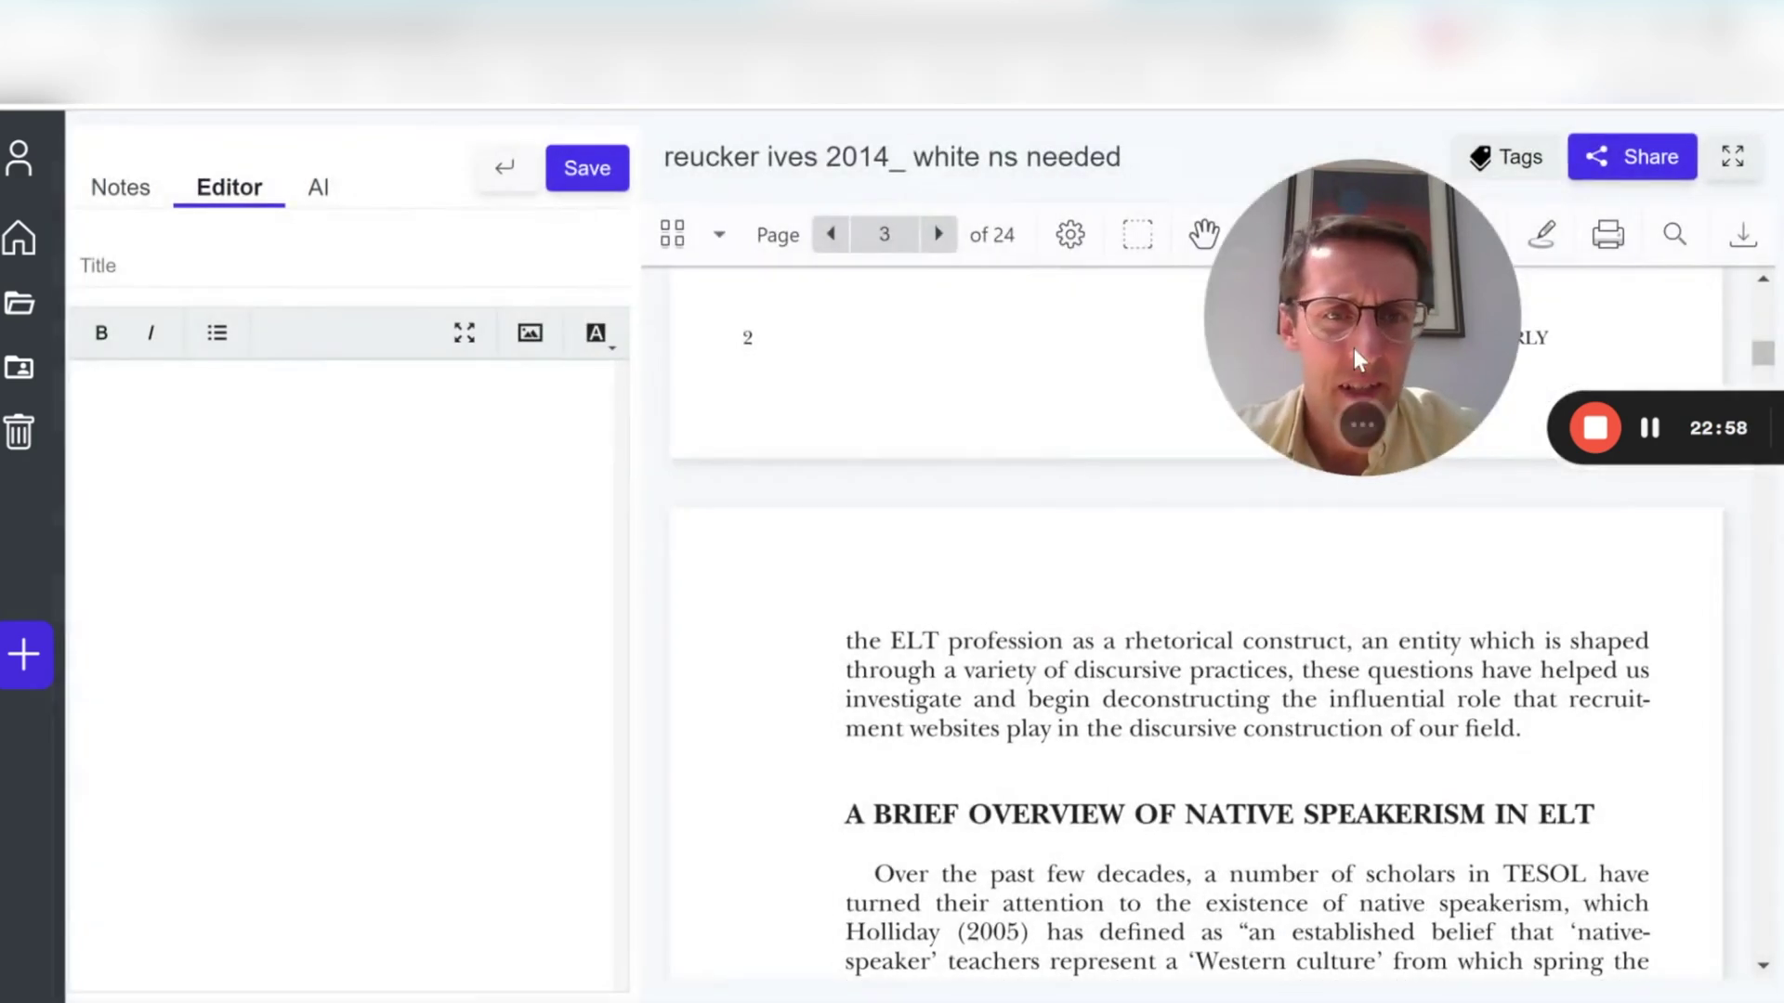
left_click_drag(1352, 348, 912, 377)
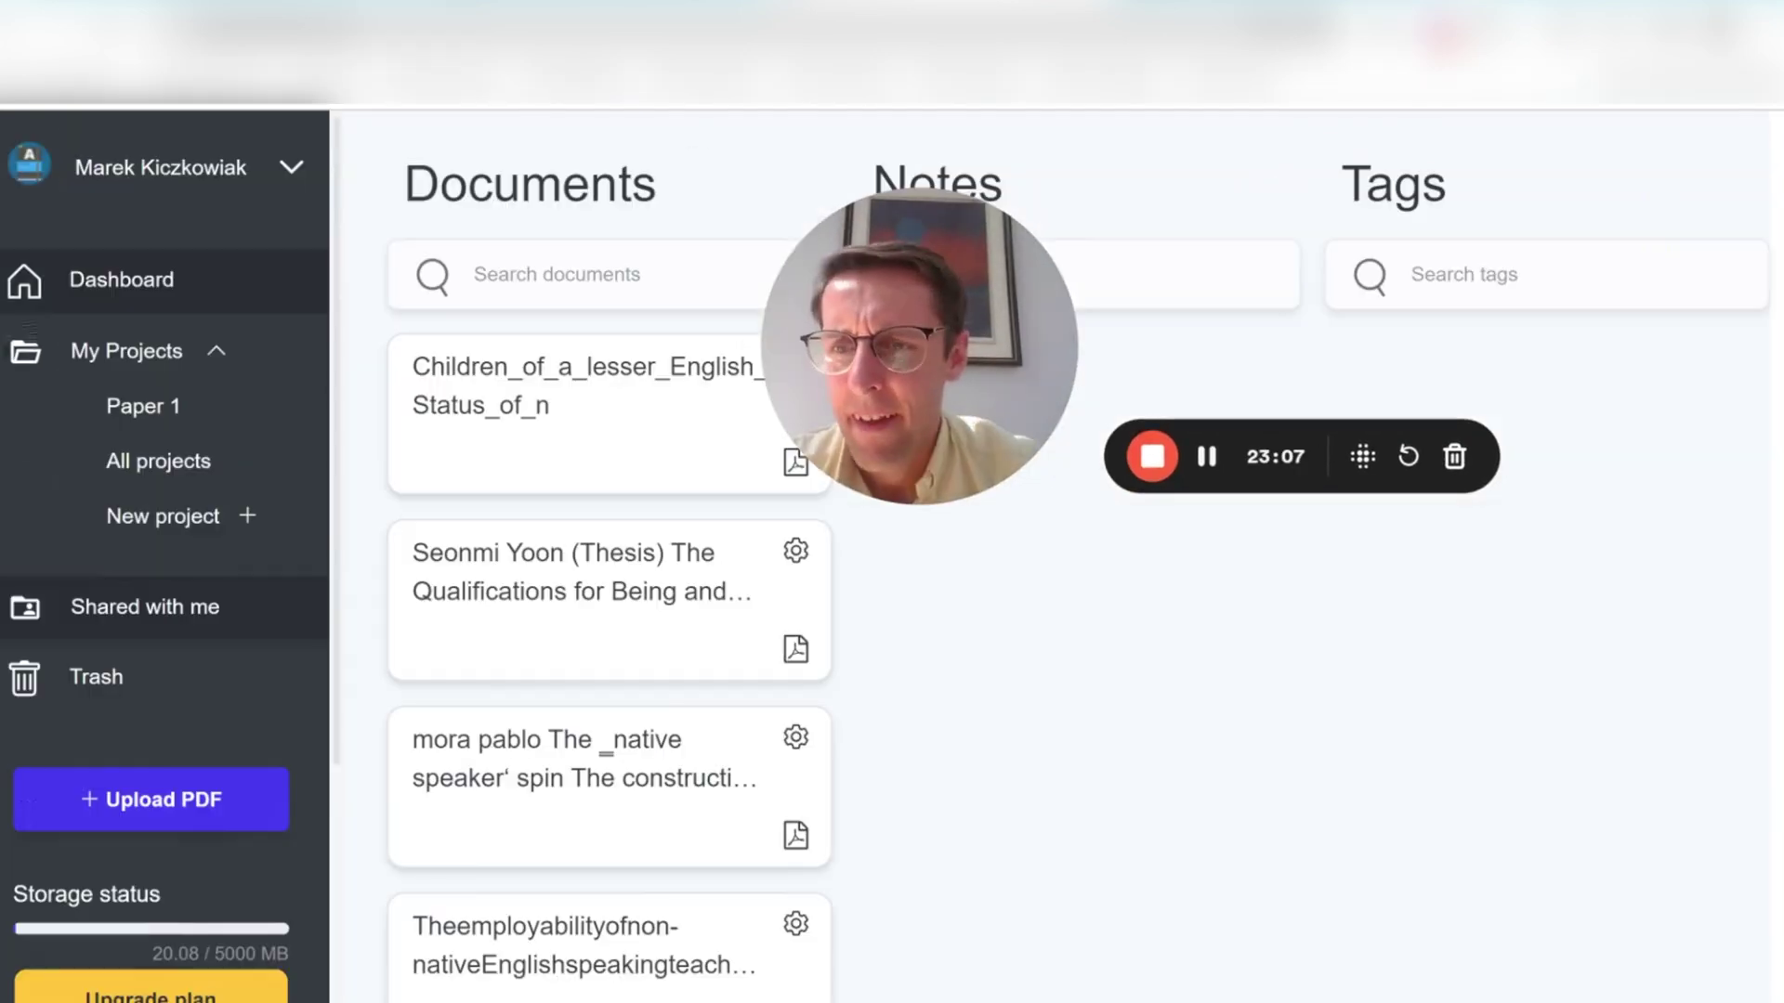
- View the "Shared with me" documents and projects, and inspect how project Paper 1 is shared by email, cancelling without sending an invitation
left_click(185, 610)
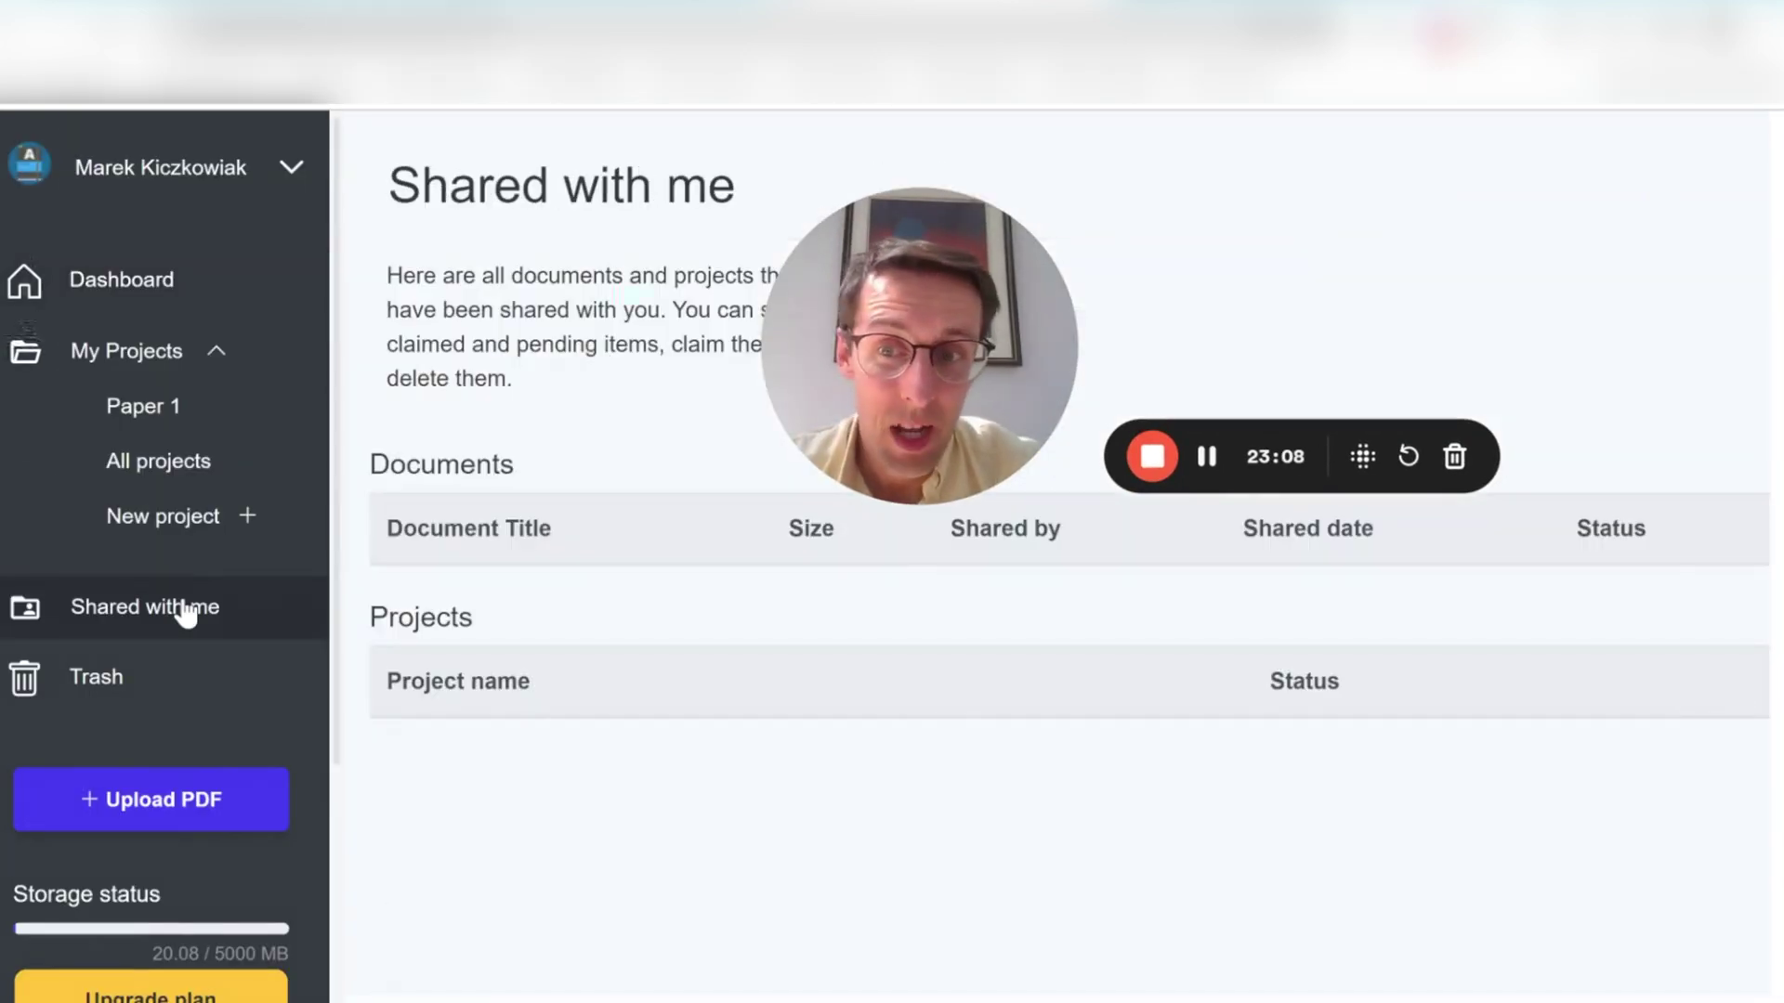
left_click_drag(878, 346, 950, 332)
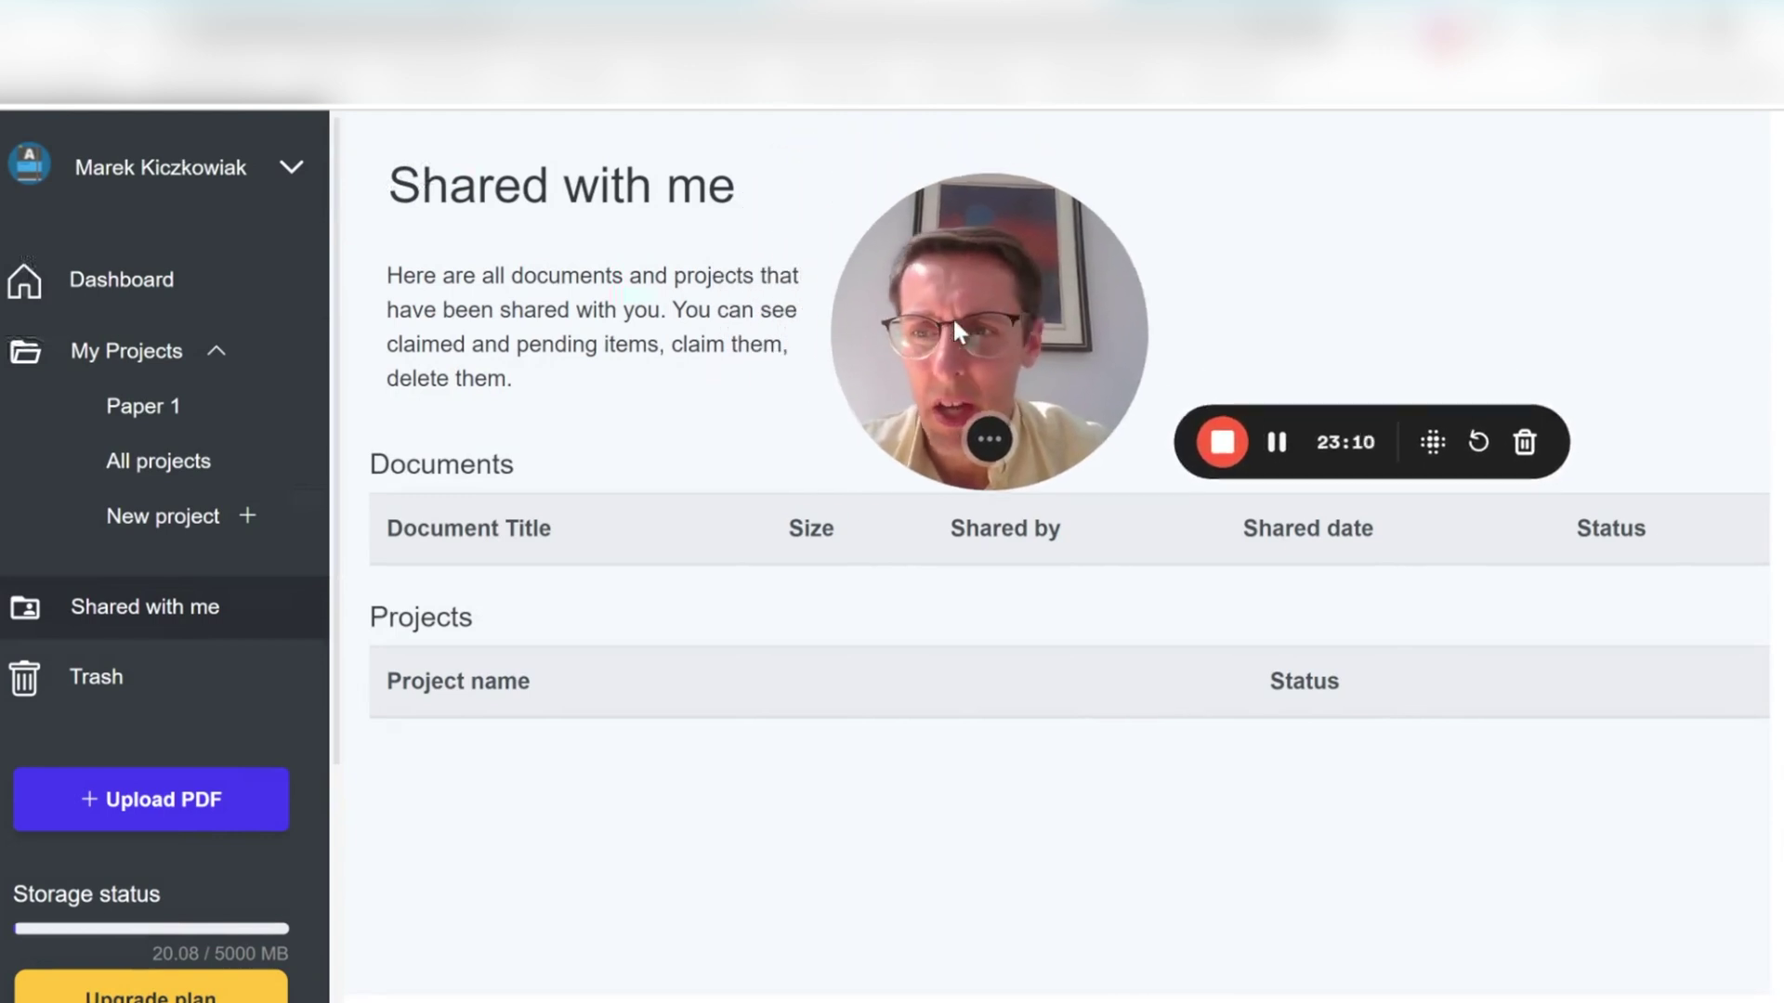
left_click(142, 409)
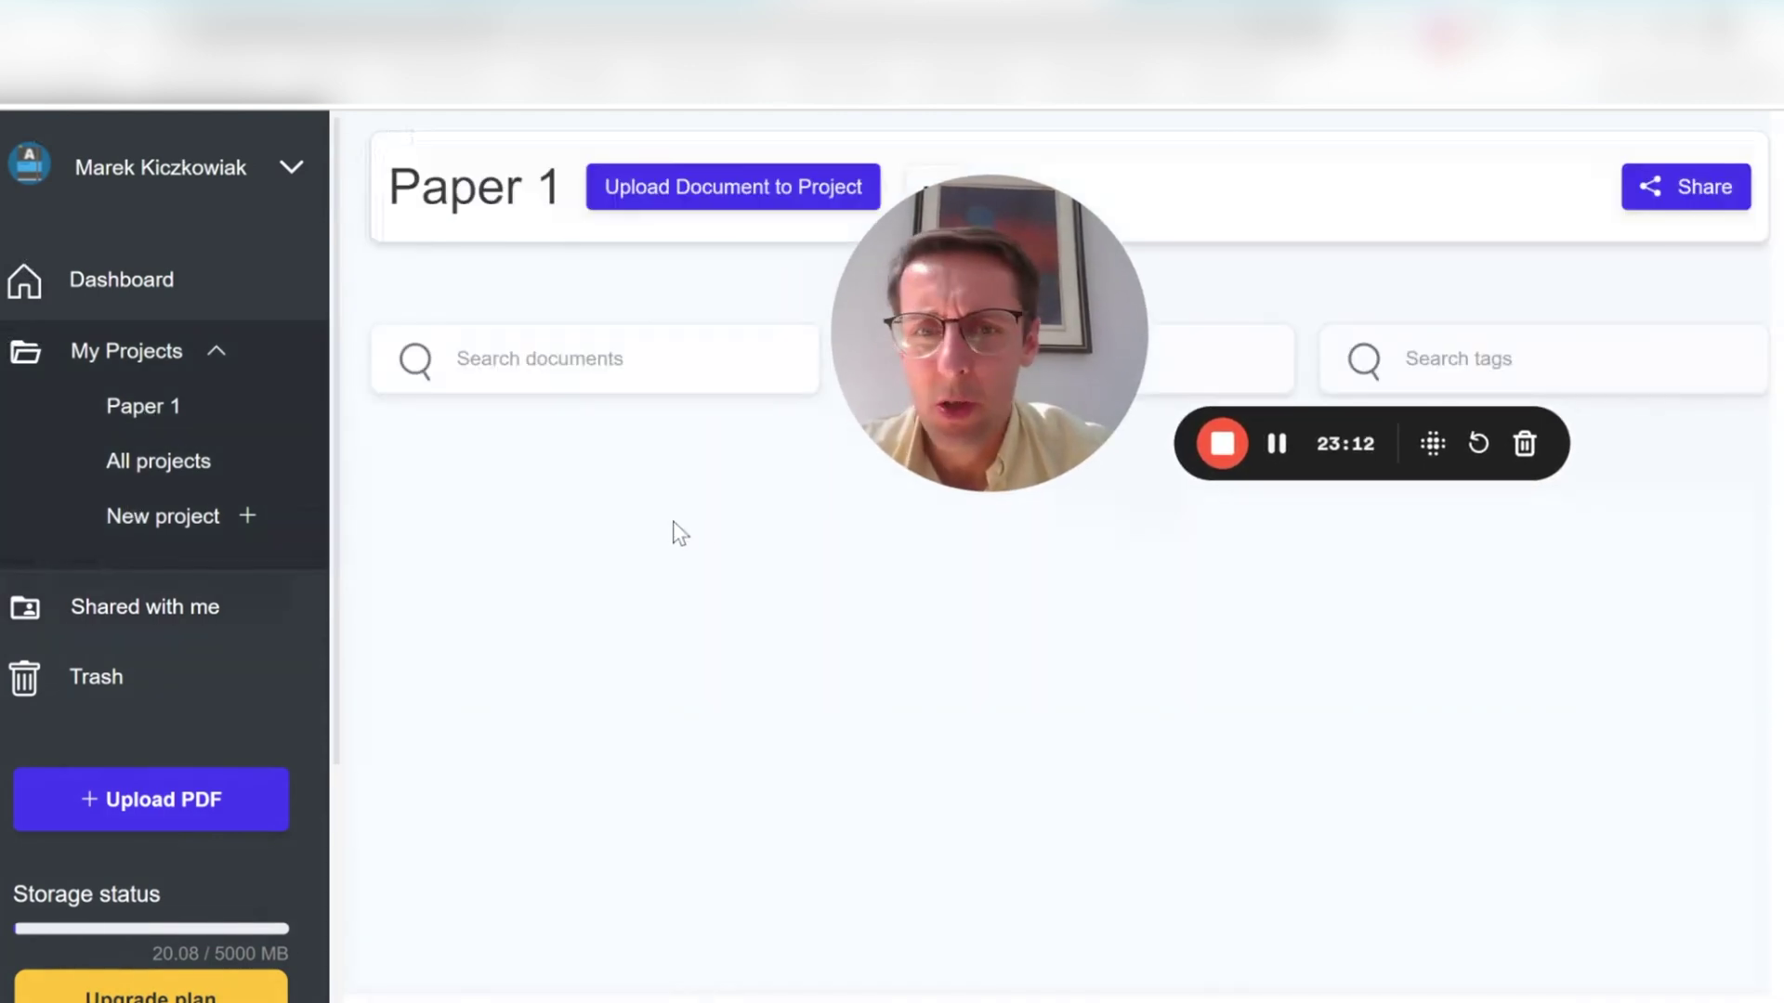
left_click_drag(1065, 271, 990, 411)
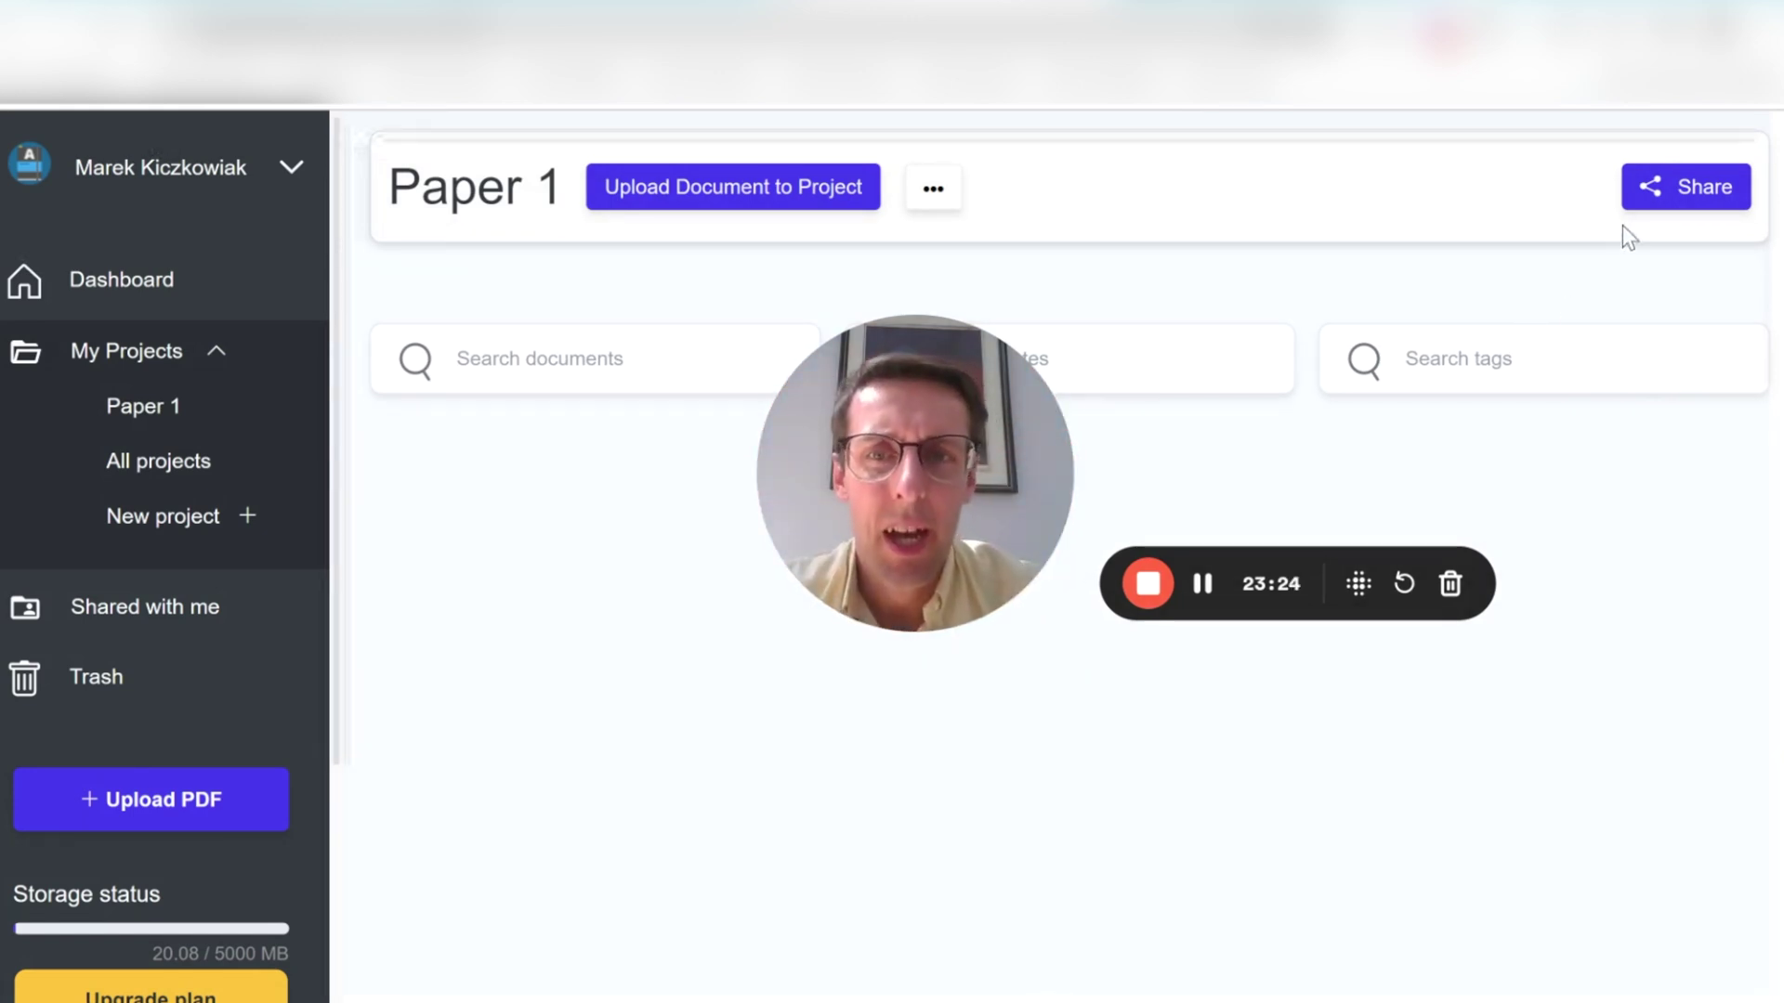
left_click(1640, 193)
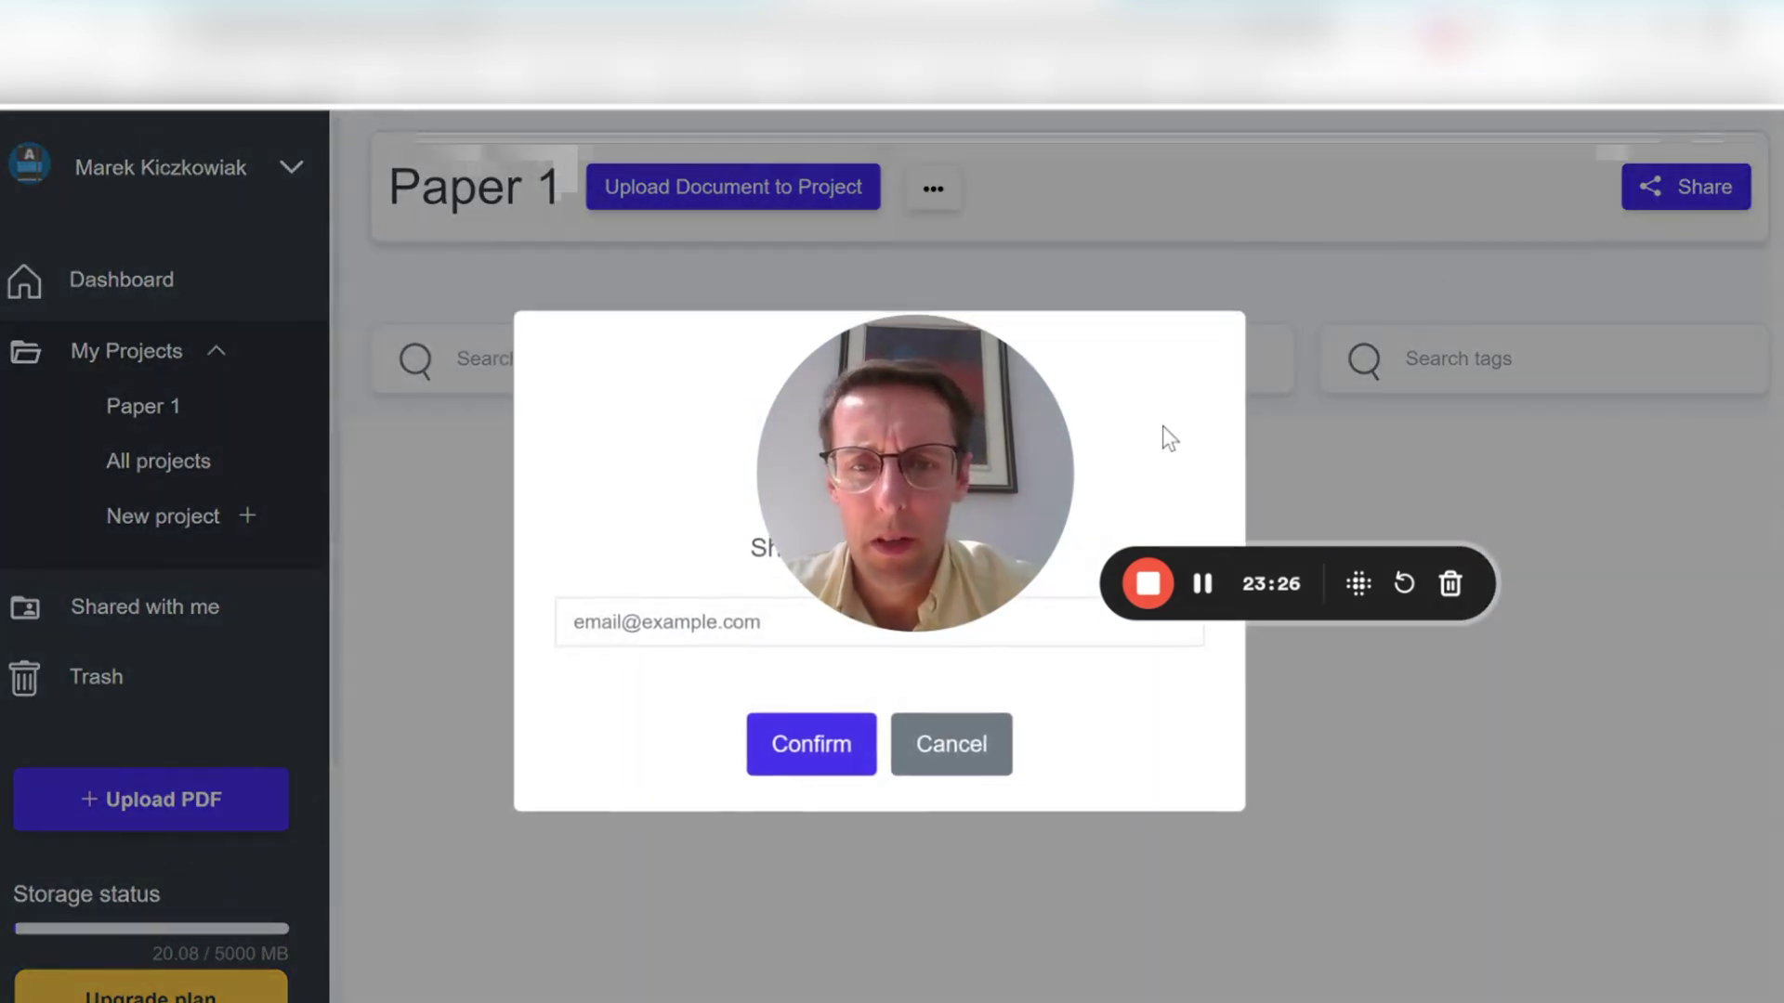
left_click(968, 760)
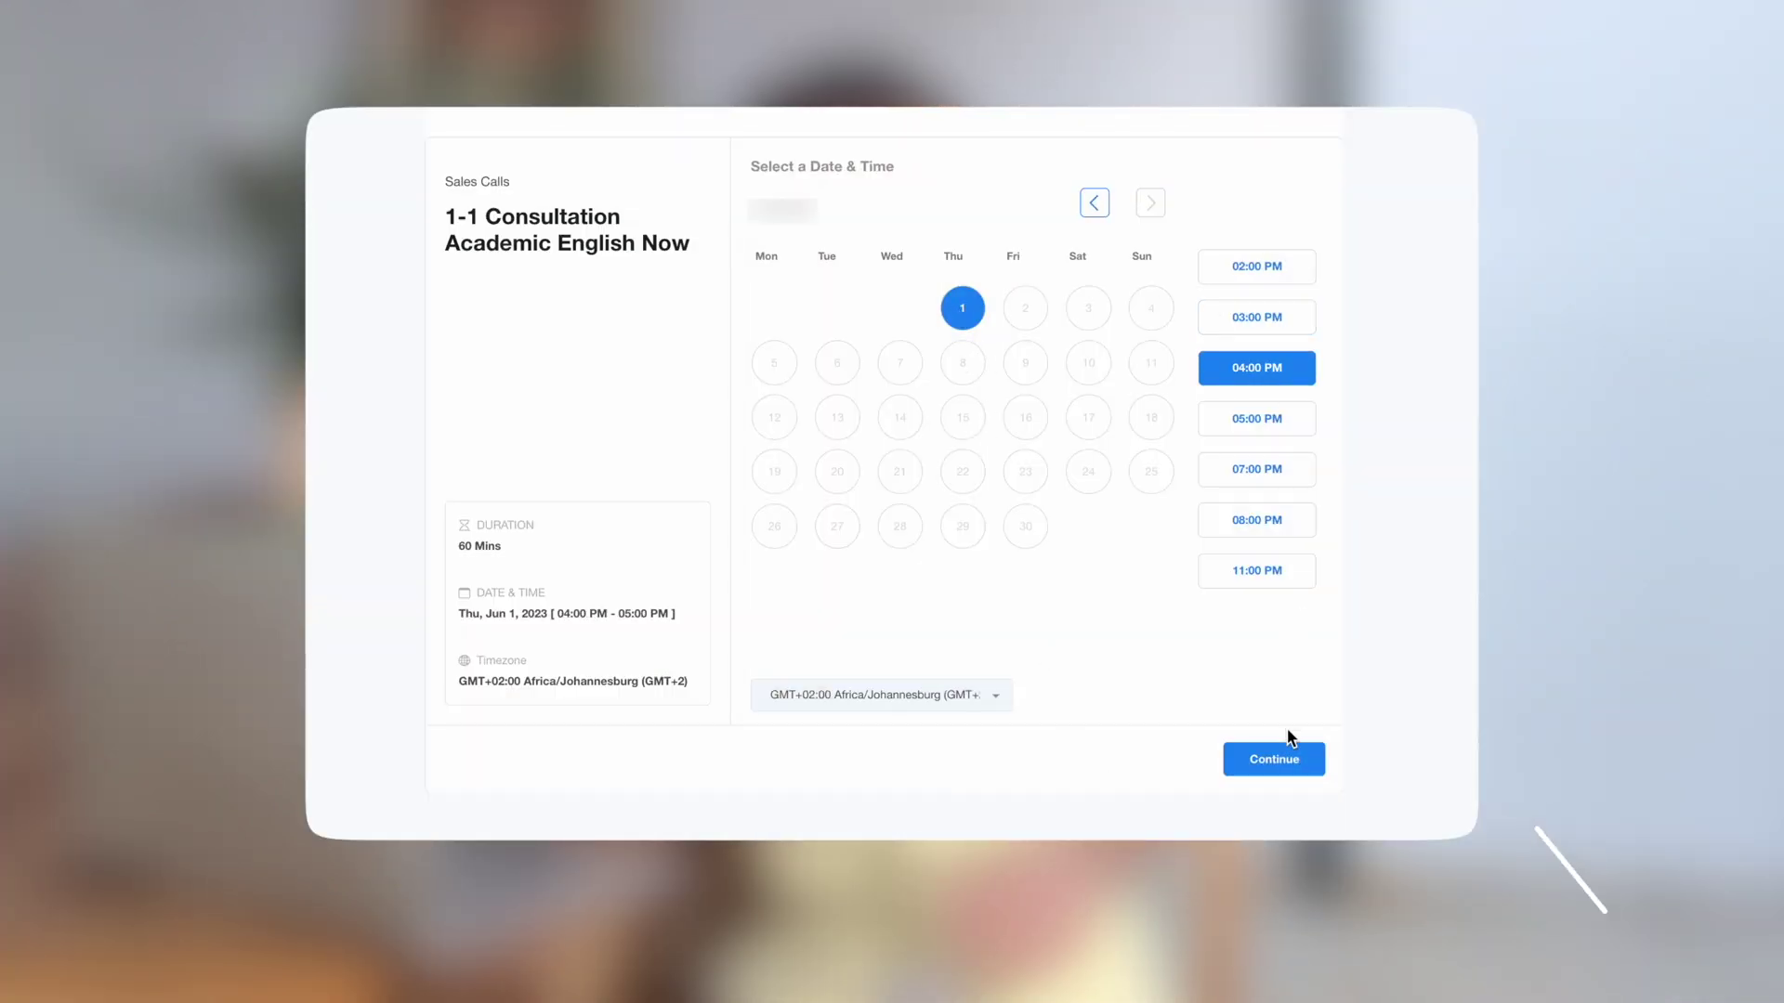
- On the Academic English Now booking page, continue with the Jun 1, 2023, 04:00 PM consultation slot and fill in the first name
left_click(1274, 759)
left_click(864, 240)
type("xxx")
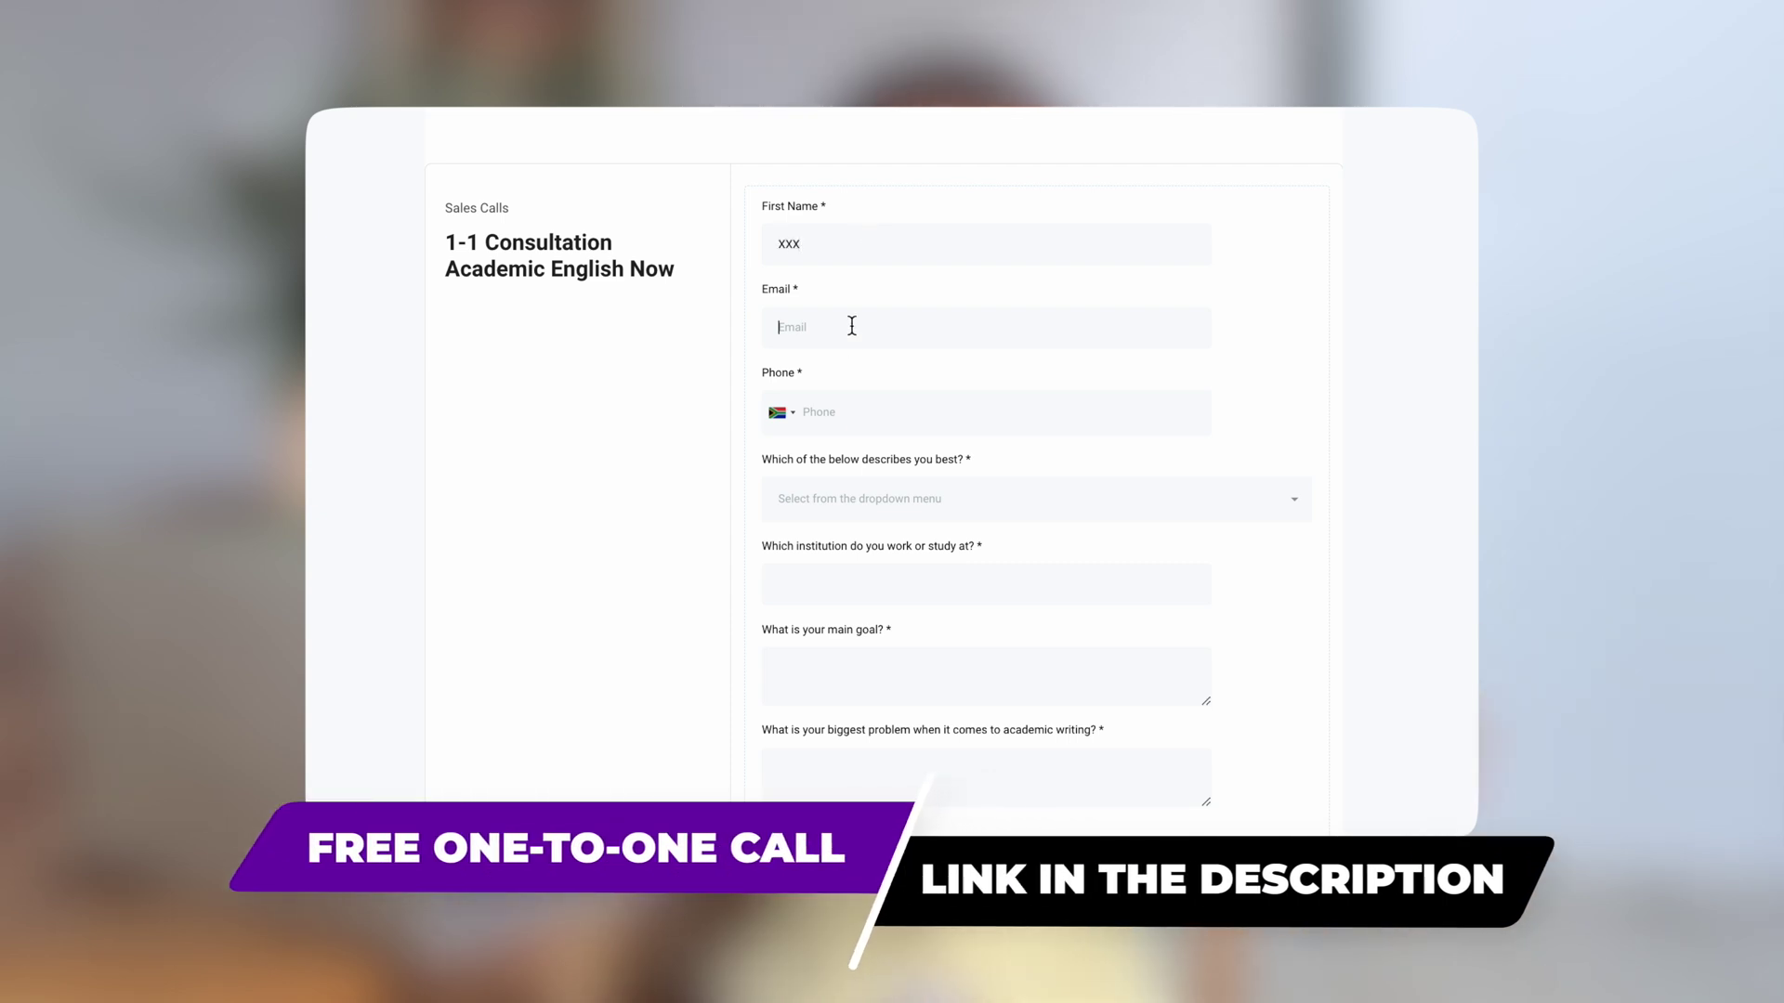
- Mark "I have a full-time job." and "I have a partial scholarship for my degree." as applicable in the consultation form
scroll(769, 526, "down", 4)
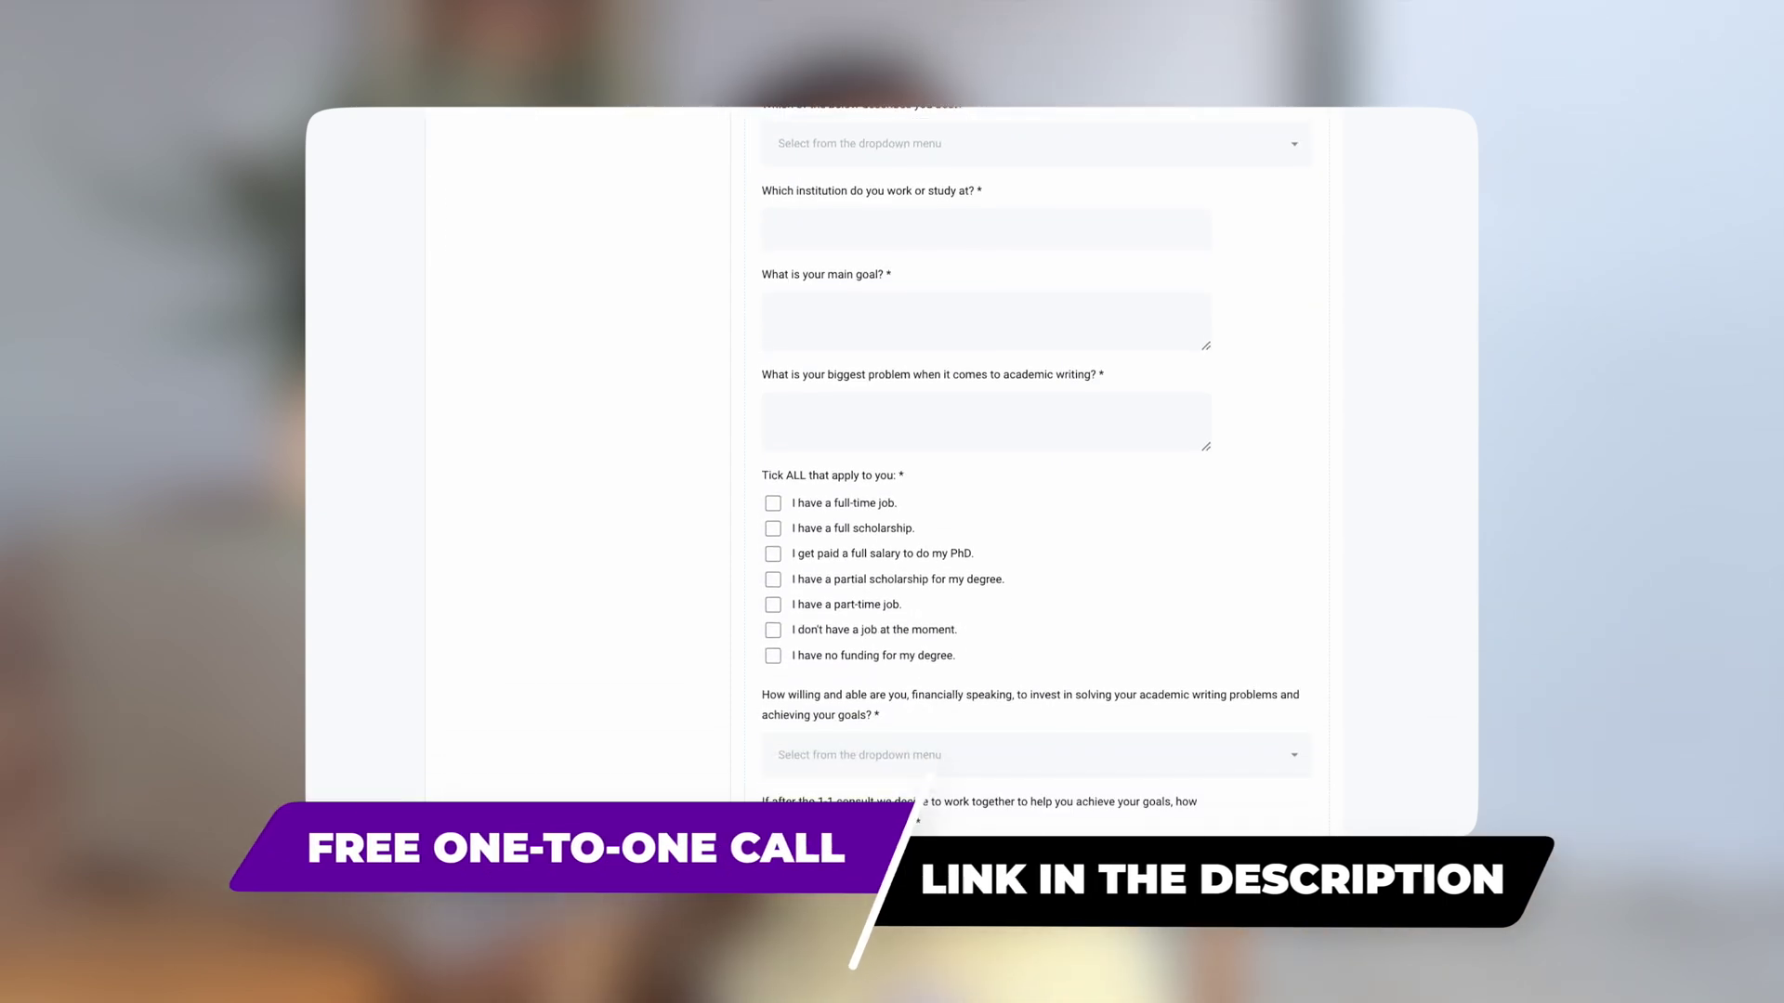
left_click(772, 573)
scroll(772, 577, "down", 5)
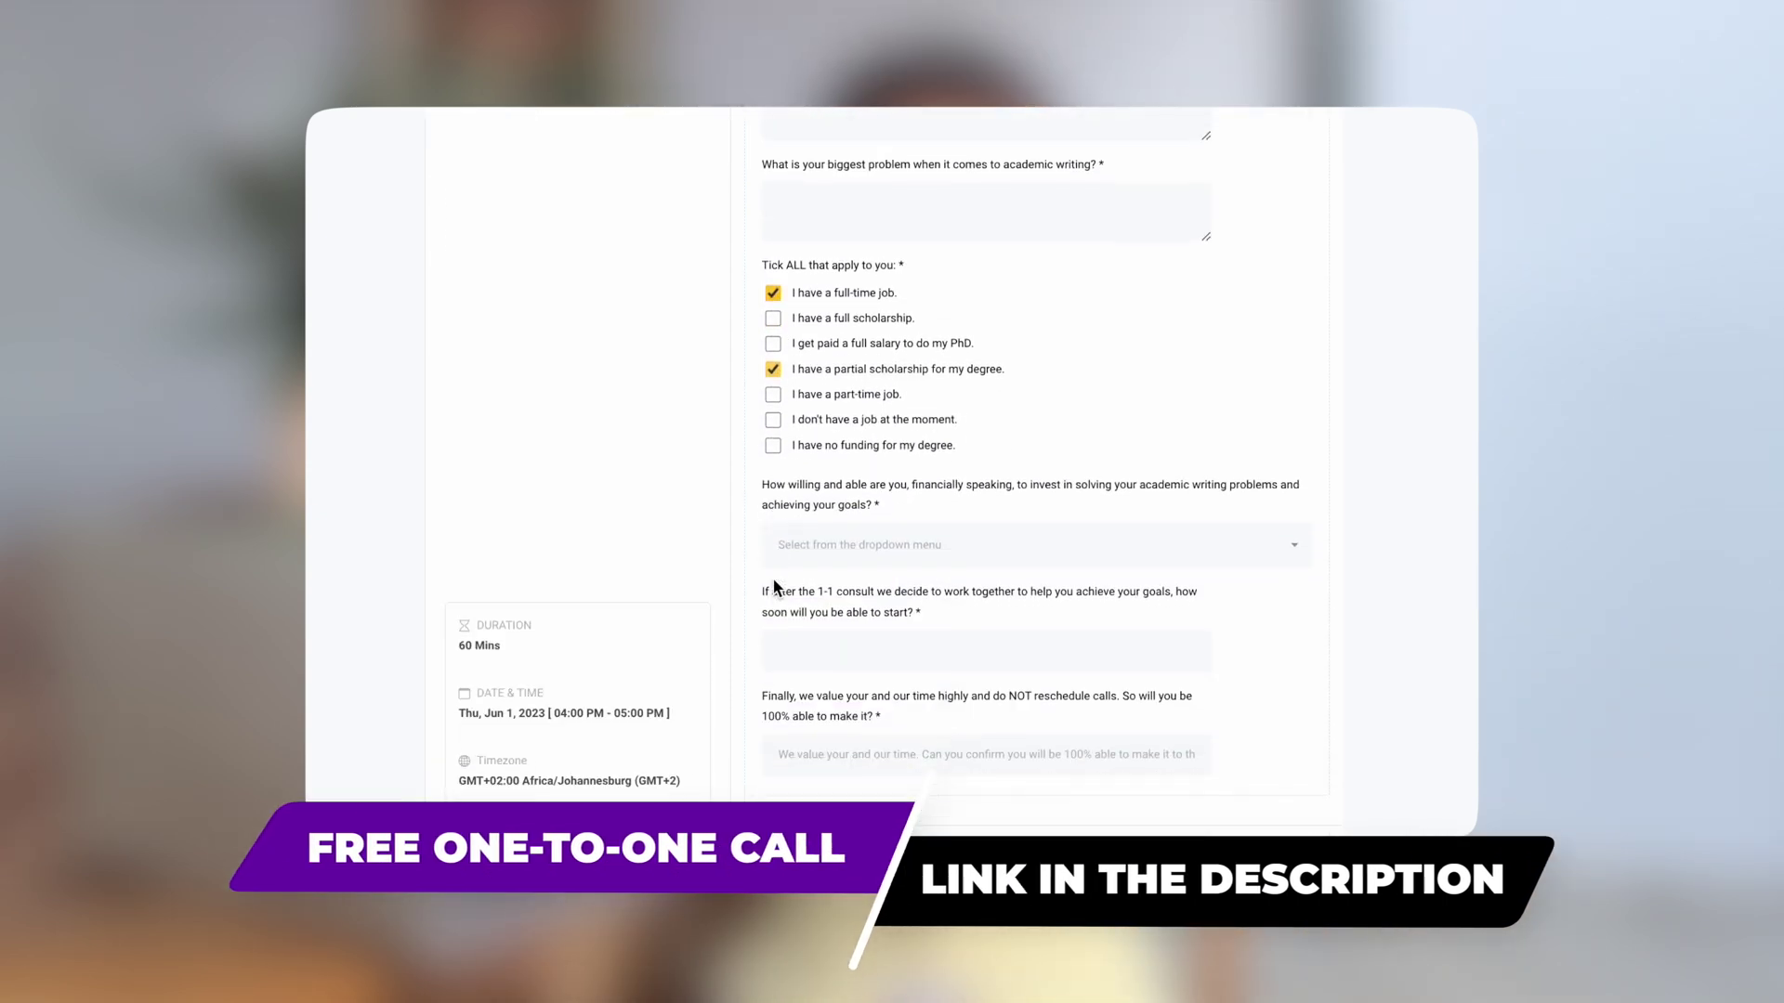